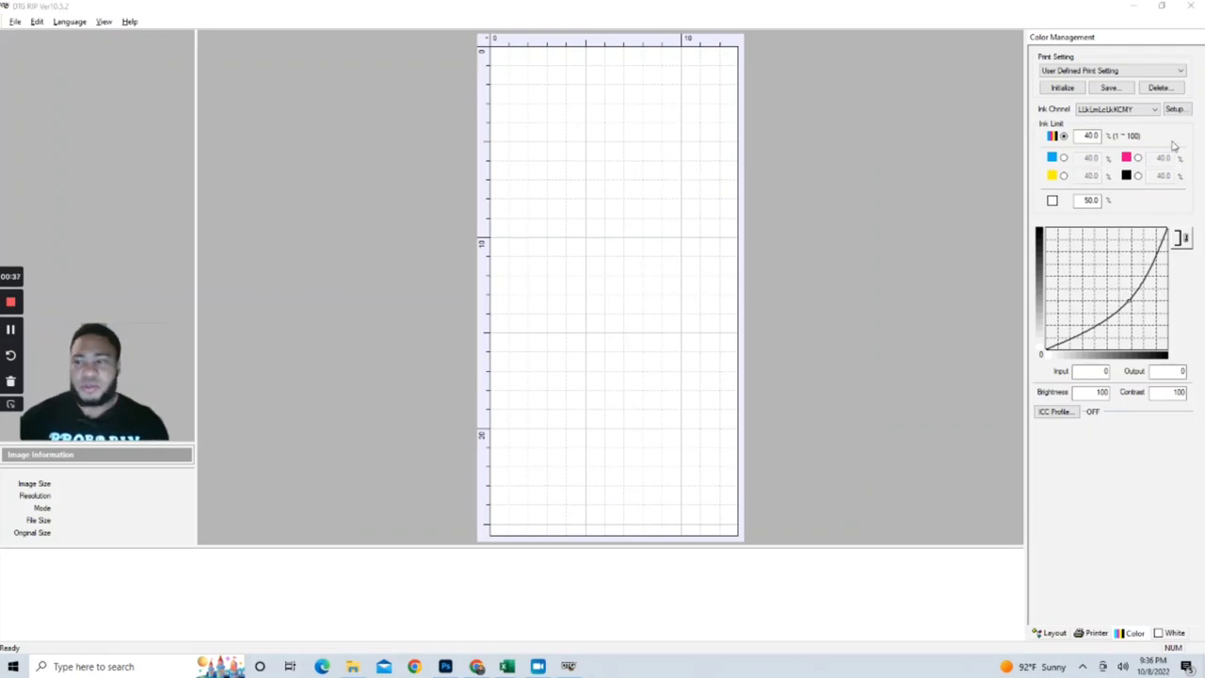
click(1153, 110)
click(794, 309)
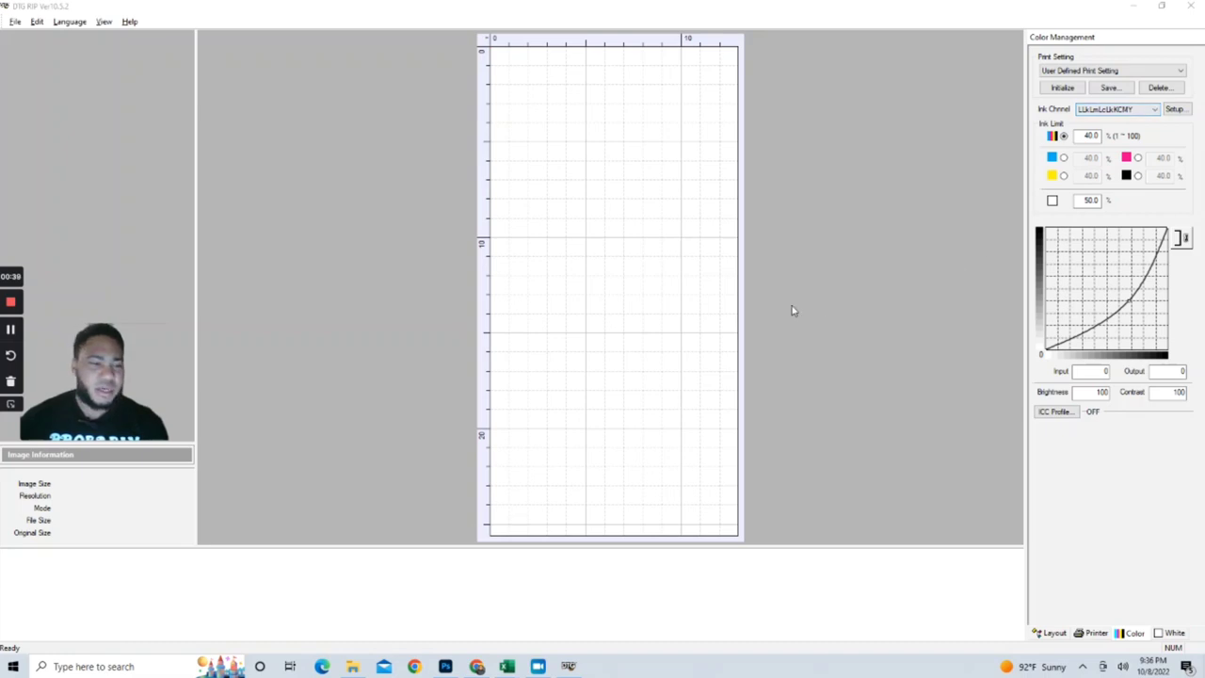
click(1132, 110)
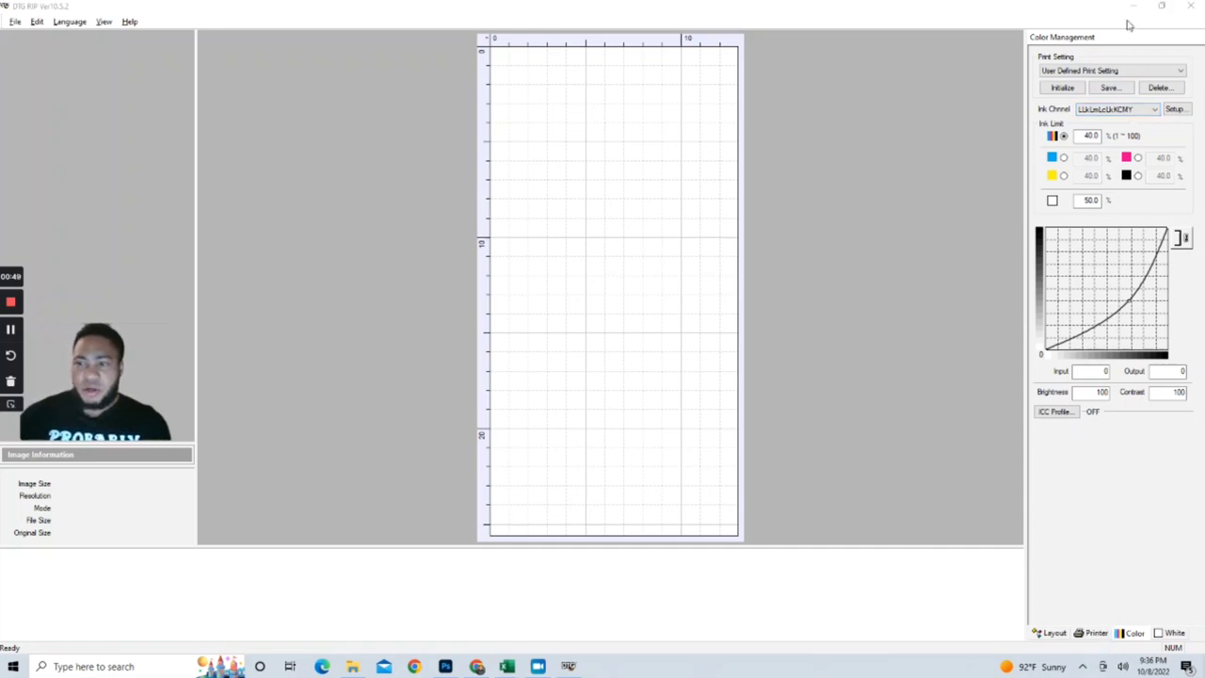
Step: In the printer settings, choose EcoTank ET-8550 as the printer model
click(1094, 634)
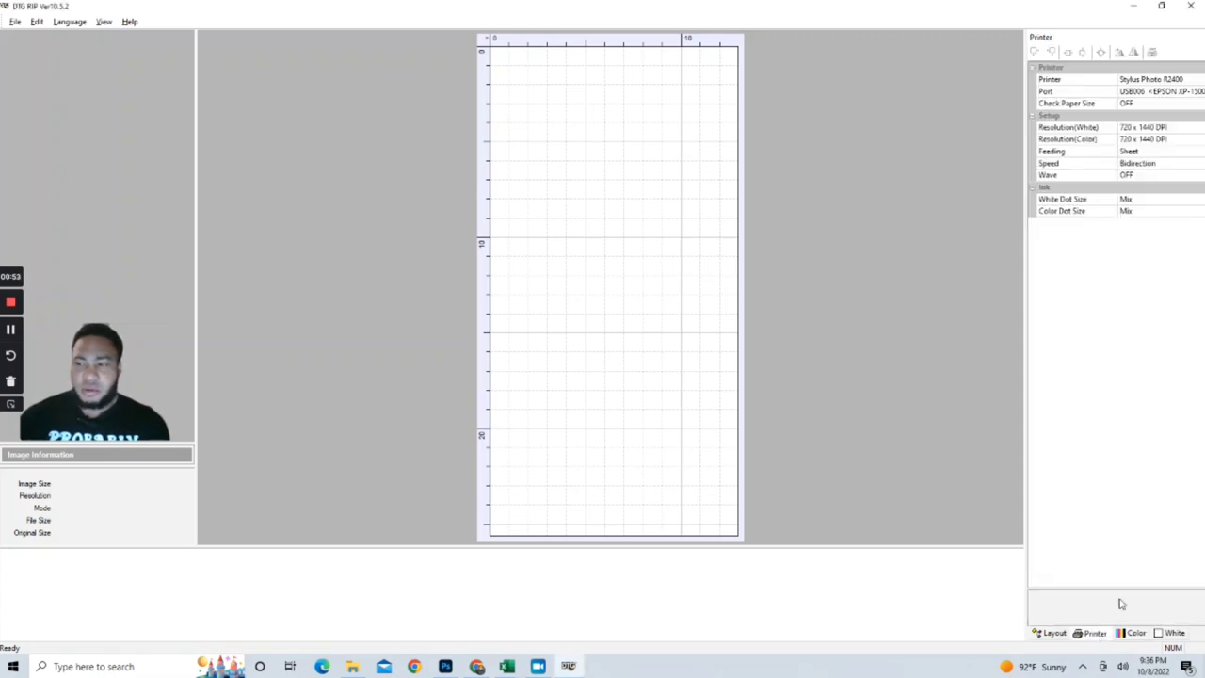
click(1168, 83)
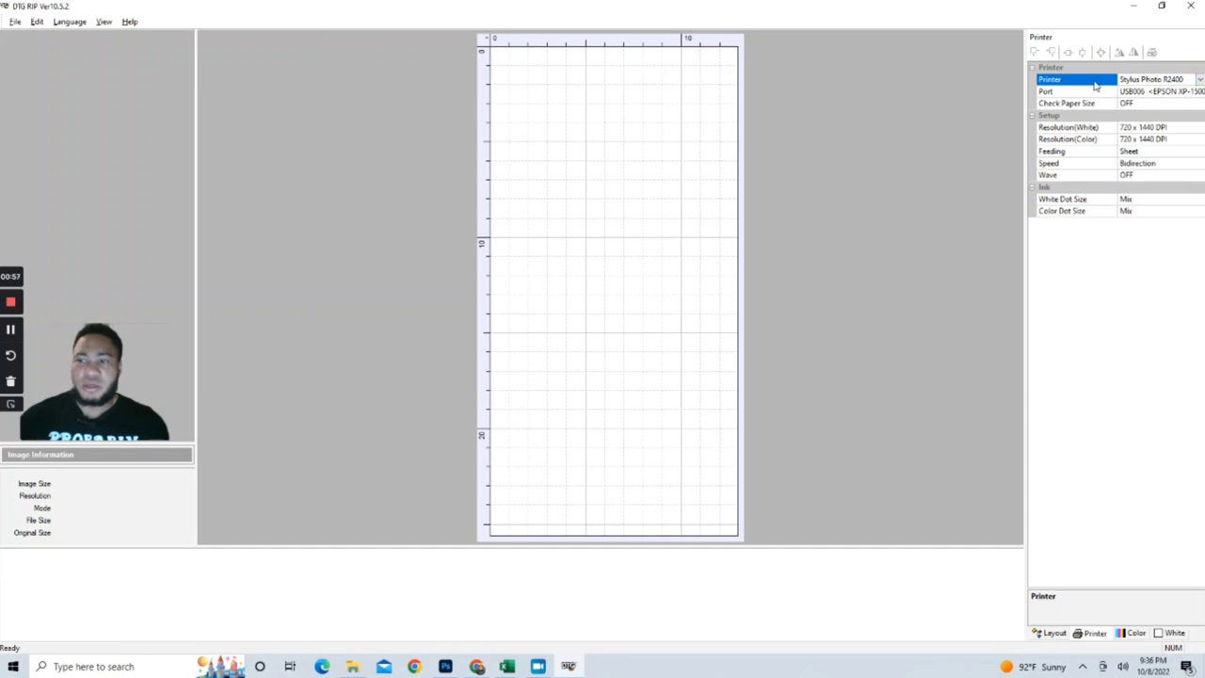
click(1196, 81)
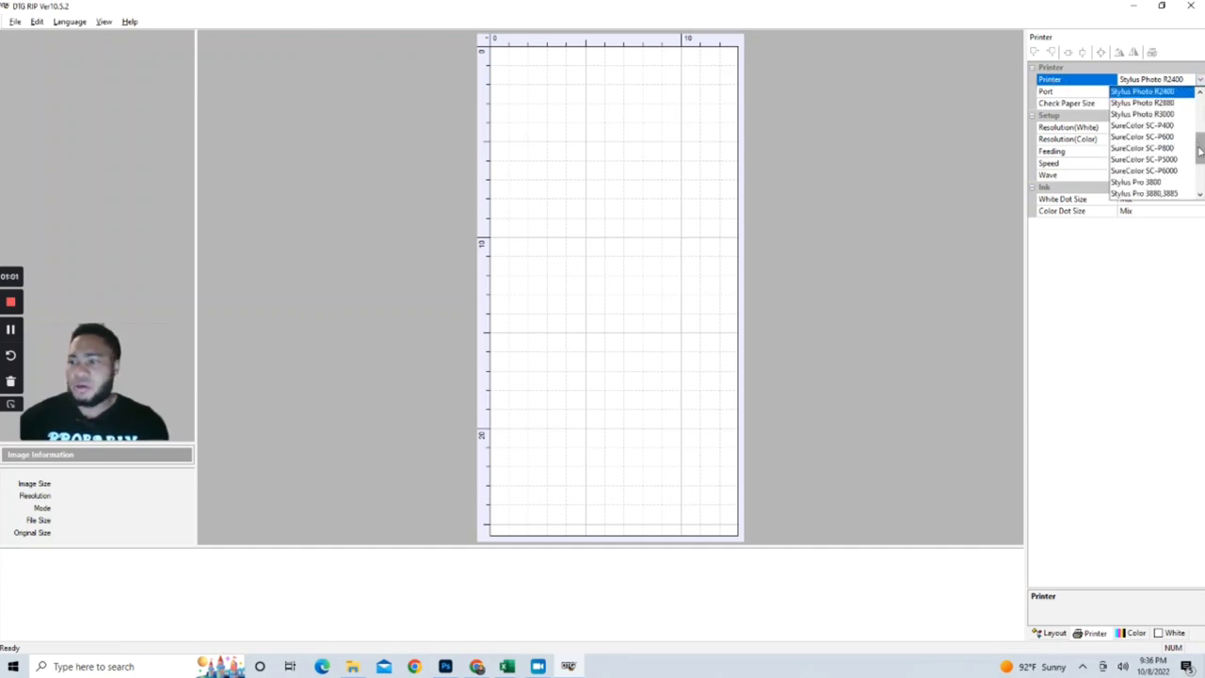
drag(1201, 150, 1201, 126)
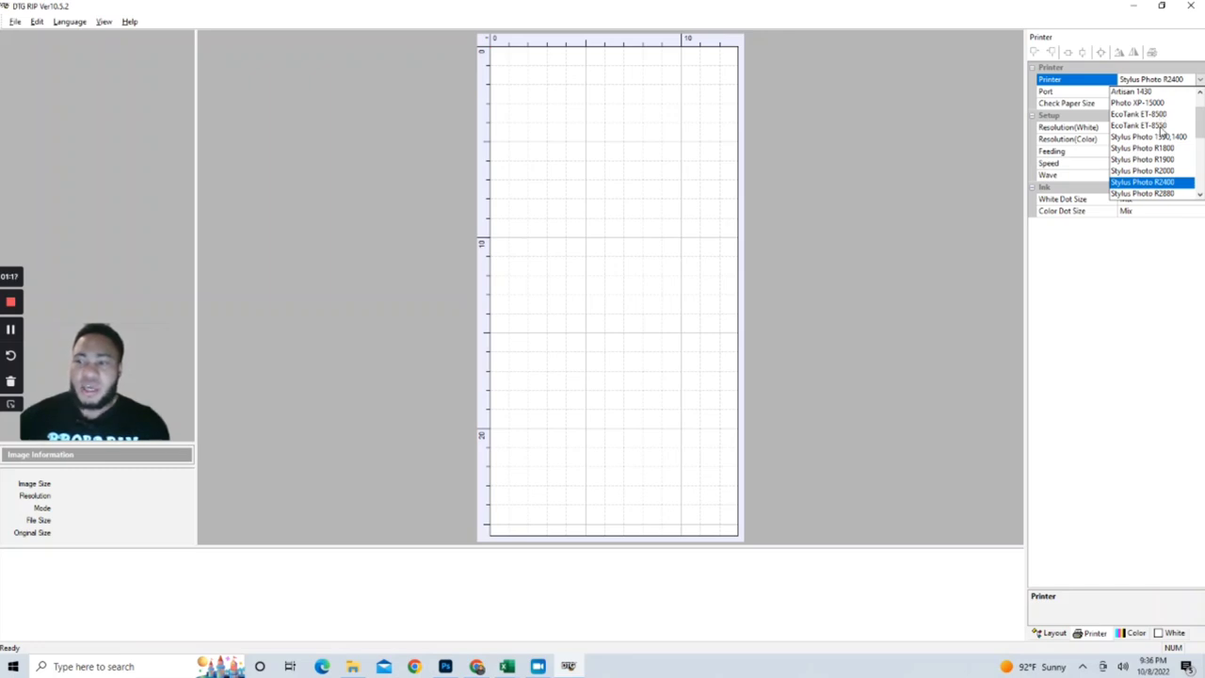
click(1161, 126)
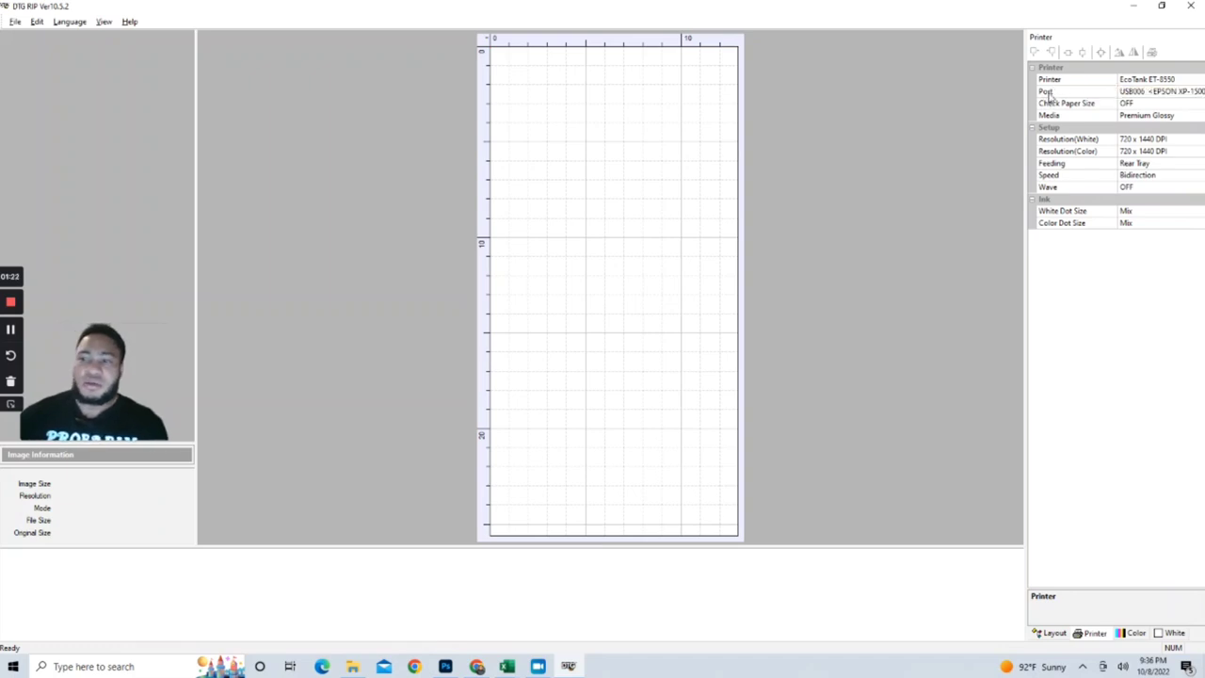
Step: Set the printer port to USB003 <EPSON ET-8550 Series>
click(1154, 93)
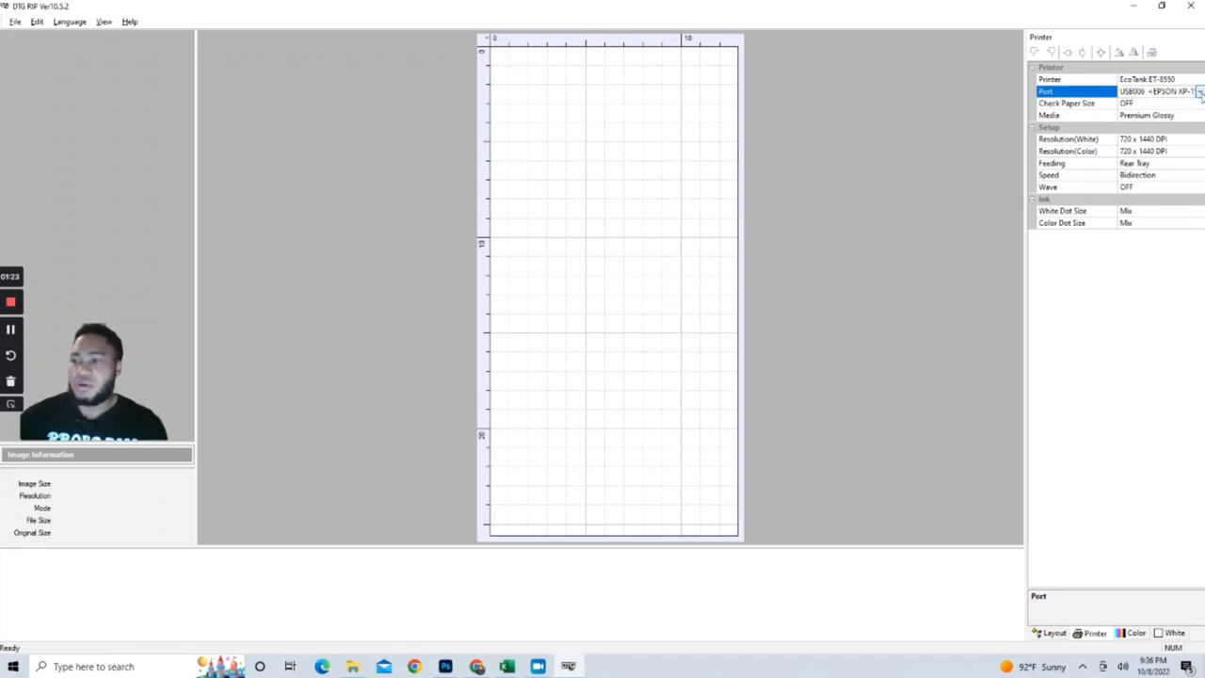
click(1199, 91)
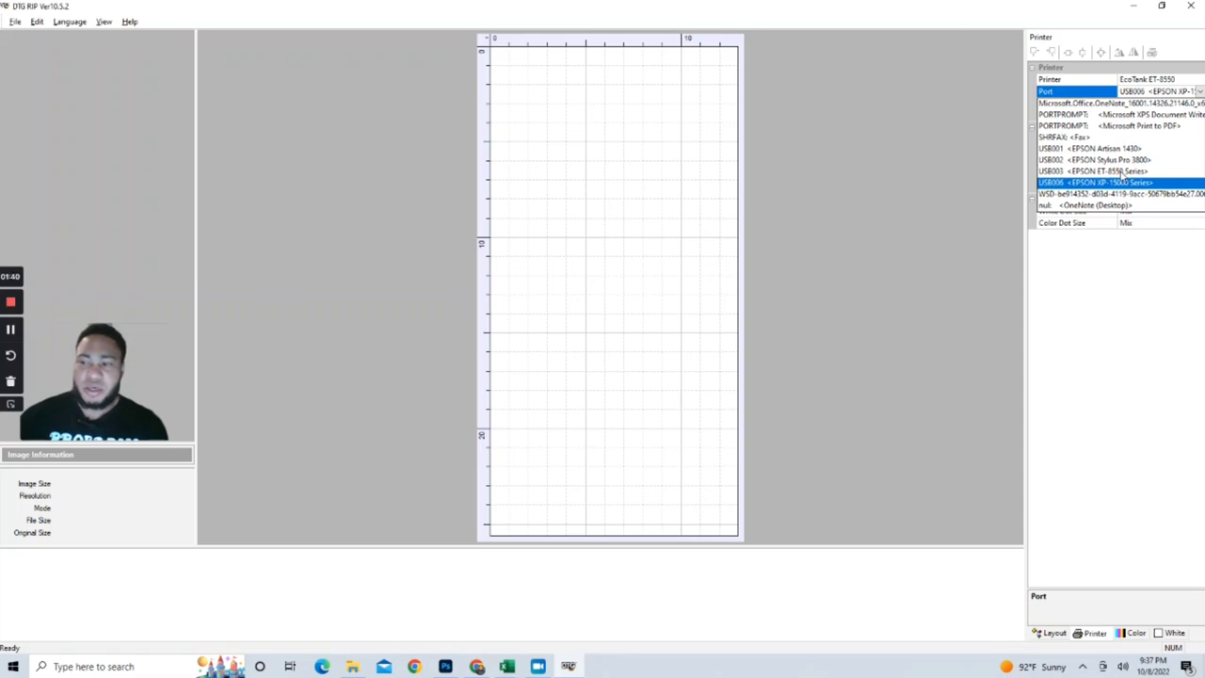
click(1122, 172)
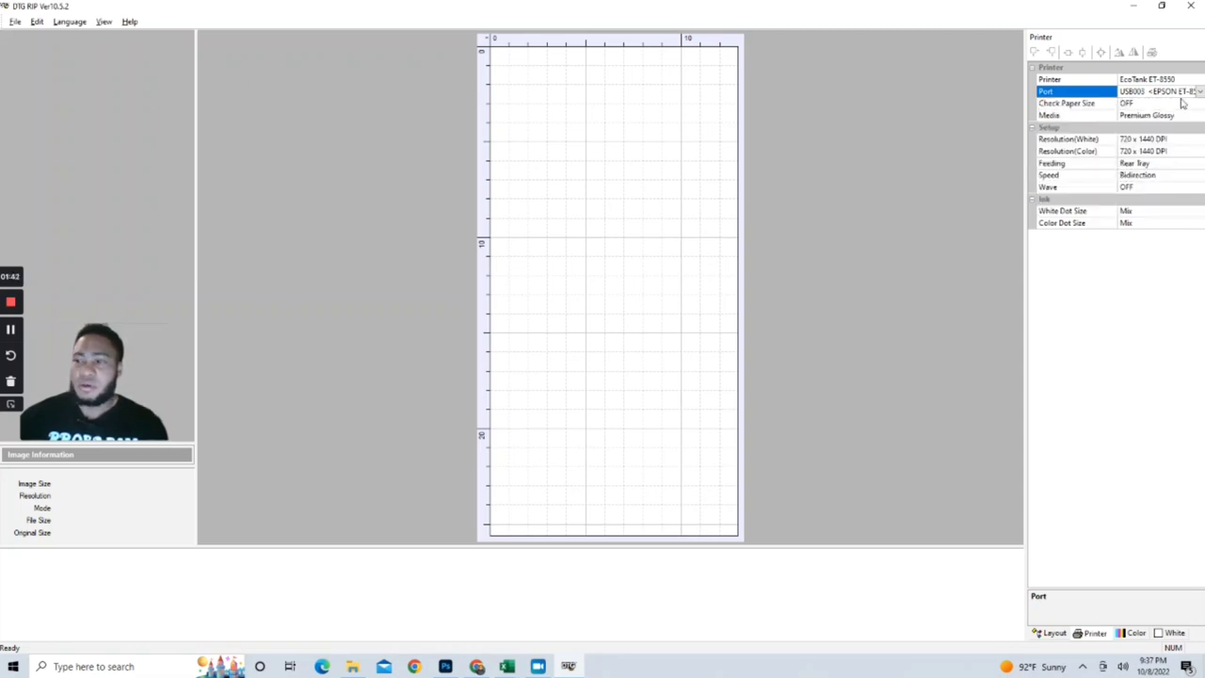
Step: Set the printer's media type to Plain Paper
click(1085, 105)
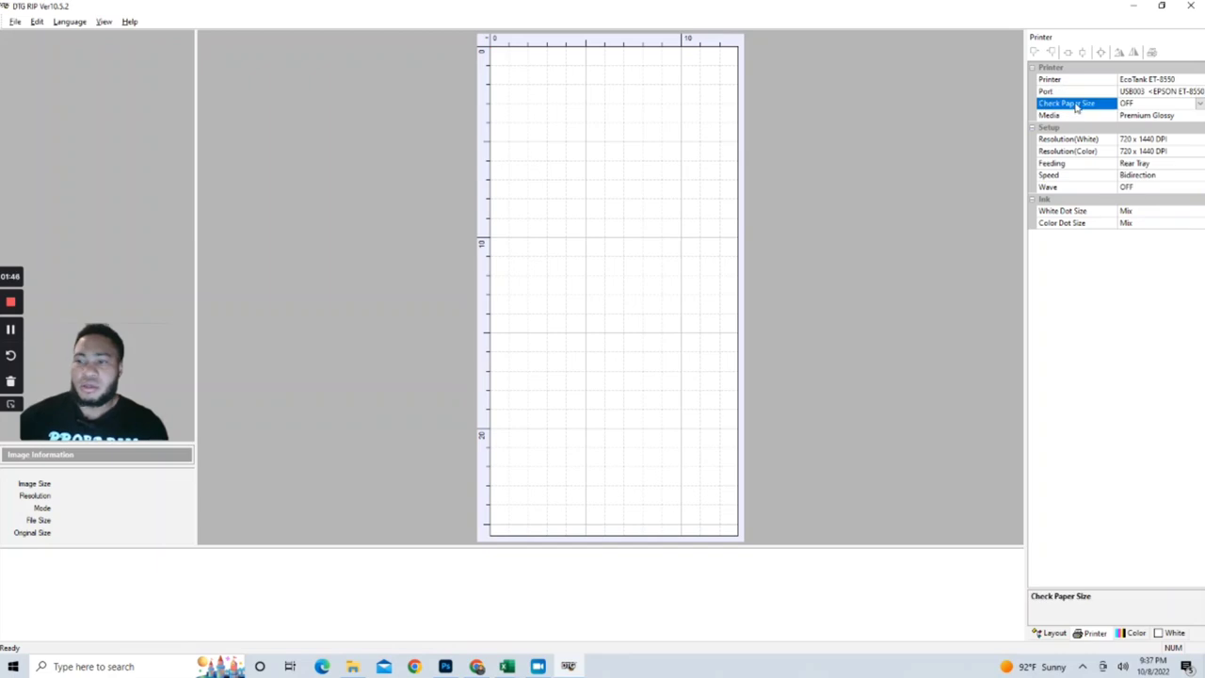
click(1141, 117)
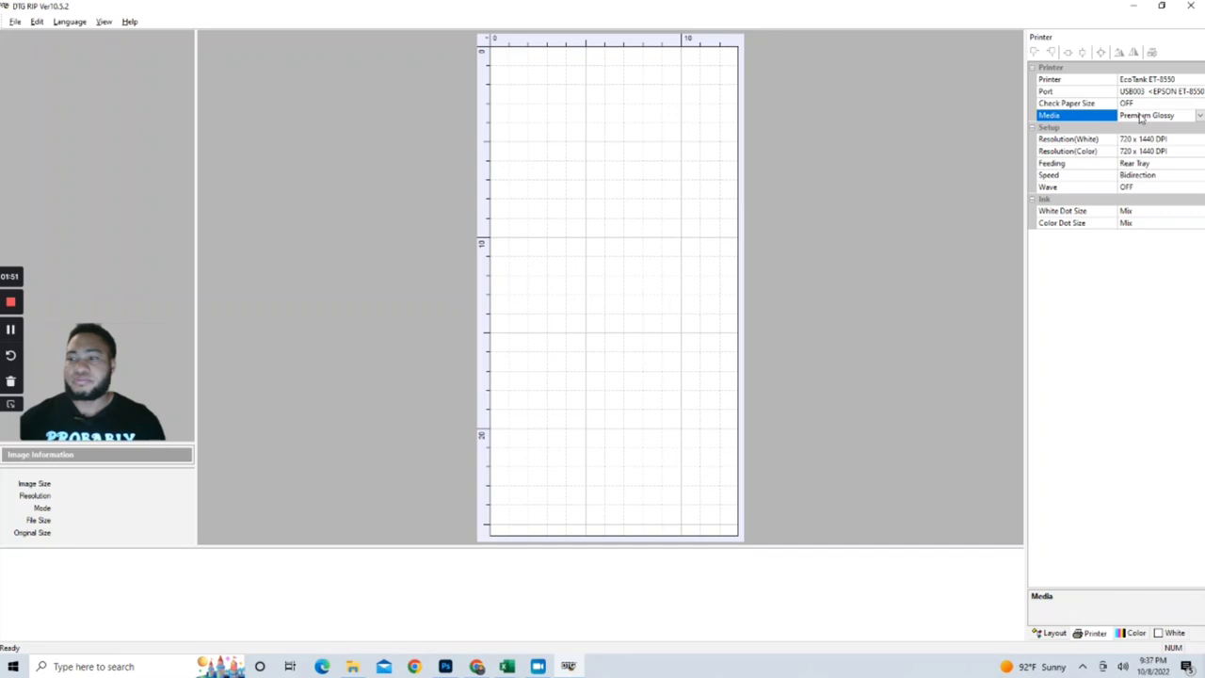
click(1200, 117)
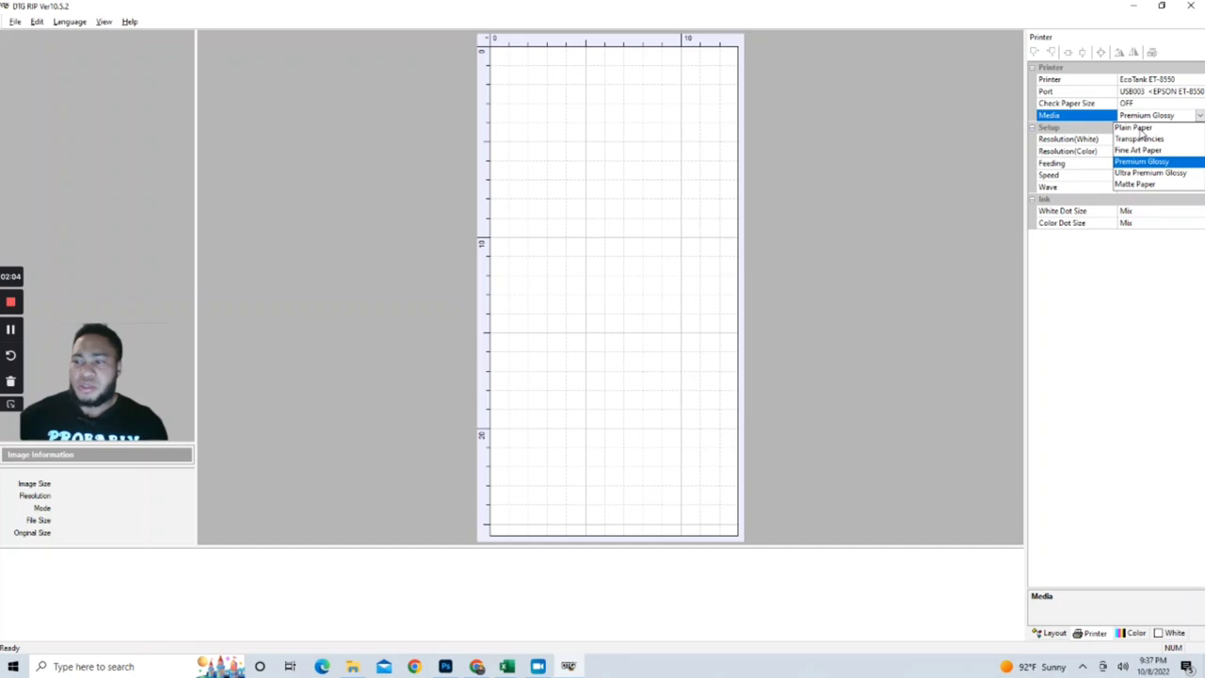
click(1139, 129)
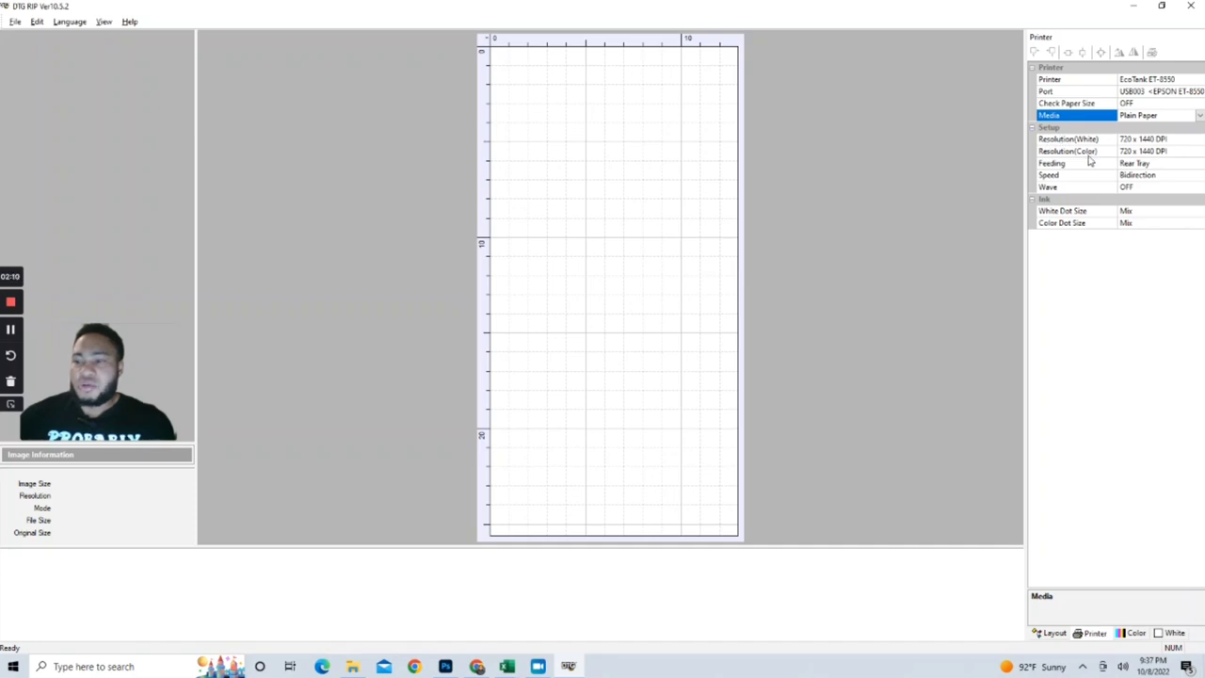
Step: Set both the white and color resolutions to 1440 x 1440 DPI and choose Rear Tray for feeding
double_click(1136, 141)
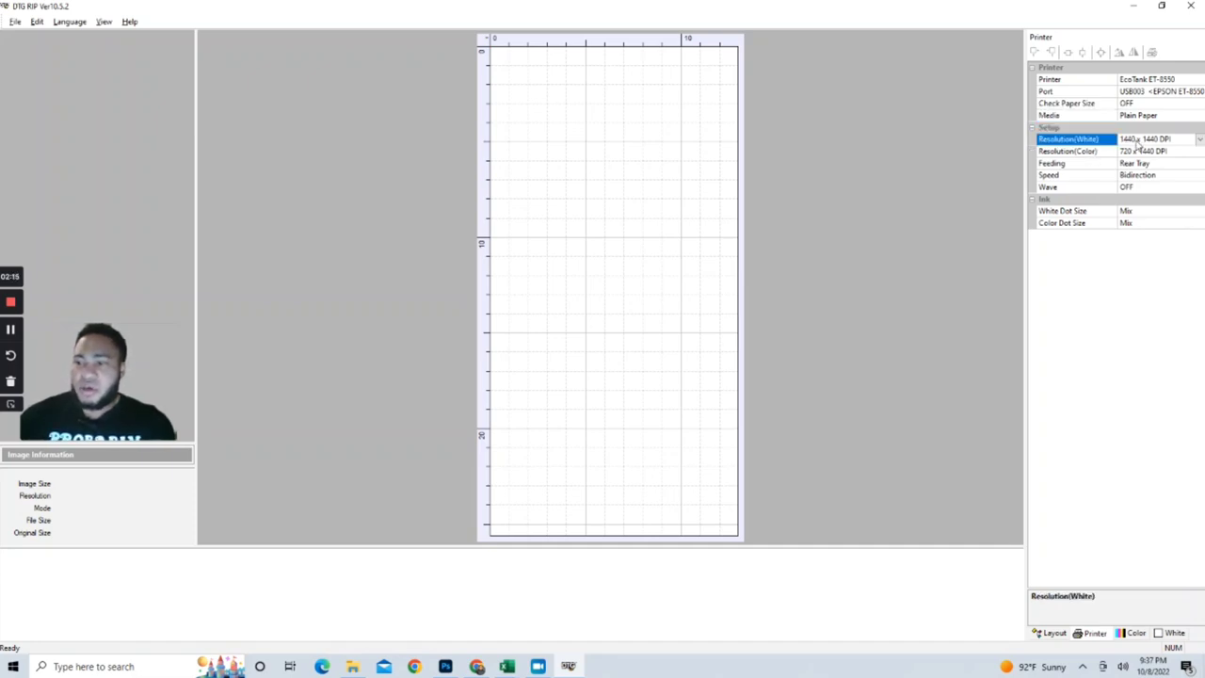
double_click(1137, 152)
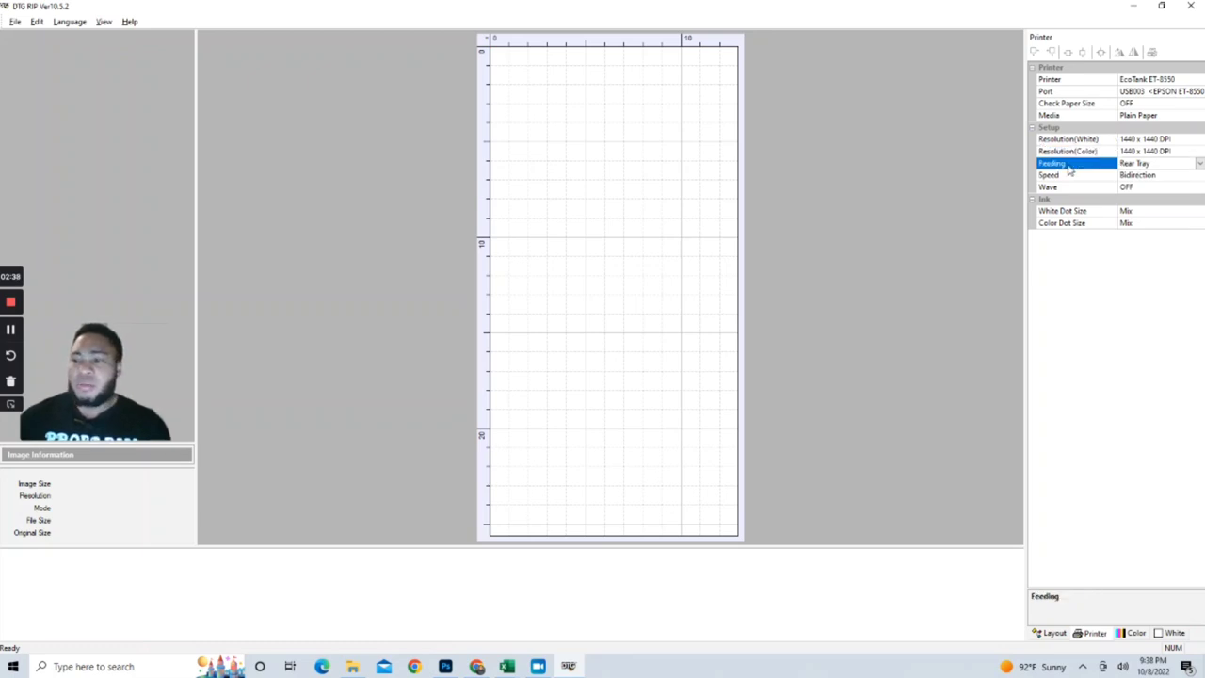
click(1114, 164)
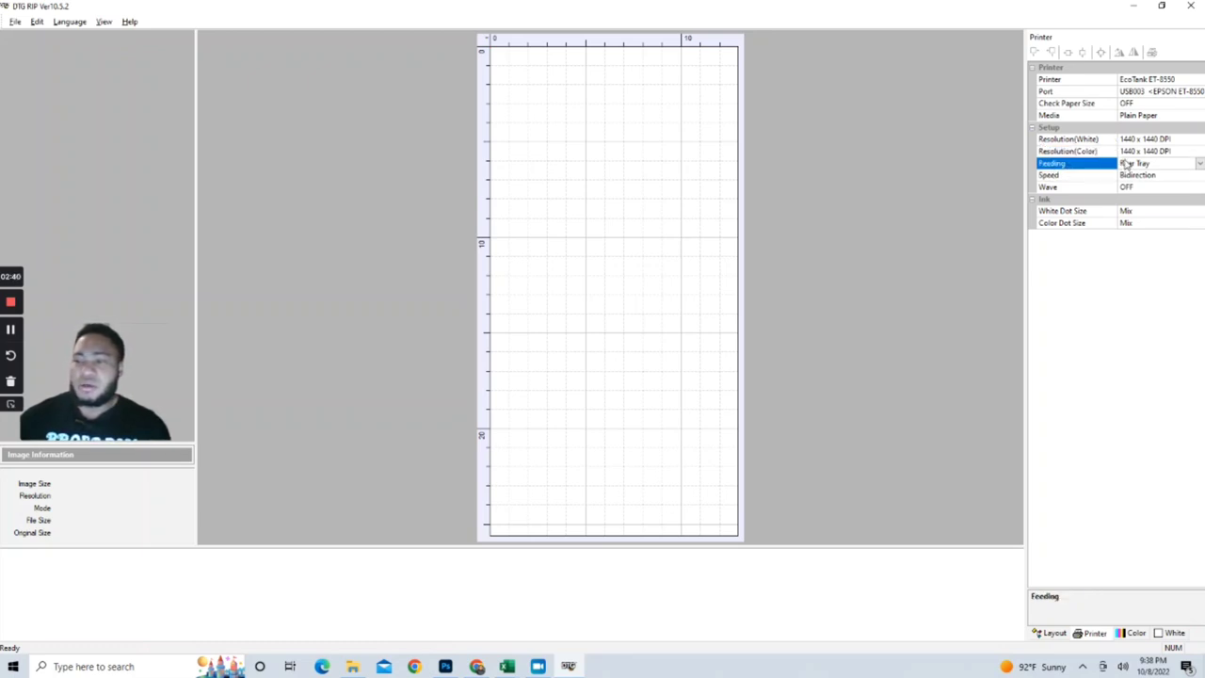
click(1200, 164)
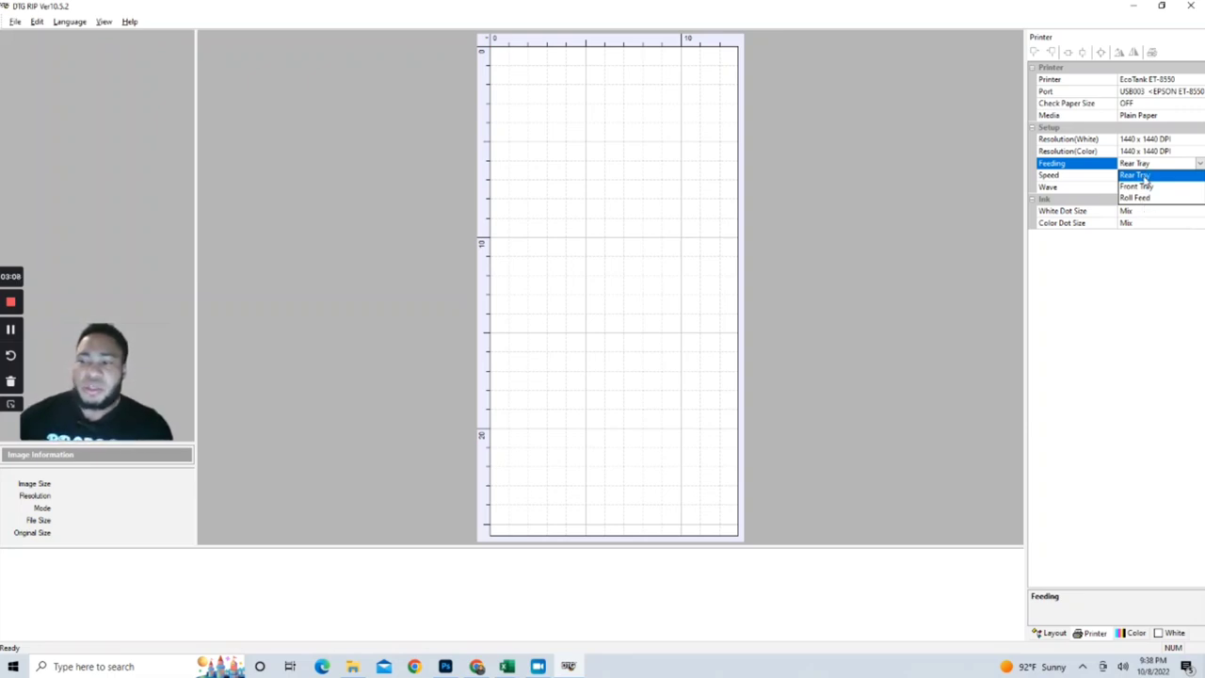
click(1145, 176)
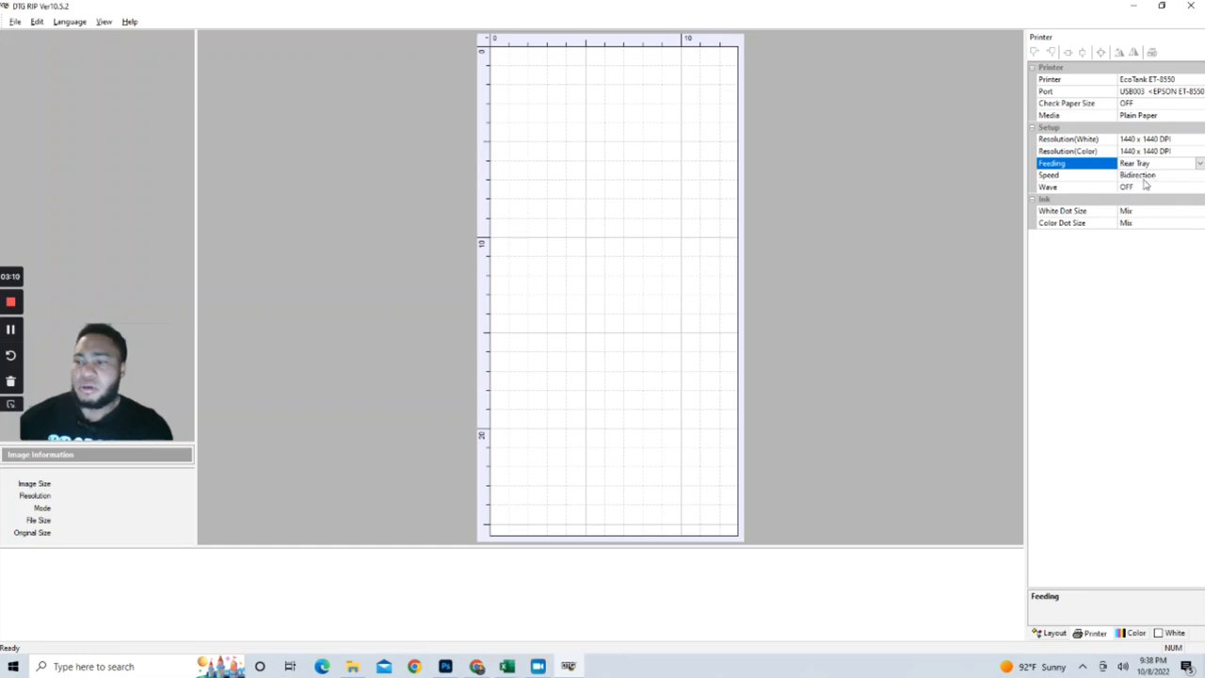
Step: Choose Bidirection as the print speed in the printer setup
click(1103, 176)
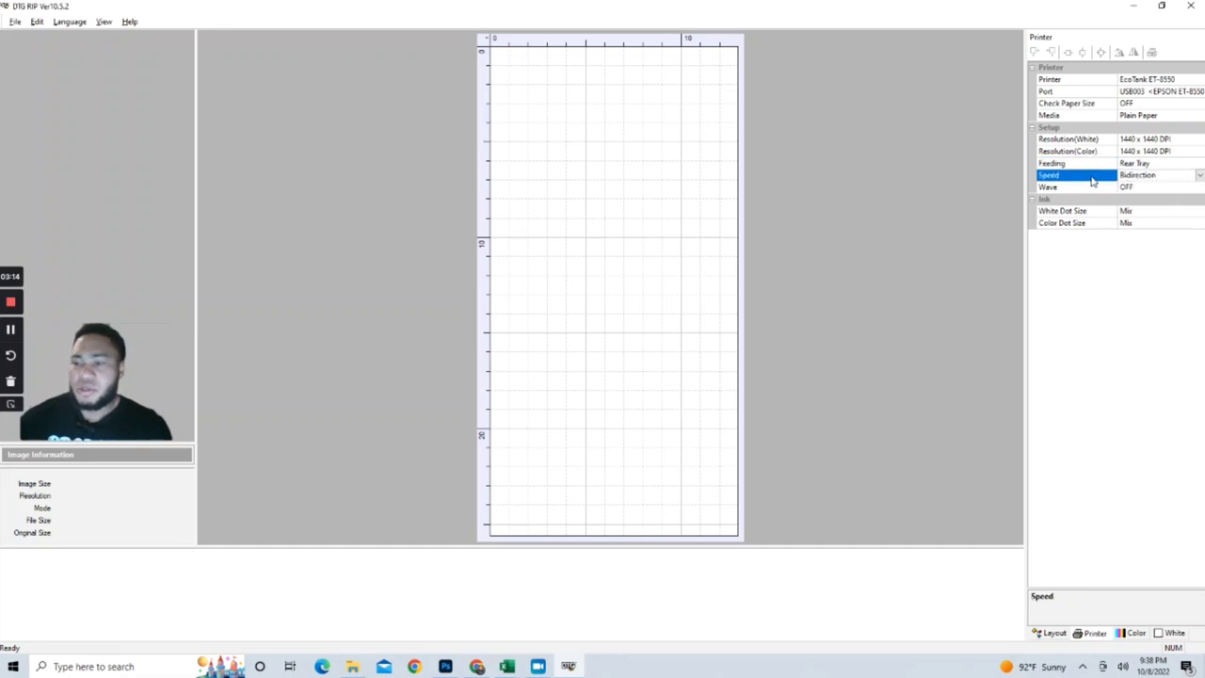
click(1199, 176)
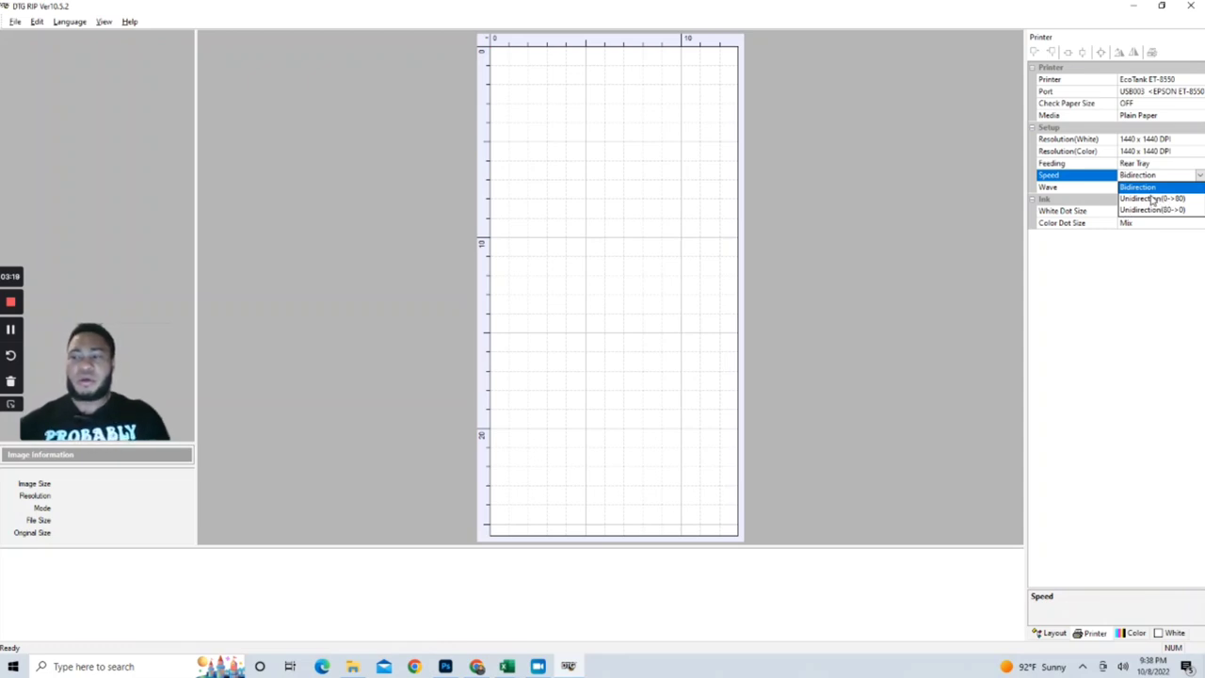
click(1139, 188)
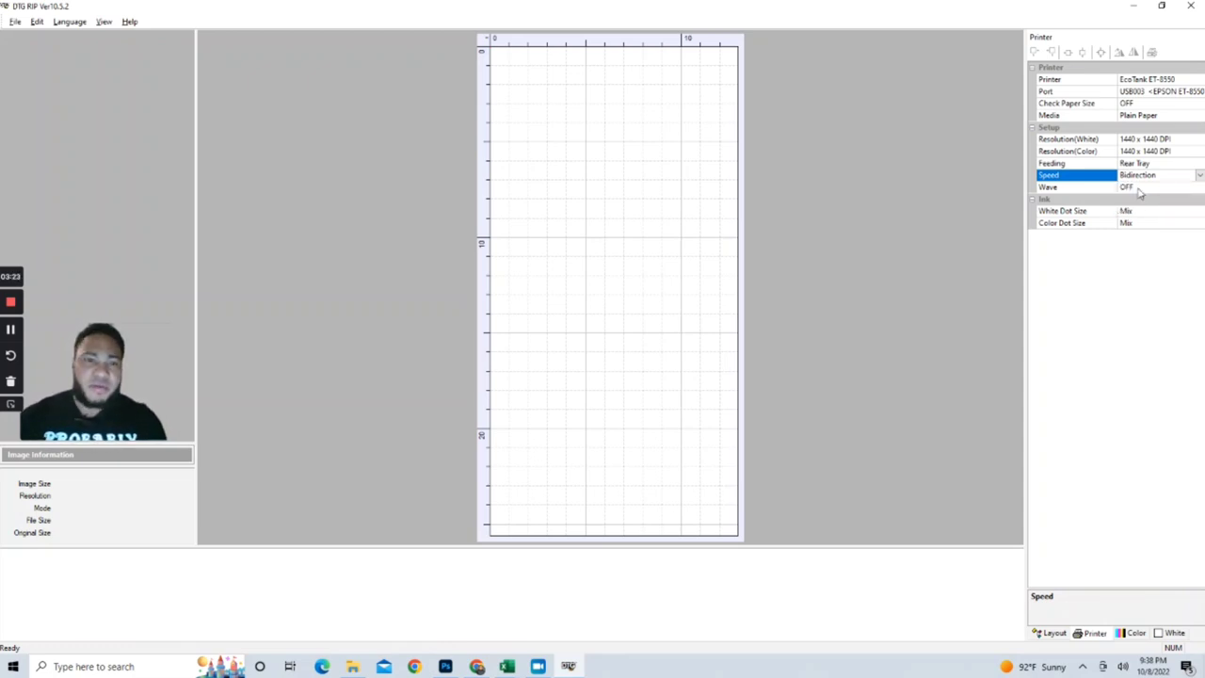
click(639, 194)
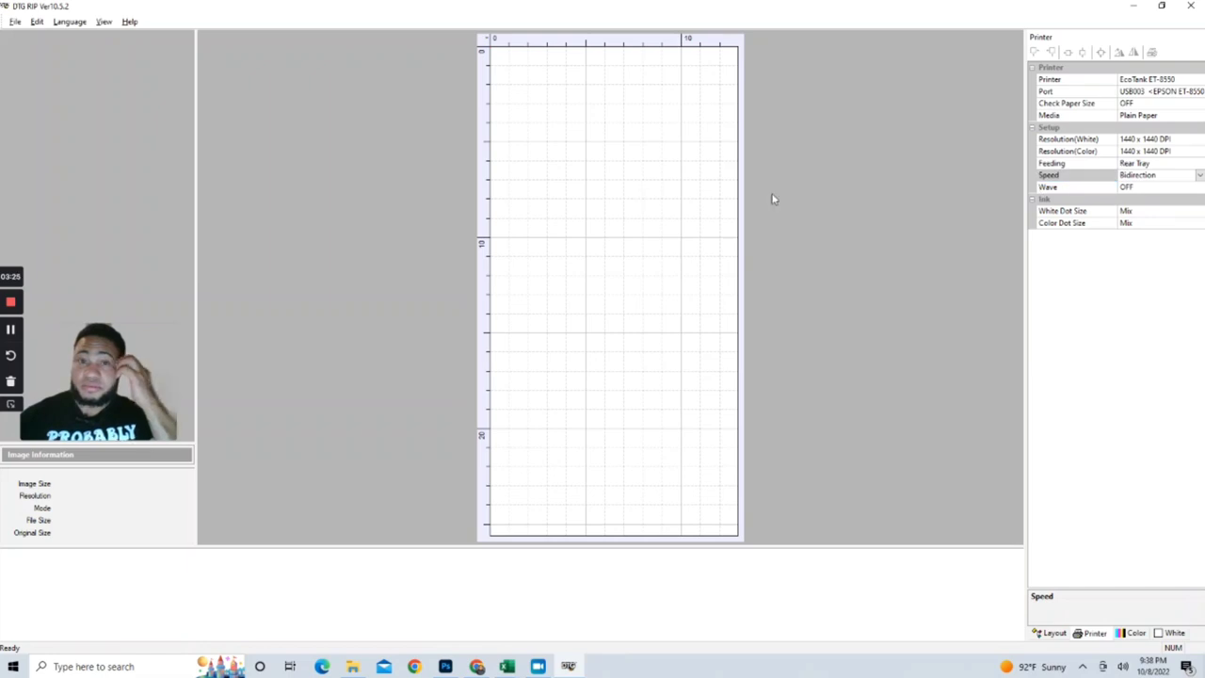
Step: Open the Helloween (band logo) PNG from the New folder in Pictures
click(15, 23)
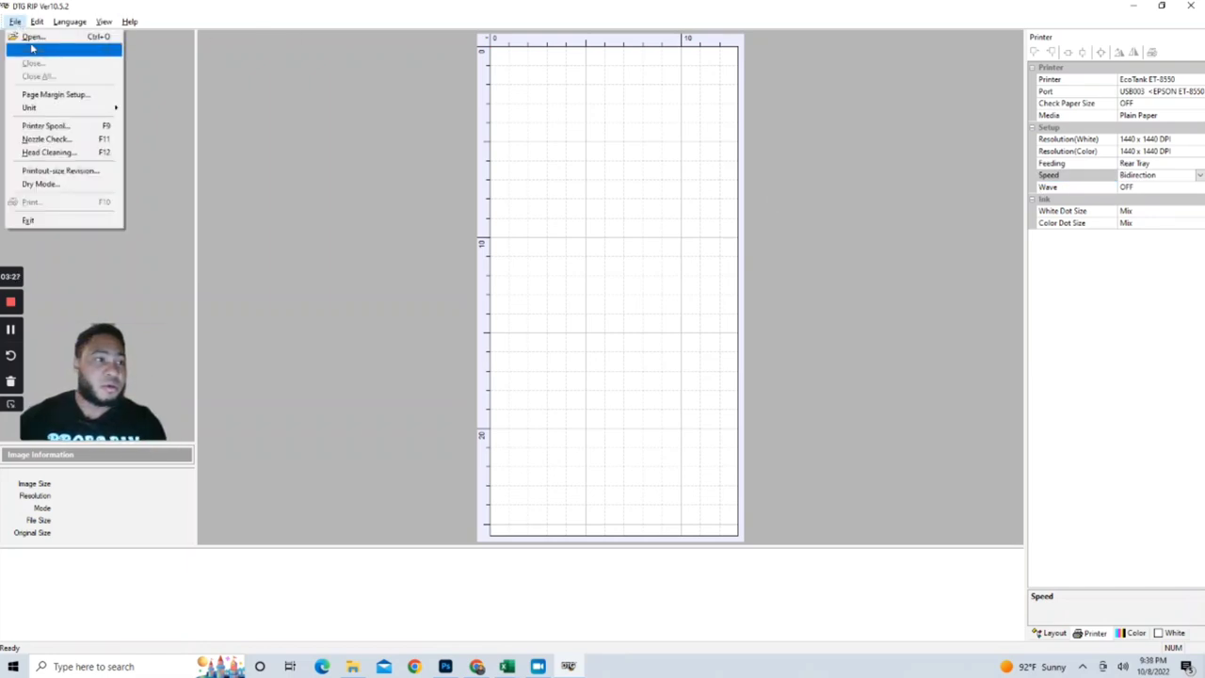
click(32, 37)
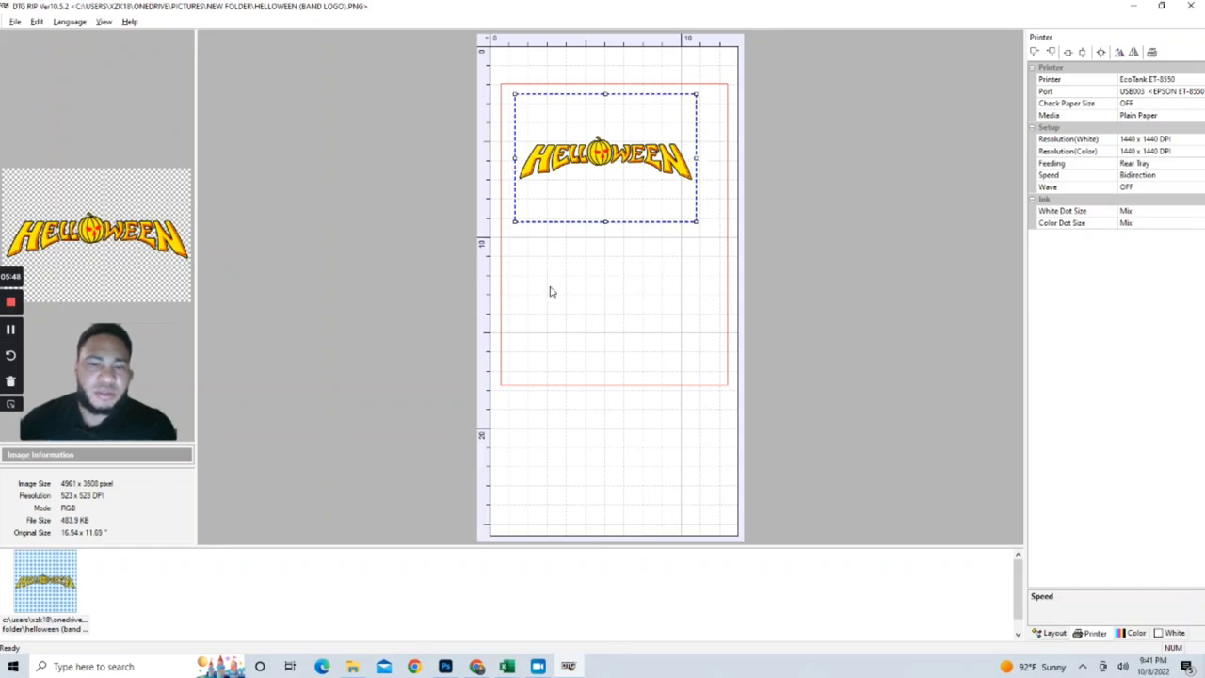
Step: Open 30ozskinnyedited.png from the New folder in Pictures and move the image about 3 inches down the page
click(38, 22)
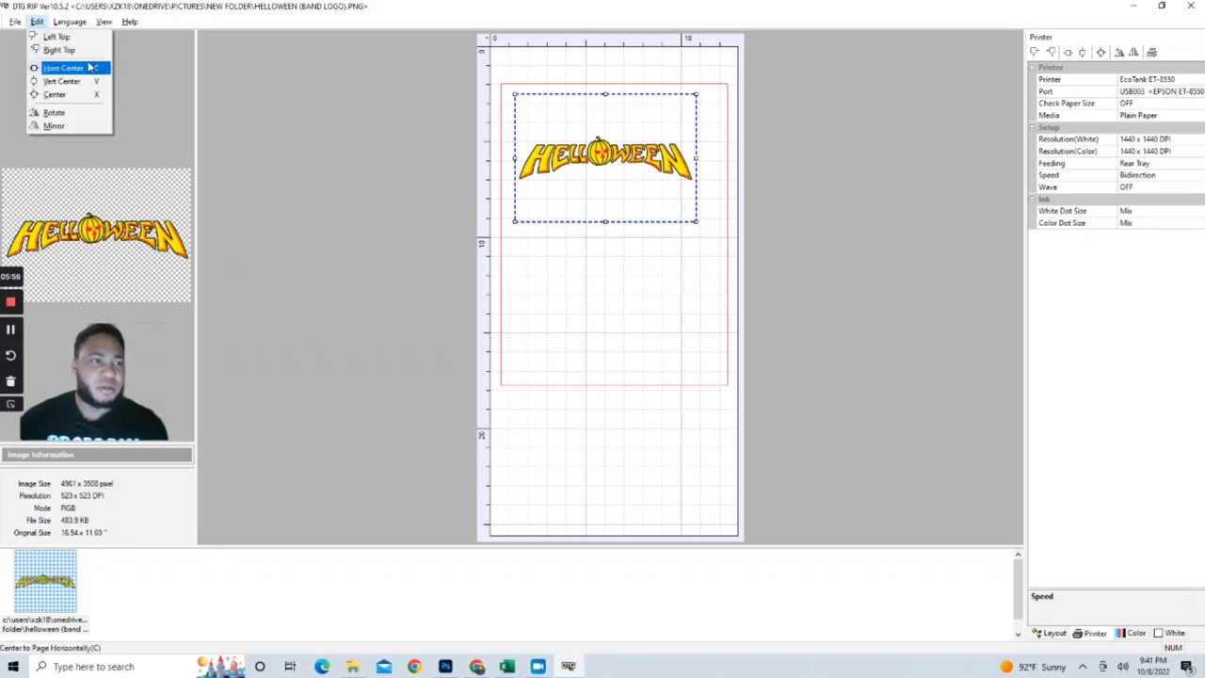
click(15, 21)
click(15, 21)
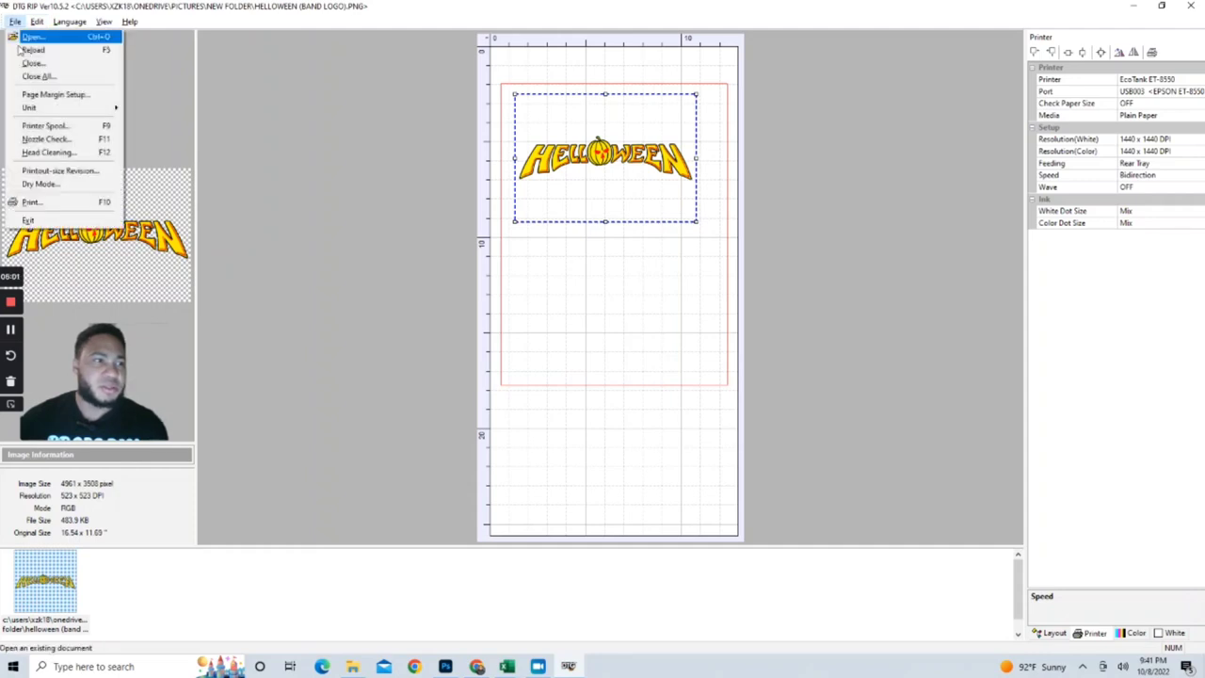
click(33, 36)
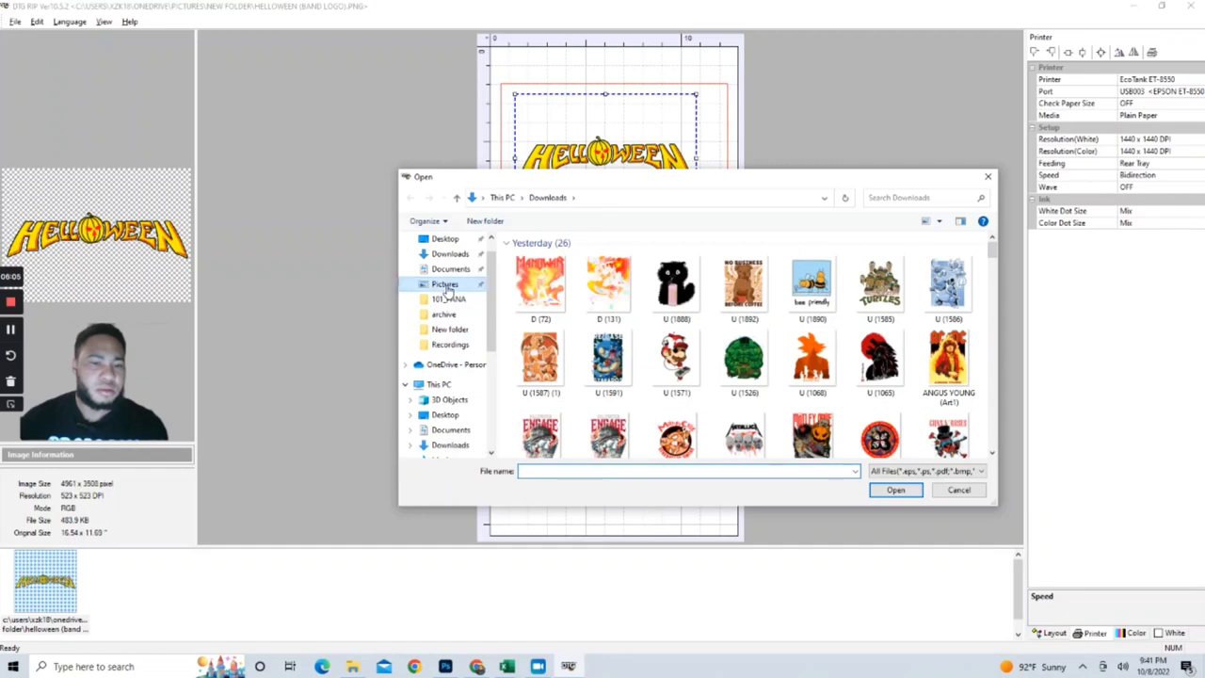
click(446, 285)
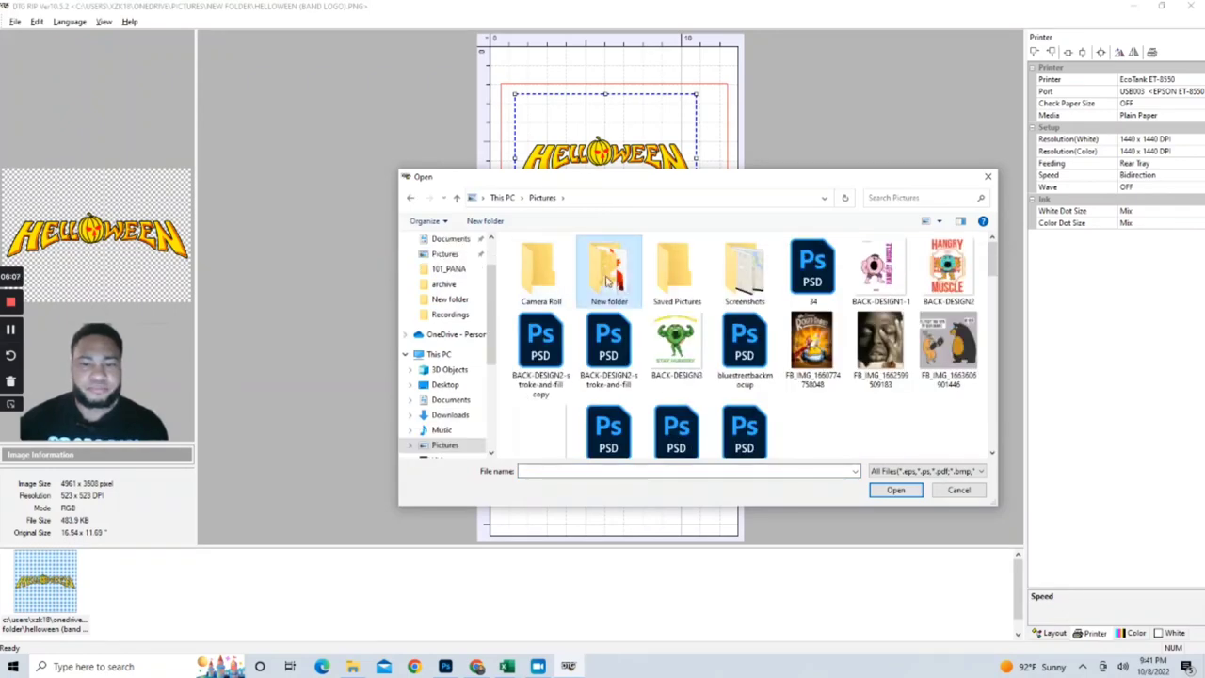
double_click(608, 273)
double_click(545, 273)
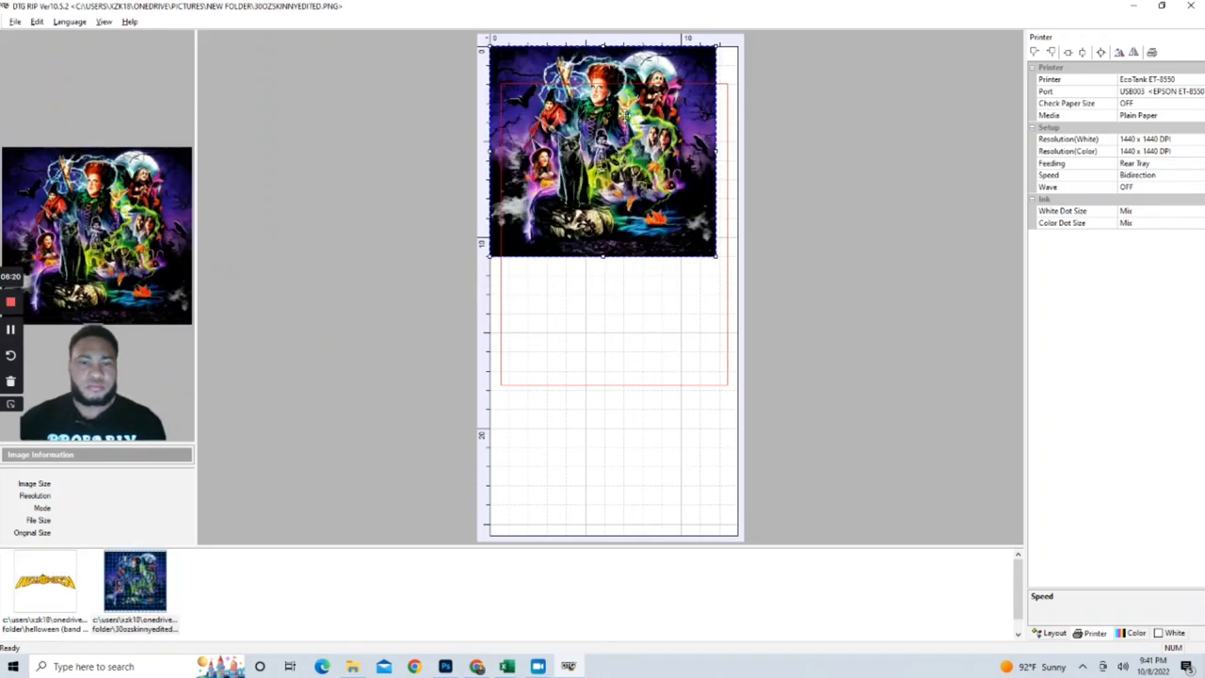
drag(624, 113, 628, 173)
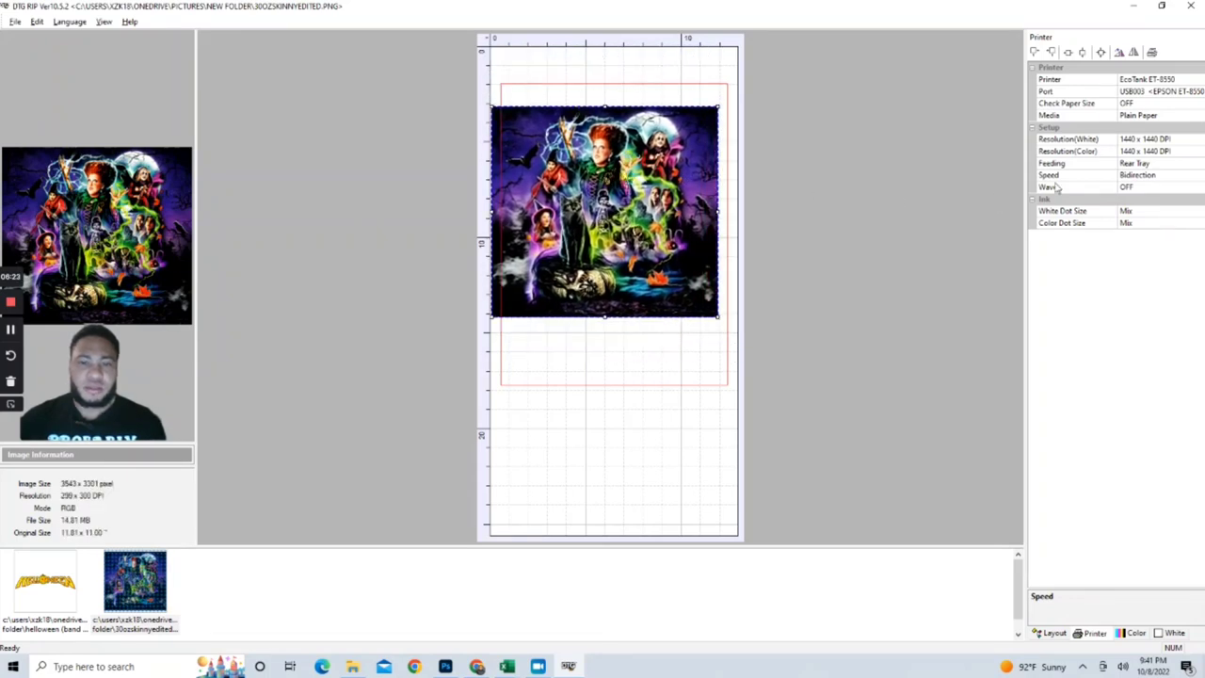
Step: Review the print speed options for the loaded image and select Bidirection
click(1140, 175)
click(1199, 175)
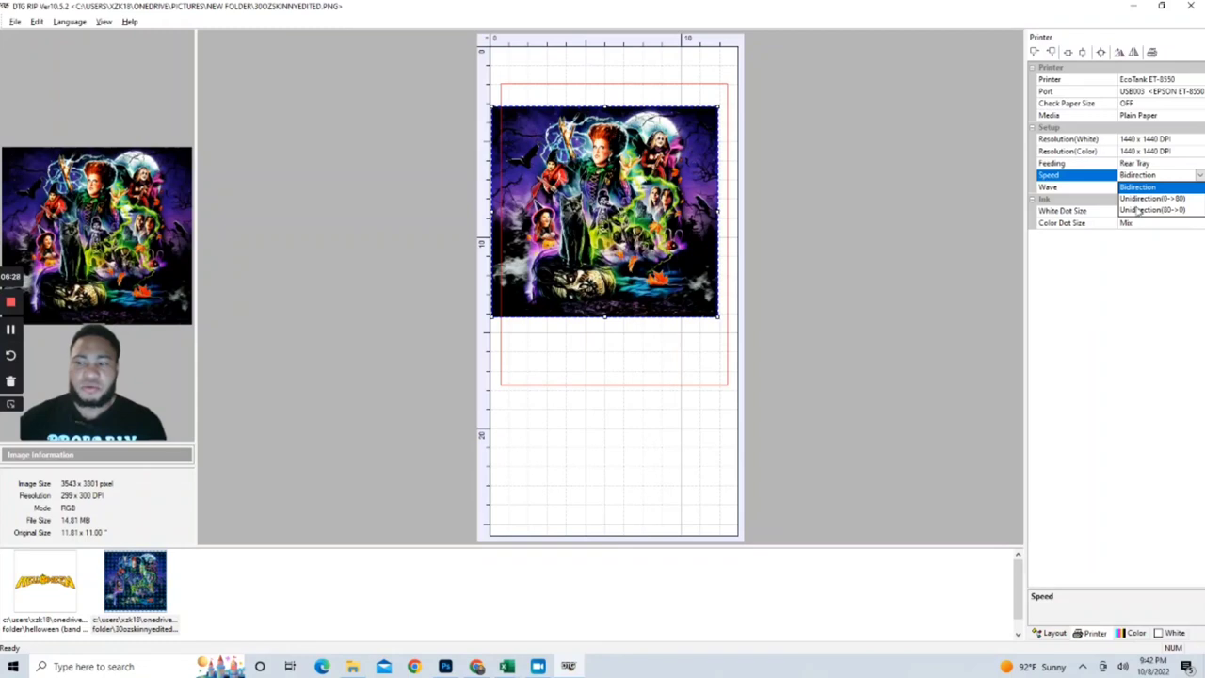
click(888, 215)
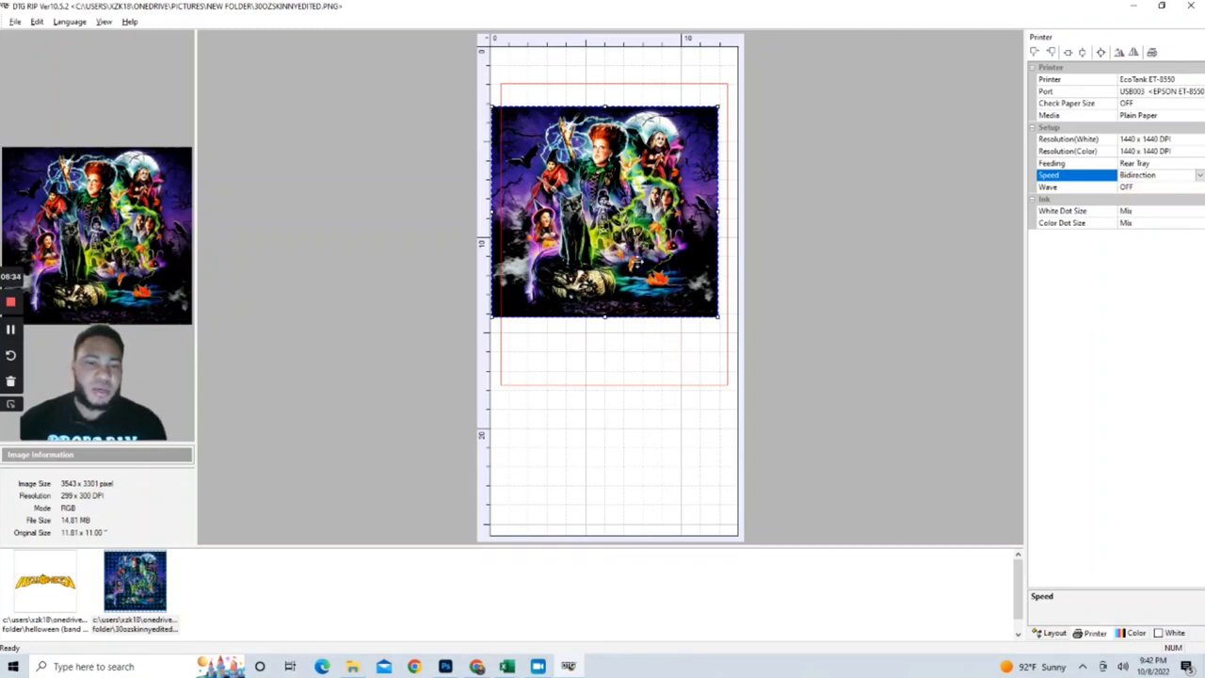
click(1172, 177)
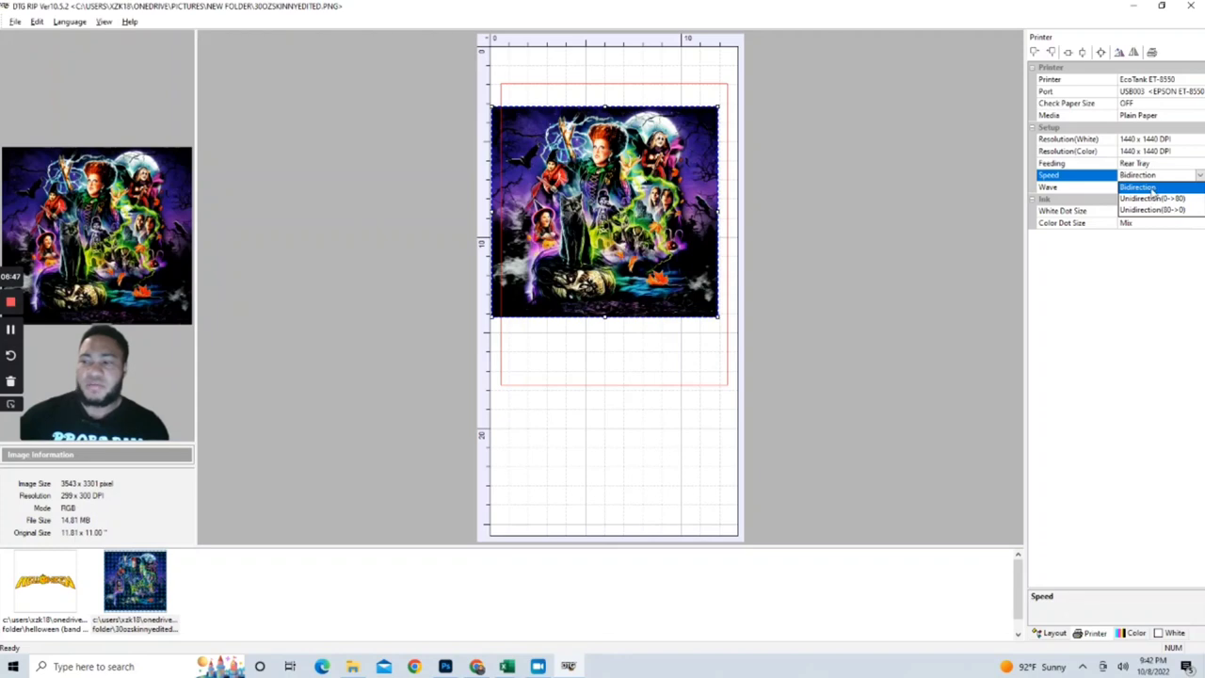
click(1156, 190)
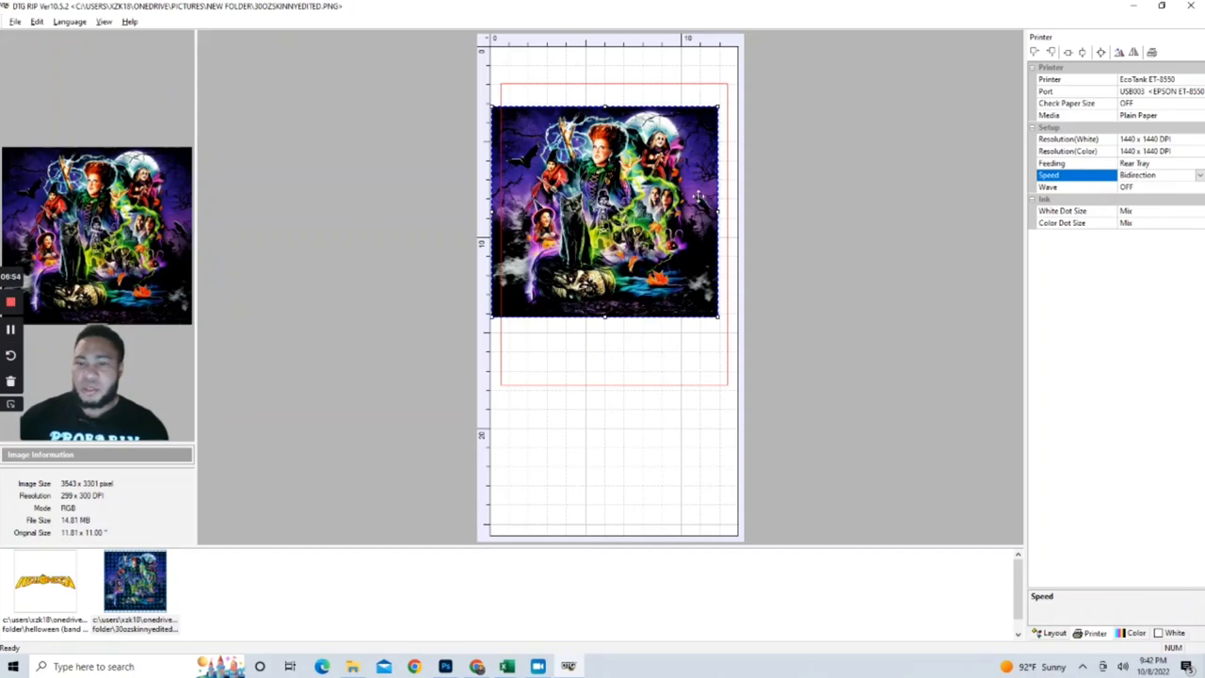
Step: Turn the Wave setting ON and choose Mix as the White Dot Size in the printer settings
click(1143, 190)
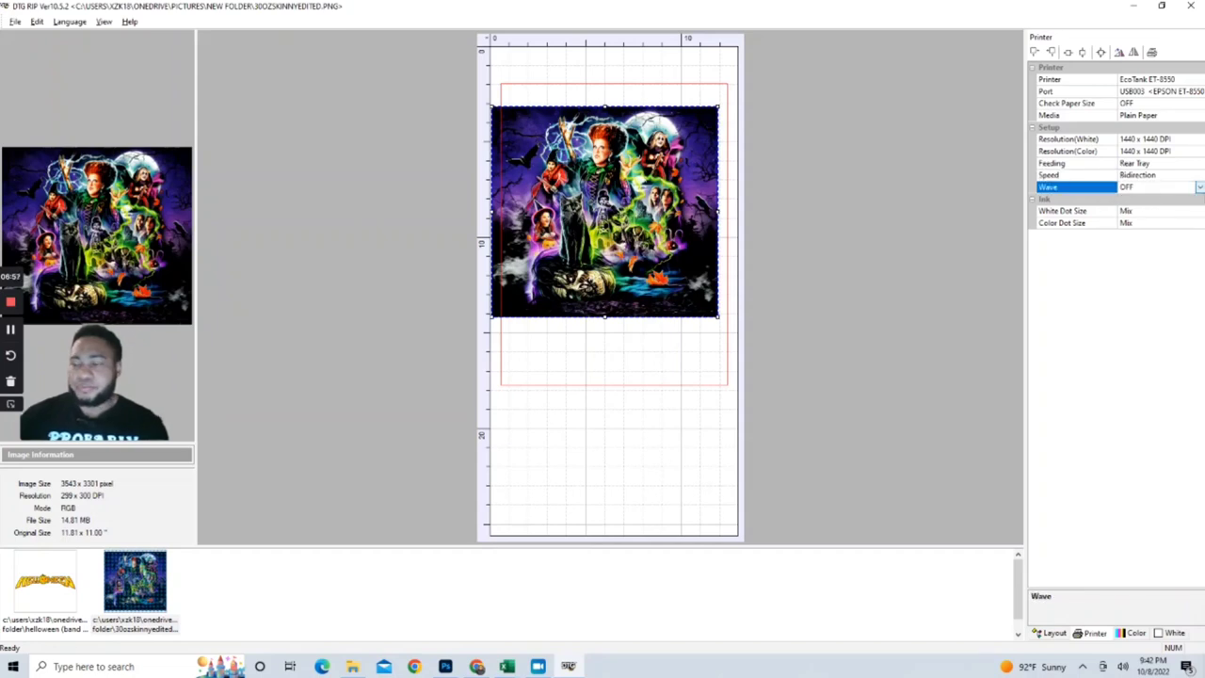
click(1199, 188)
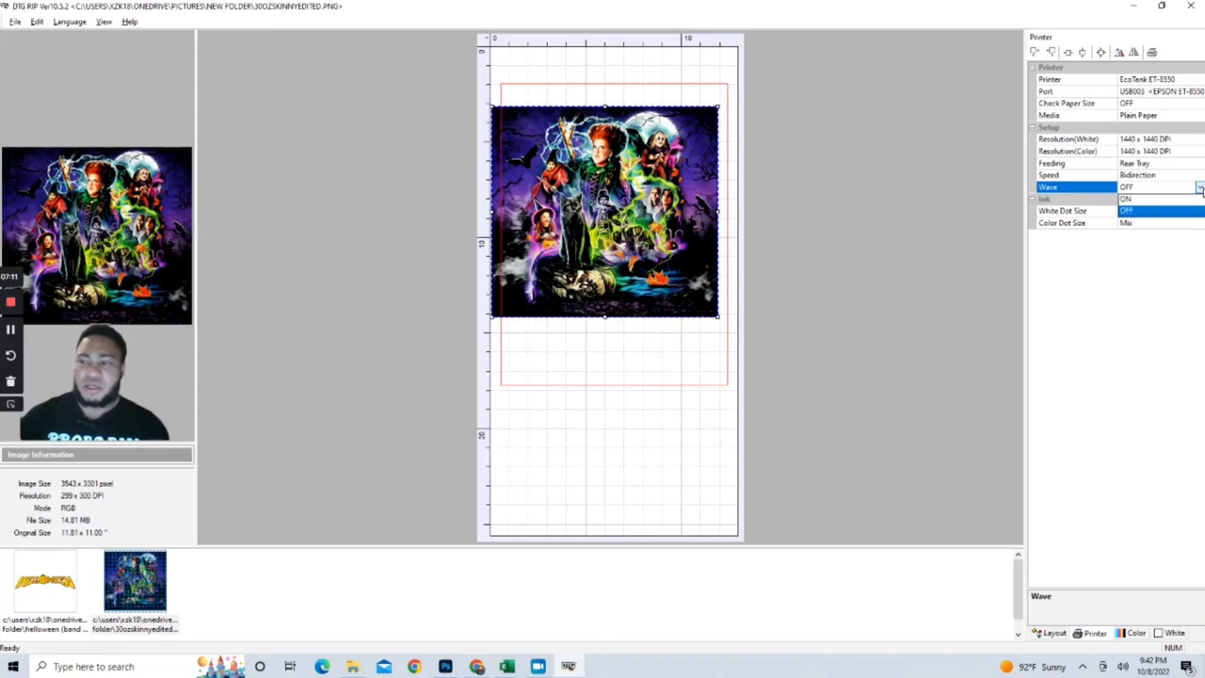
click(1155, 207)
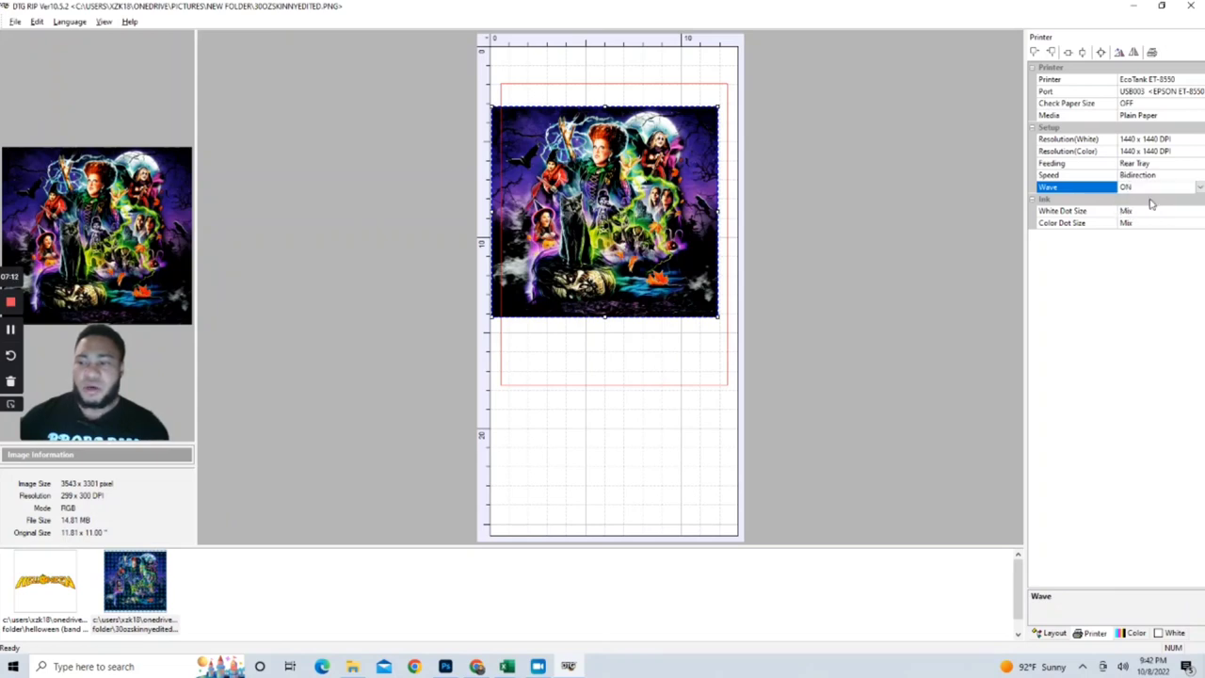
click(1091, 213)
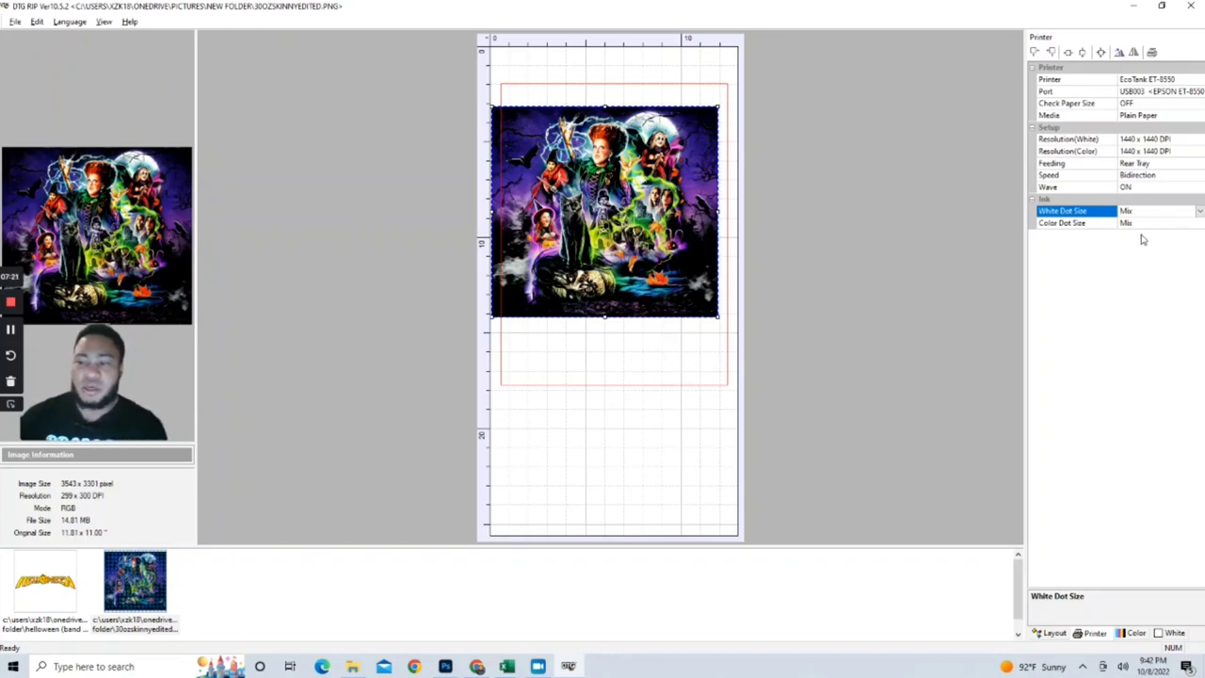
click(1198, 211)
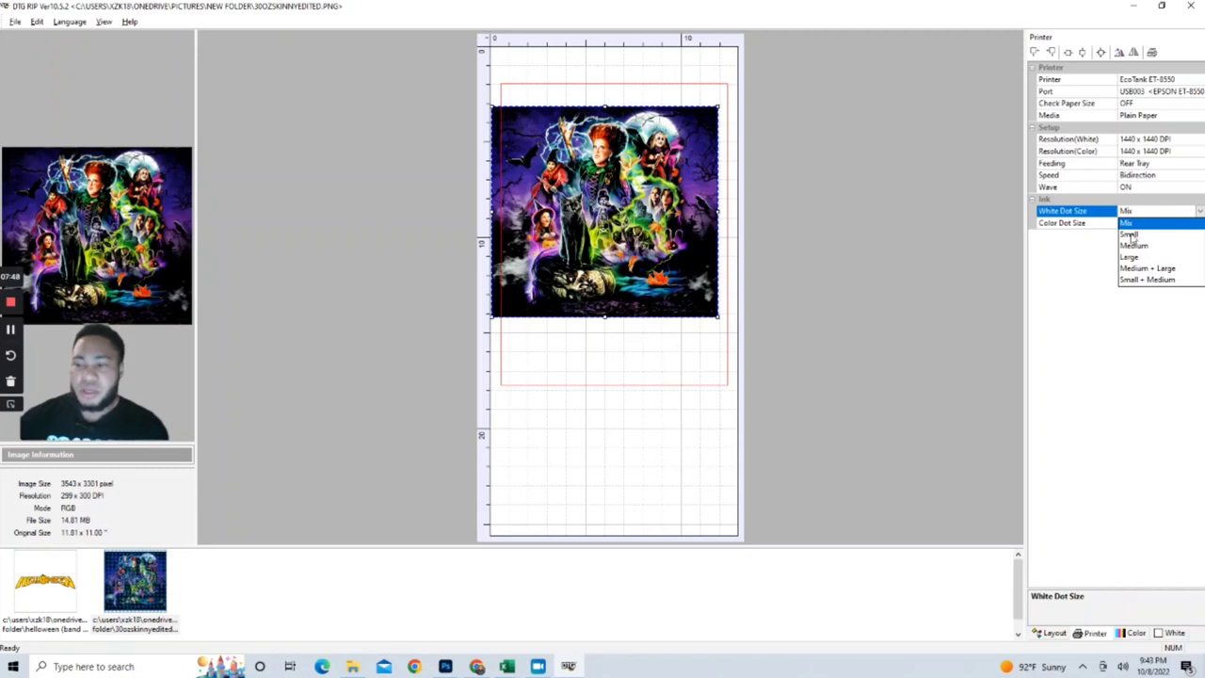
click(1130, 224)
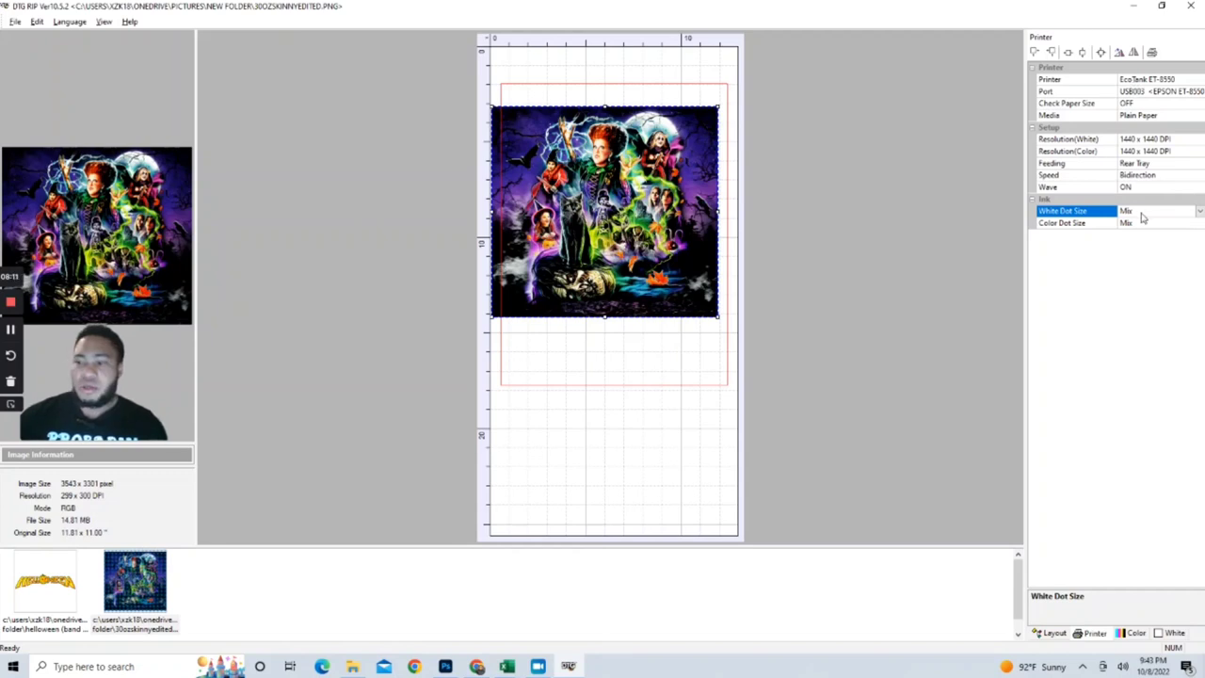
Step: Open the ink channel setup in the color settings and assign white (W) to the first two channels
click(1135, 634)
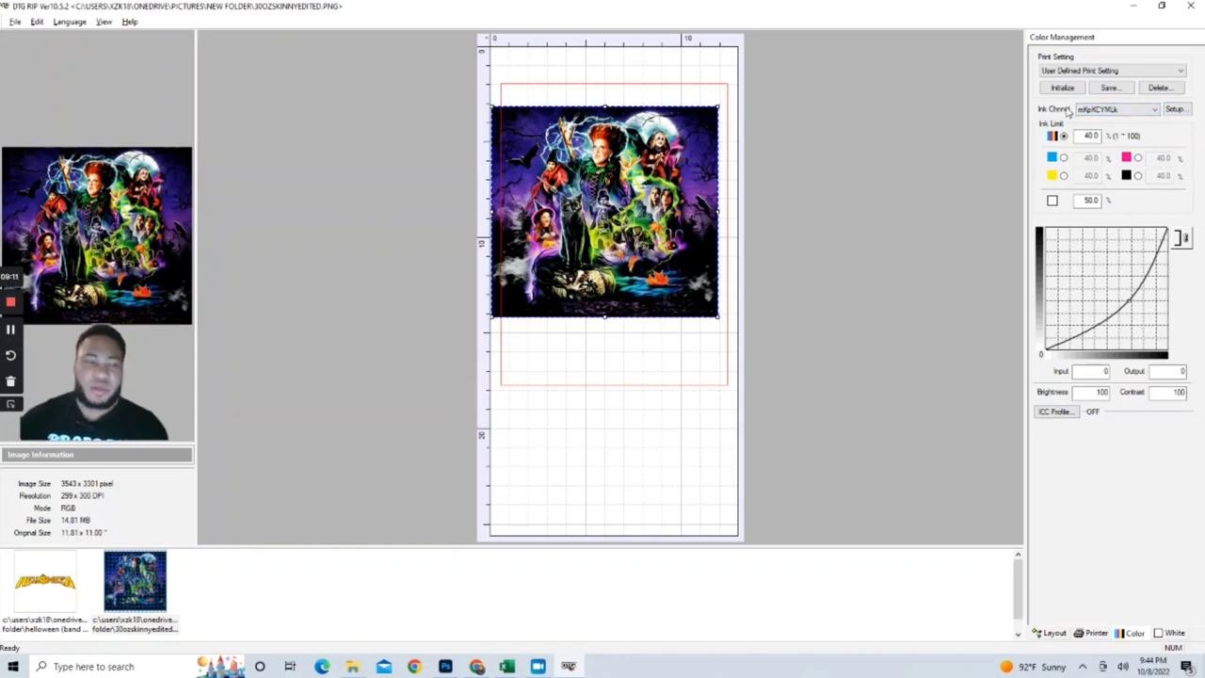
click(1175, 109)
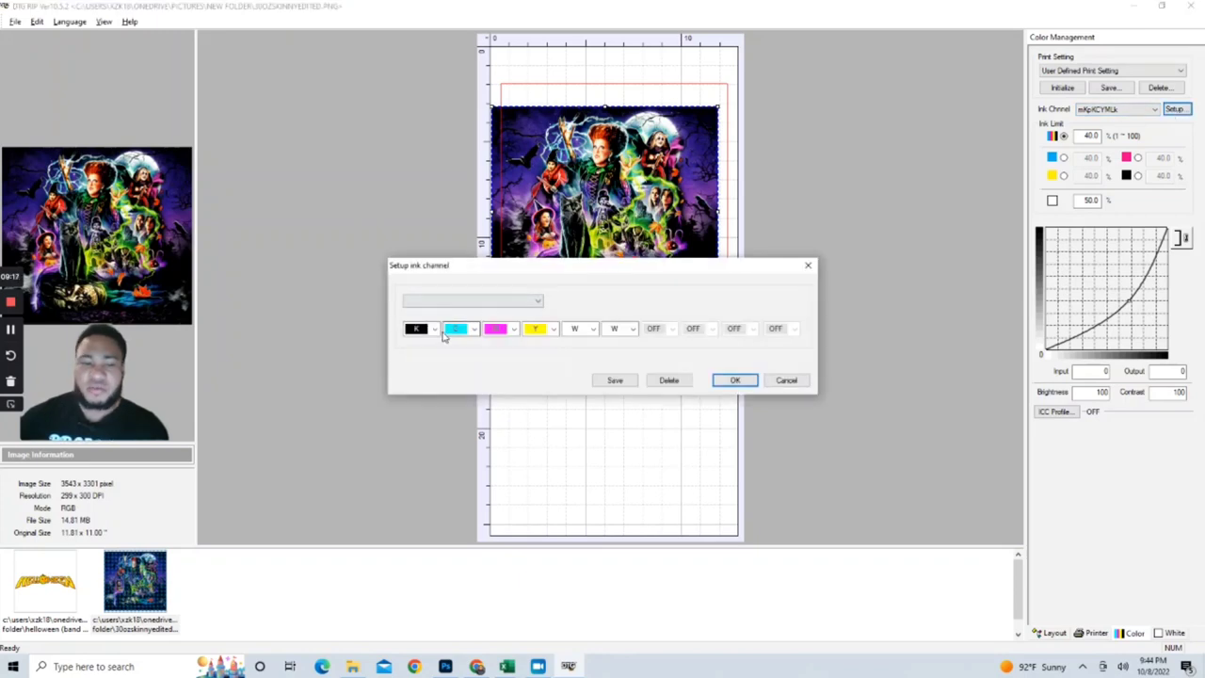
click(429, 333)
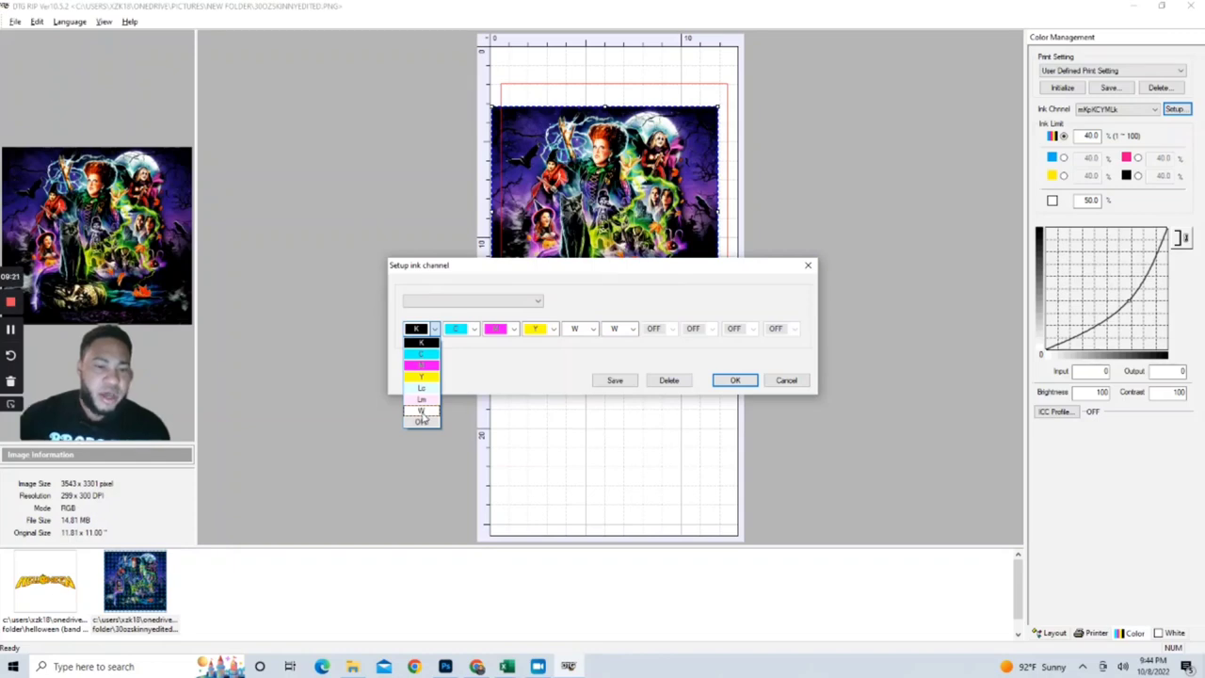
click(423, 411)
click(474, 329)
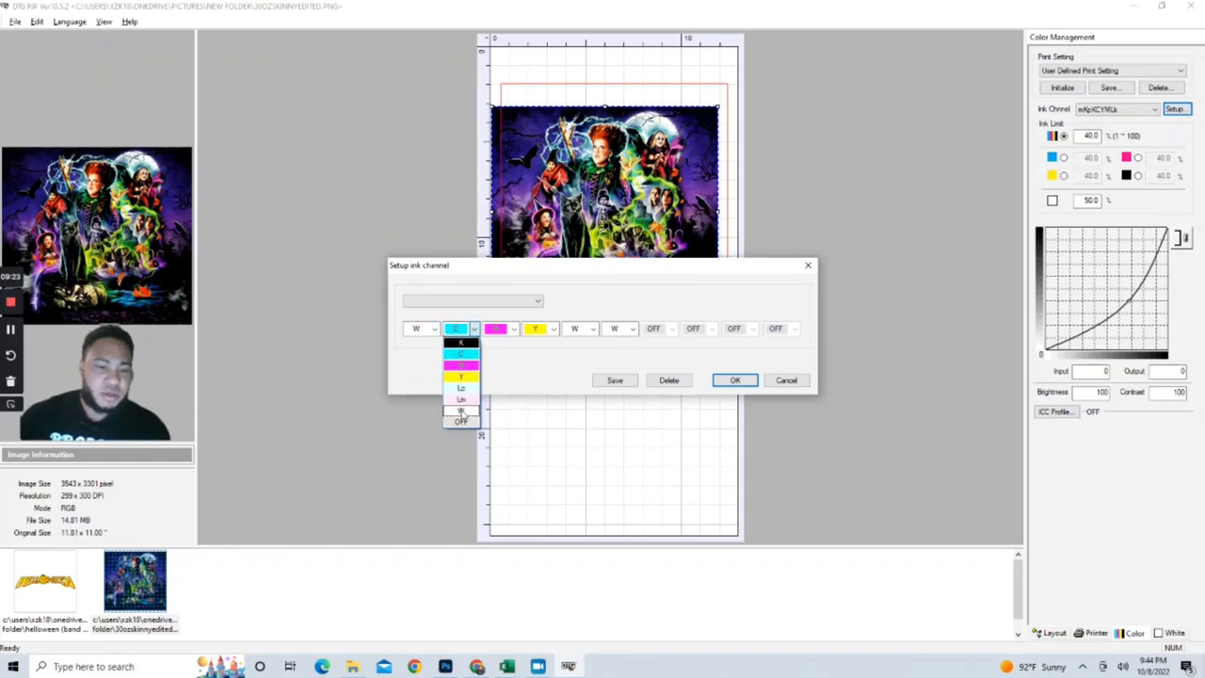
click(462, 411)
Step: Set the third ink channel to cyan, the fifth to magenta and the sixth to black, then save and apply the layout as WWCYMK
click(513, 329)
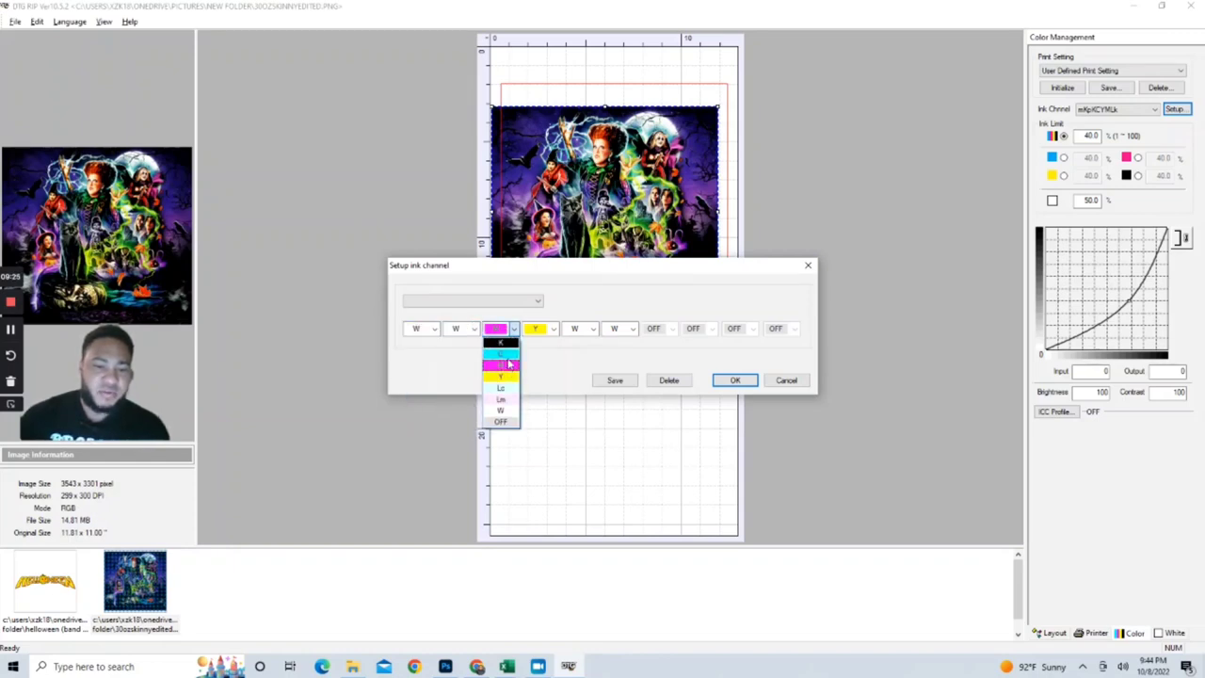
click(502, 353)
click(592, 329)
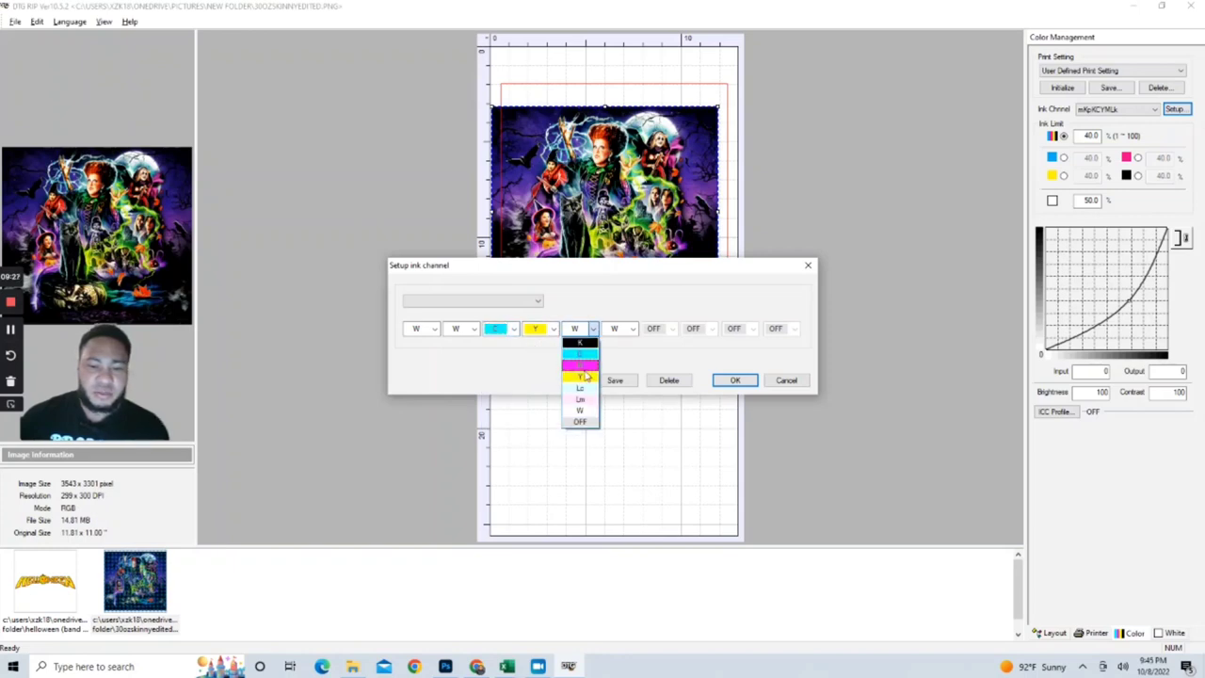
click(580, 364)
click(617, 330)
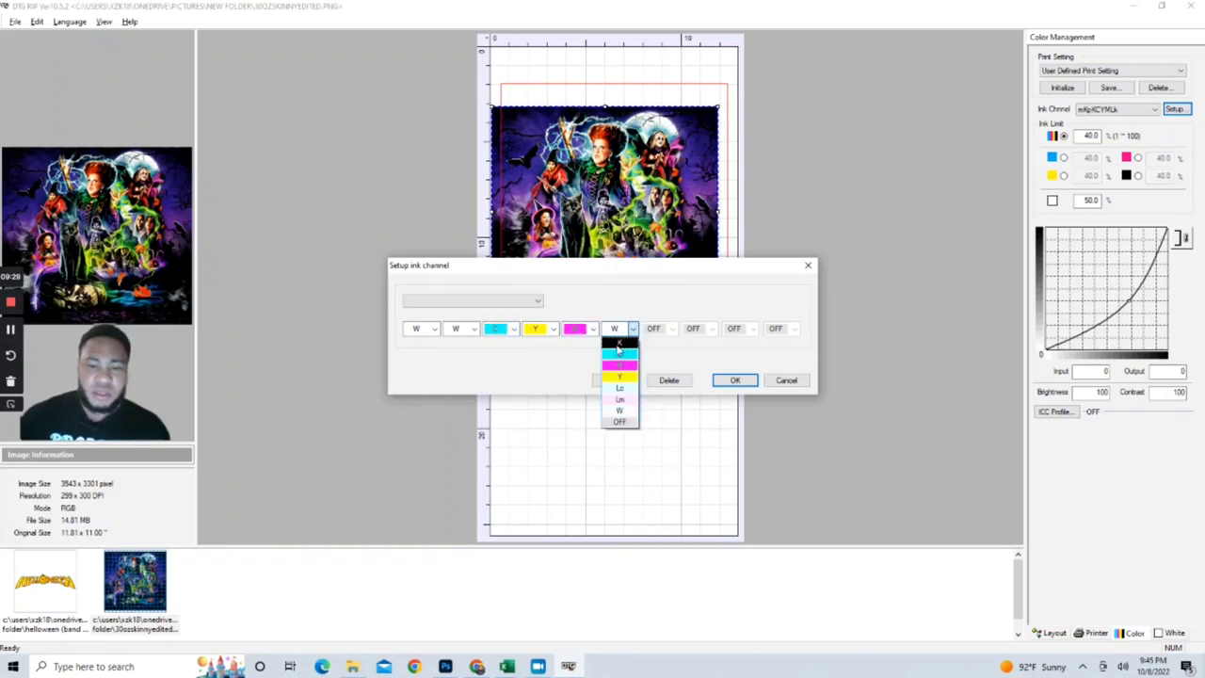
click(618, 344)
click(614, 381)
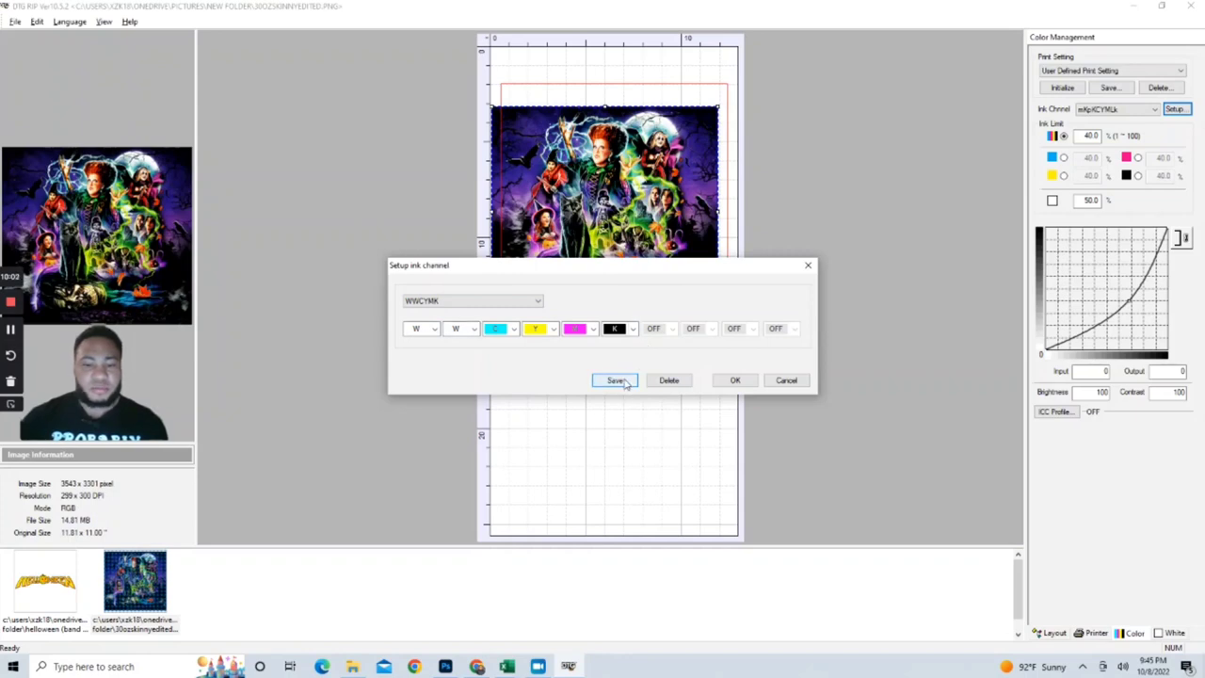
click(732, 382)
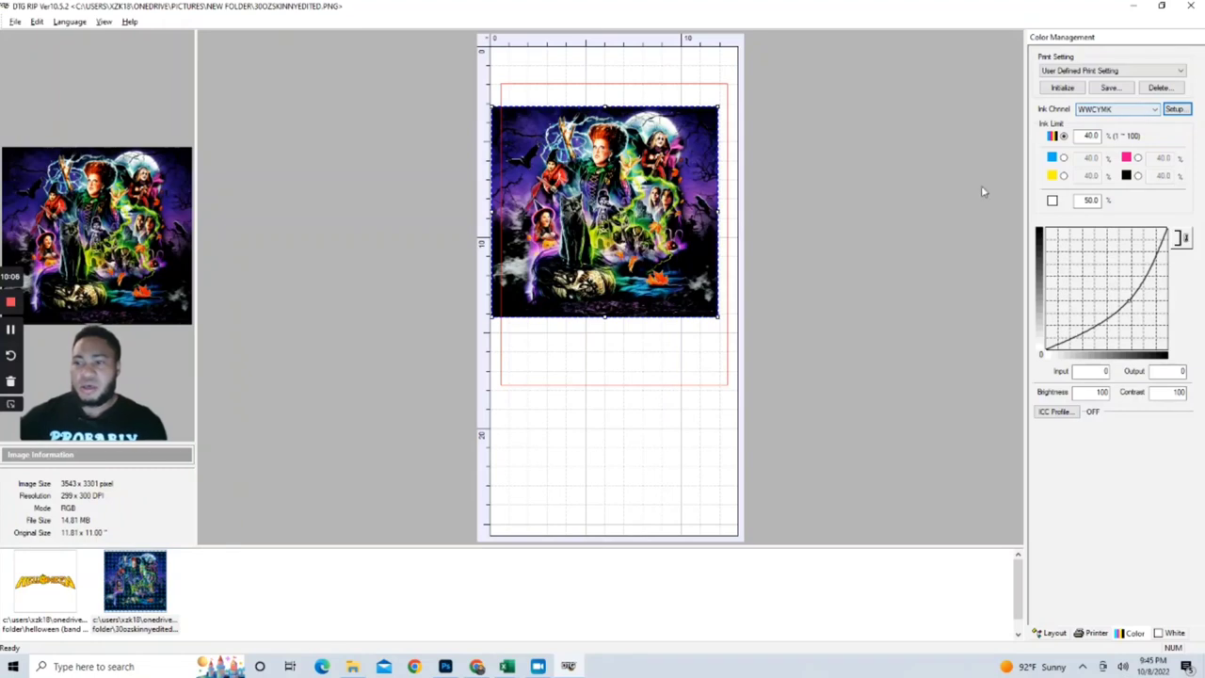
Step: Move the 30ozskinnyedited image up to the top edge of the red print boundary
click(1090, 136)
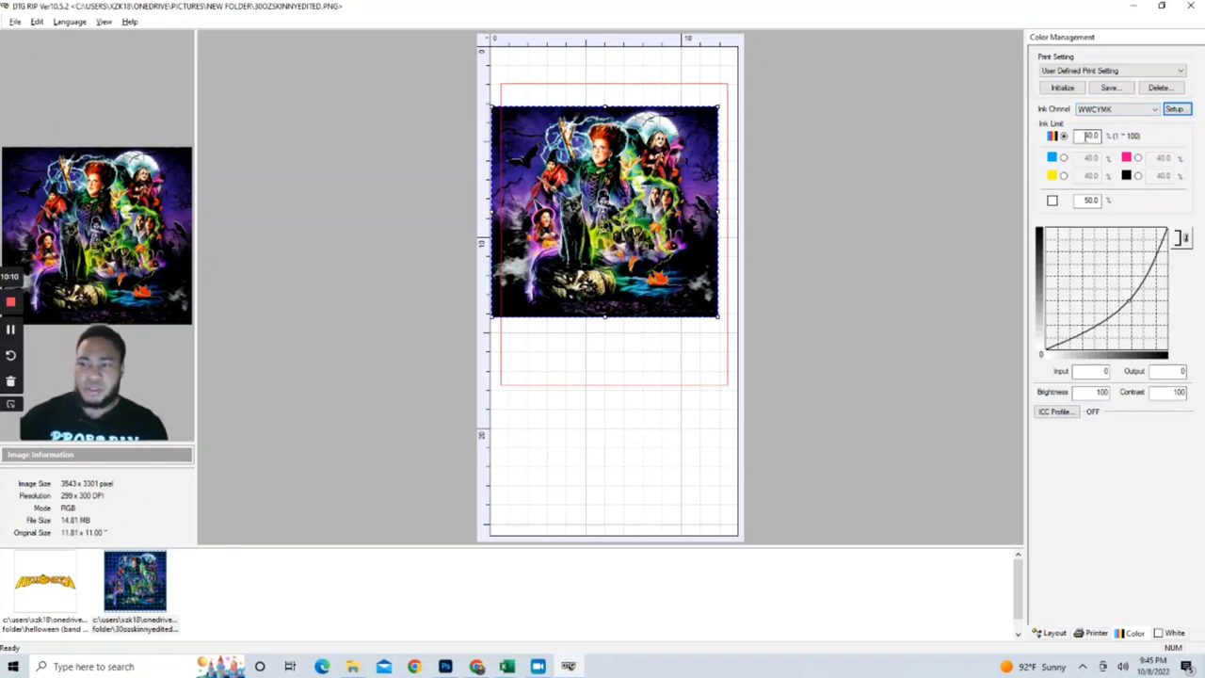
drag(1087, 136, 1100, 137)
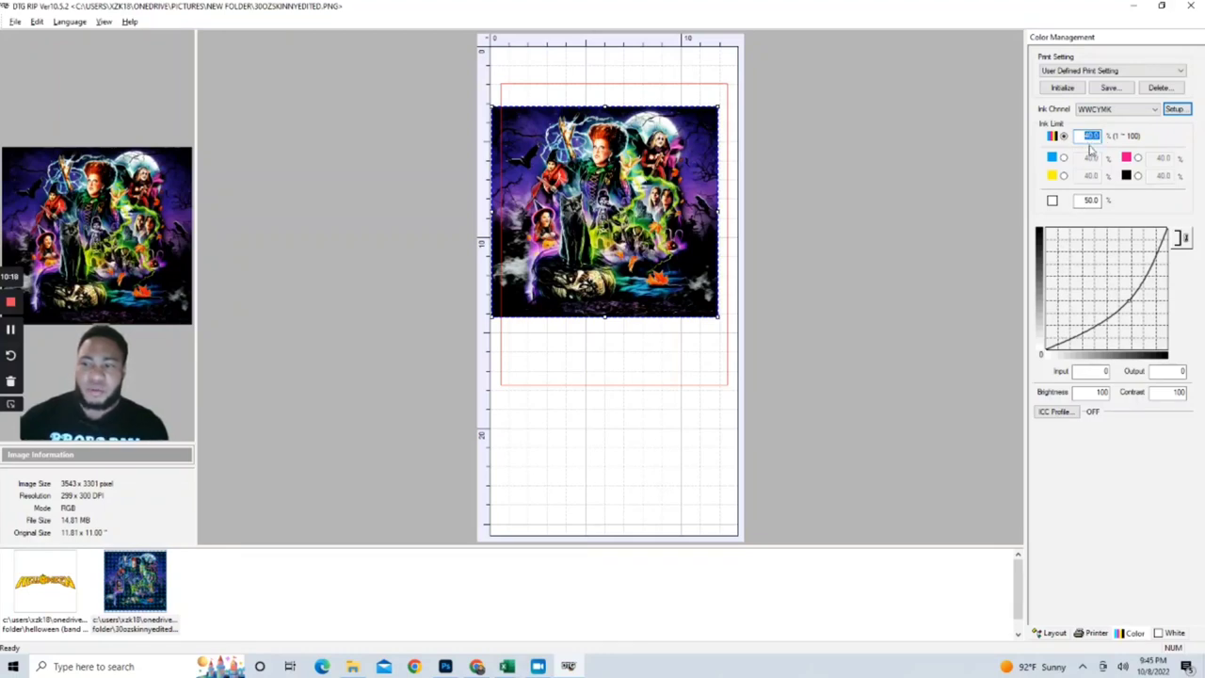
mouse_move(595, 155)
mouse_down()
mouse_move(614, 149)
mouse_move(601, 136)
mouse_up()
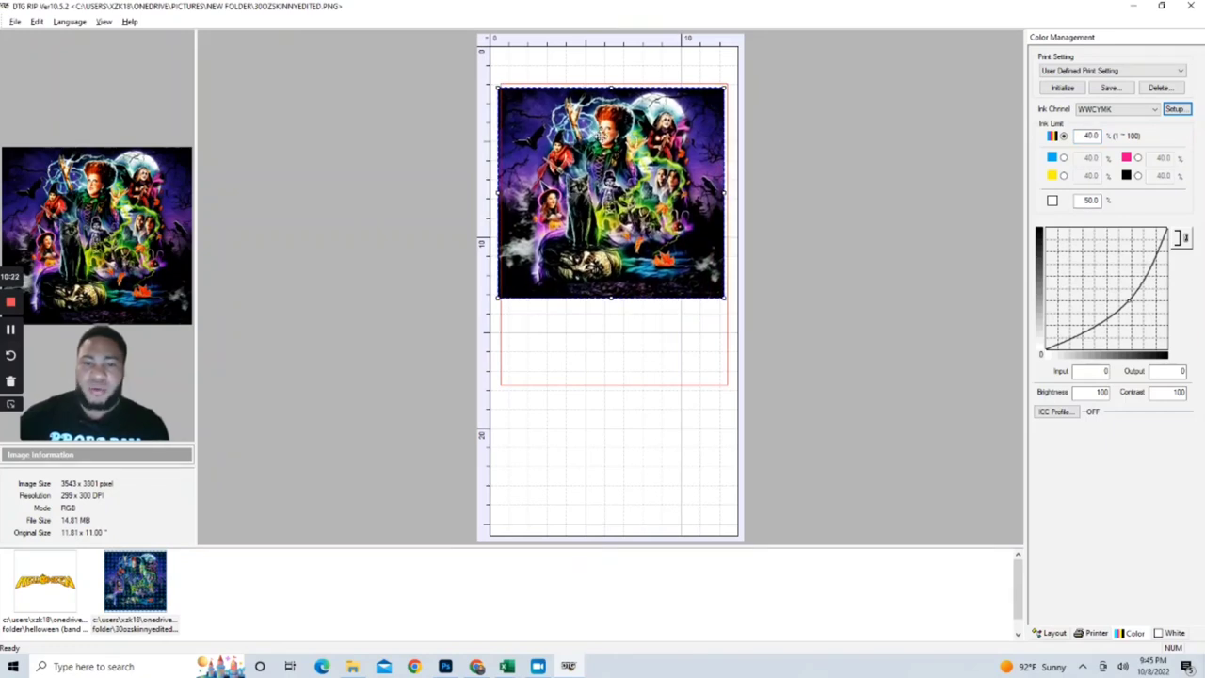
double_click(1090, 135)
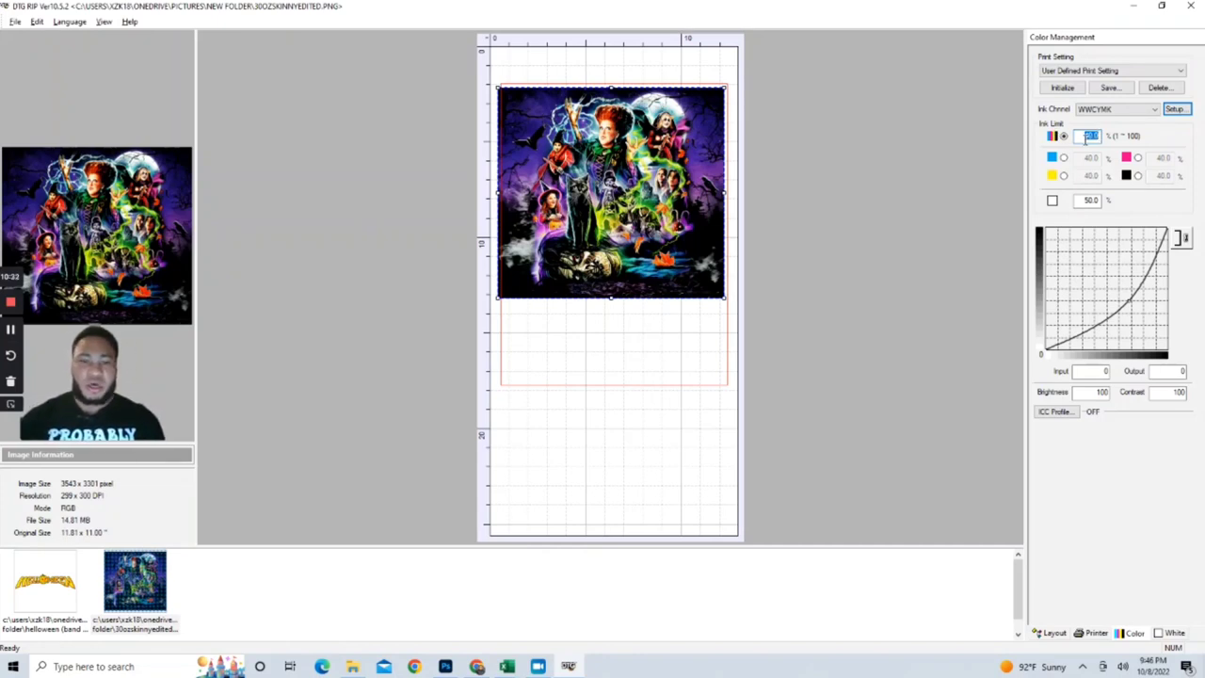
Step: Open 30ozSkinnyHalf from the New folder in Pictures and move the image down to the top of the red print boundary
click(15, 21)
click(28, 38)
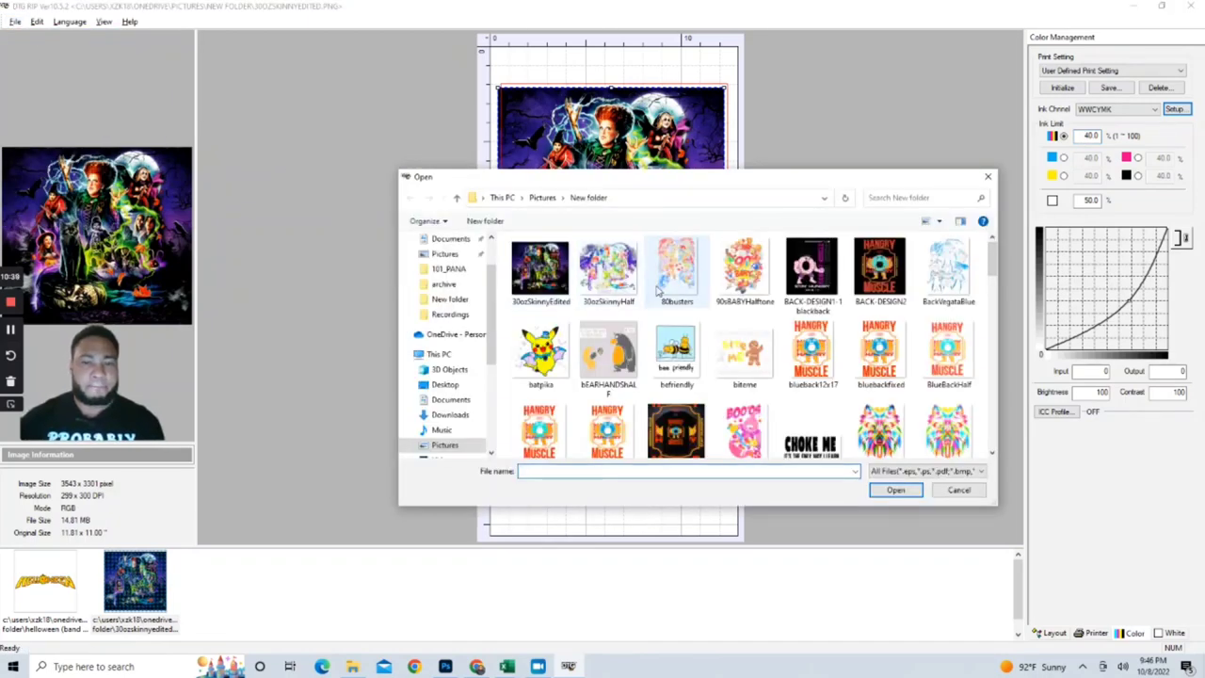
double_click(611, 267)
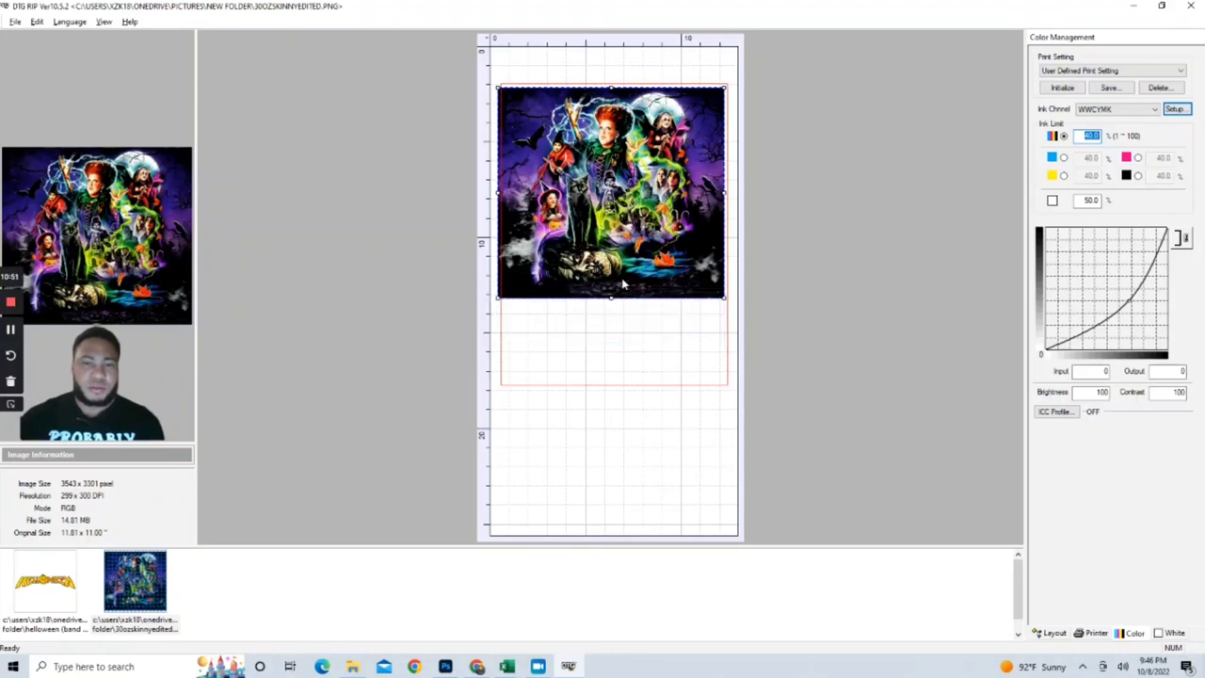
drag(626, 90, 632, 150)
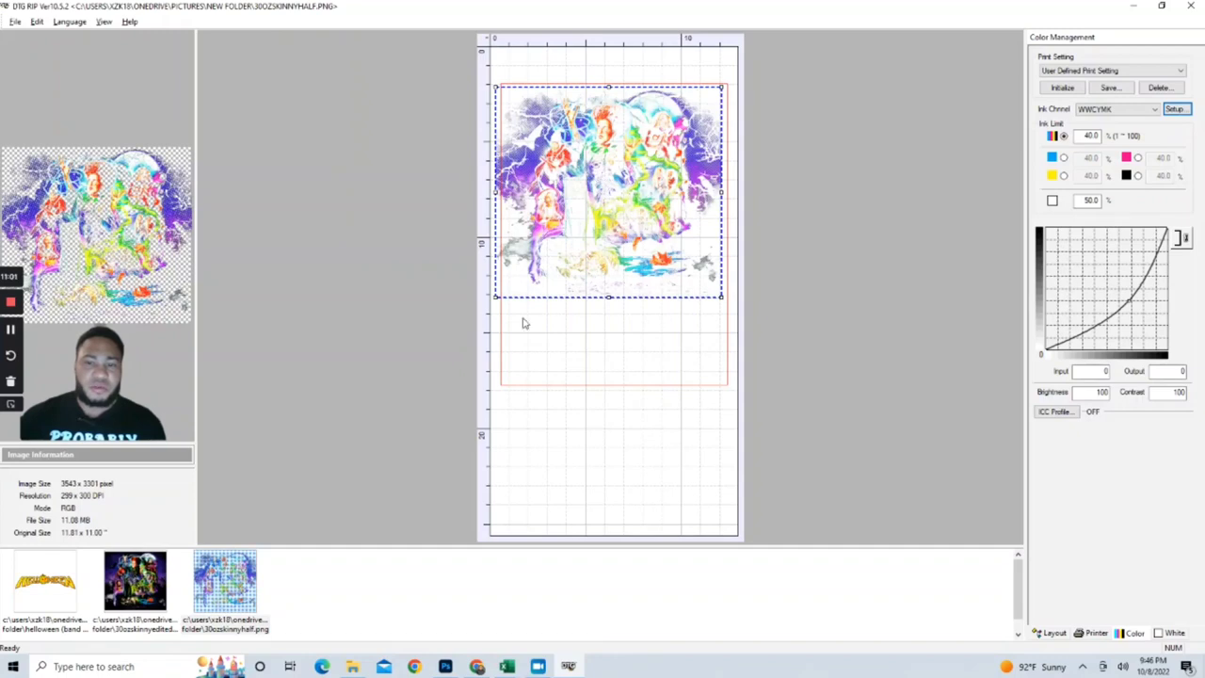
Step: Set the white ink limit to 75% and the overall color ink limit to 45% for the halftone image
click(1088, 200)
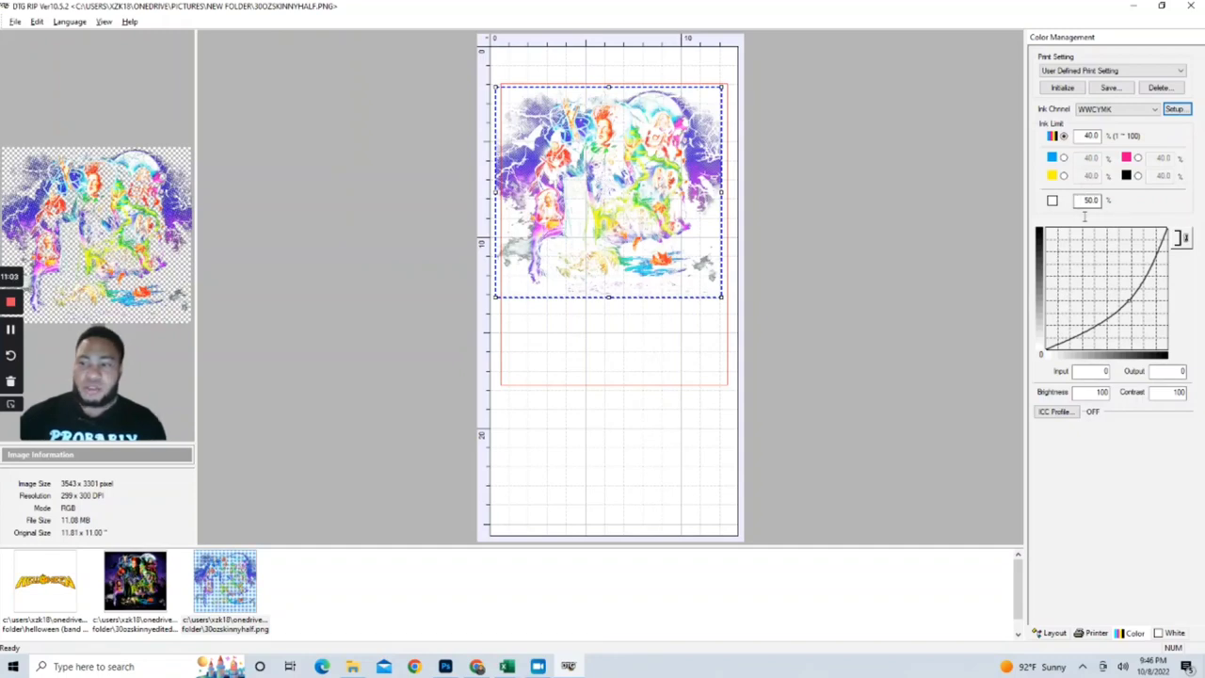
double_click(1084, 200)
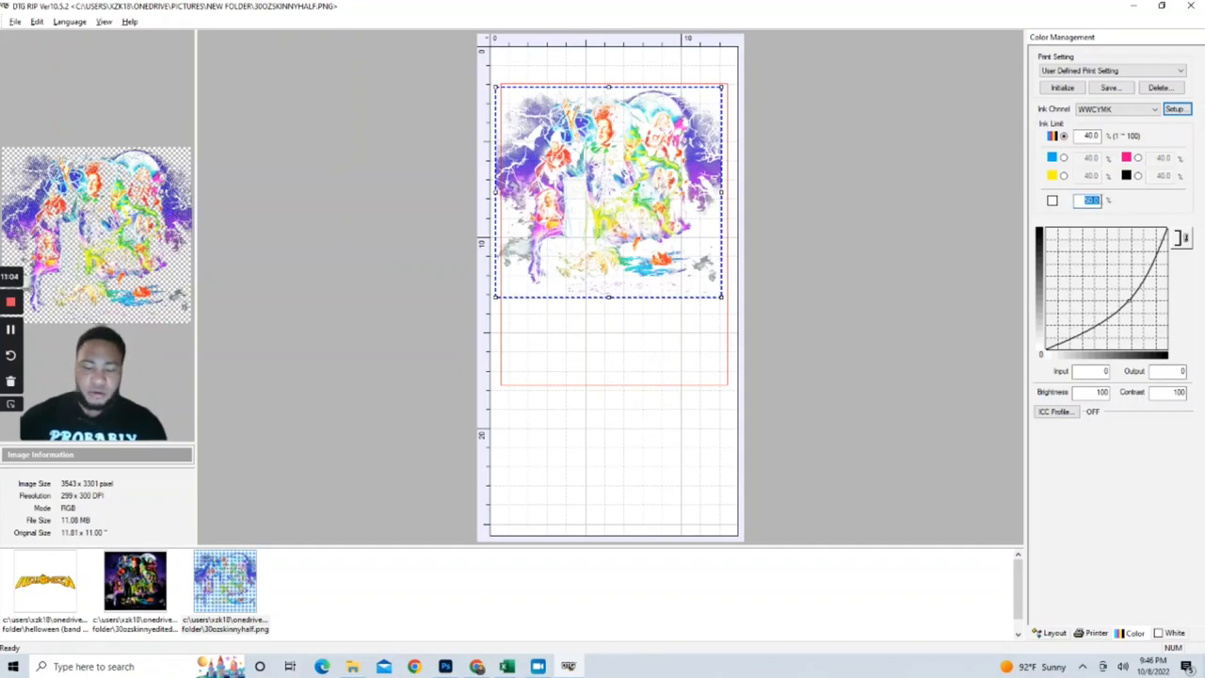
key(BackSpace)
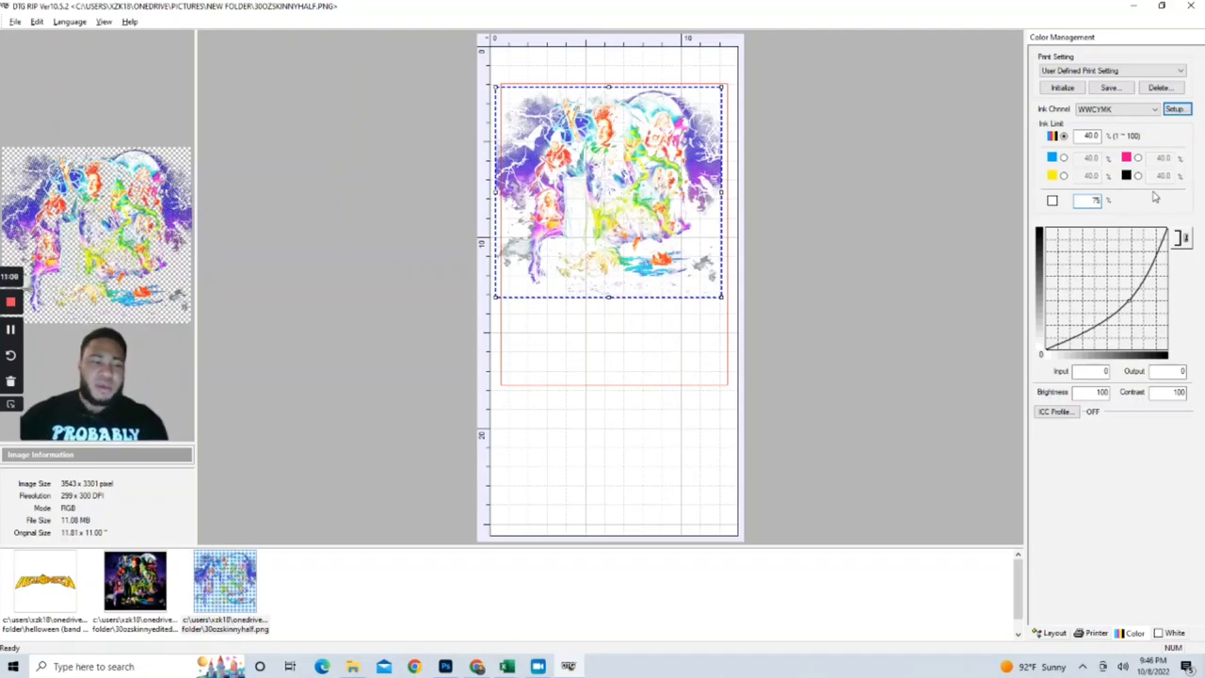
double_click(1100, 135)
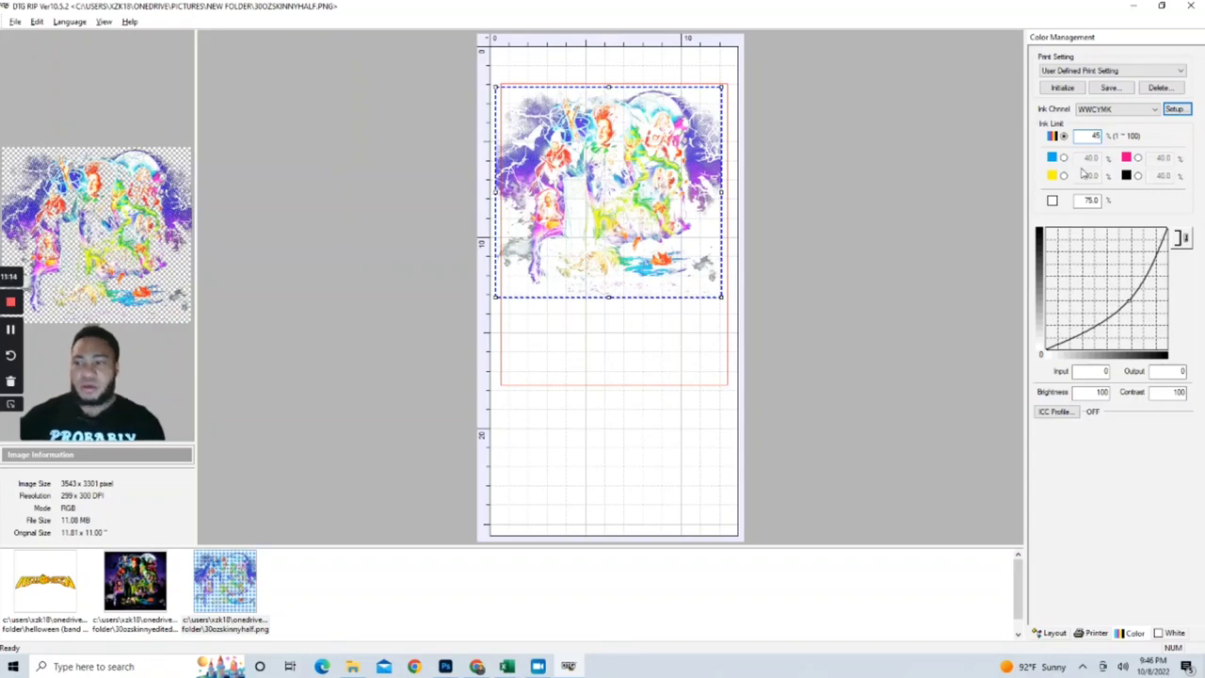
Step: Preview the halftone and 30ozskinnyedited images over the black material, then switch the view back to Color
click(1173, 633)
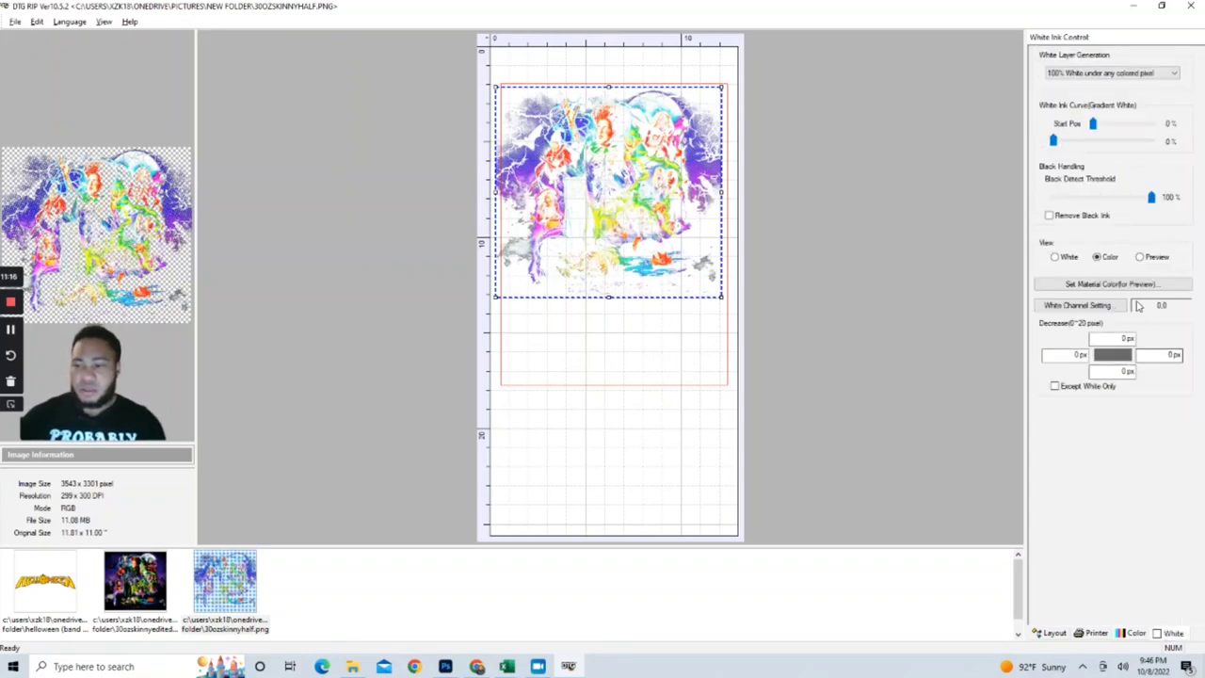
click(1141, 257)
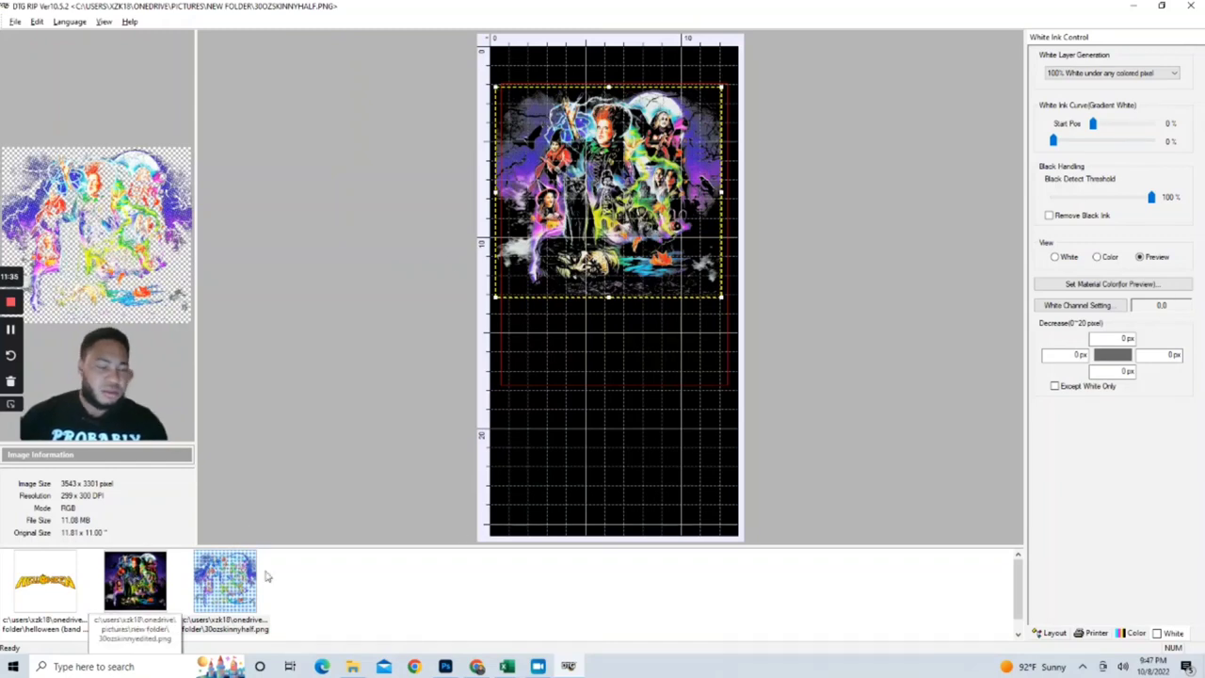
click(1134, 634)
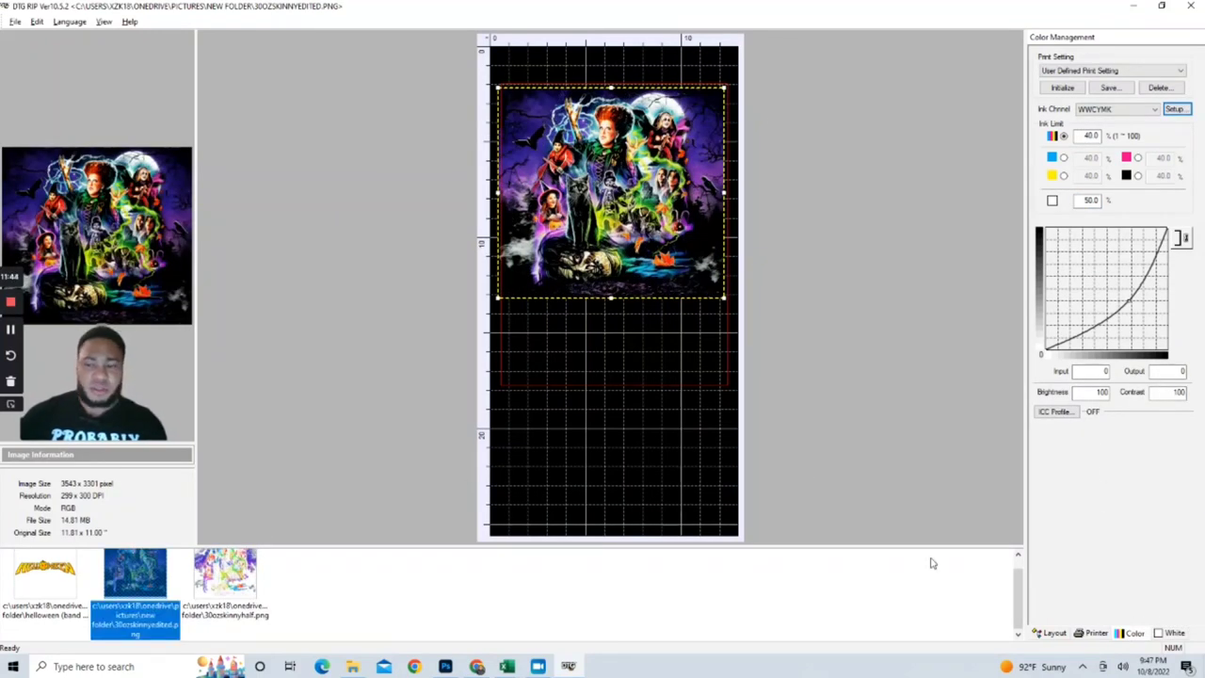
click(1168, 633)
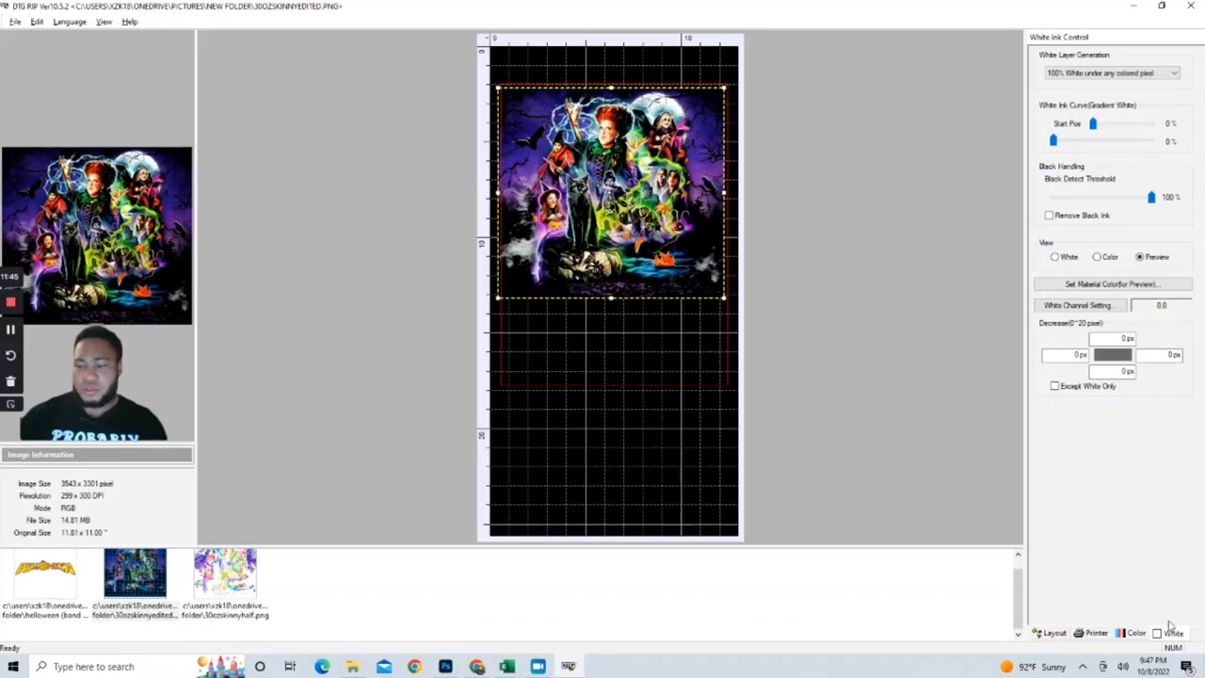
click(1110, 258)
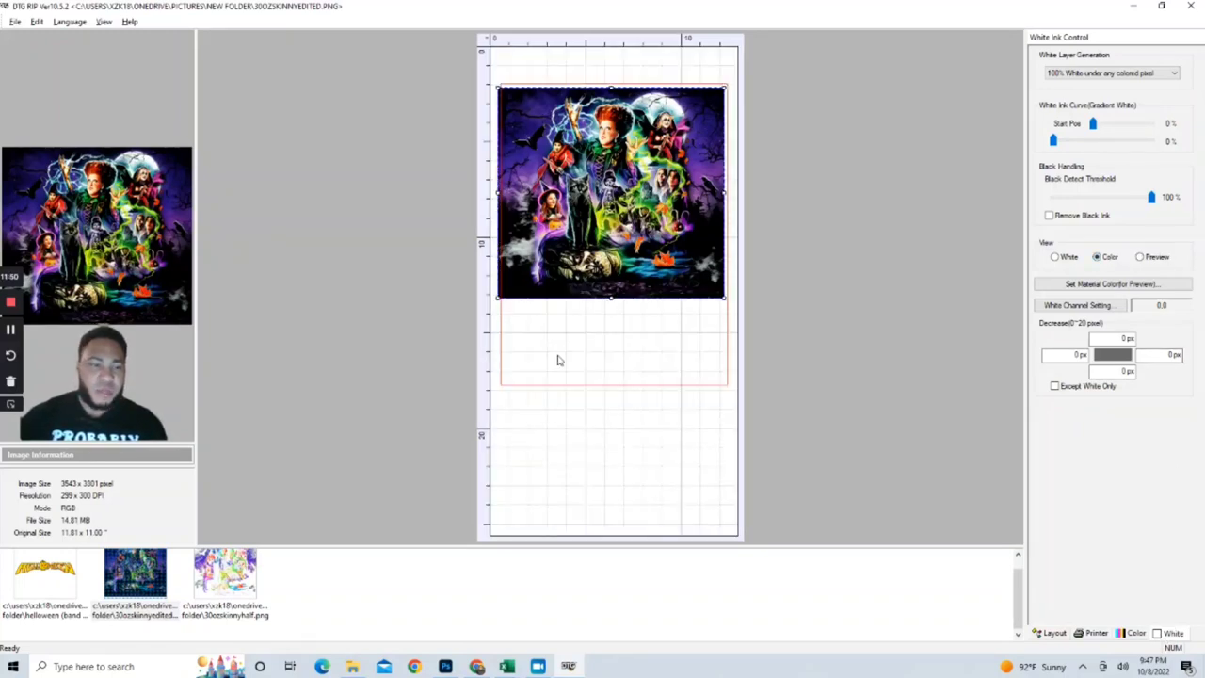
Step: Nudge the 30ozskinnyedited image until it fits within the width of the red print boundary and reopen the color settings
drag(507, 98, 513, 95)
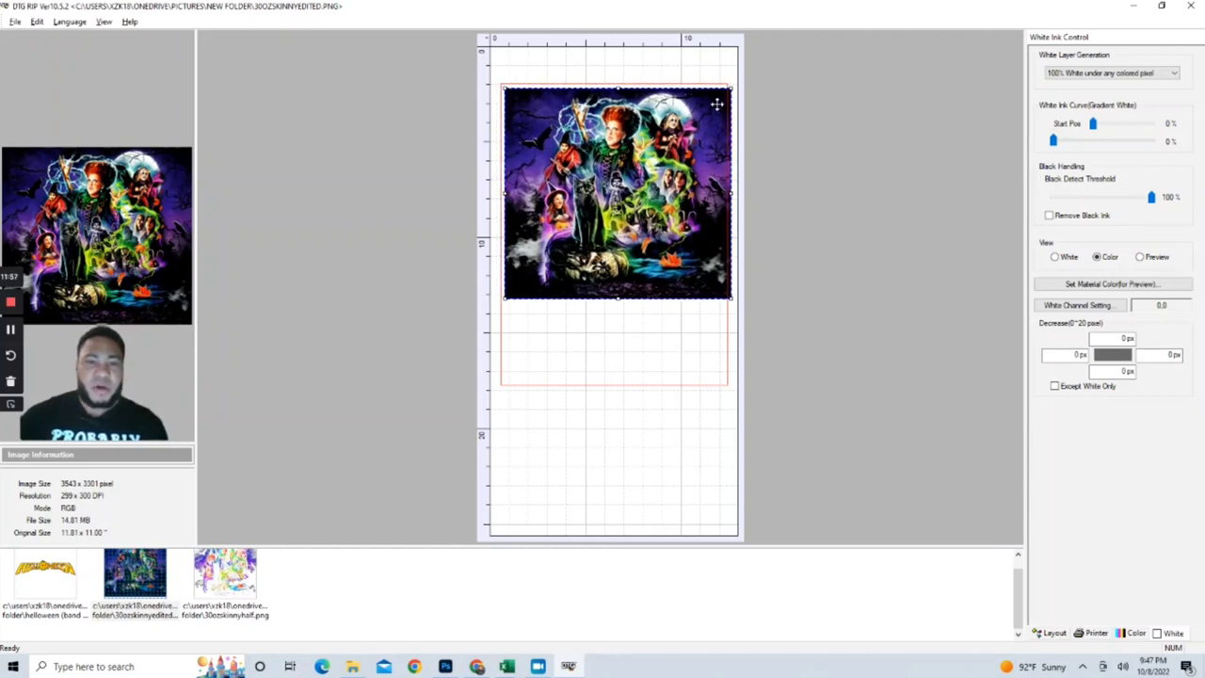
drag(698, 132, 683, 129)
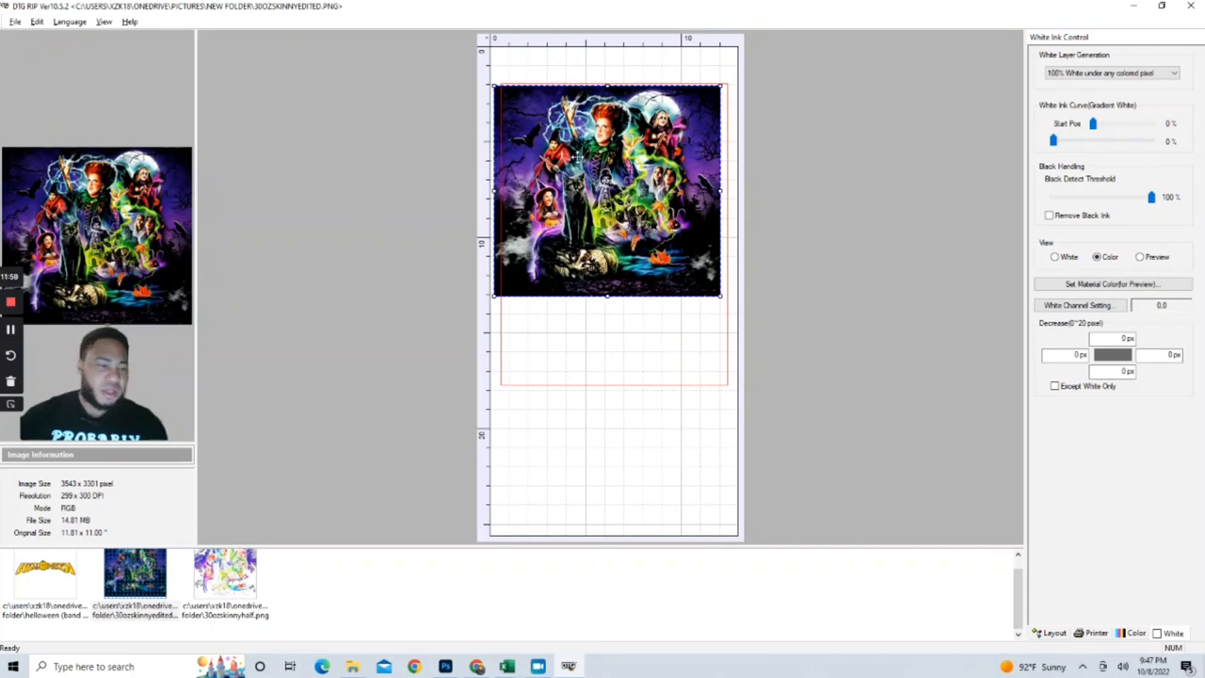
drag(564, 132, 574, 133)
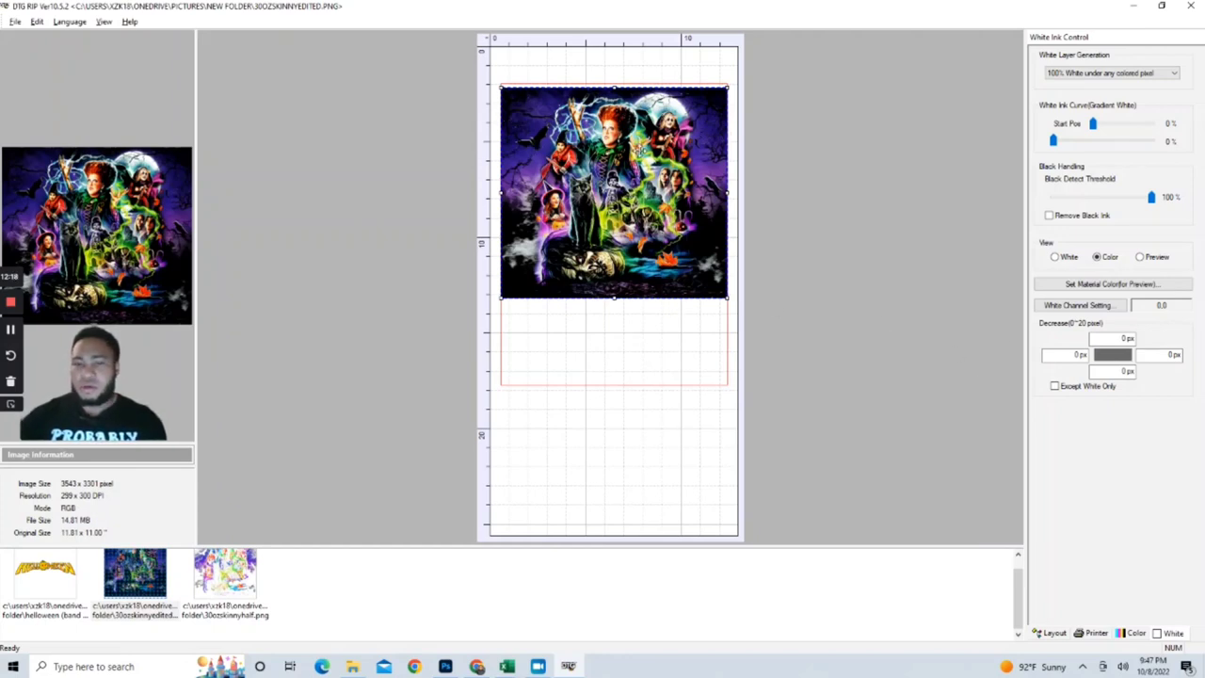
click(1127, 635)
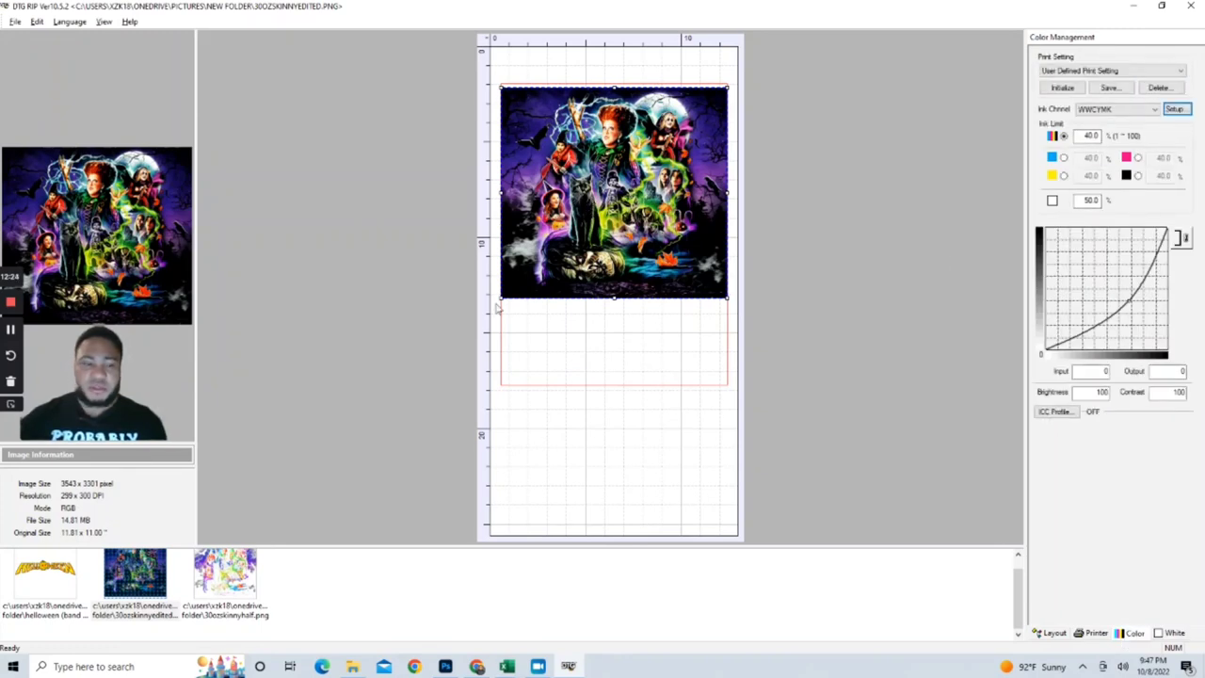
Step: Switch from the Helloween logo to the 30ozskinnyhalf image, and open DANCINGSKELETONLEAVES1 from the New folder in Pictures
double_click(20, 593)
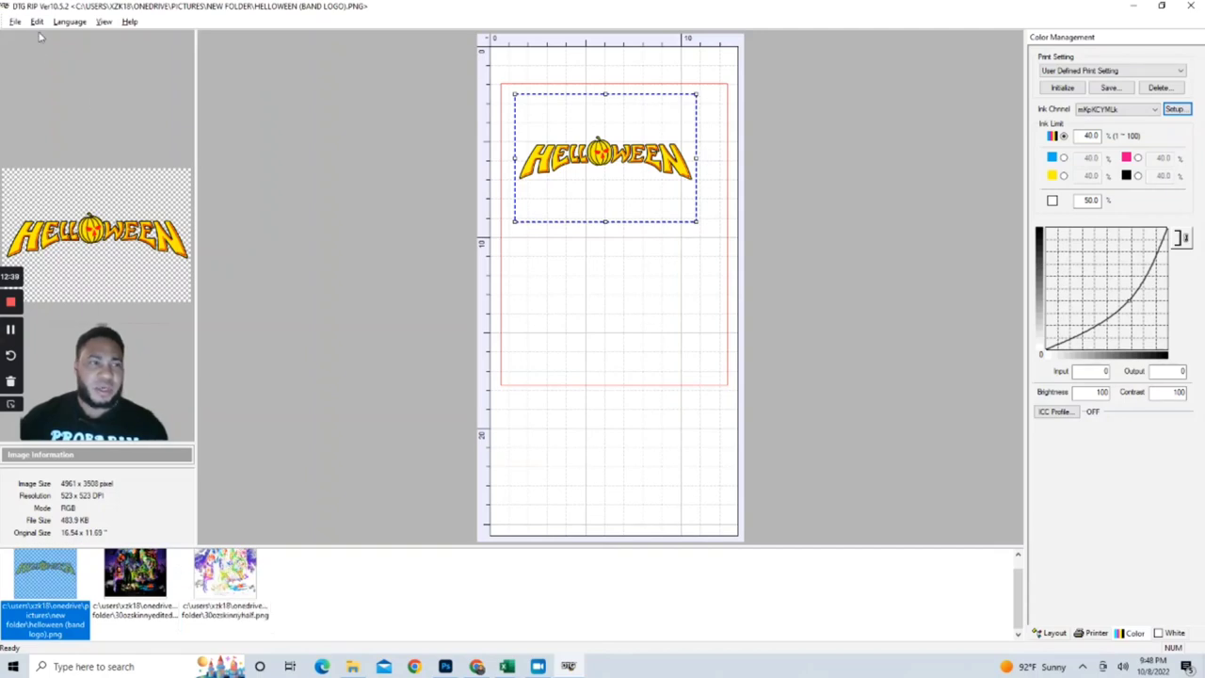
click(225, 576)
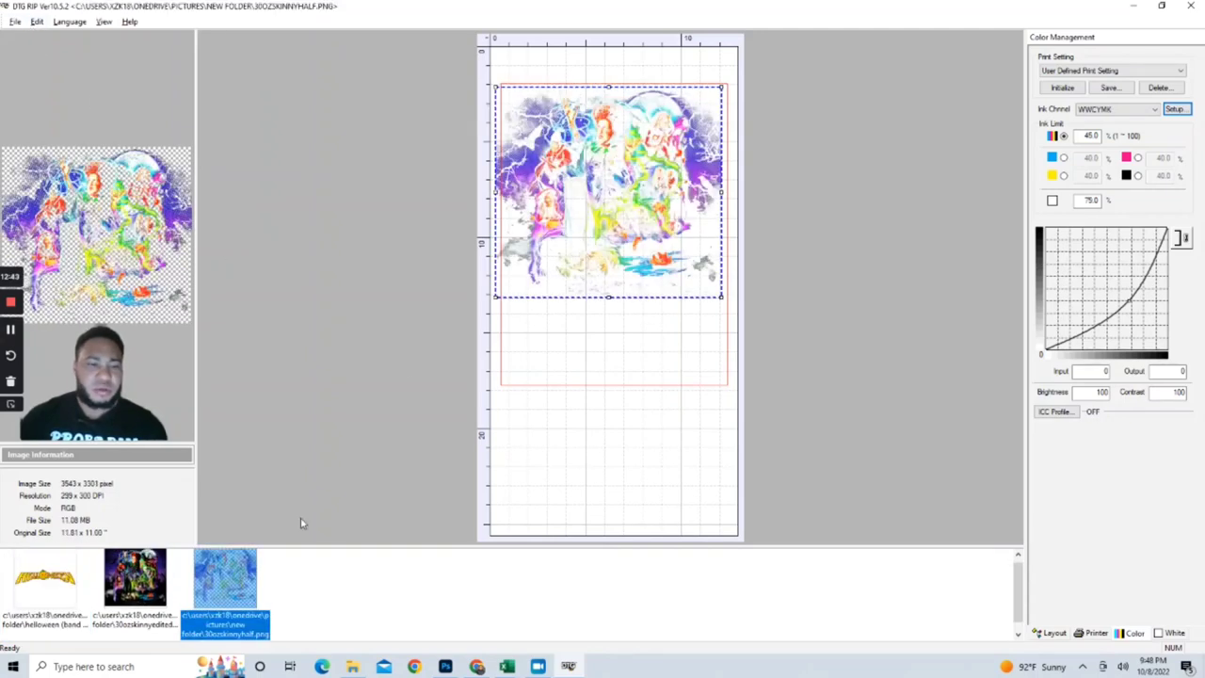
click(15, 21)
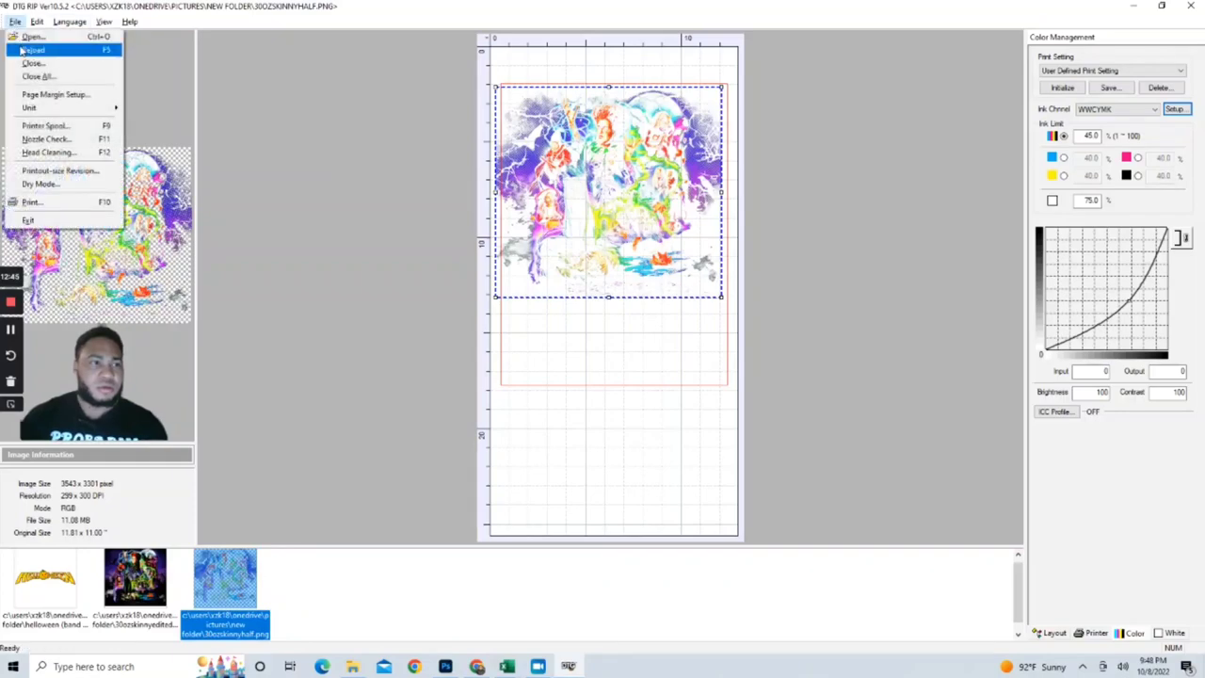
click(25, 40)
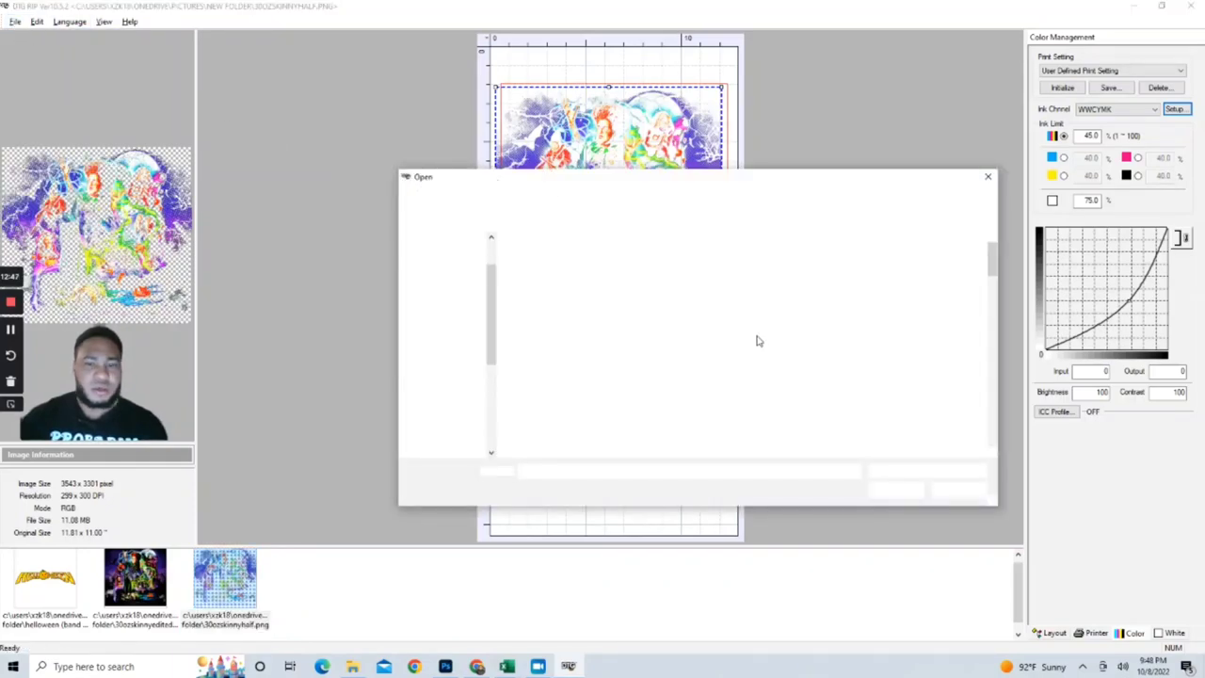
scroll(812, 350, down, 2)
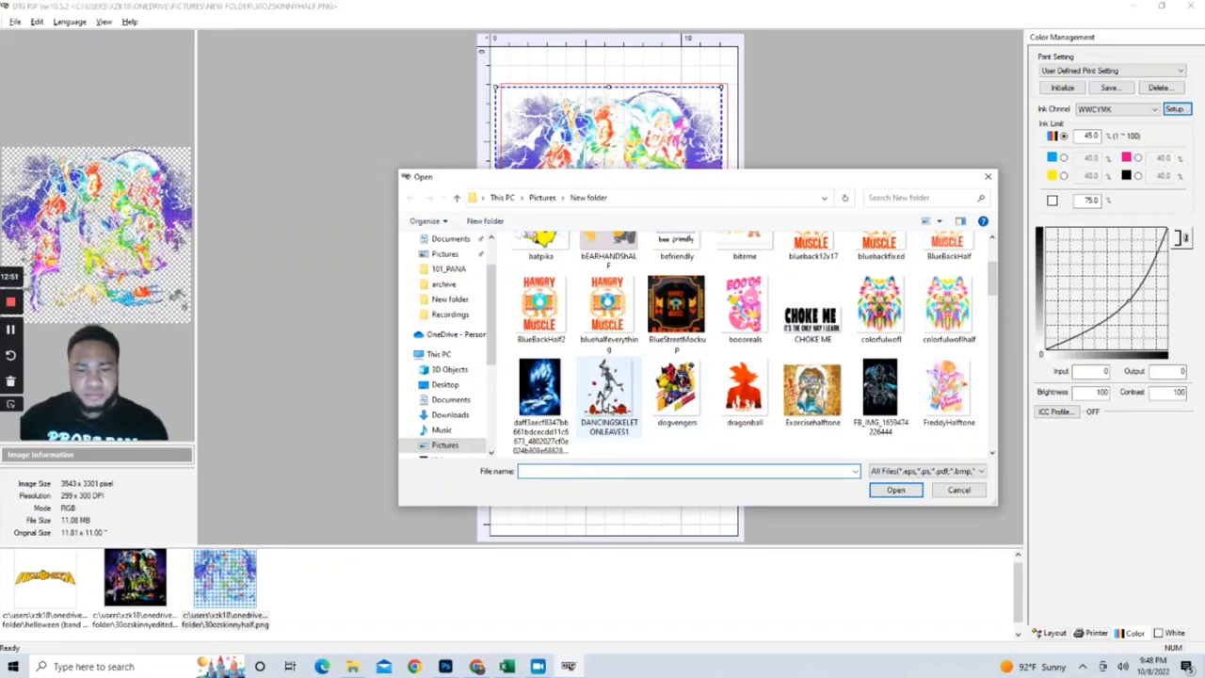
click(610, 400)
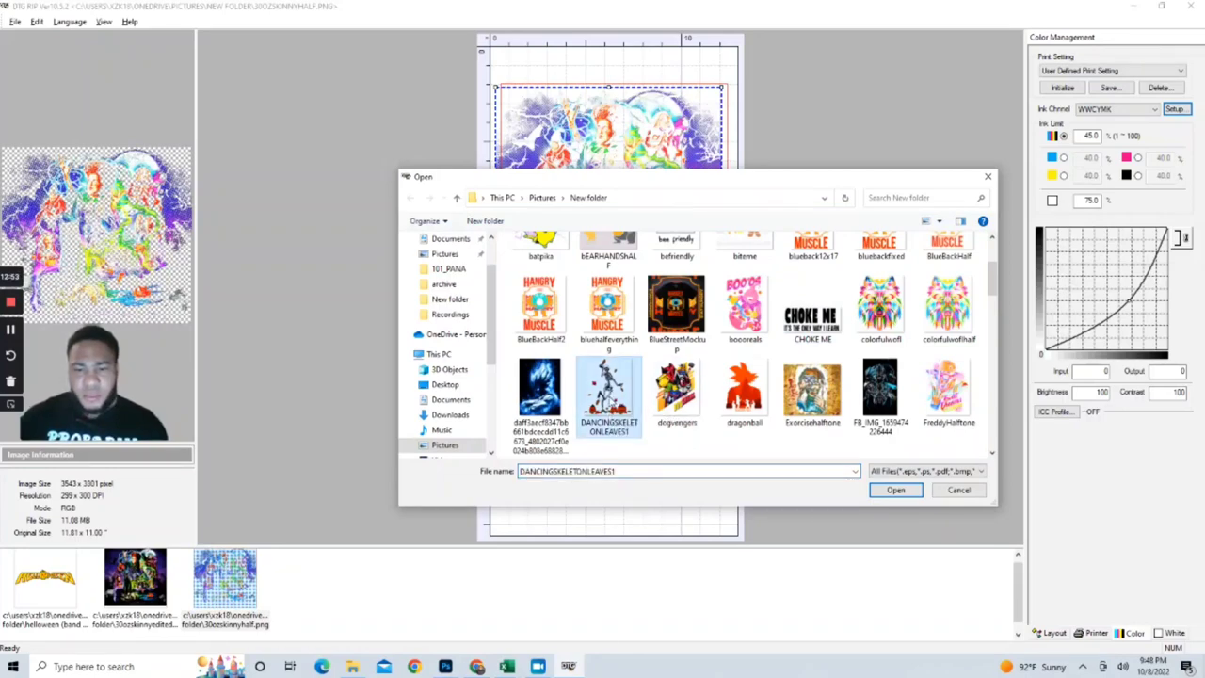
double_click(608, 397)
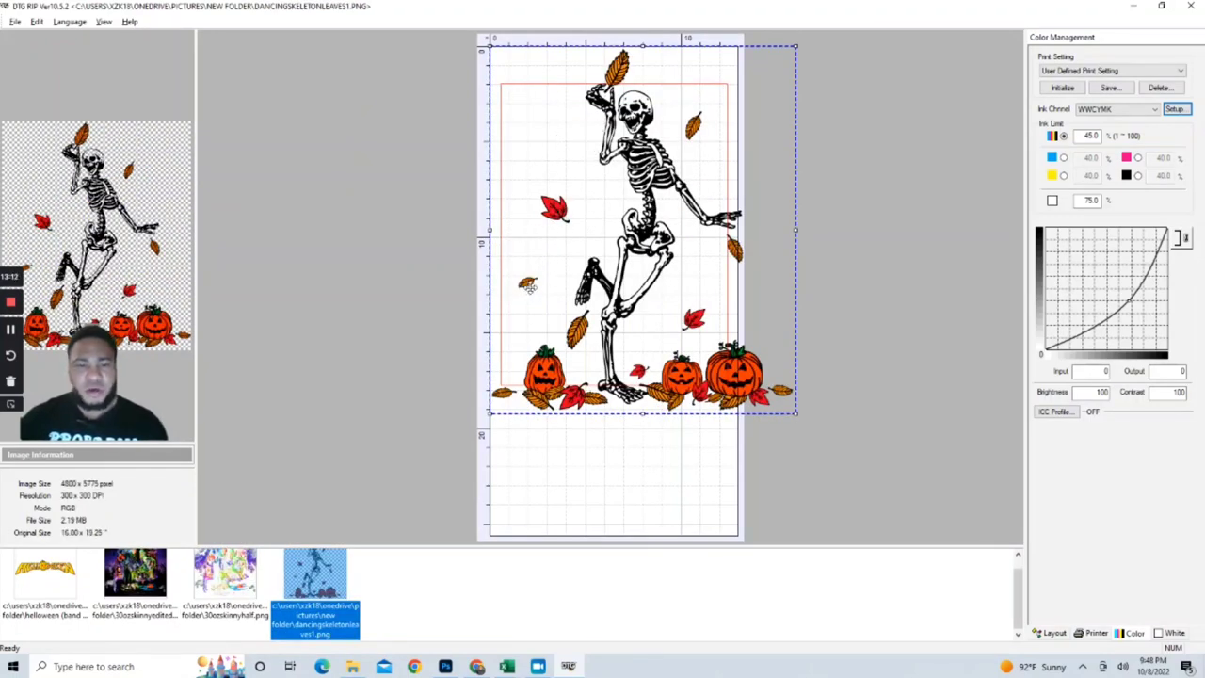
click(793, 230)
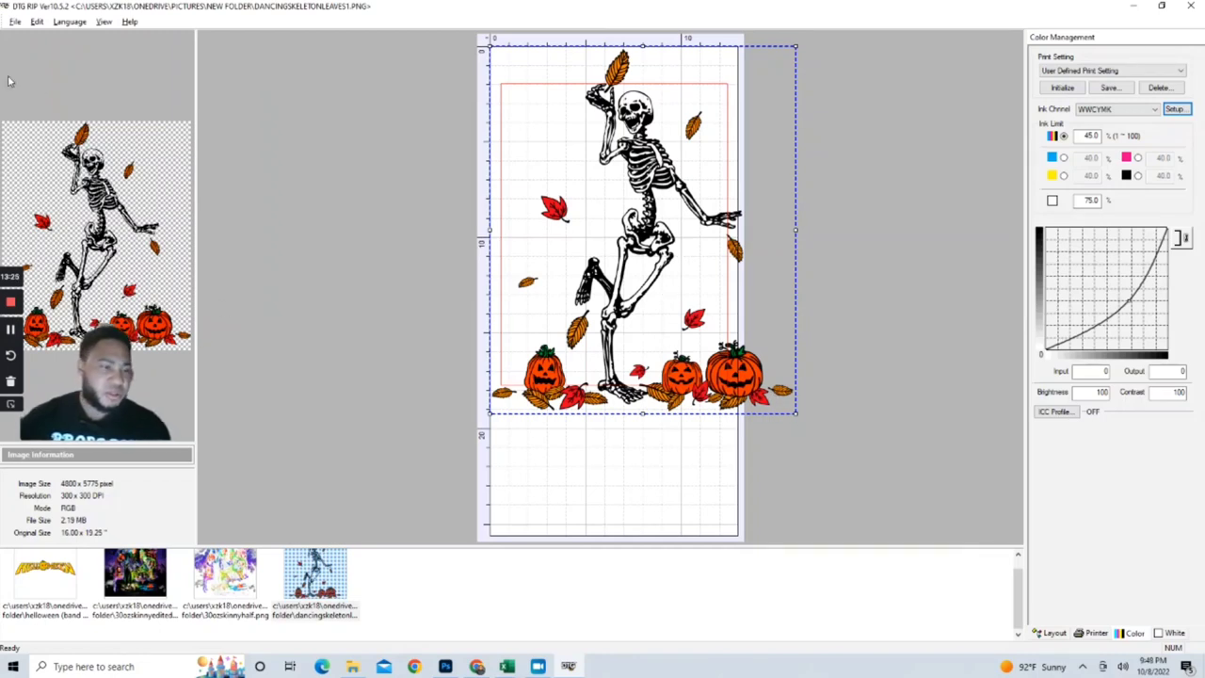
Step: Open PinkBackHalf from the New folder in Pictures and move the image down within the height of the red print boundary
click(14, 20)
click(32, 48)
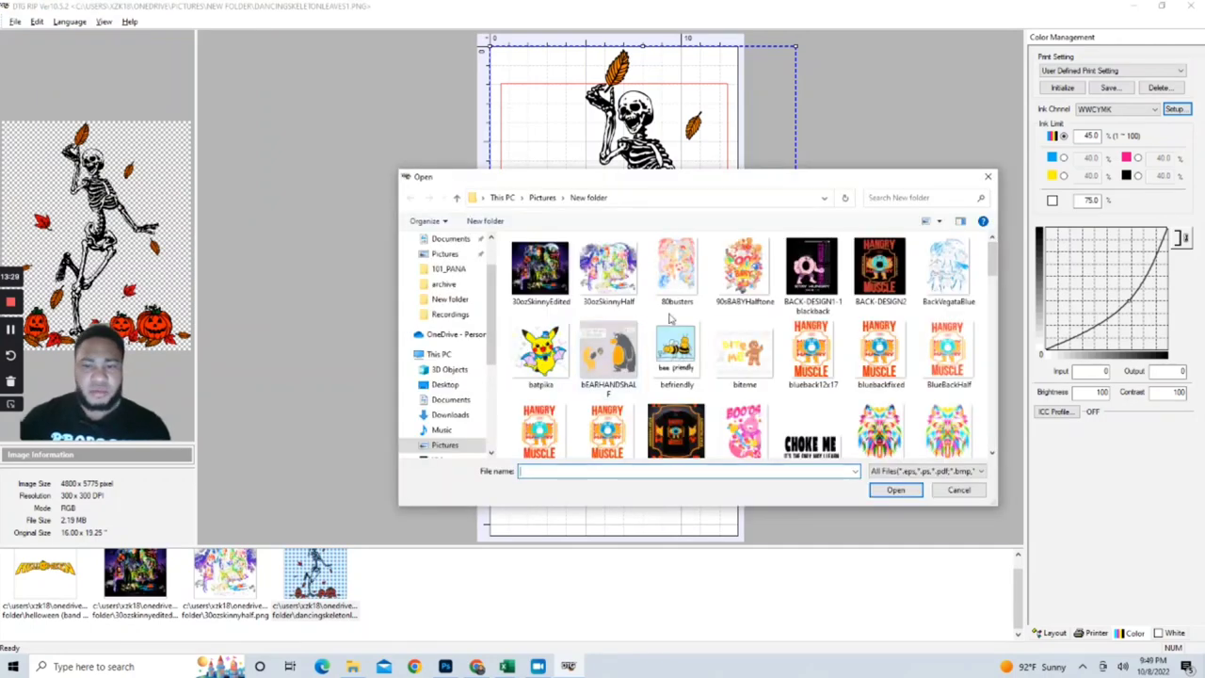
scroll(822, 396, down, 5)
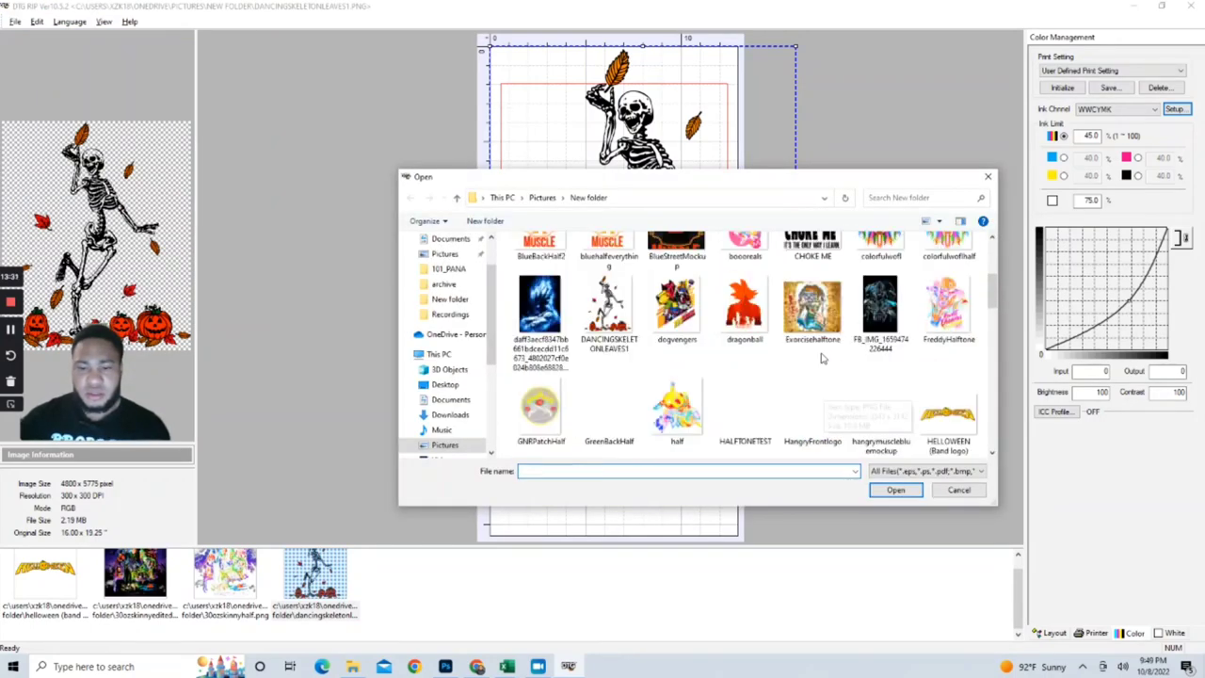
scroll(822, 356, down, 2)
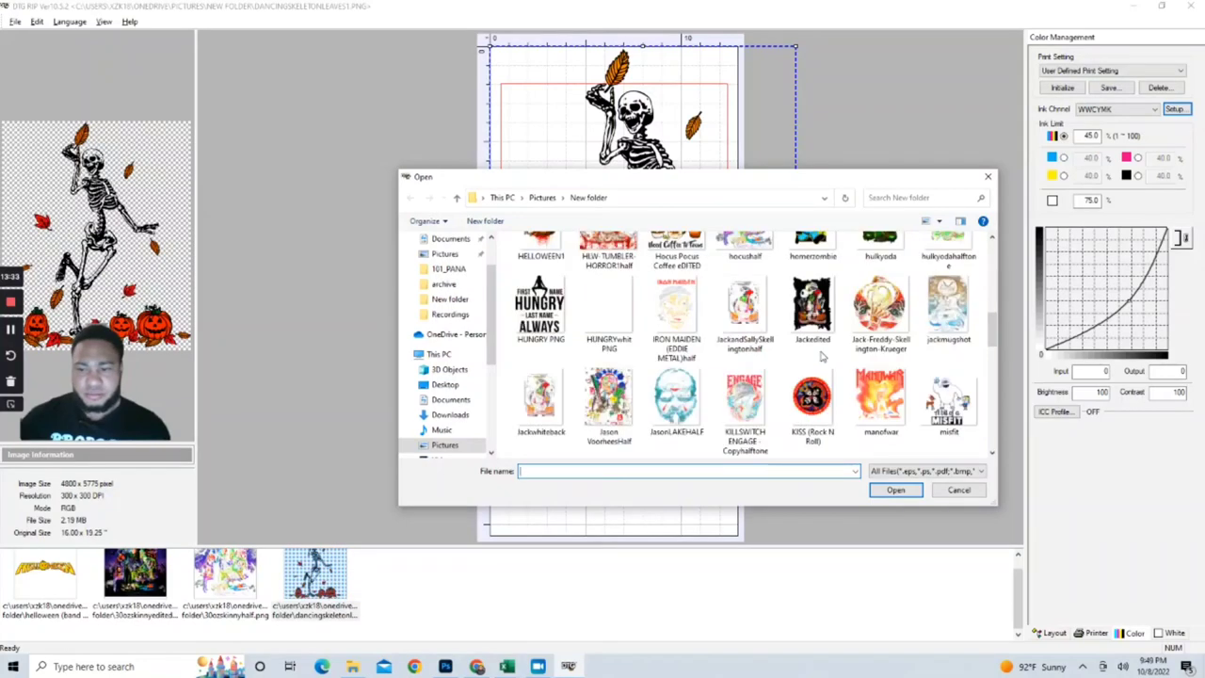
scroll(822, 356, down, 1)
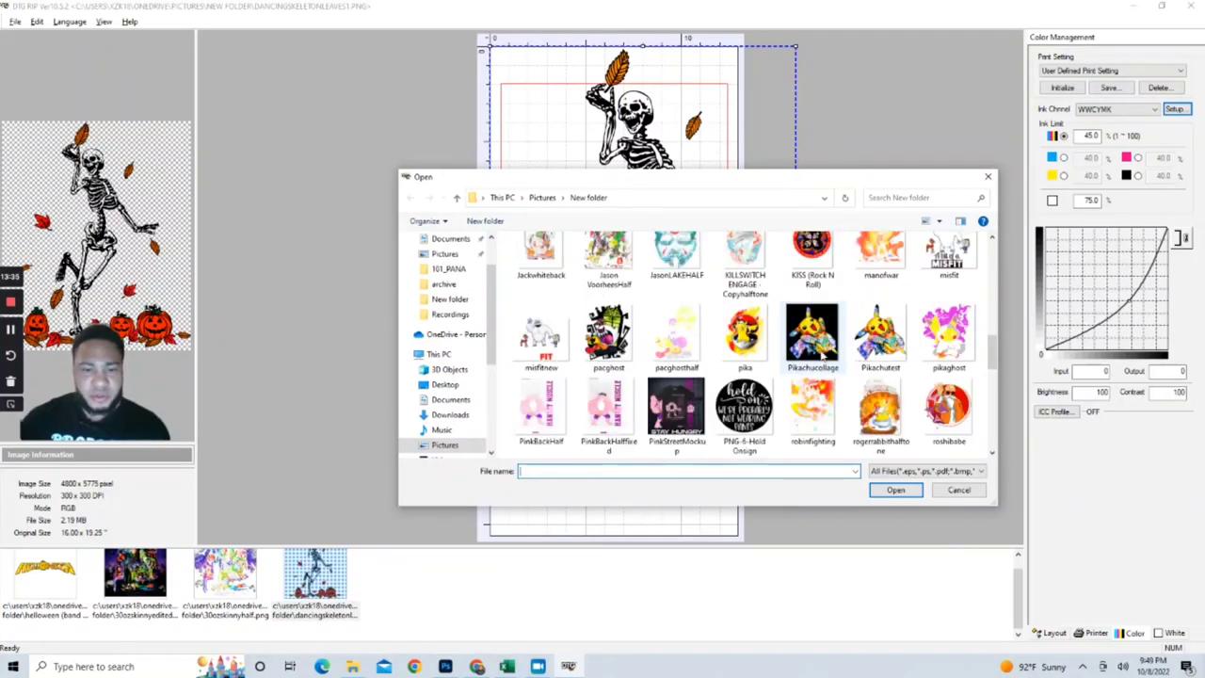
scroll(822, 356, down, 2)
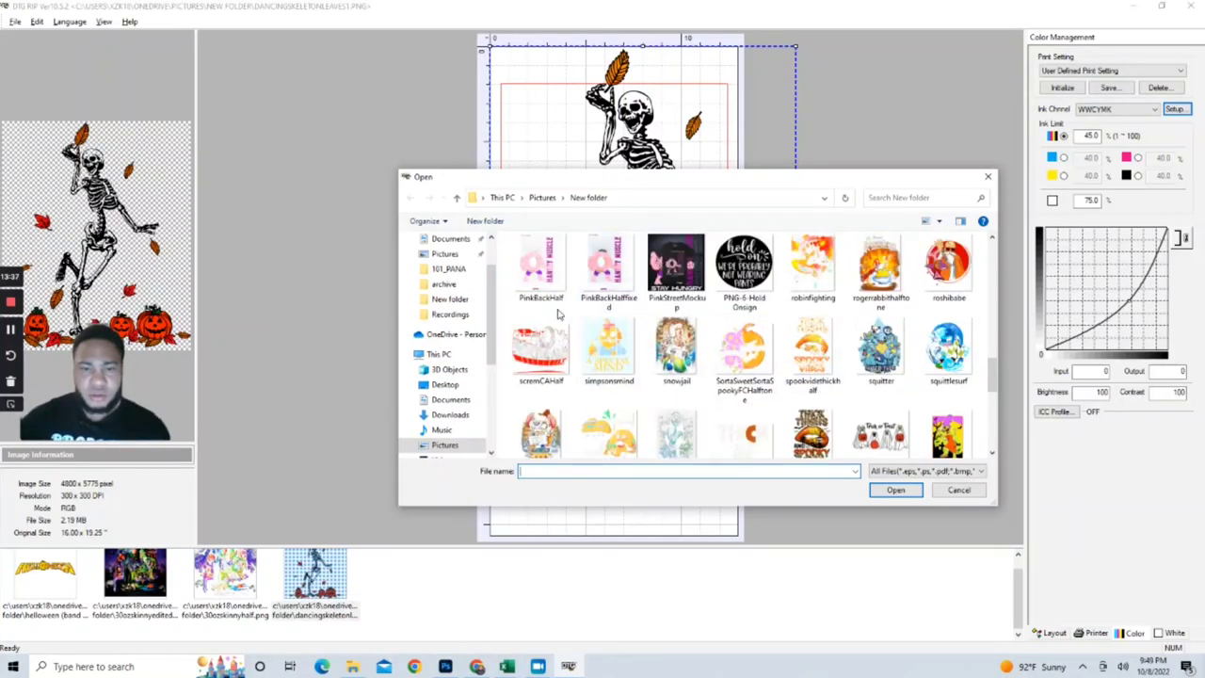
click(549, 286)
double_click(548, 282)
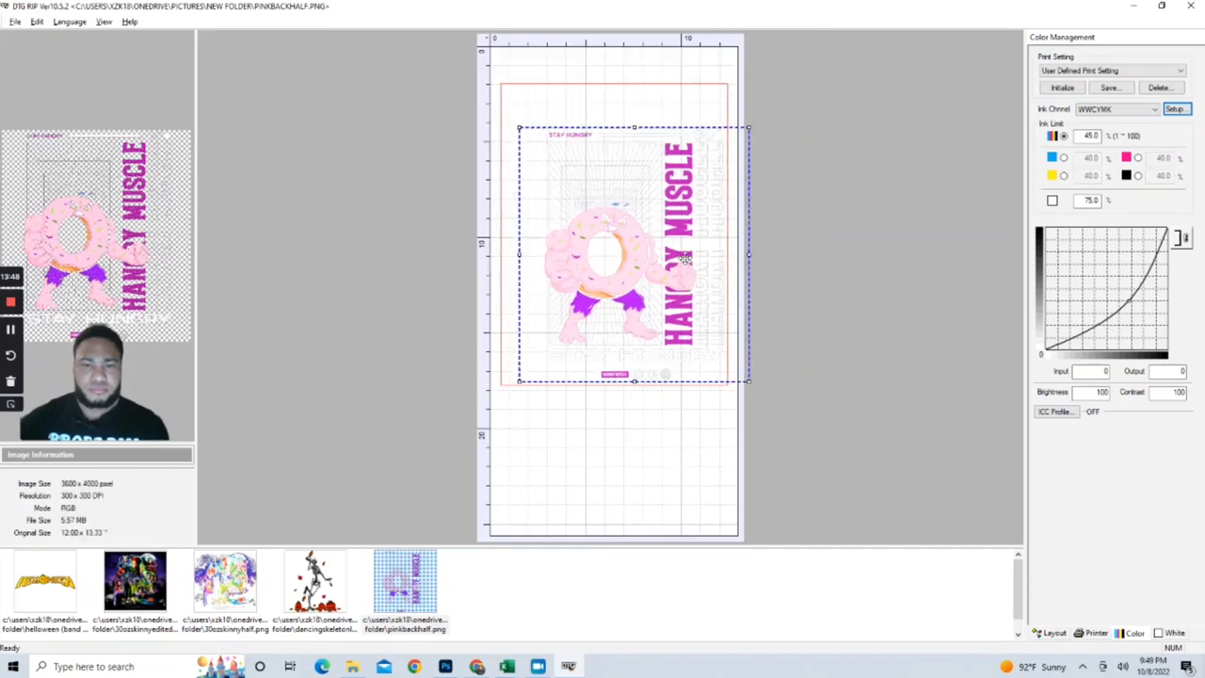
Step: Preview the PinkBackHalf design with its white ink layer over the black material and look at the printer settings
click(1168, 633)
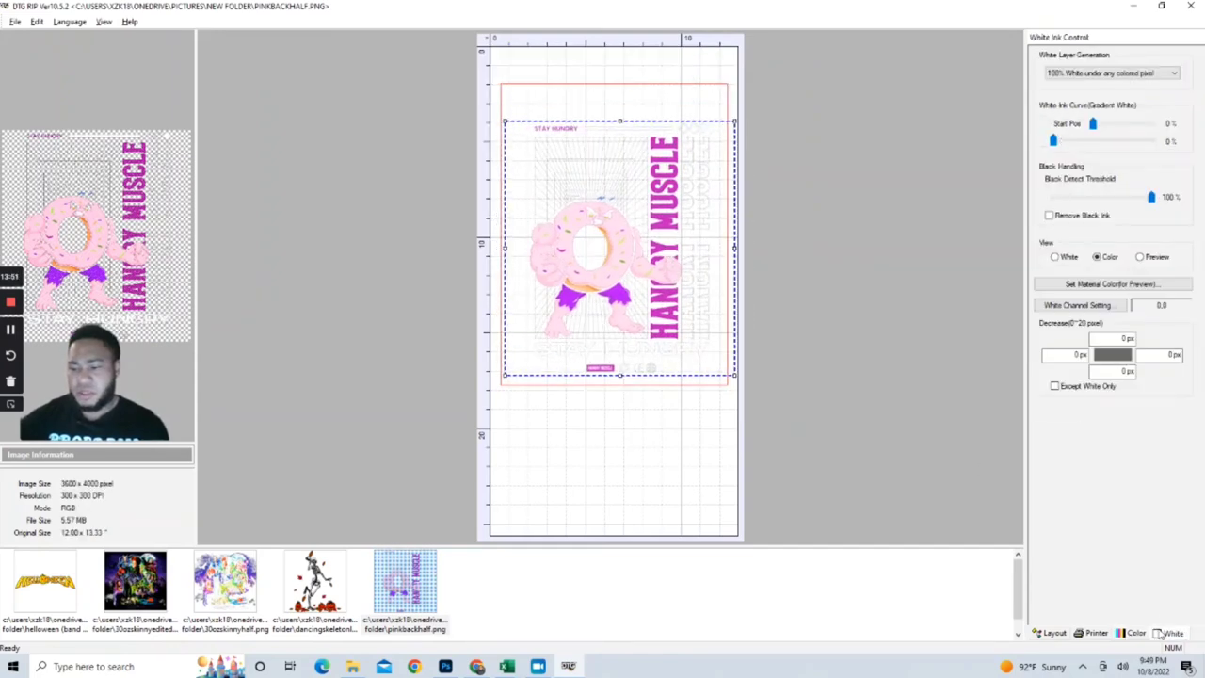
click(1141, 257)
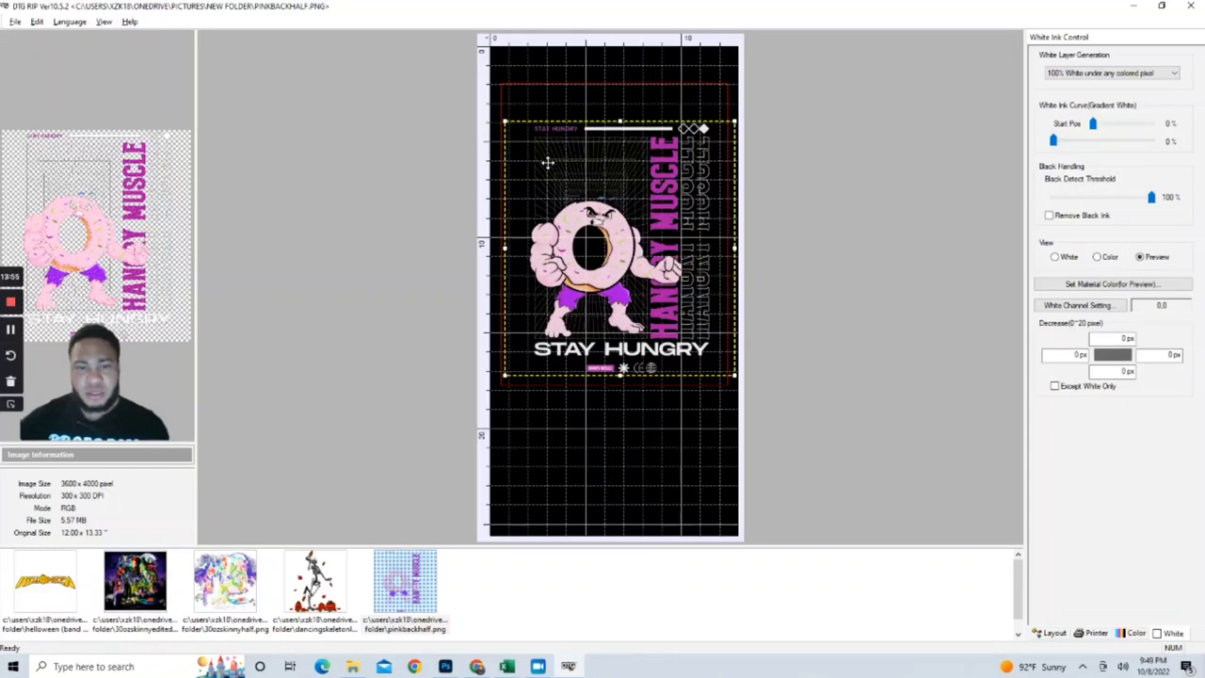
click(1108, 638)
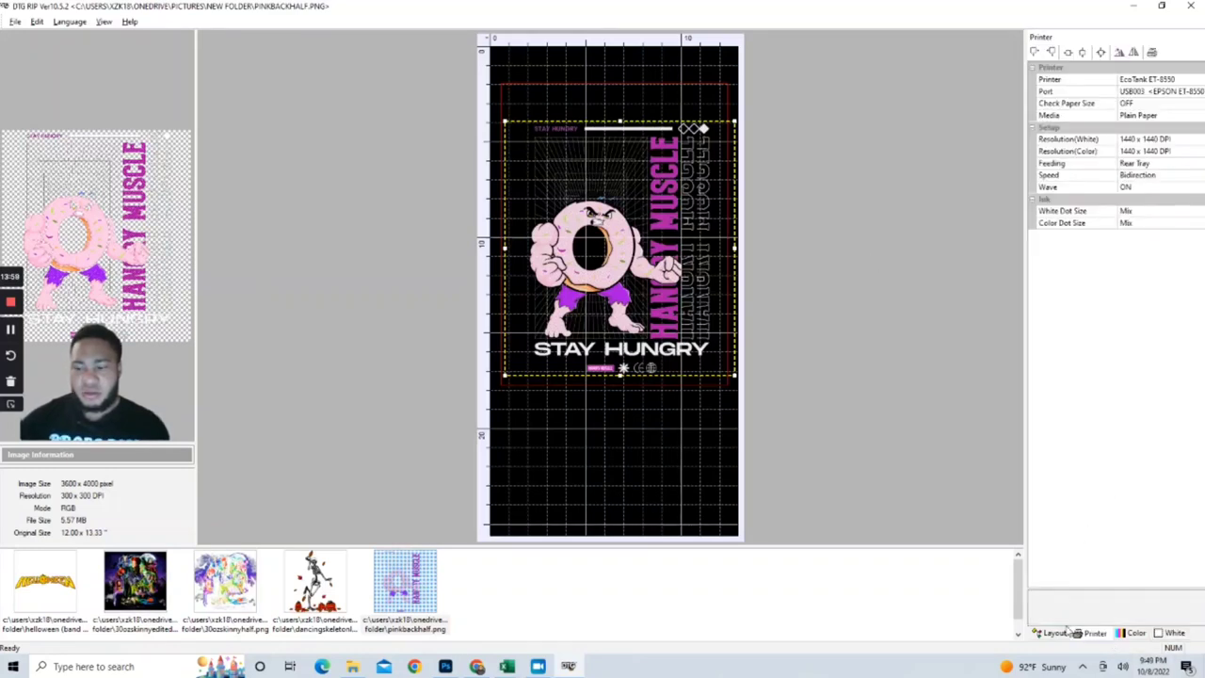
Step: Enter 0 as the tone curve's input value and 100 as the brightness in the color settings
click(1133, 633)
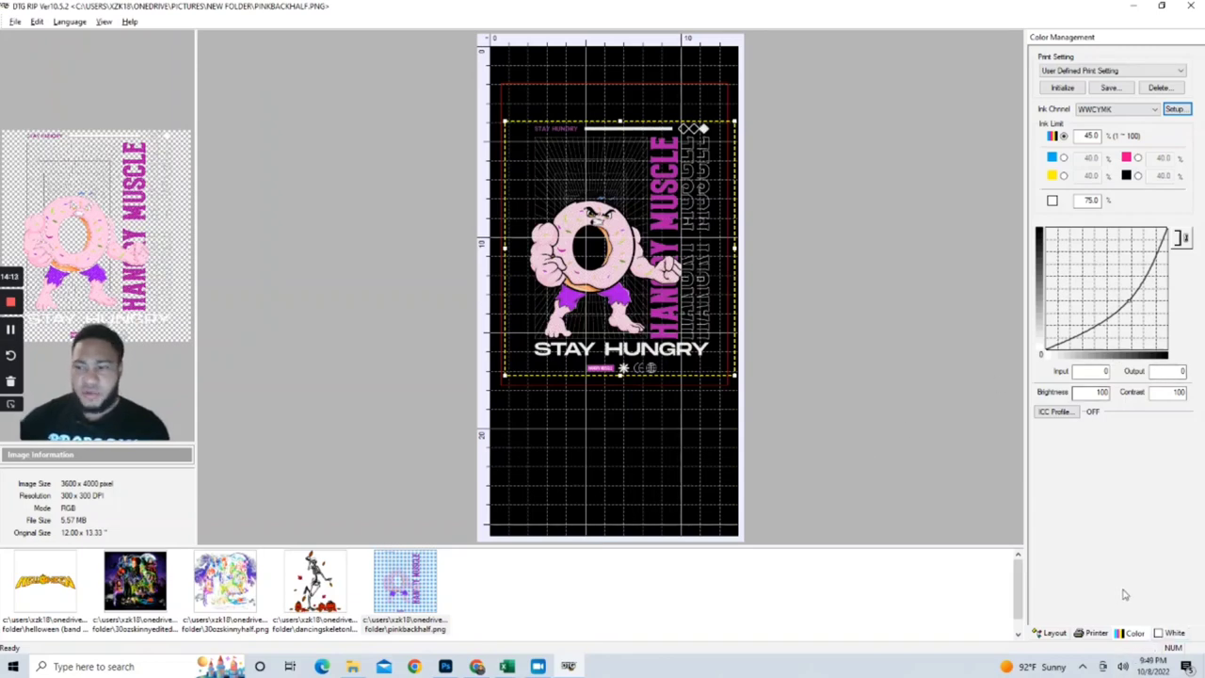
click(1104, 372)
key(BackSpace)
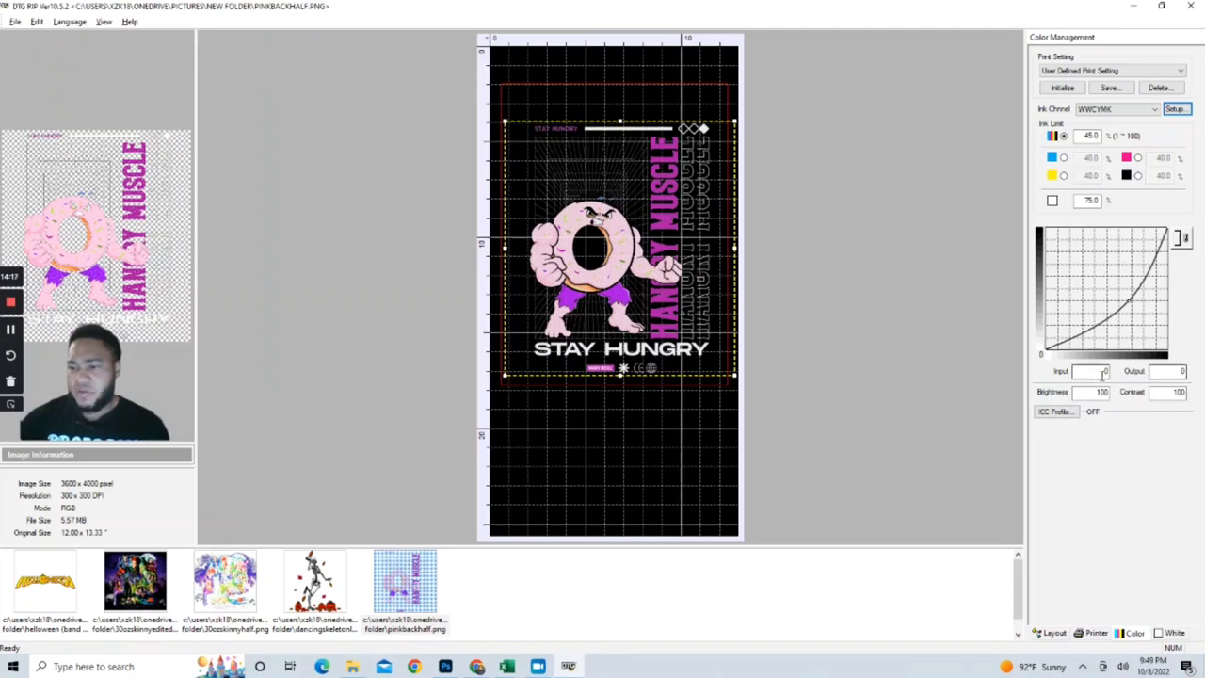
text(0)
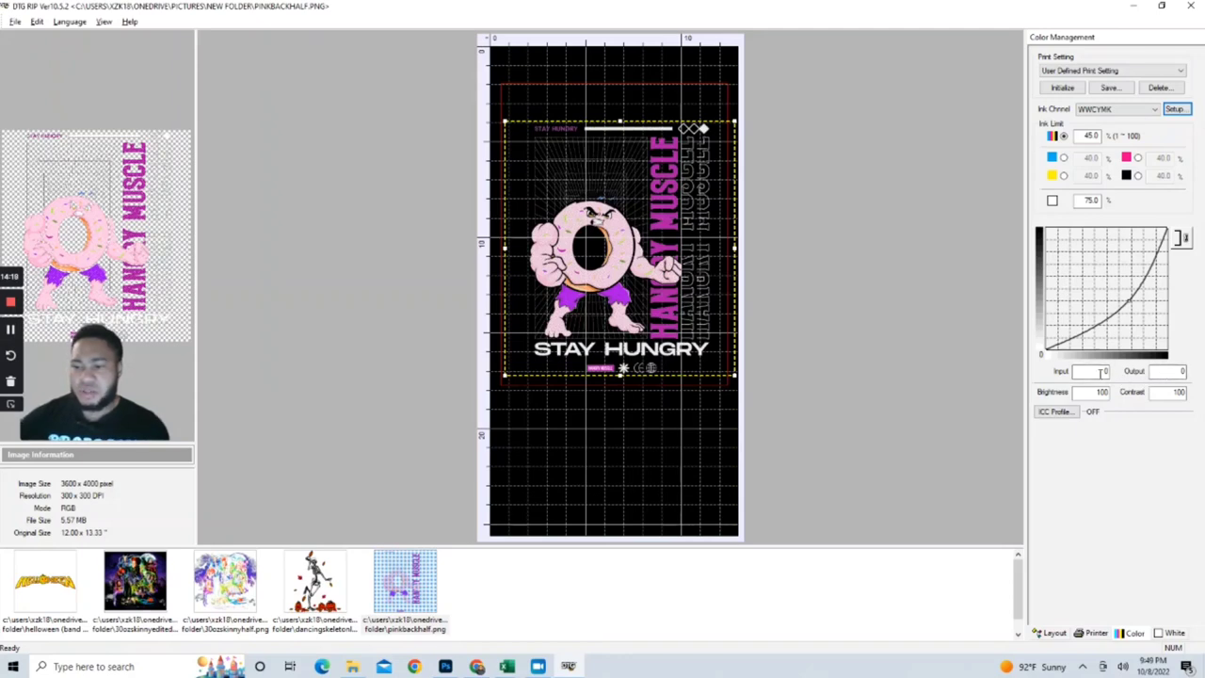
click(1161, 372)
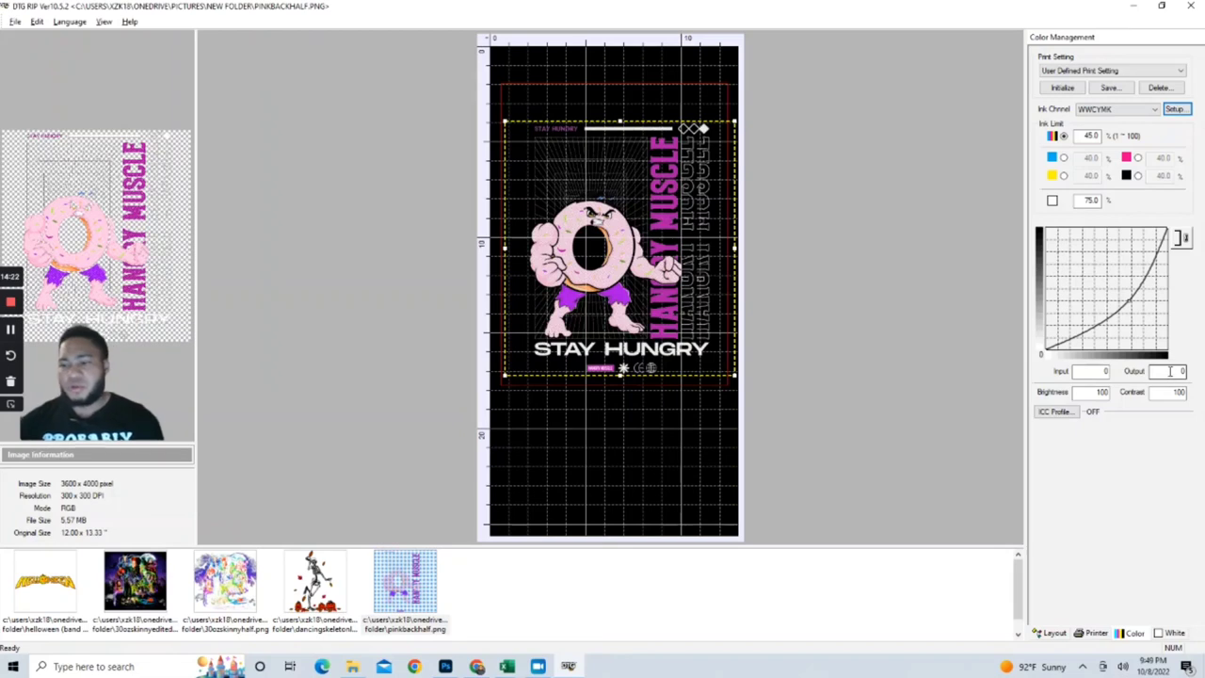
click(1093, 394)
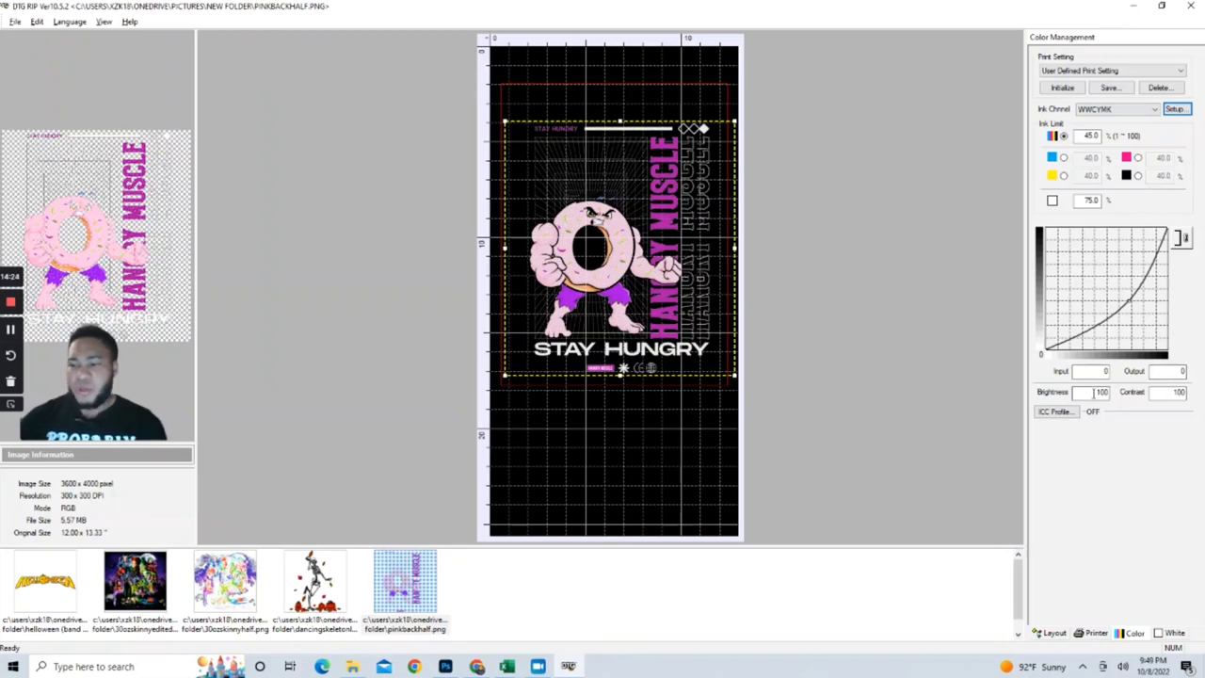
click(1104, 394)
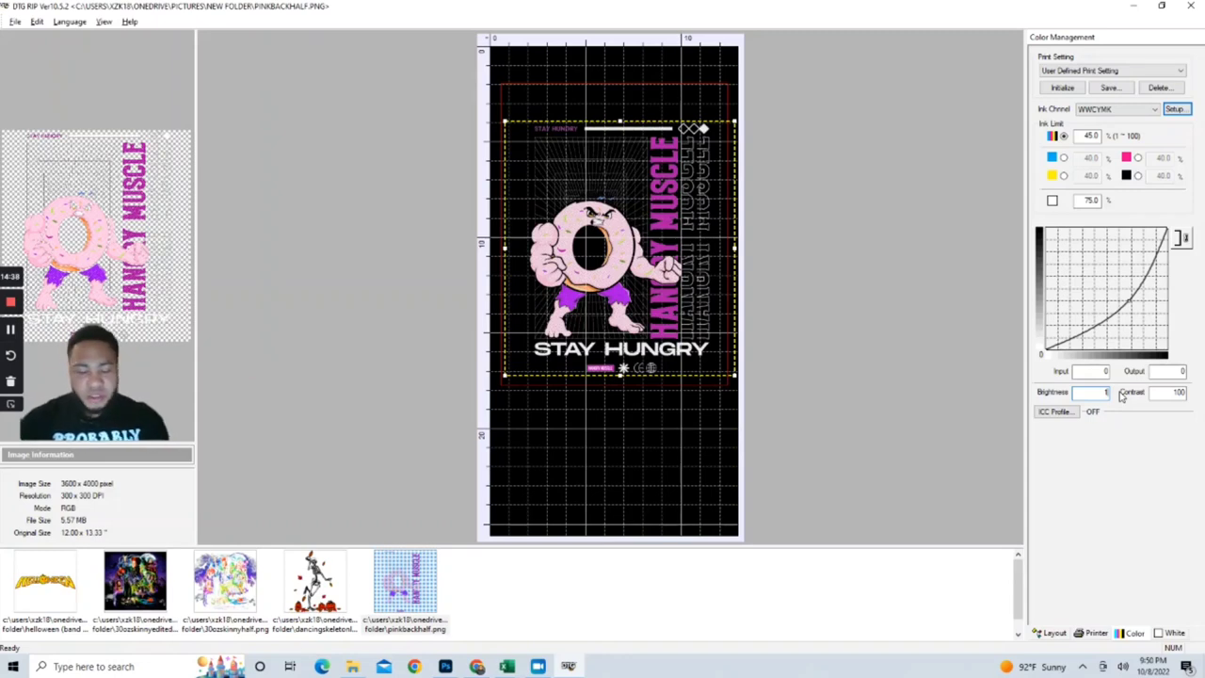
text(00)
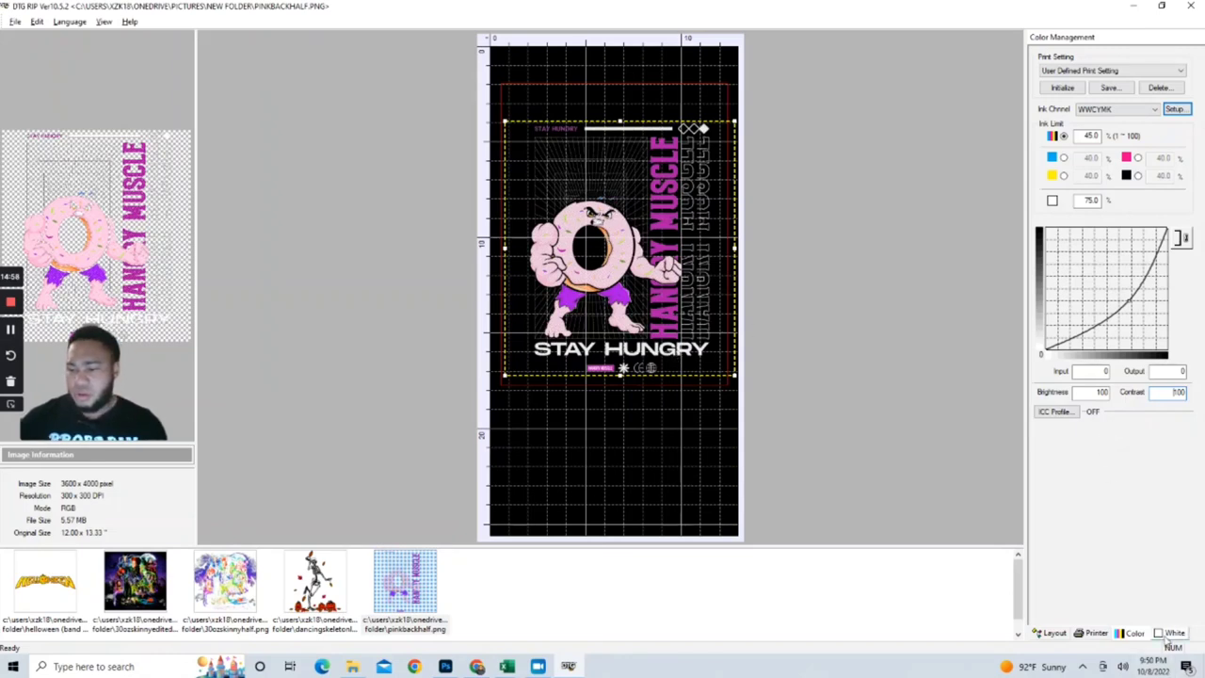
Step: Examine the available ICC output profiles and rendering intents, leaving the ICC profile unused
click(1059, 413)
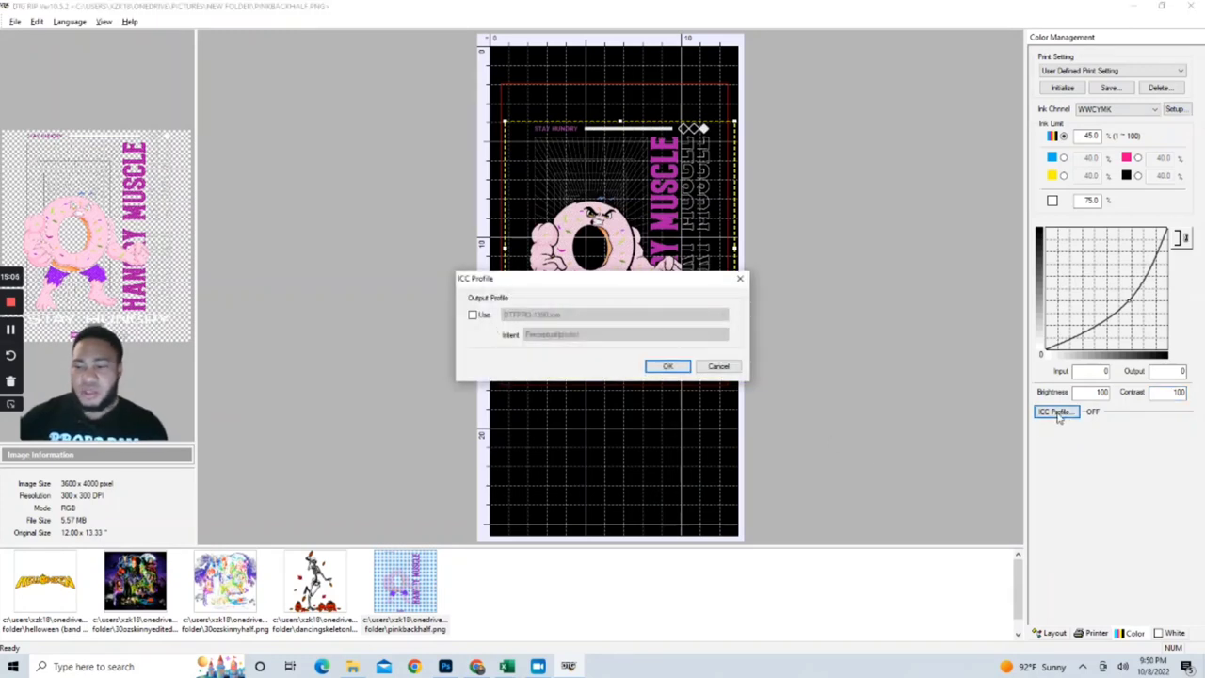
click(473, 316)
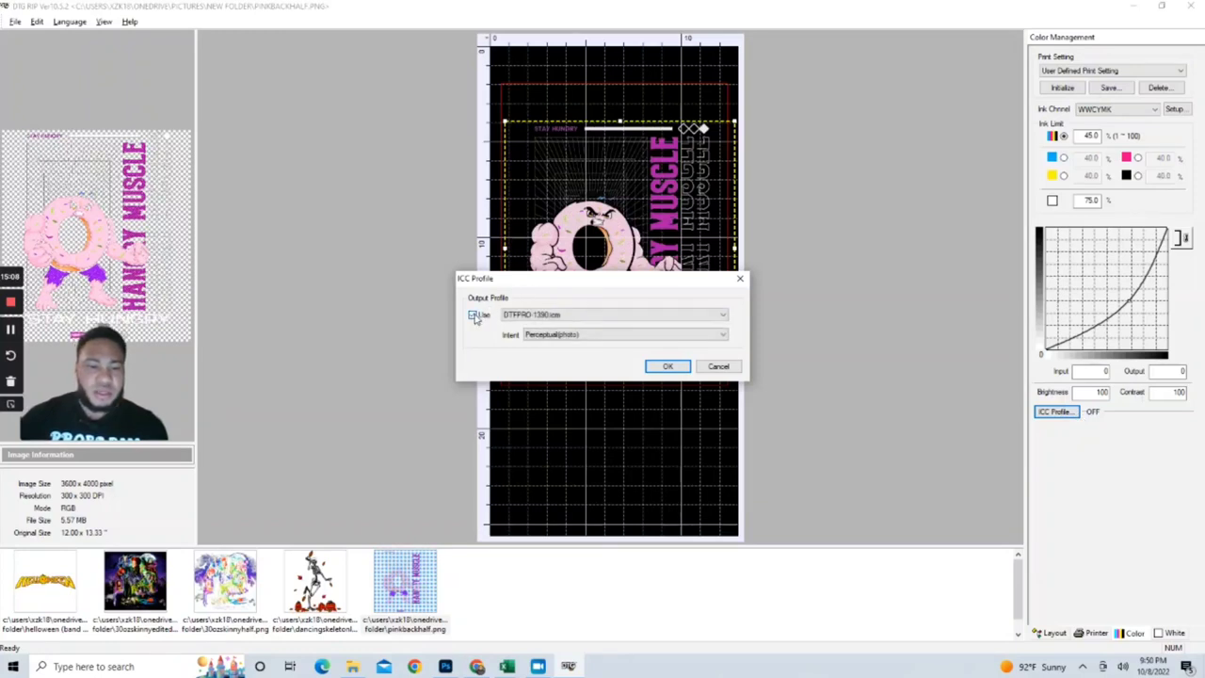
click(539, 316)
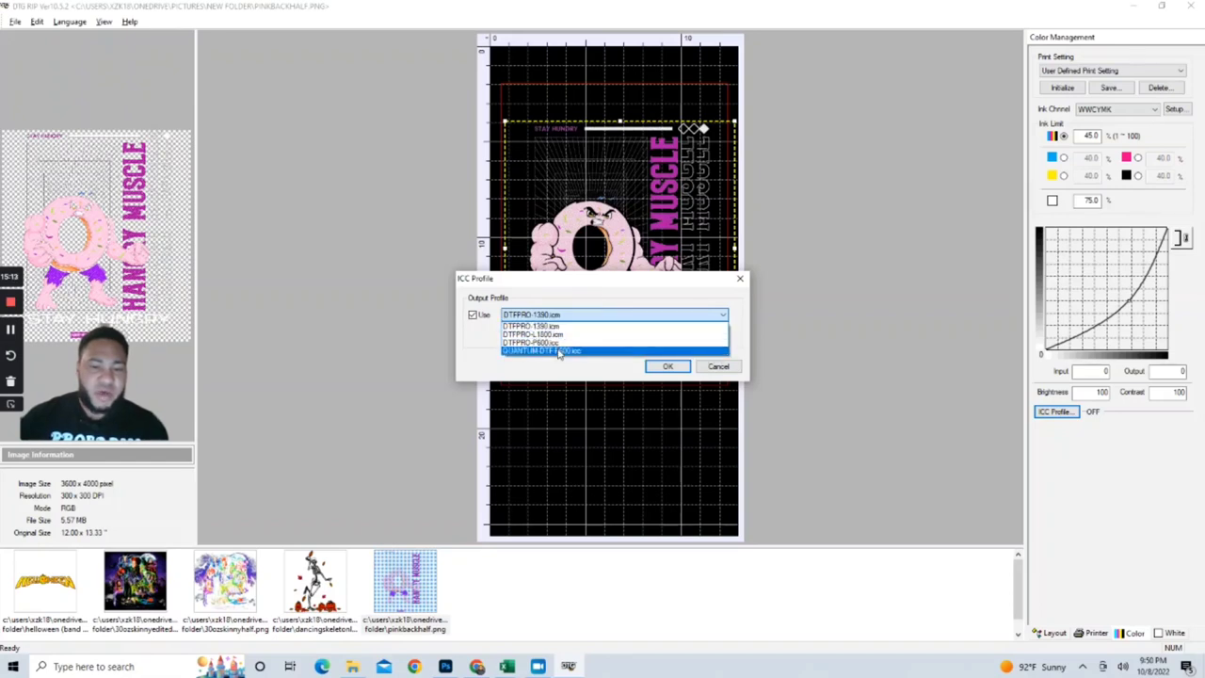
click(563, 358)
click(688, 340)
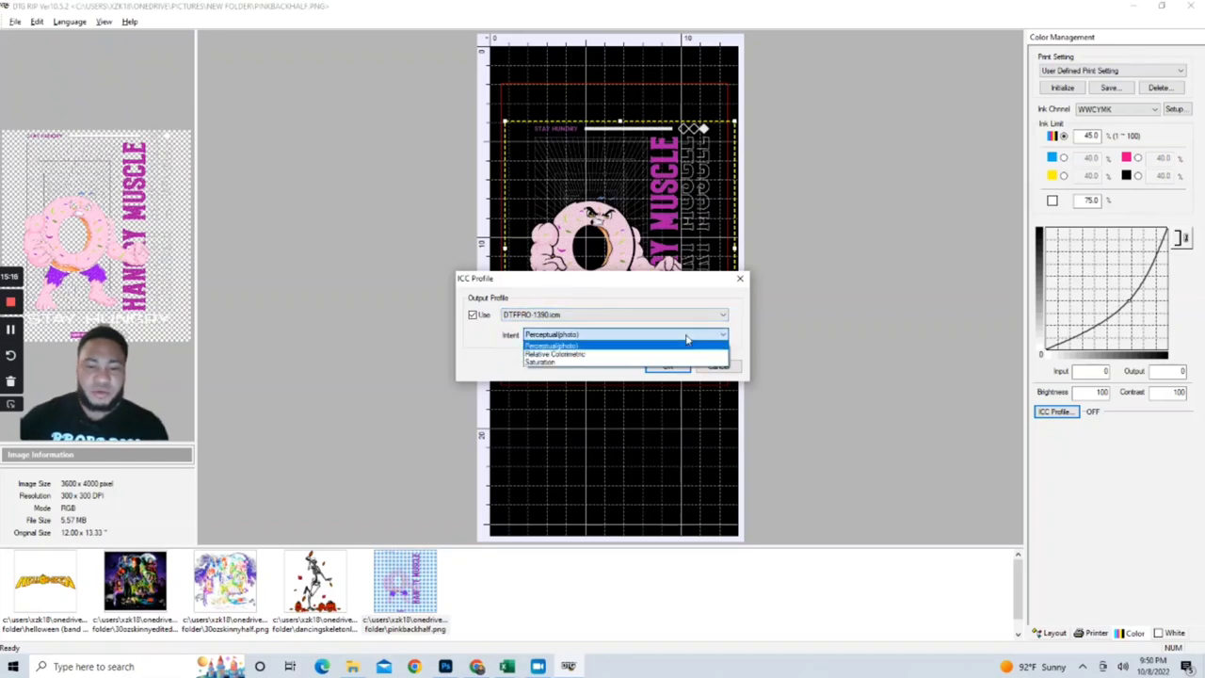
click(574, 341)
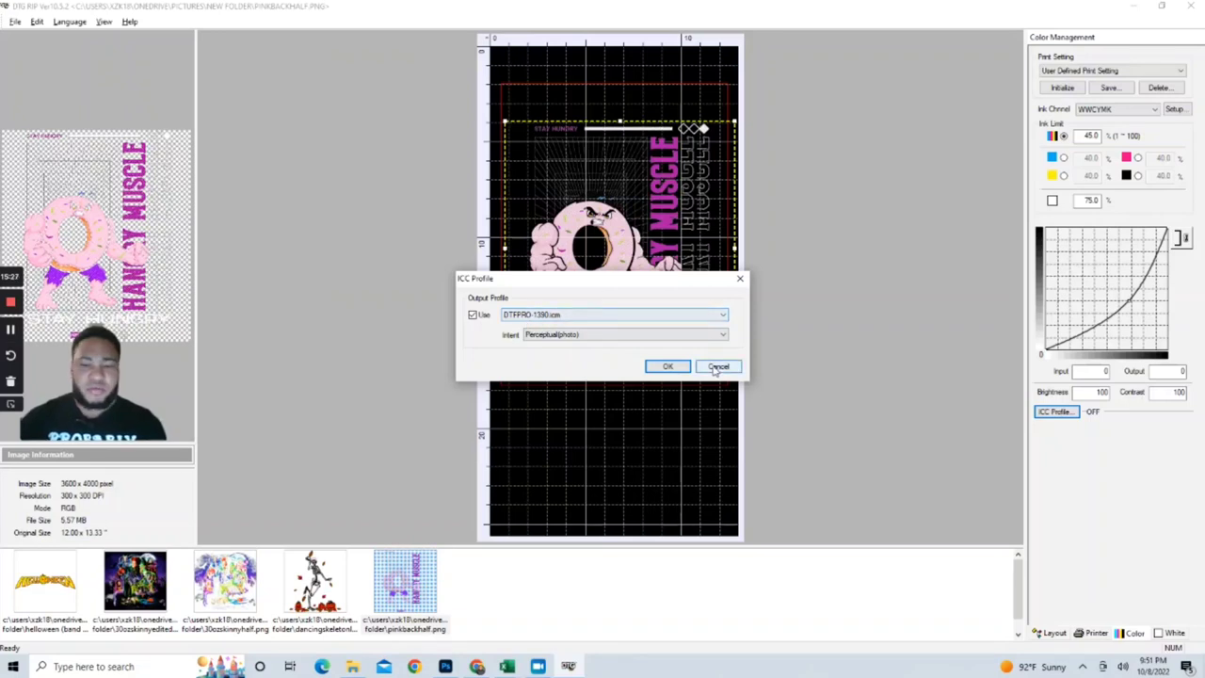
click(473, 315)
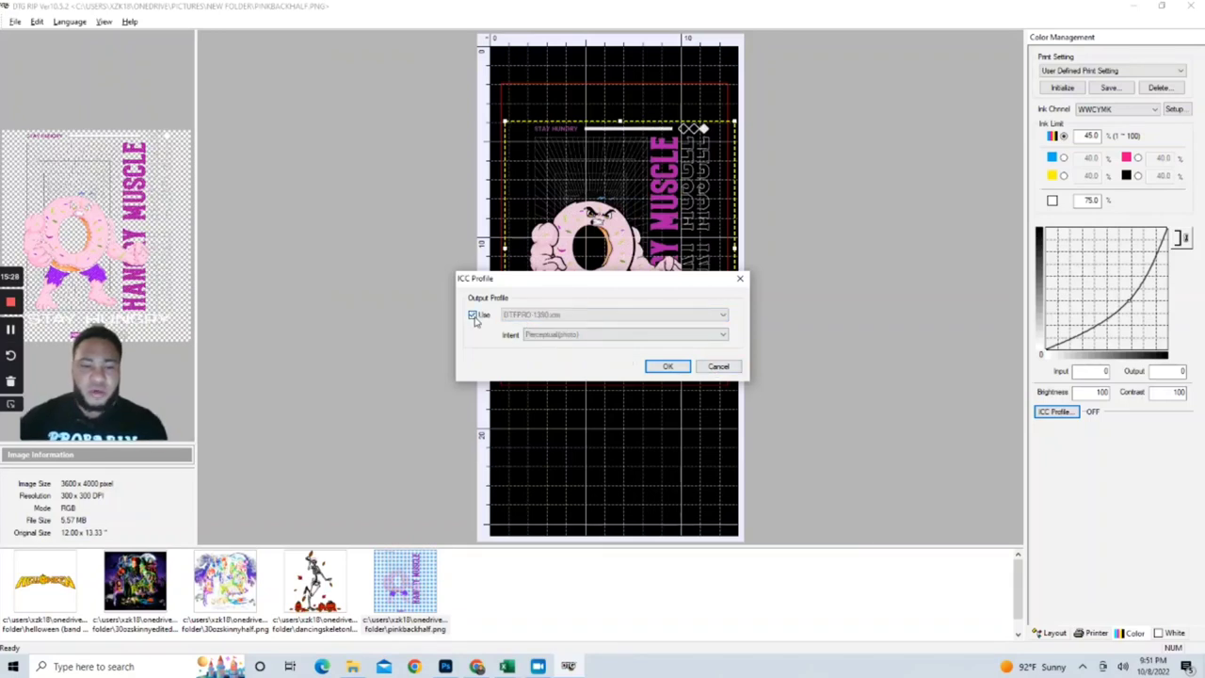
click(712, 366)
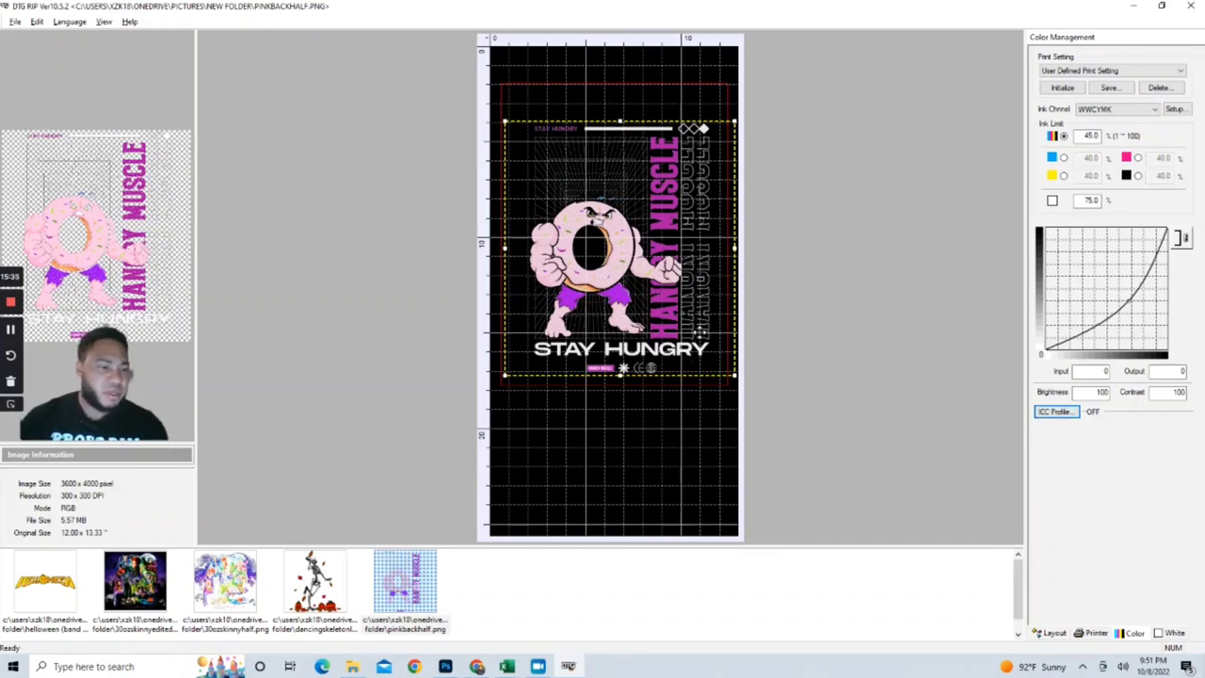
Step: In the white ink settings, try the Fill All Area white layer on PinkBackHalf and return to 100% White under any colored pixel
click(1160, 635)
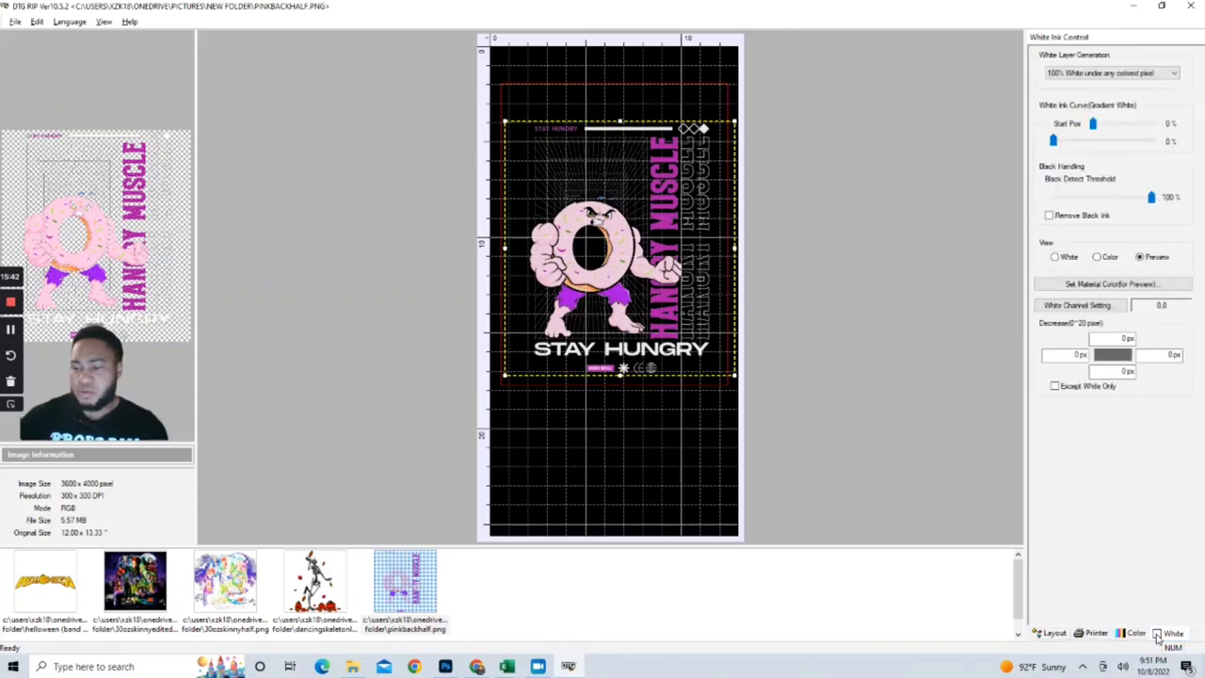
click(1142, 78)
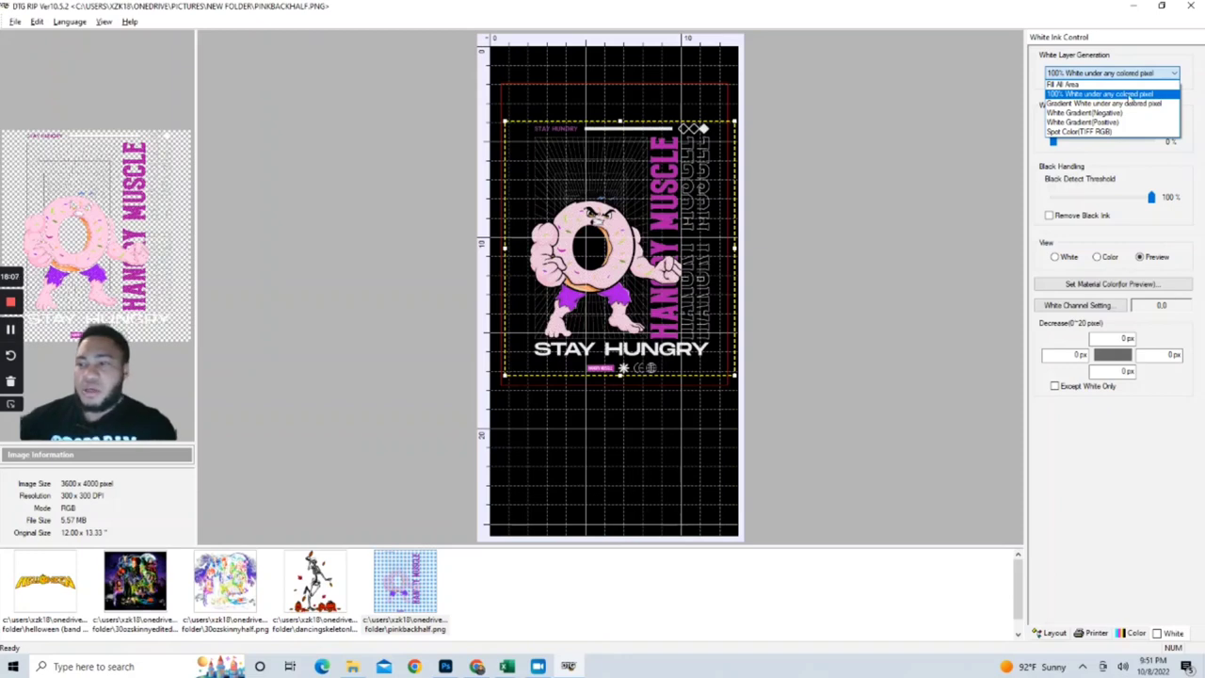
click(1097, 85)
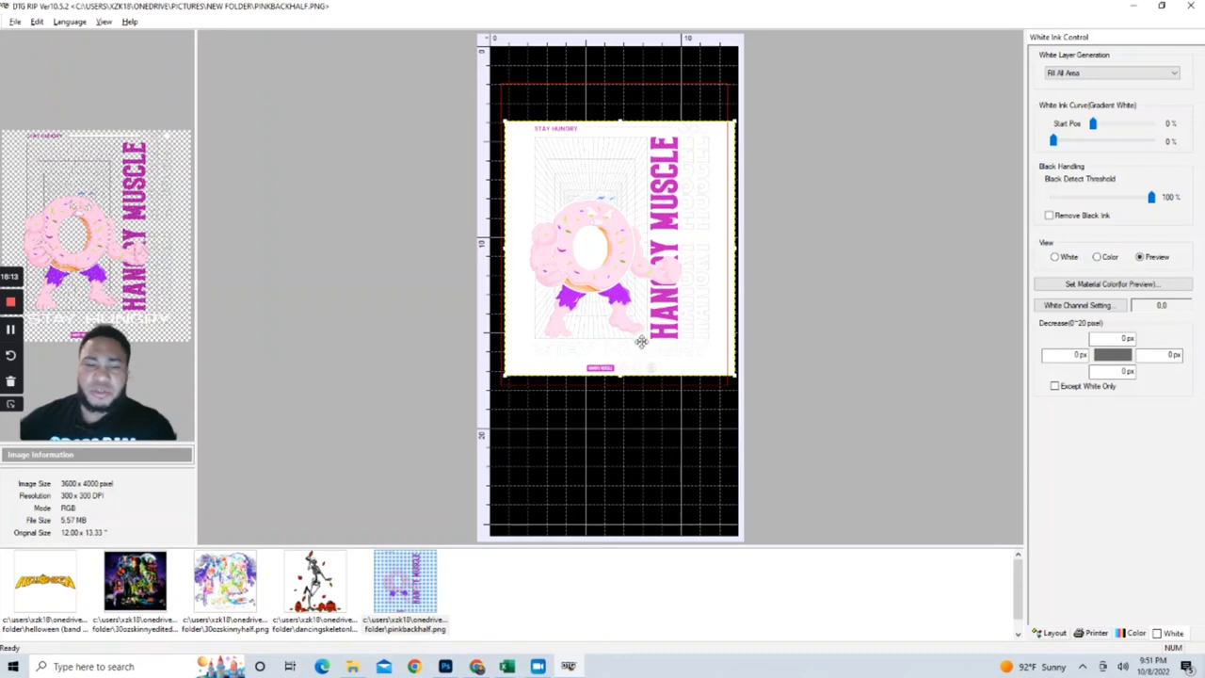
click(1097, 77)
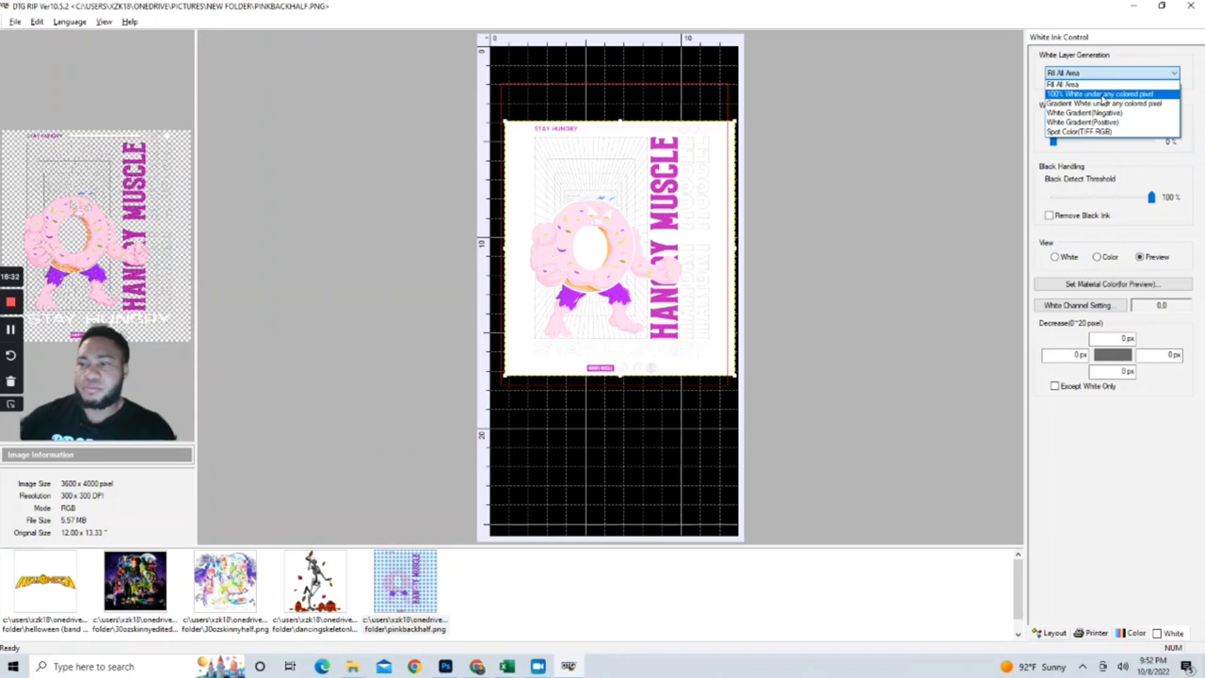
click(1104, 95)
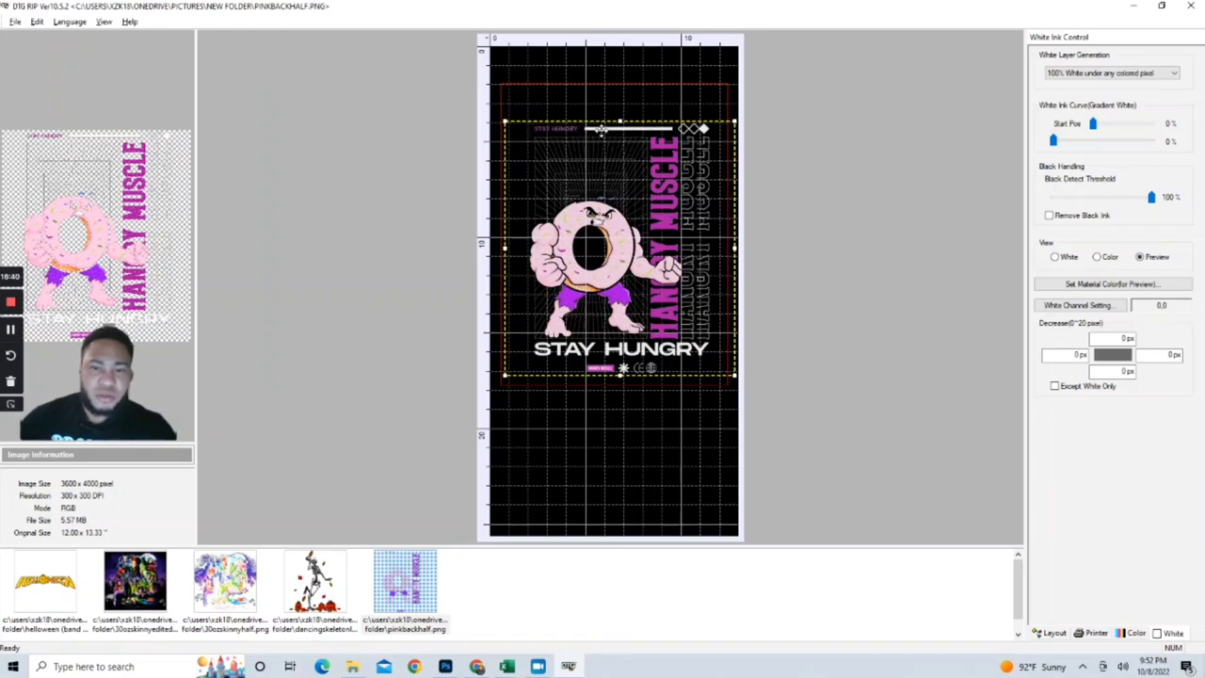
Step: Compare the PinkBackHalf design's white layer, combined preview and color layer
click(1056, 258)
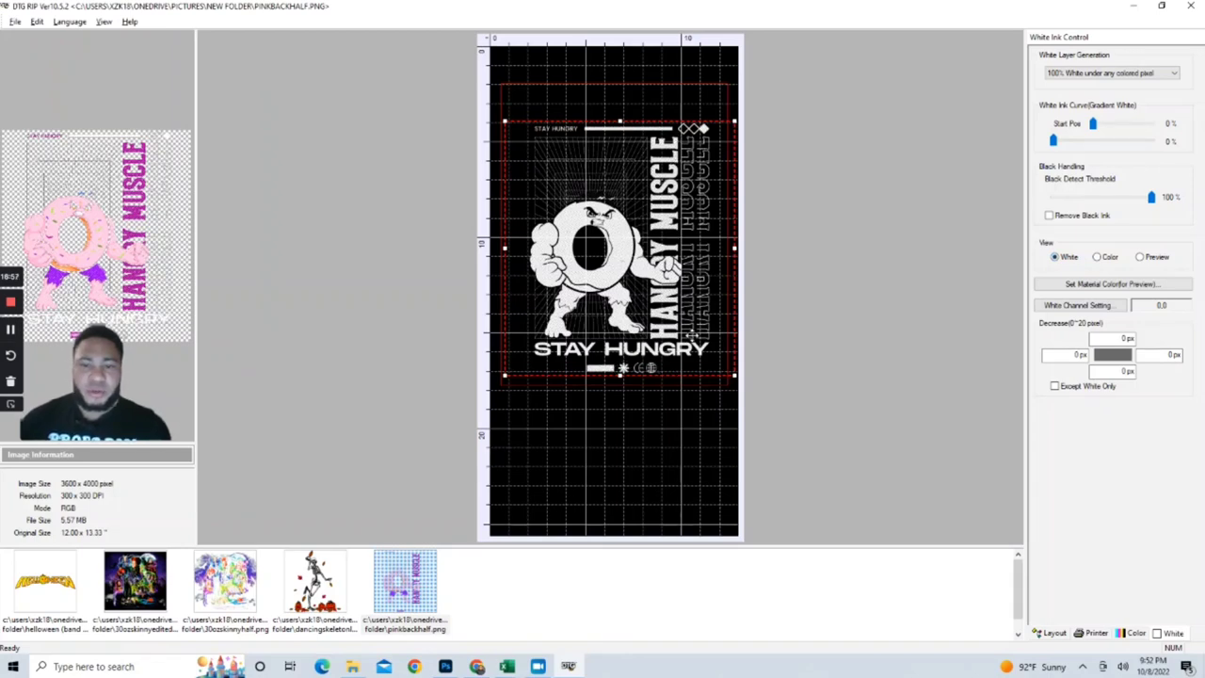
click(1140, 257)
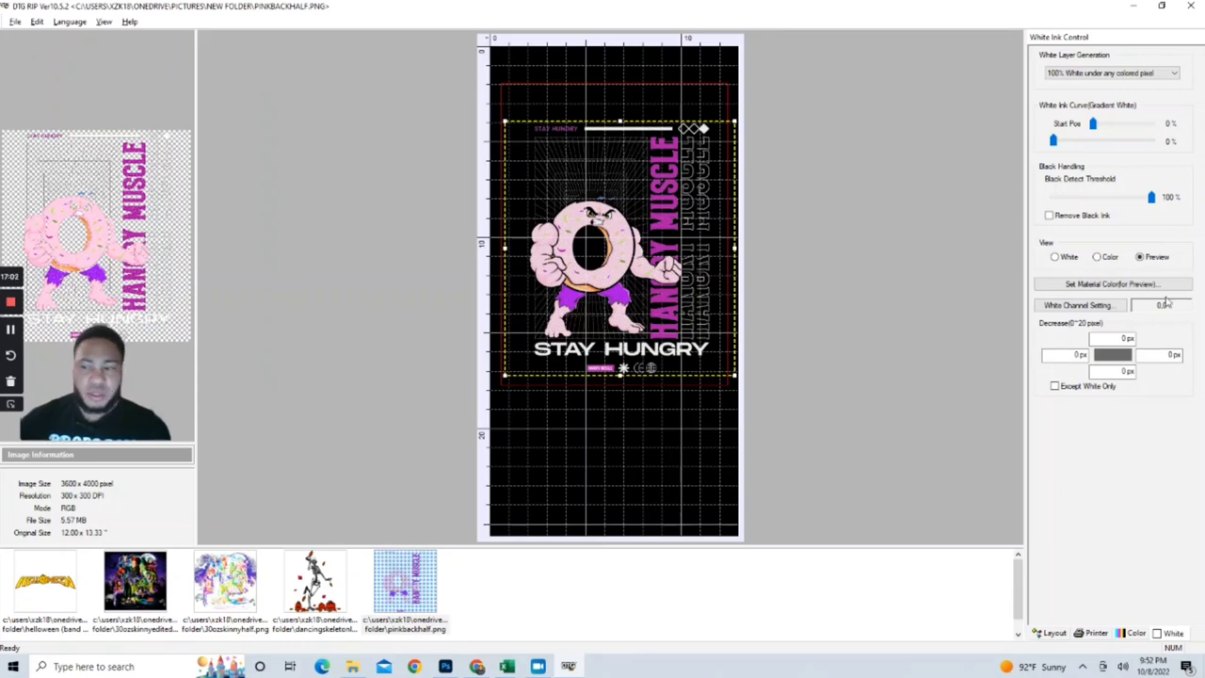
click(1099, 260)
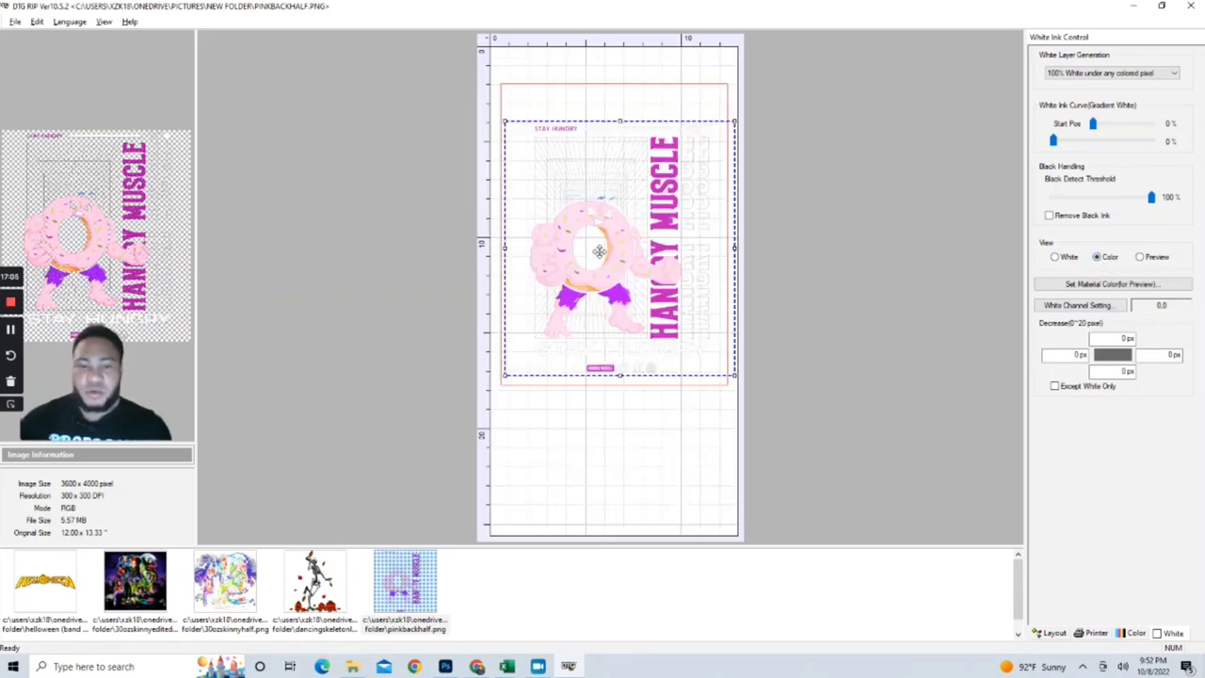
Step: Move the PinkBackHalf image up to the upper edge of the red print boundary and check its preview, color and white layers
drag(614, 235, 613, 202)
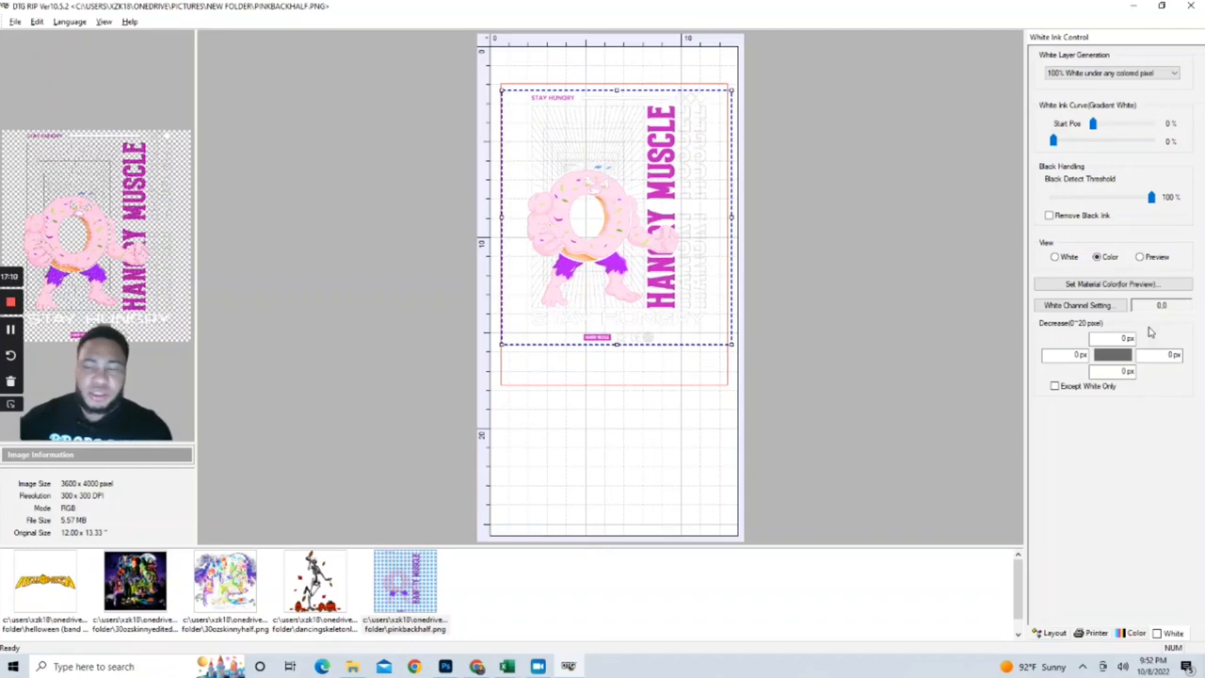
click(1141, 257)
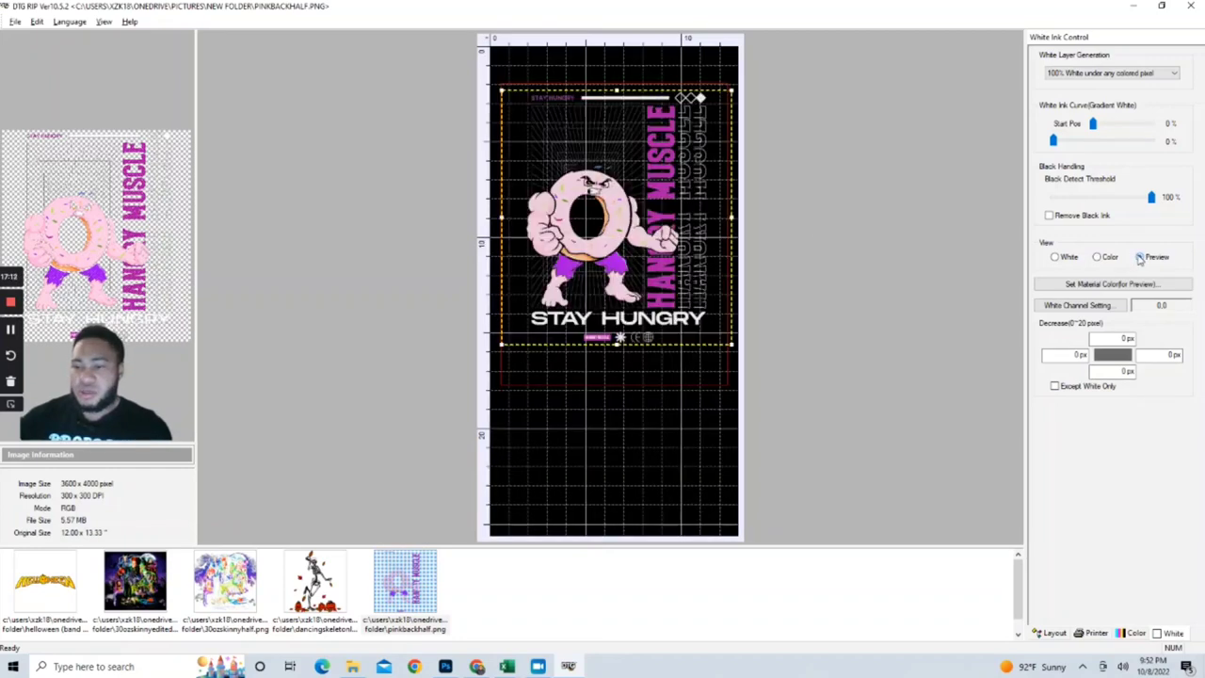
click(1098, 257)
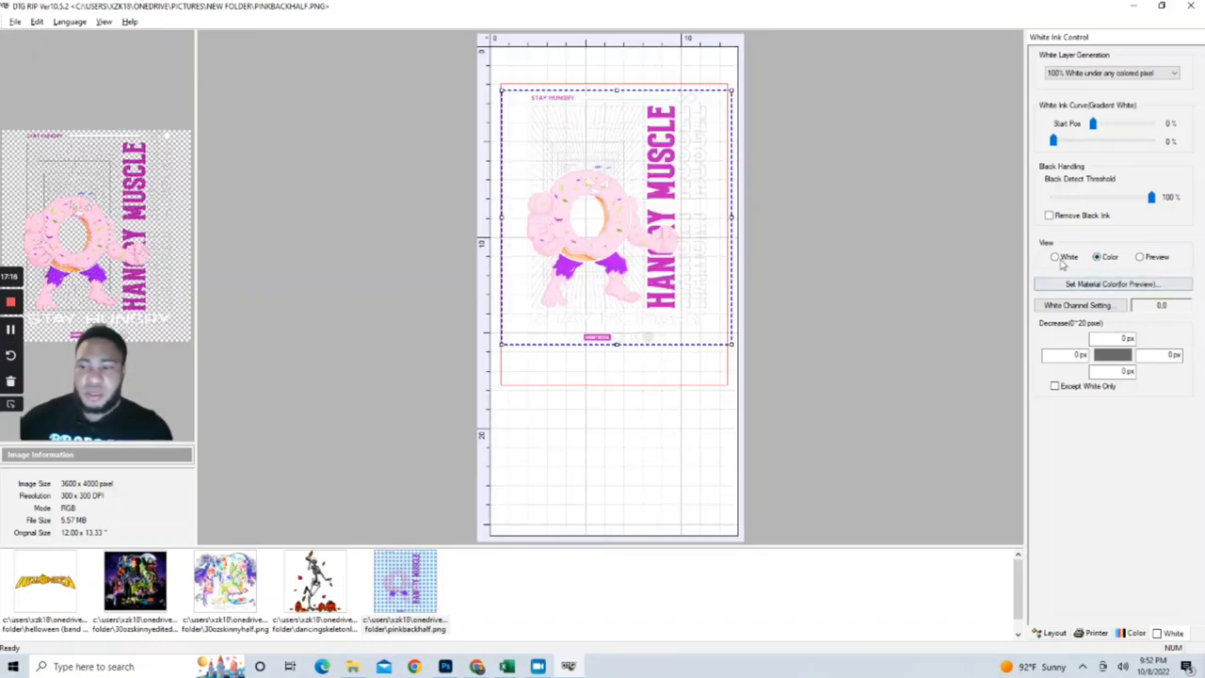
click(1056, 258)
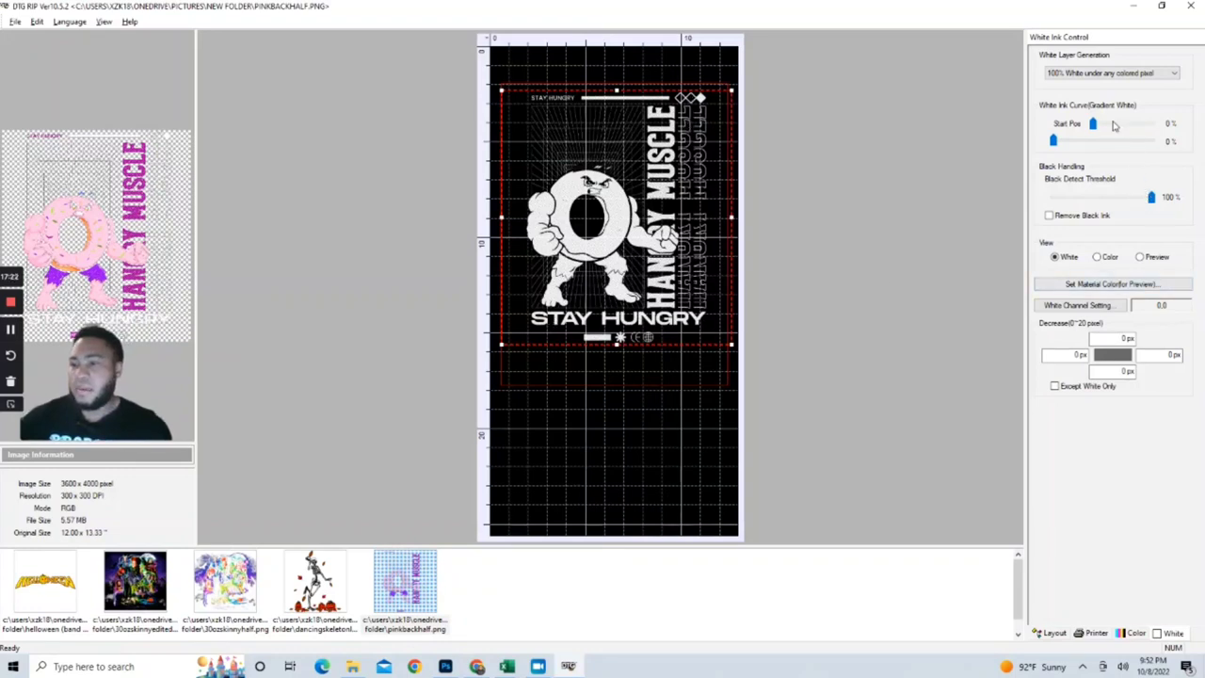
Step: Try Fill All Area, Gradient White under any colored pixel and White Gradient(Negative) as PinkBackHalf's white layer generation
click(1119, 75)
click(1099, 92)
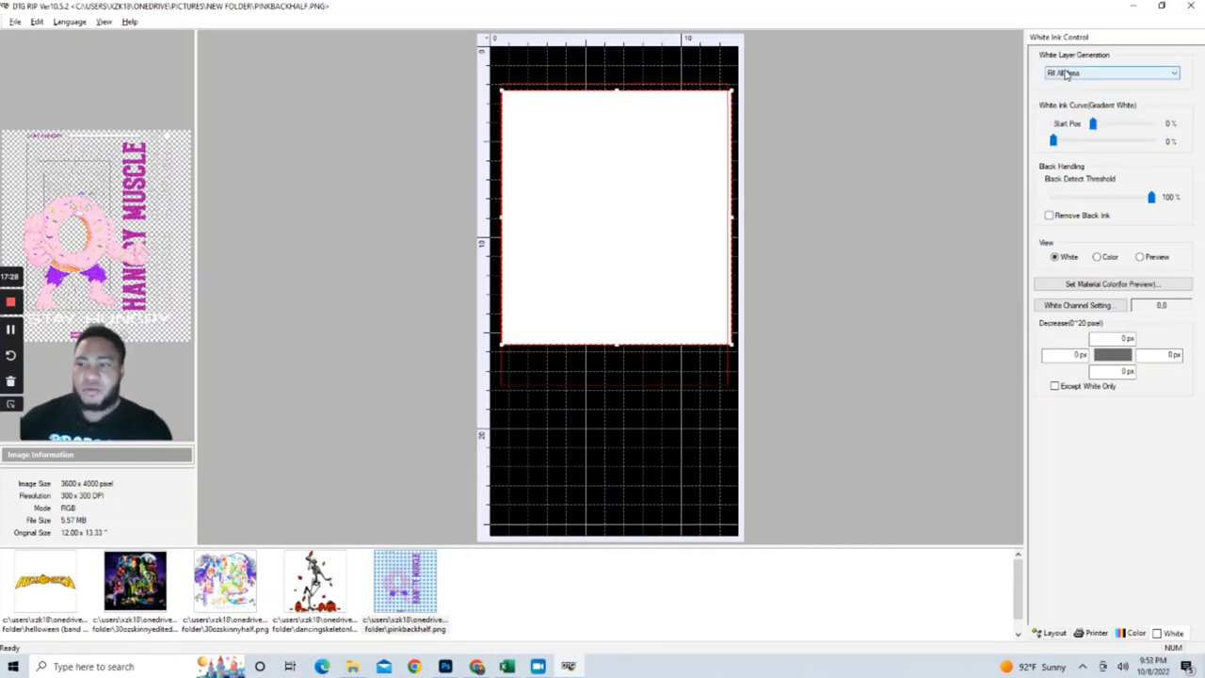
click(1067, 75)
click(1071, 103)
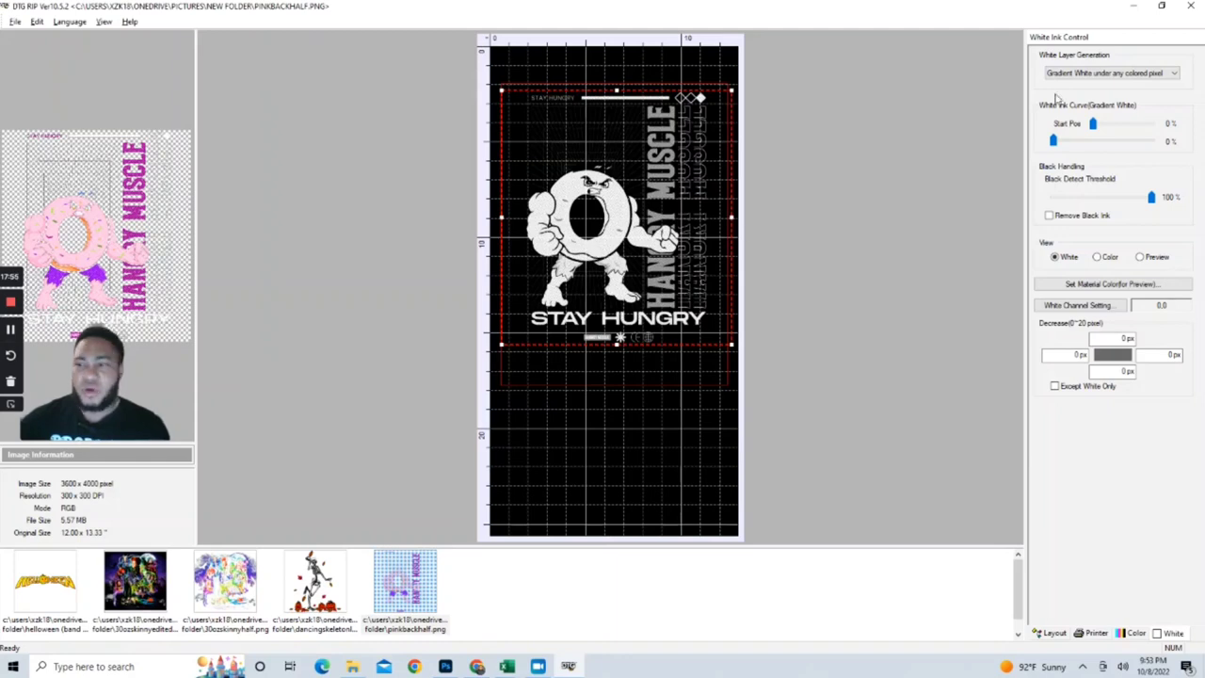
click(1094, 73)
click(1090, 113)
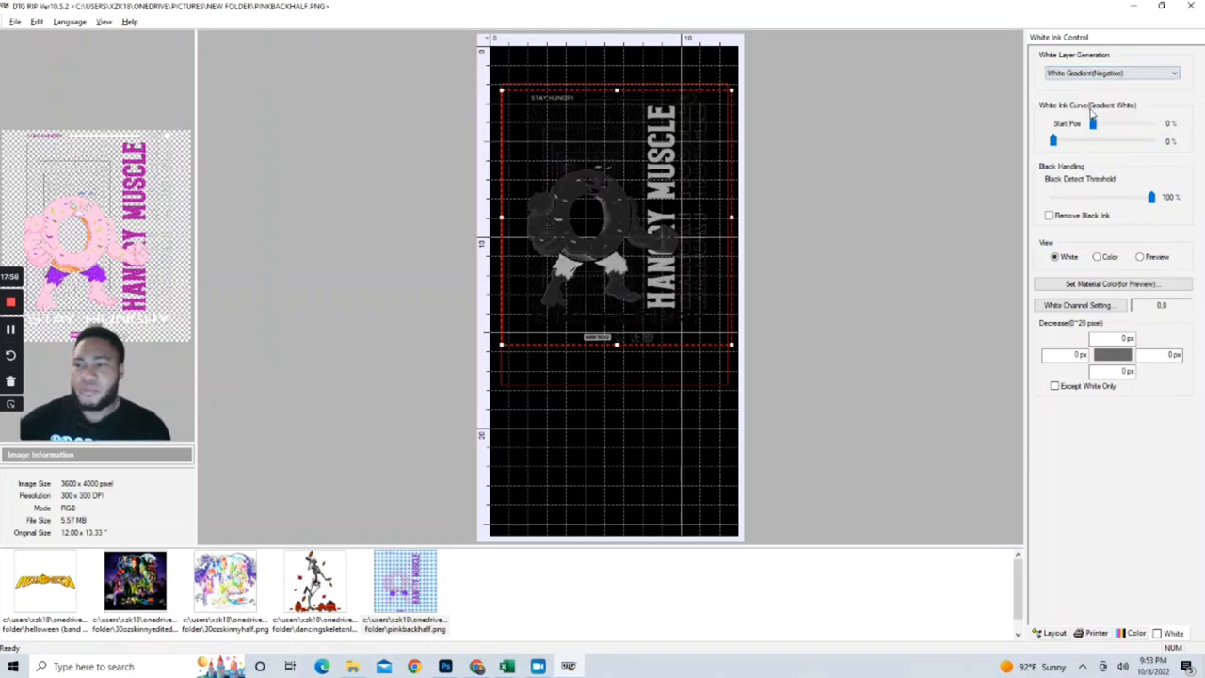
Step: Try the White Gradient(Positive) and Spot Color(TIFF RGB) white layers and return to 100% White under any colored pixel
click(1102, 73)
click(1087, 122)
click(1095, 74)
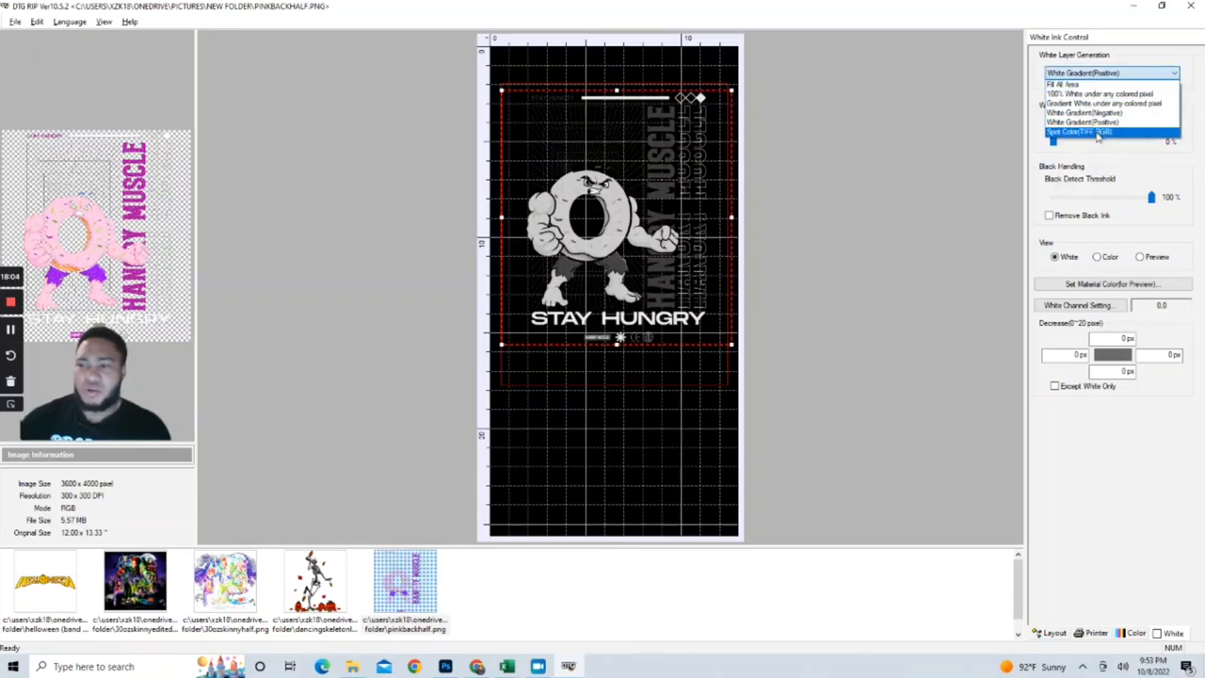
click(1098, 132)
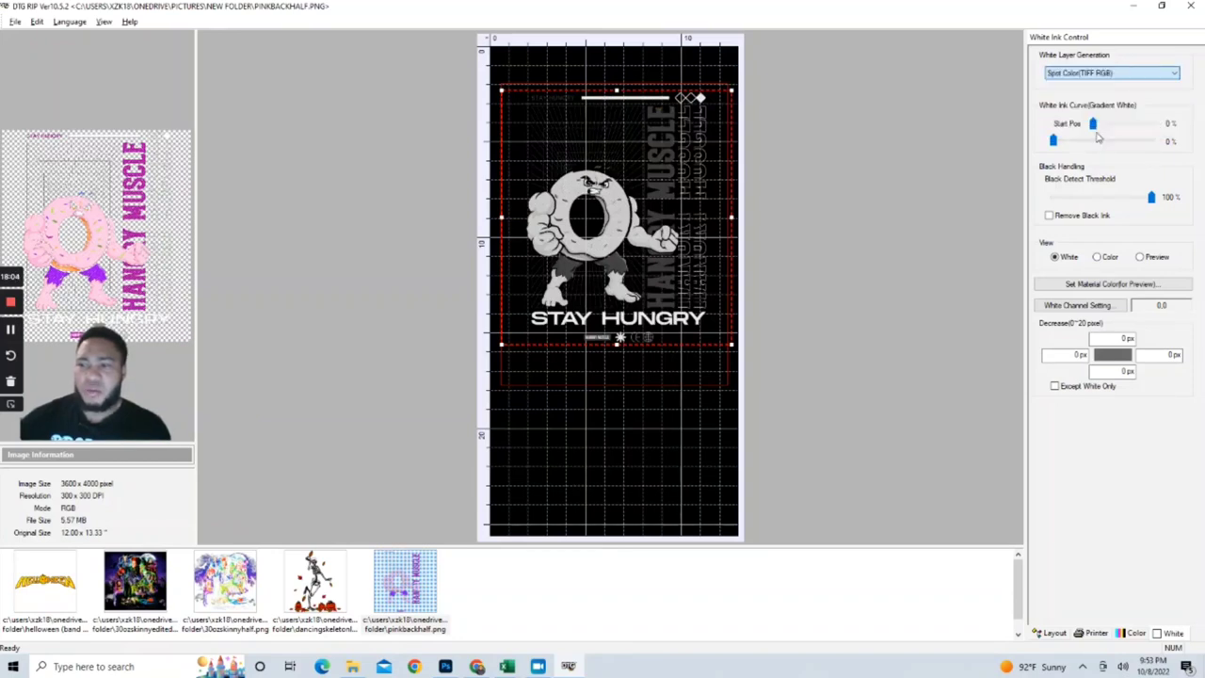
click(1107, 73)
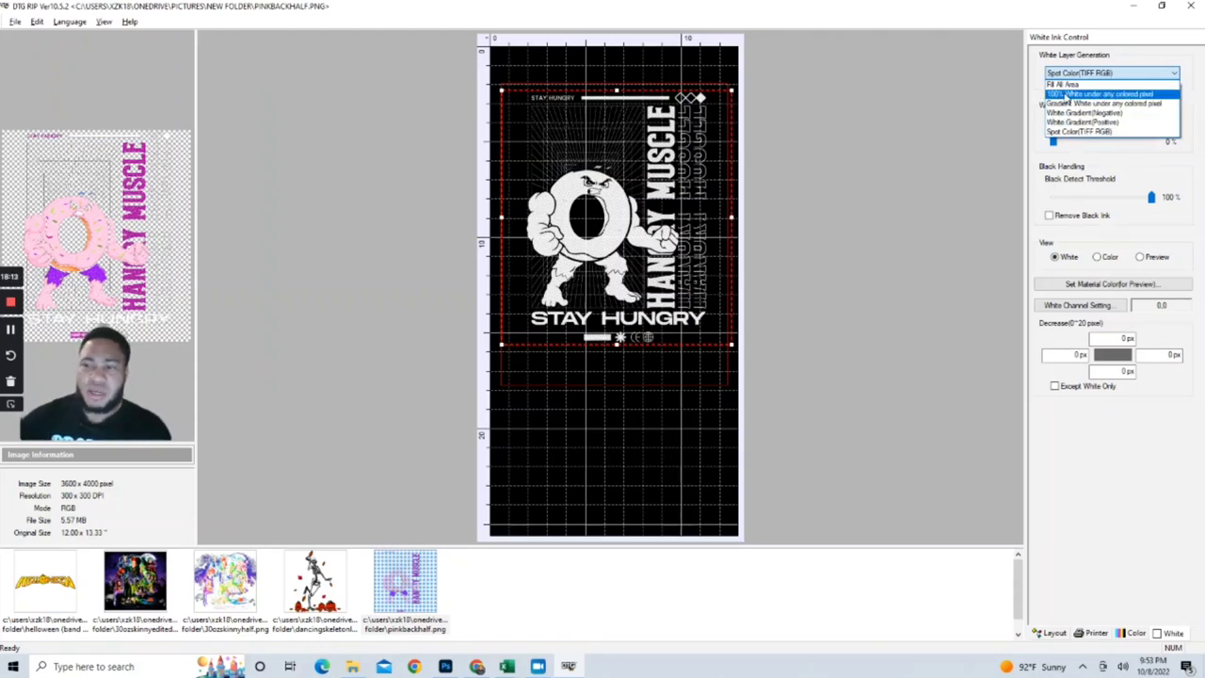
click(1065, 94)
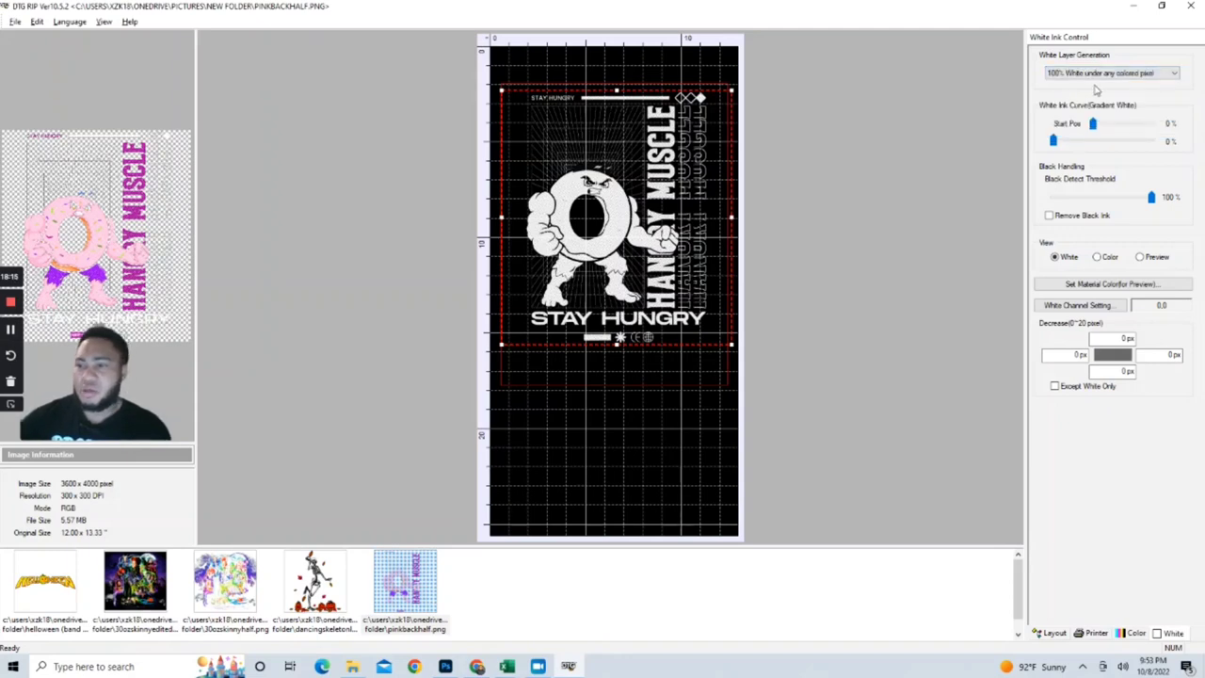
Step: Try Gradient White under any colored pixel with a shifted ink curve start position and return to 0% and 100% White under any colored pixel
click(1116, 73)
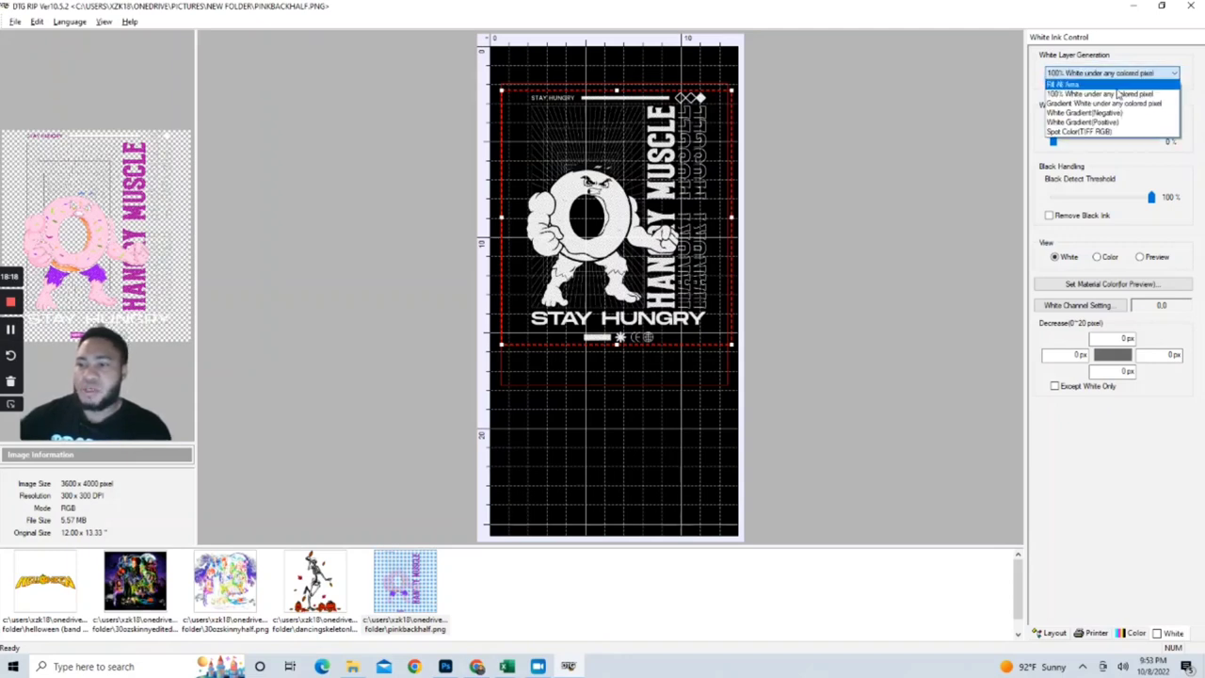
click(1083, 82)
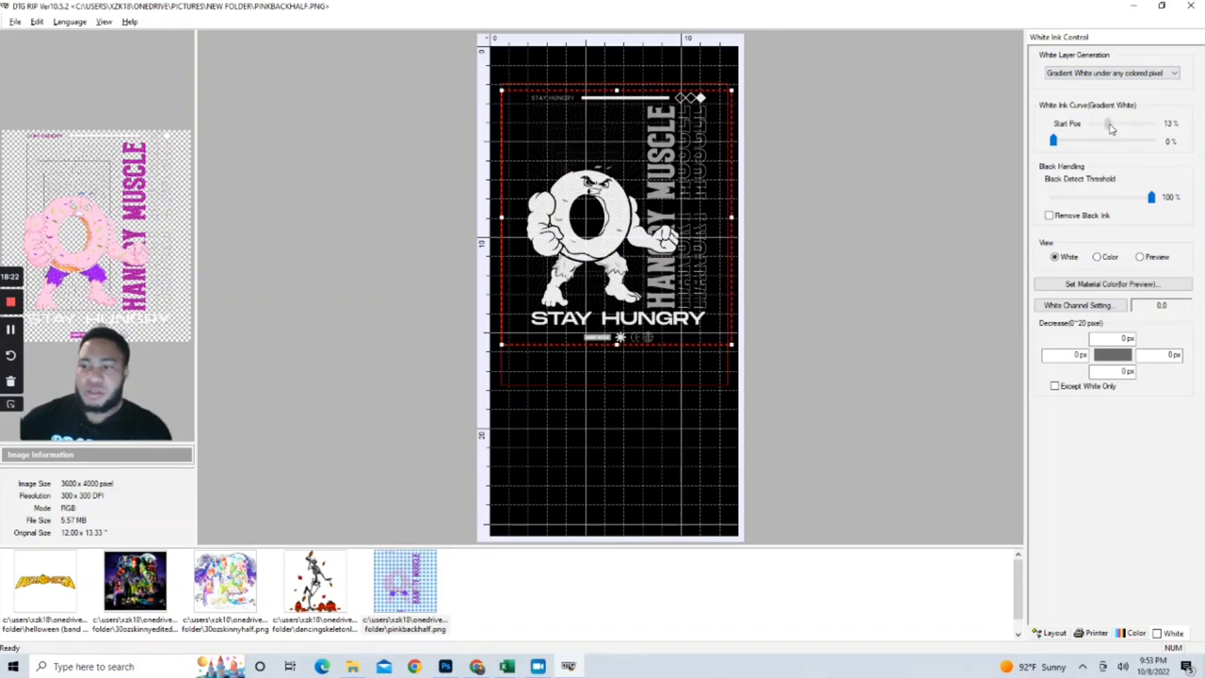
mouse_move(1111, 129)
mouse_down()
mouse_move(1149, 129)
mouse_move(1074, 142)
mouse_move(1145, 143)
mouse_move(1026, 146)
mouse_up()
click(1116, 85)
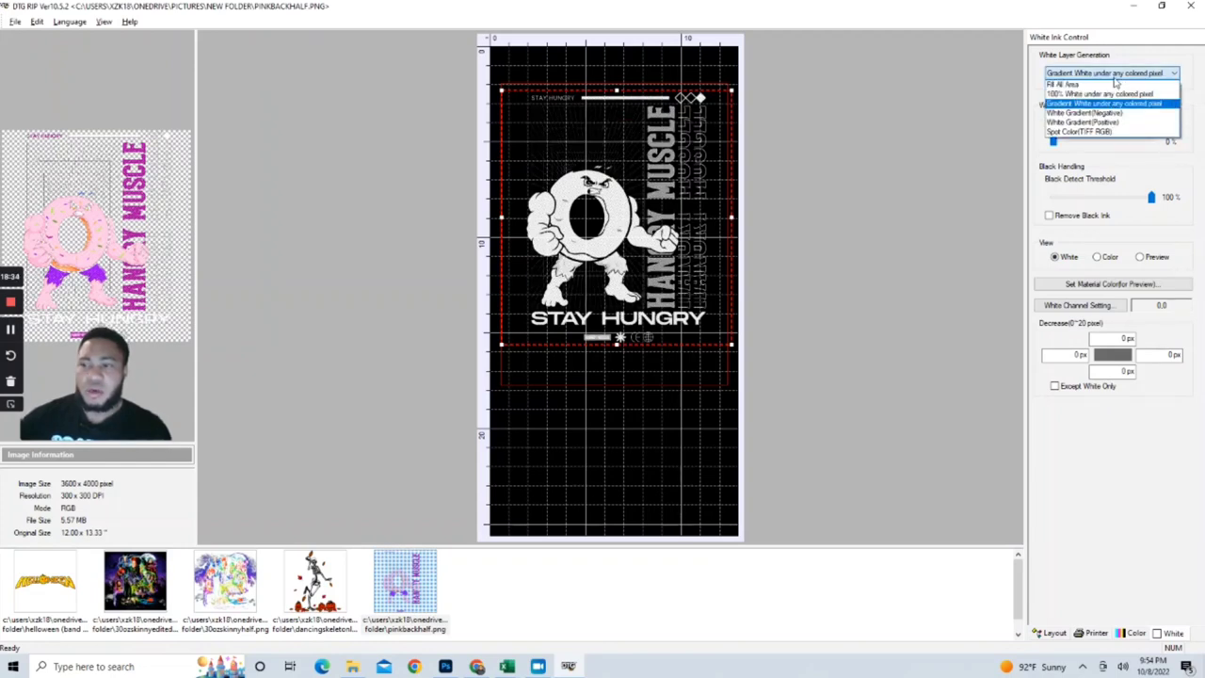
click(1098, 110)
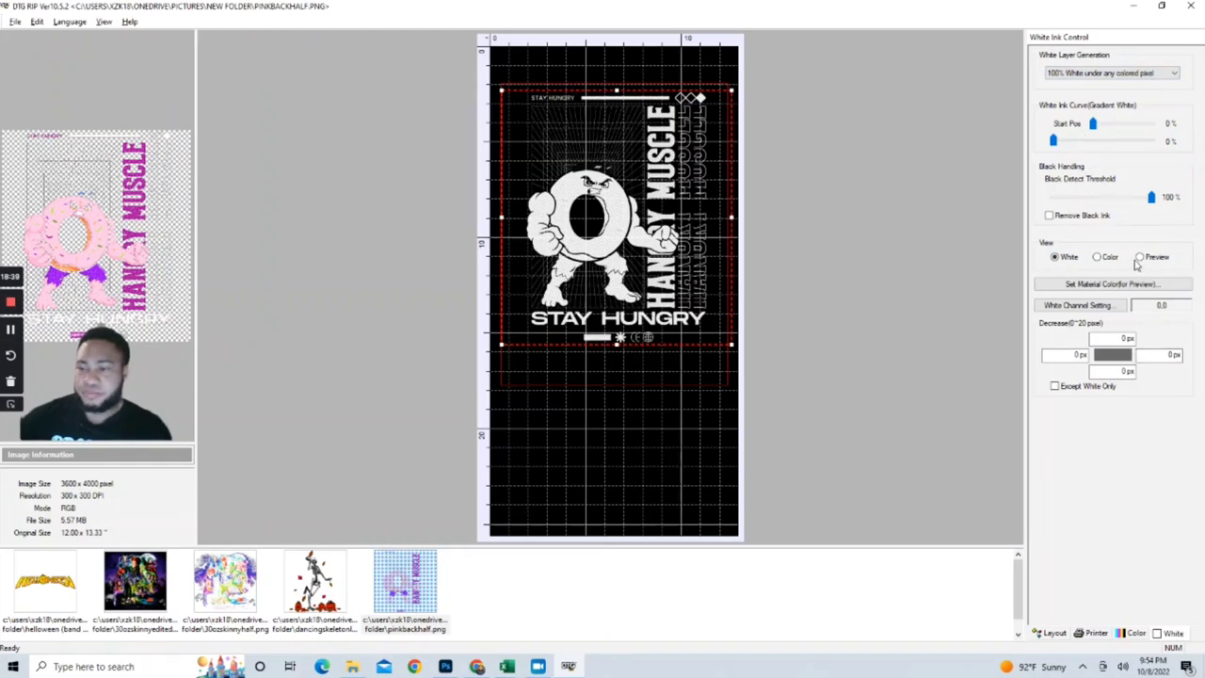
Step: Show PinkBackHalf's color layer and enable black ink removal for it
click(1098, 257)
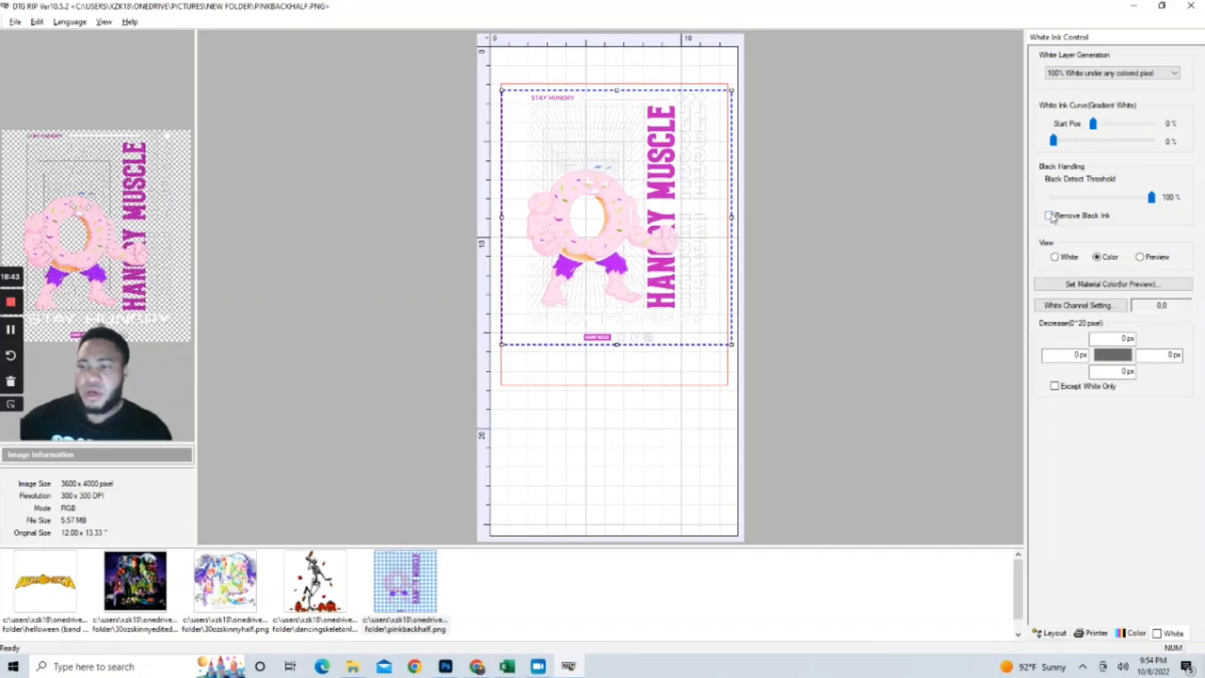
click(1051, 217)
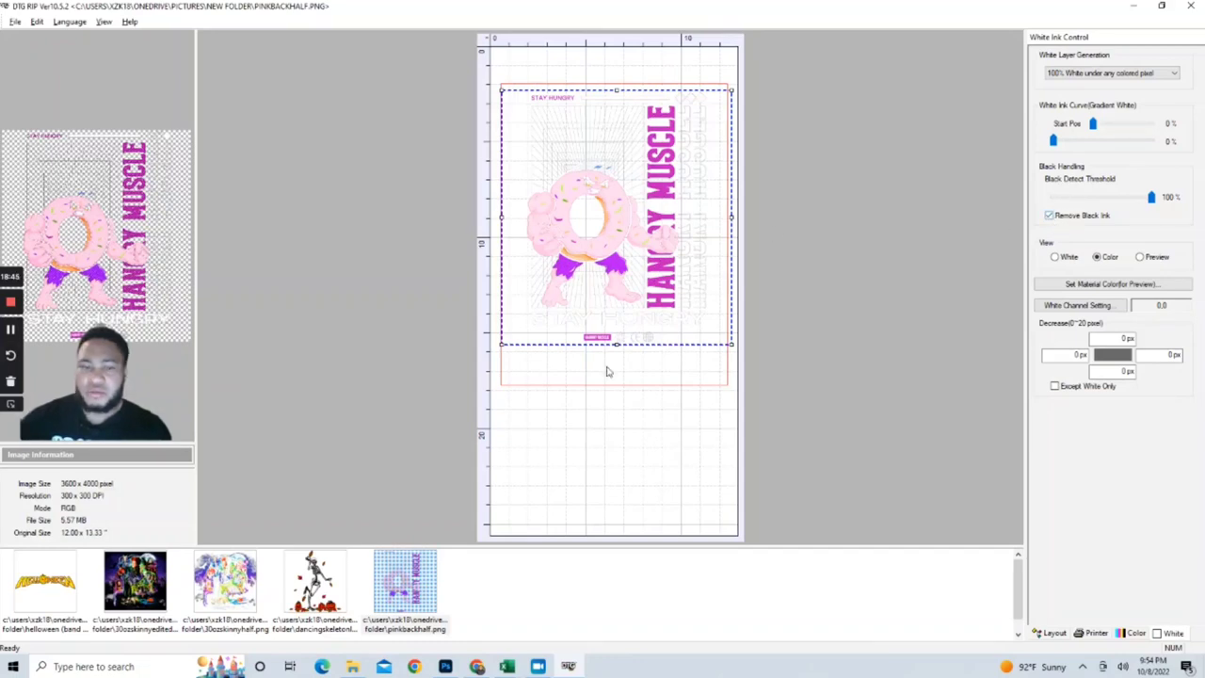
Step: Enable black ink removal for the 30ozskinnyedited image and lower its black detect threshold to 96%
click(144, 588)
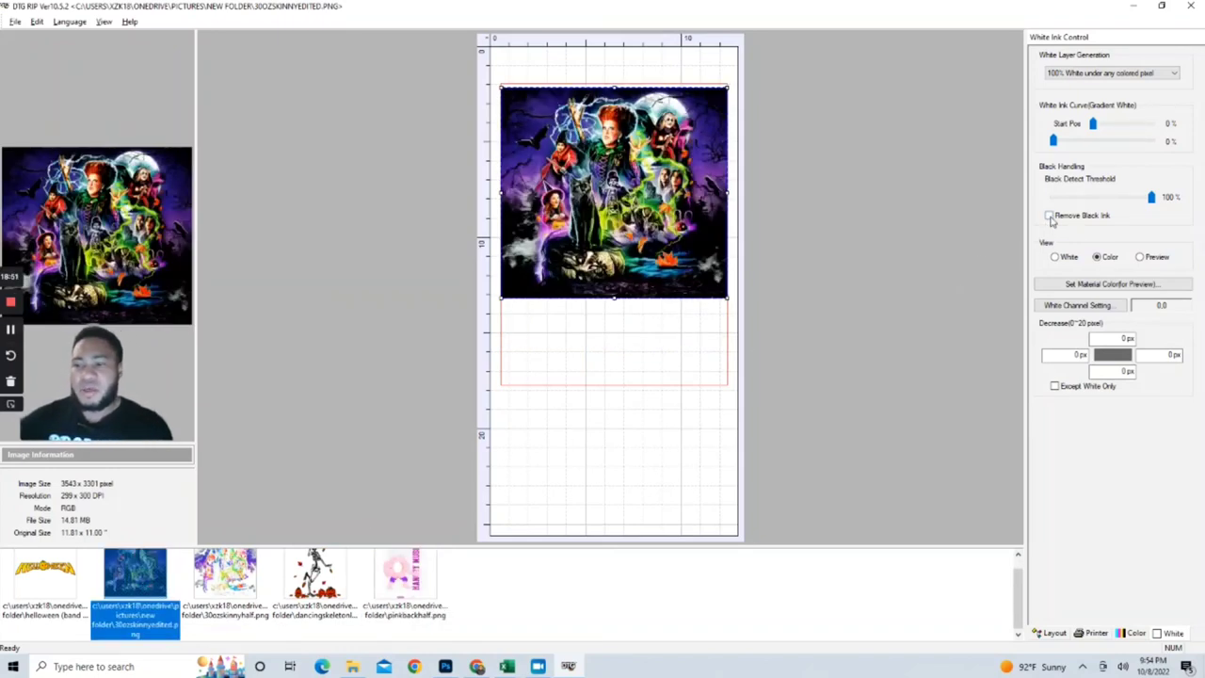
click(1050, 215)
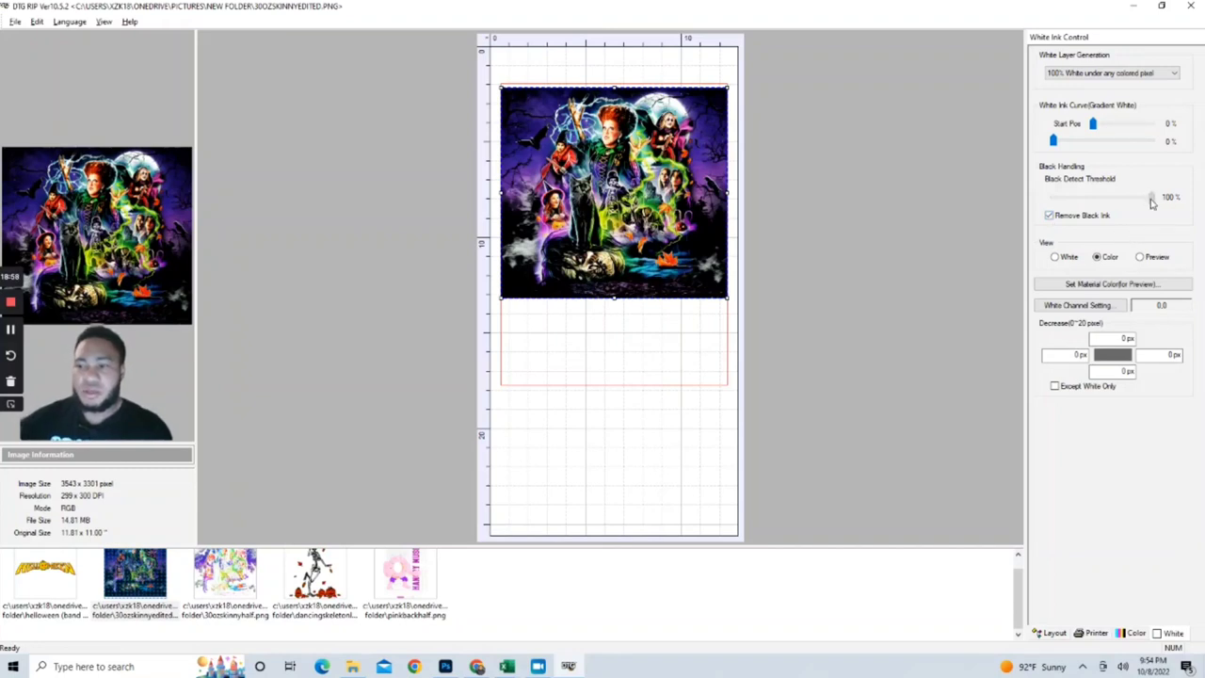
drag(1151, 203, 1147, 203)
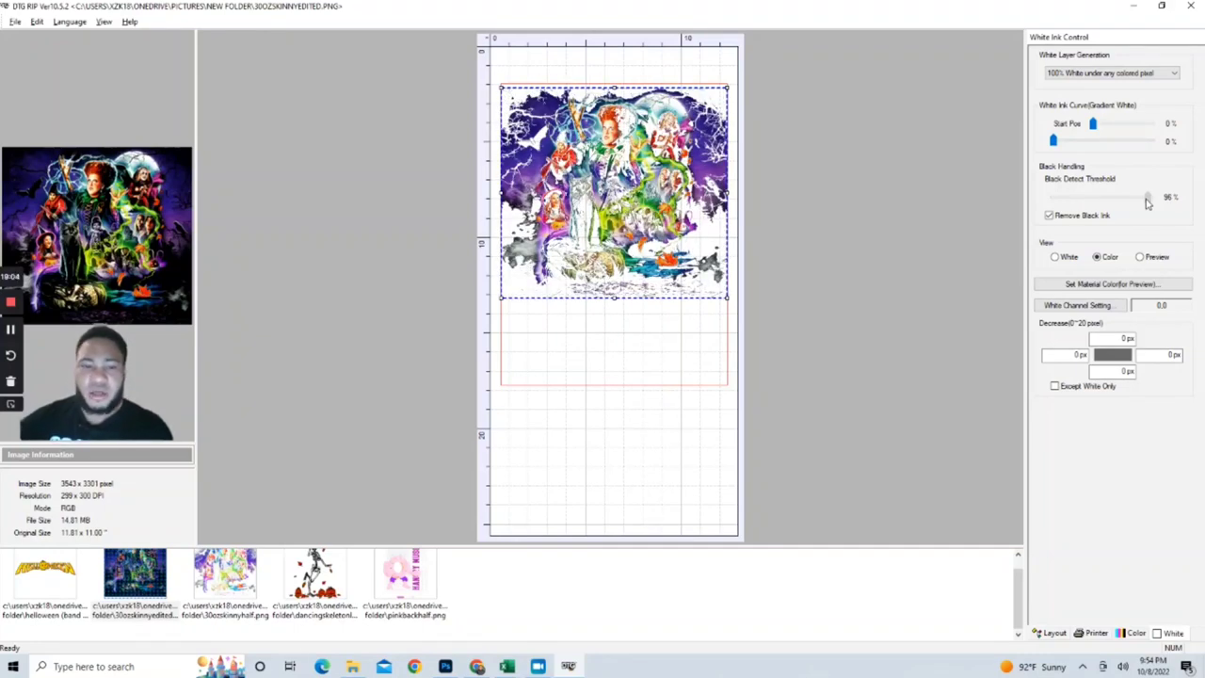
Step: Compare the 30ozskinnyedited image's color layer with its combined preview on the black material
click(1140, 257)
click(1098, 257)
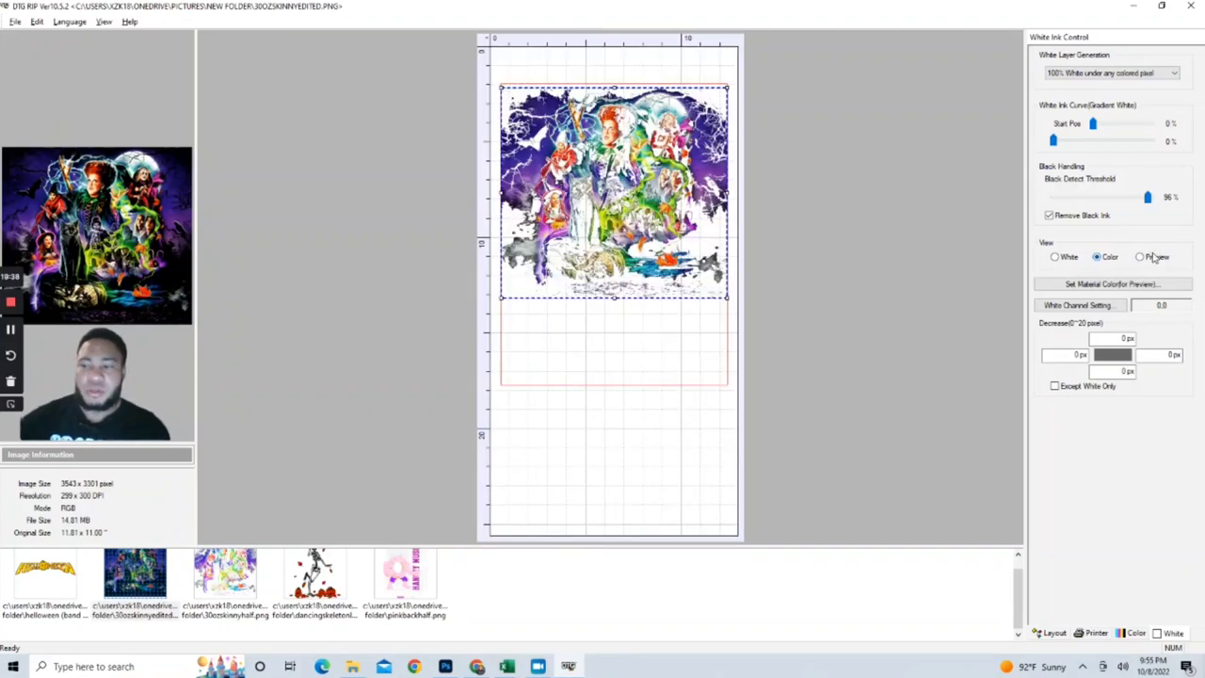
click(1141, 258)
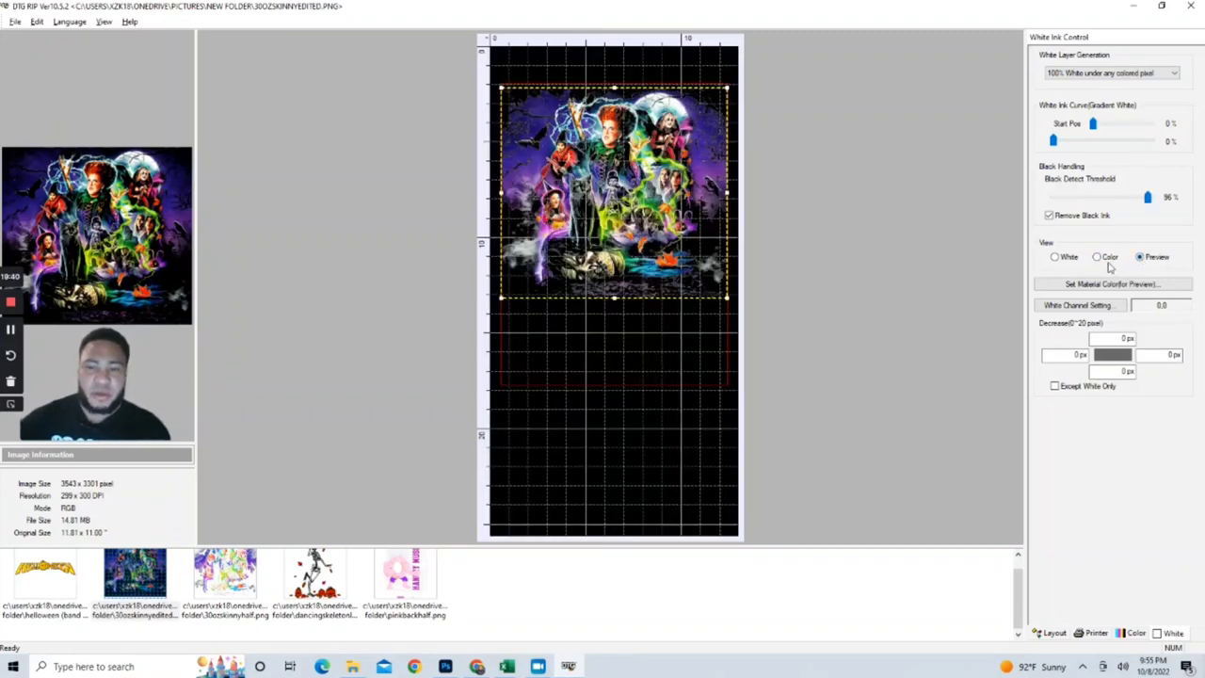
click(1098, 258)
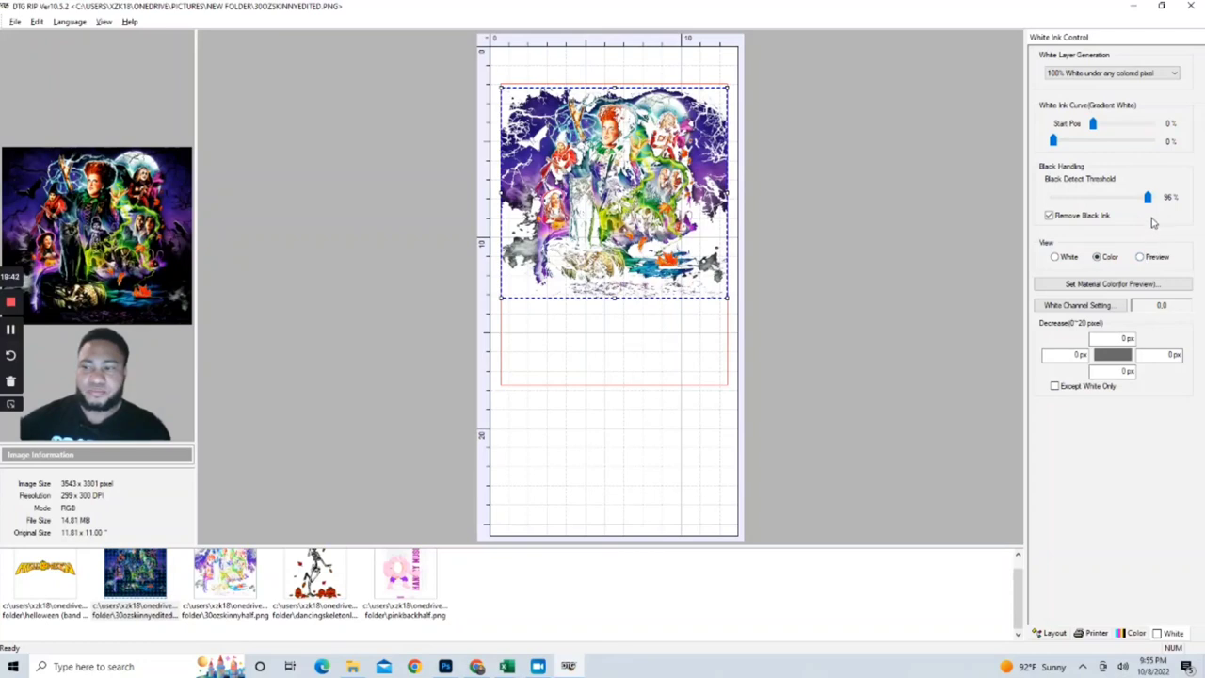
Step: Try a black detect threshold of 67%, settle on 98%, and check the 30ozskinnyedited image in color and preview views
click(1148, 203)
drag(1148, 205, 1119, 203)
click(1142, 258)
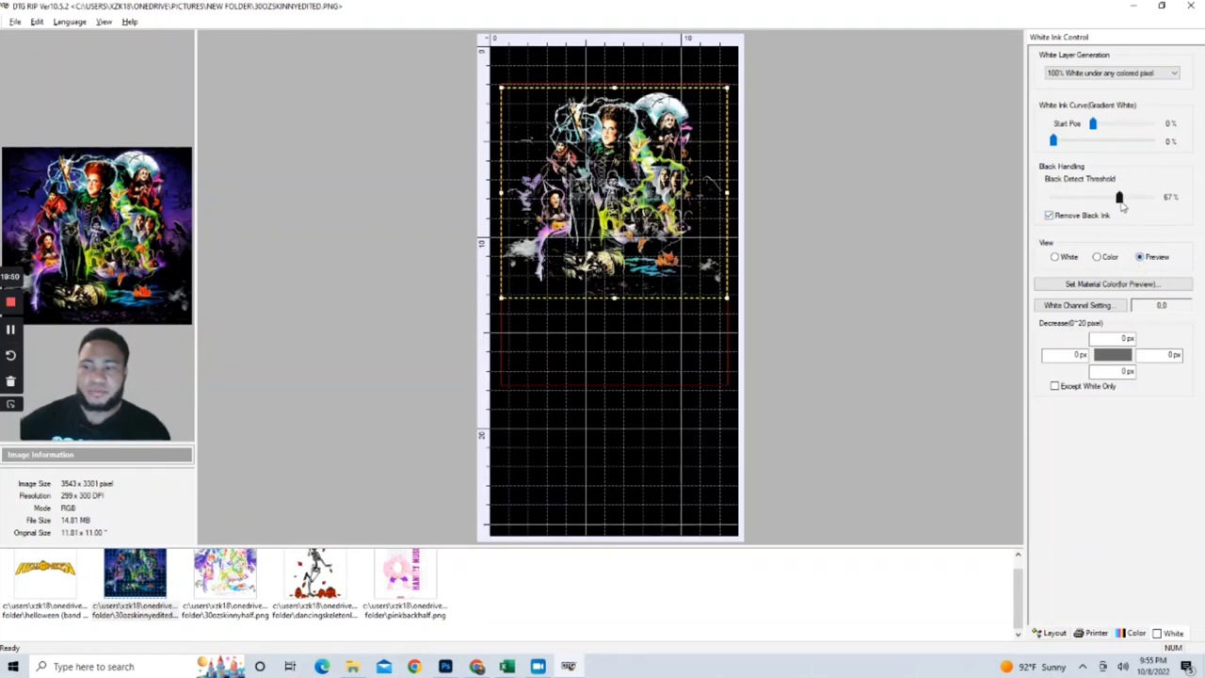
drag(1121, 199, 1153, 211)
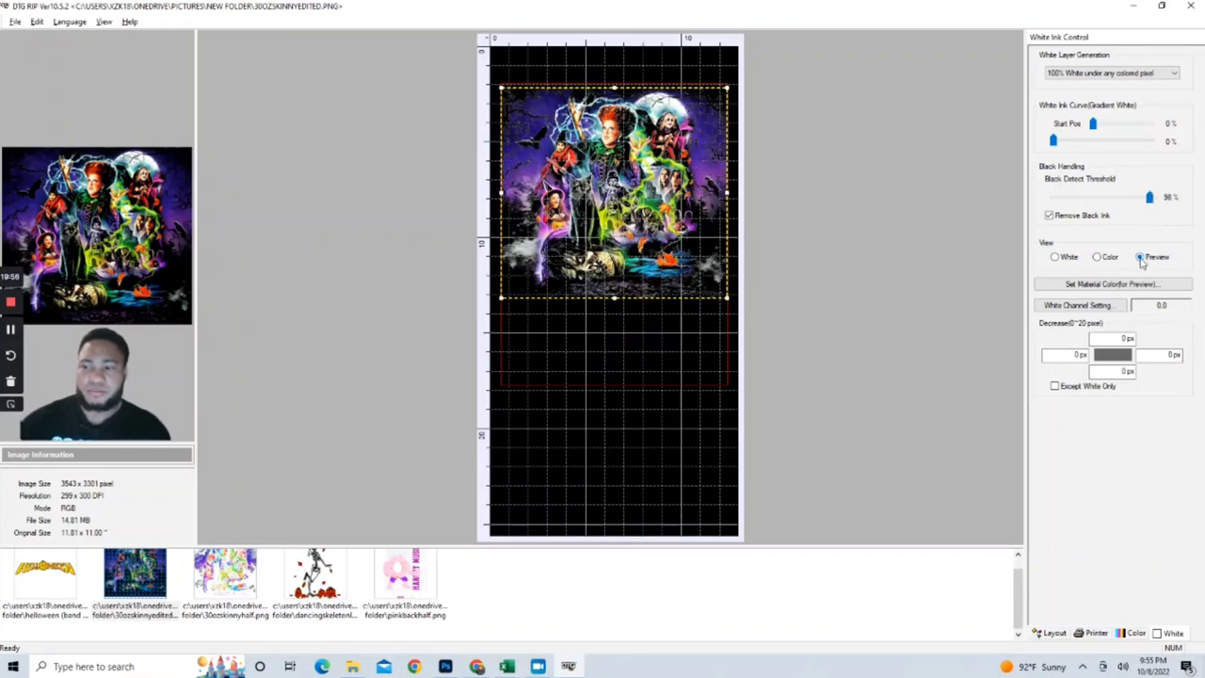
click(1100, 257)
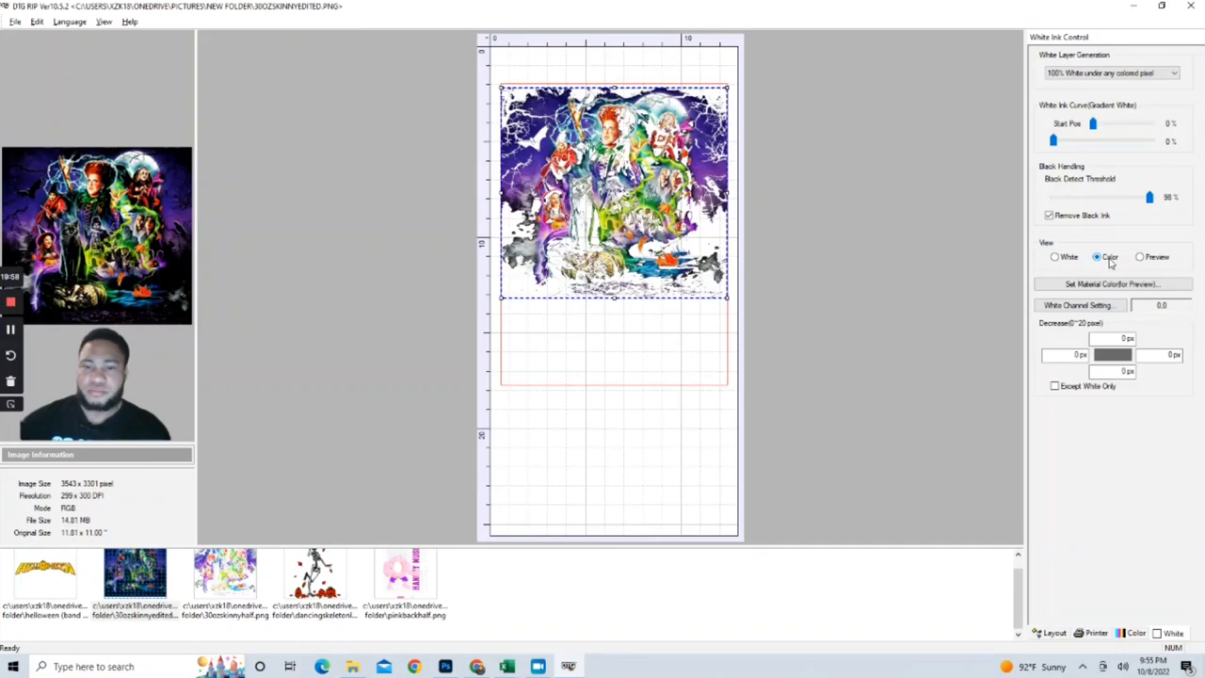
click(1140, 257)
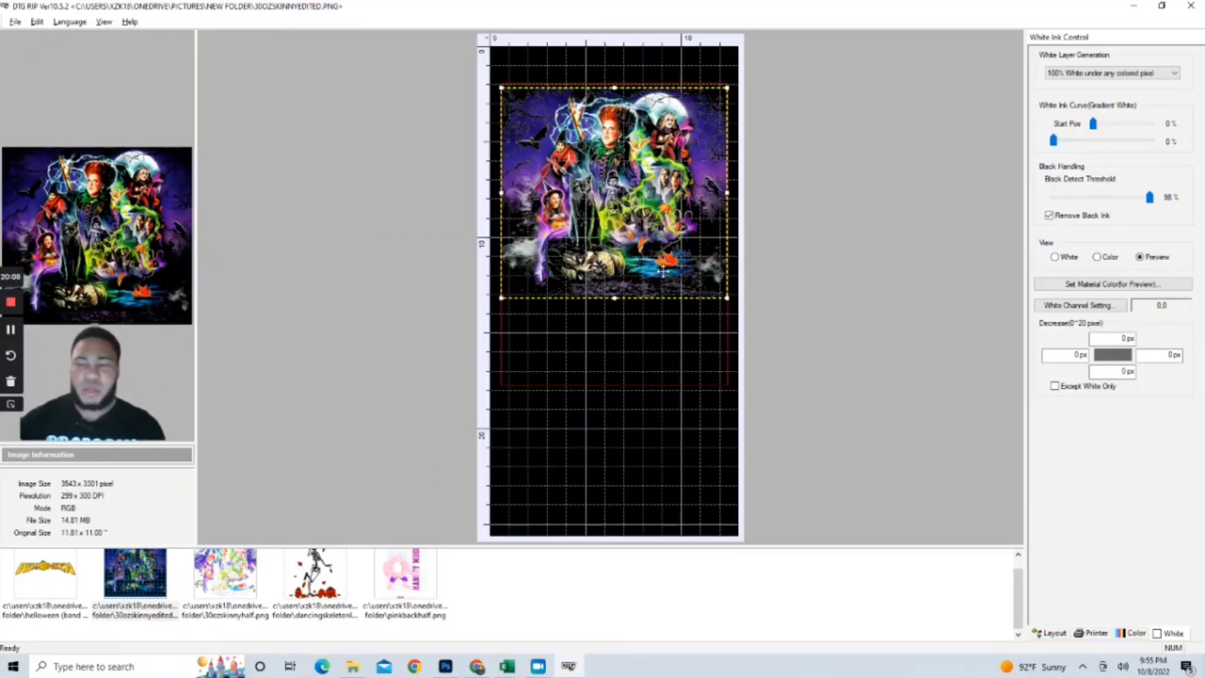
Step: Turn off black ink removal for the 30ozskinnyedited image and raise its black detect threshold to 100%
click(1050, 215)
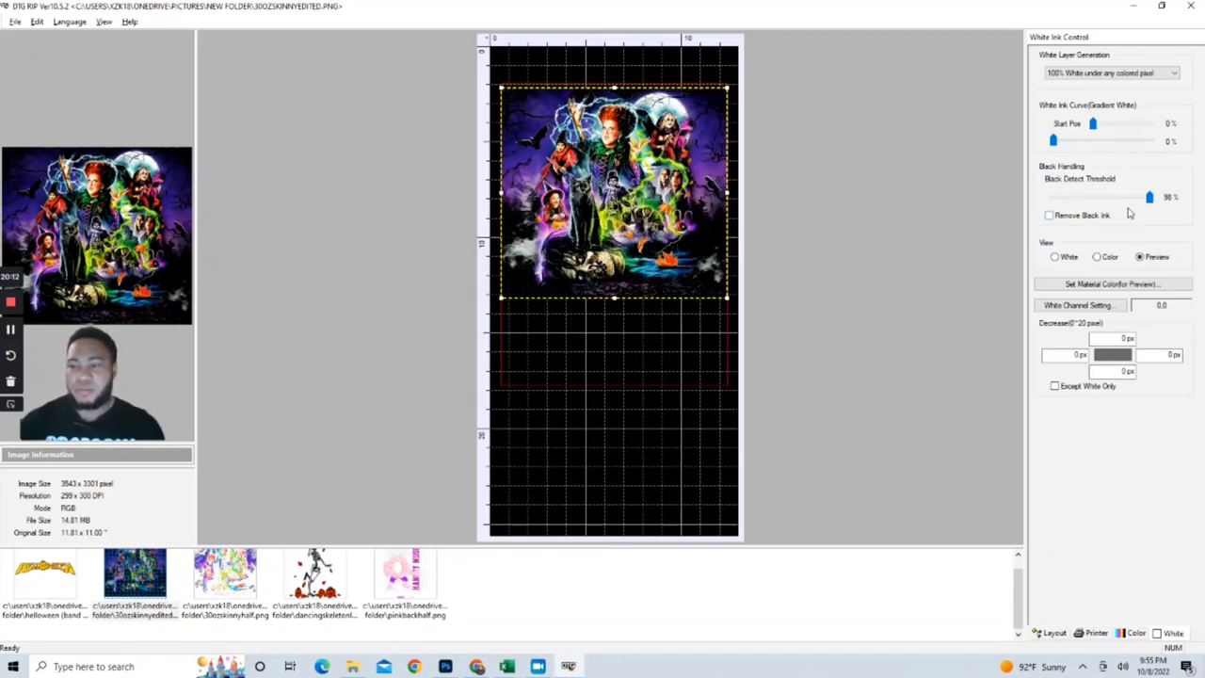
drag(1150, 197, 1160, 200)
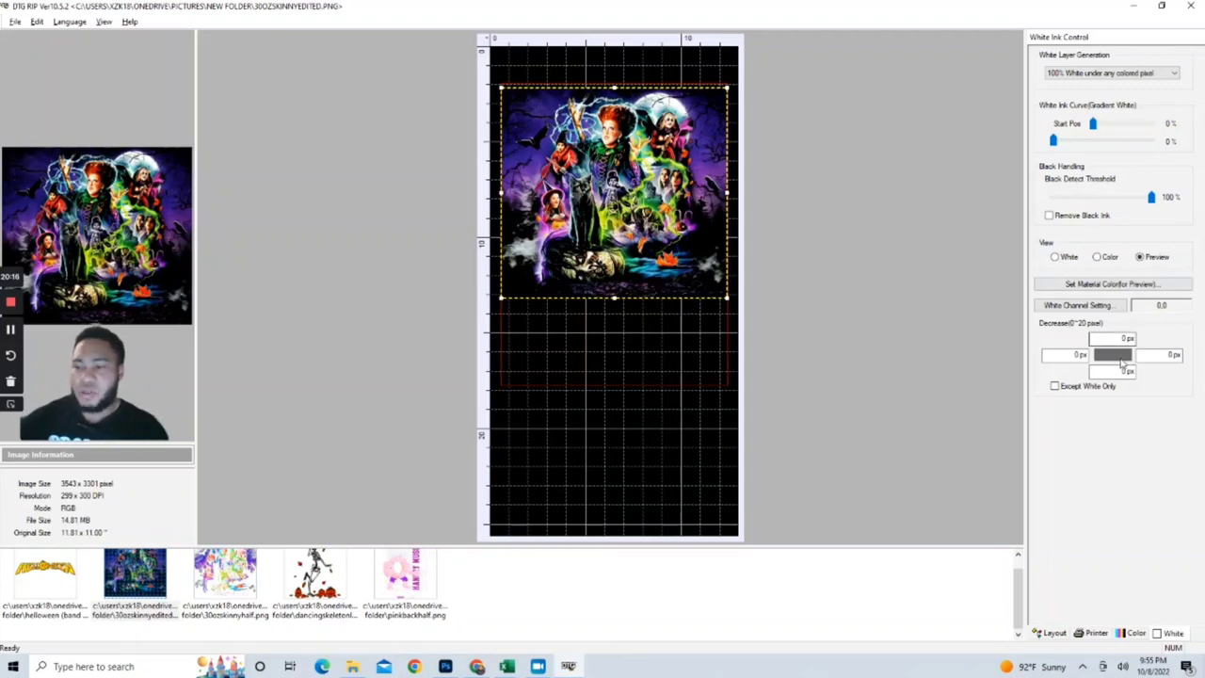
Step: Set the preview material color to the bright green basic color (red 0, green 255, blue 64)
click(1107, 286)
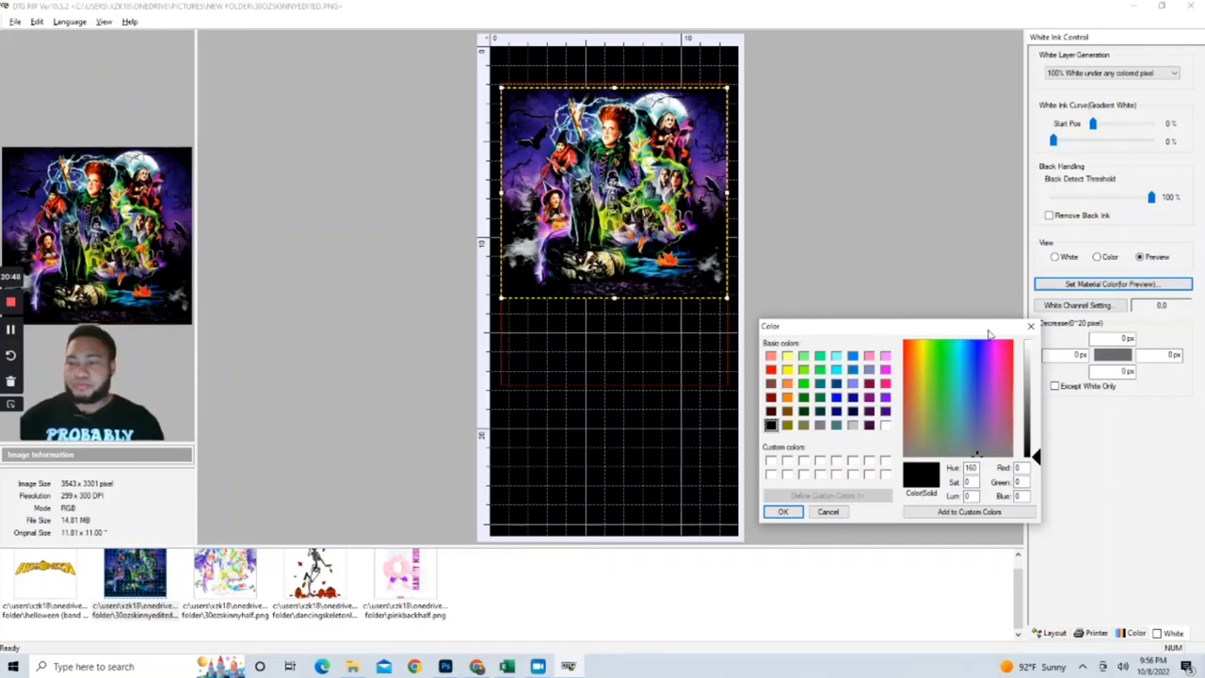
click(1030, 326)
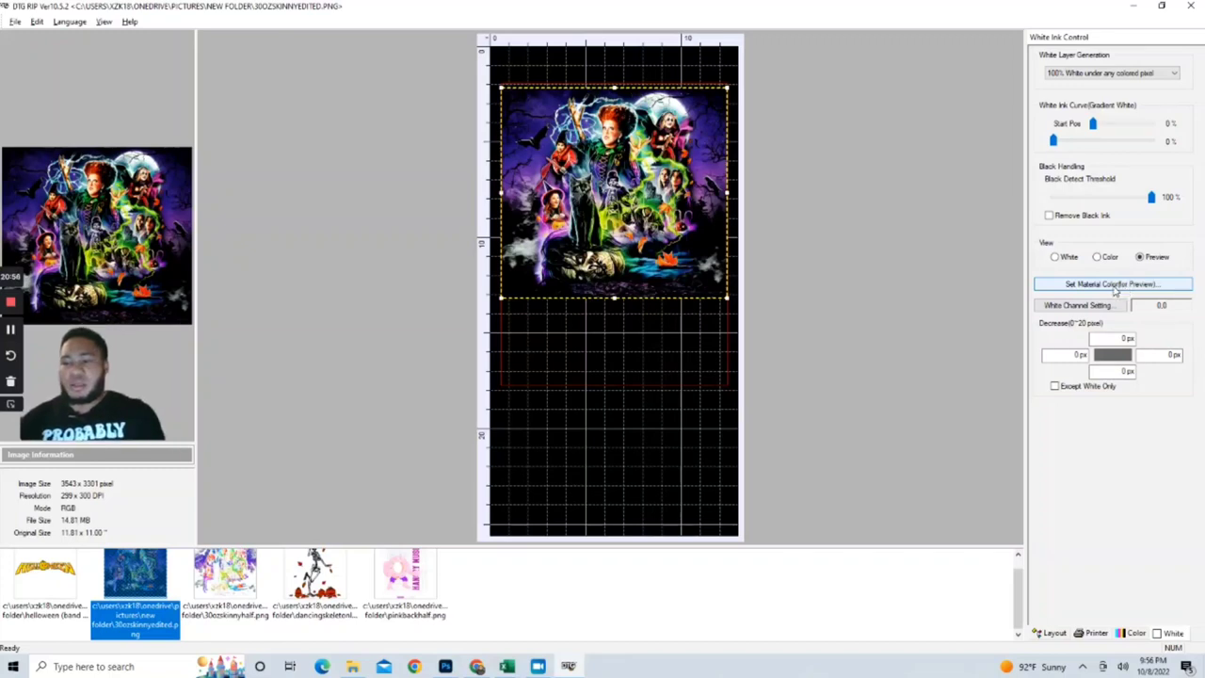
click(1115, 286)
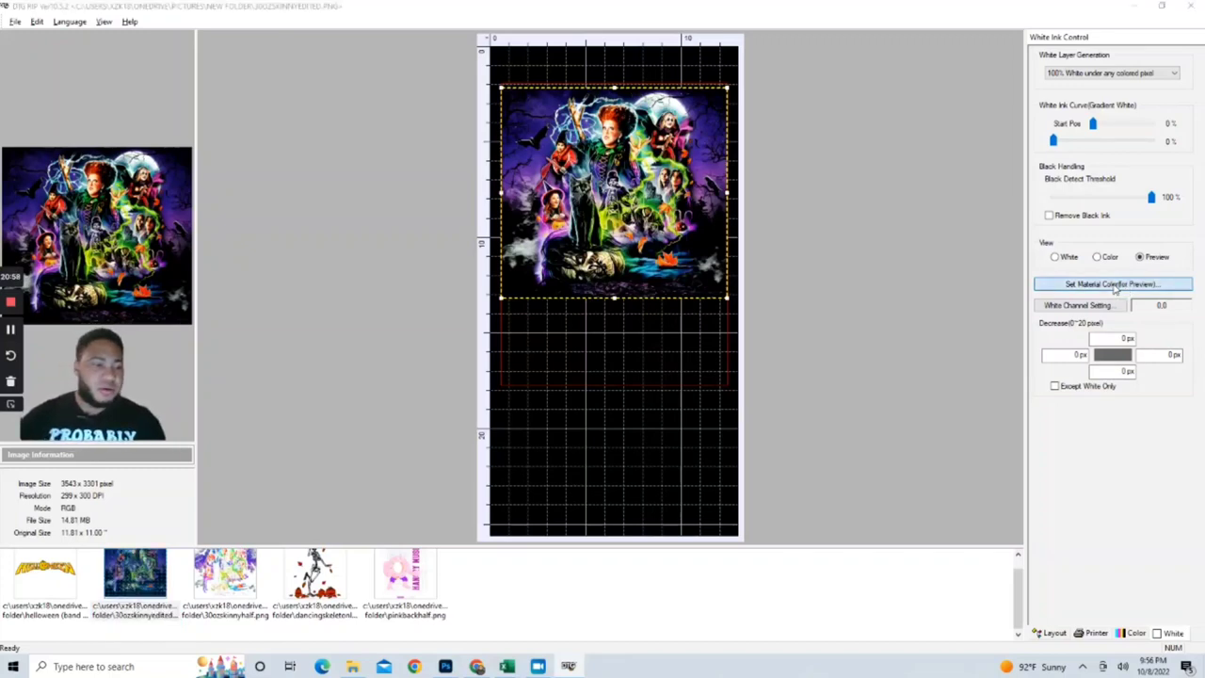
drag(518, 231, 581, 261)
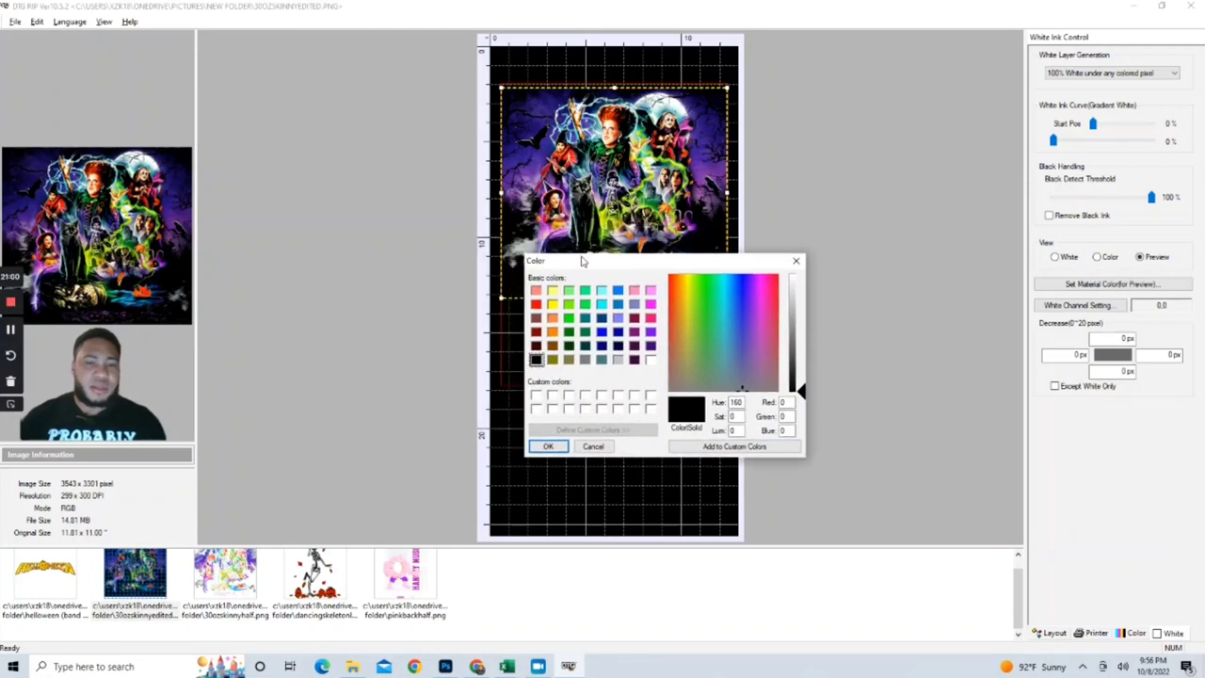
click(618, 361)
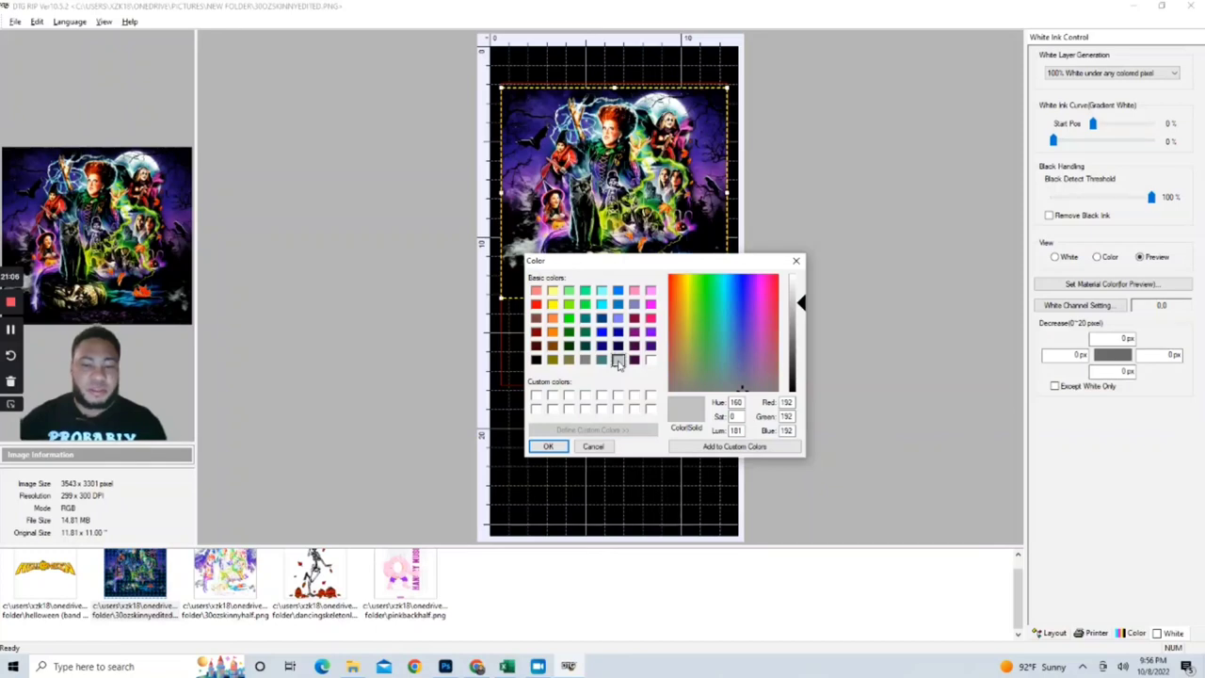
click(586, 304)
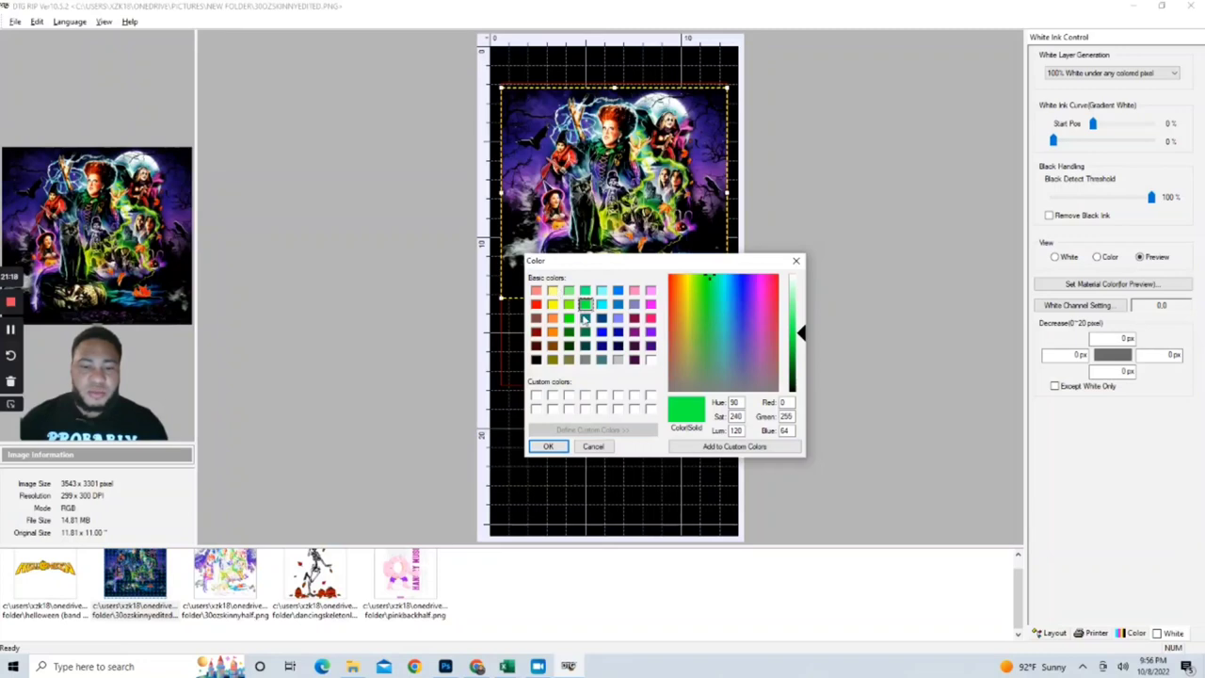
click(548, 446)
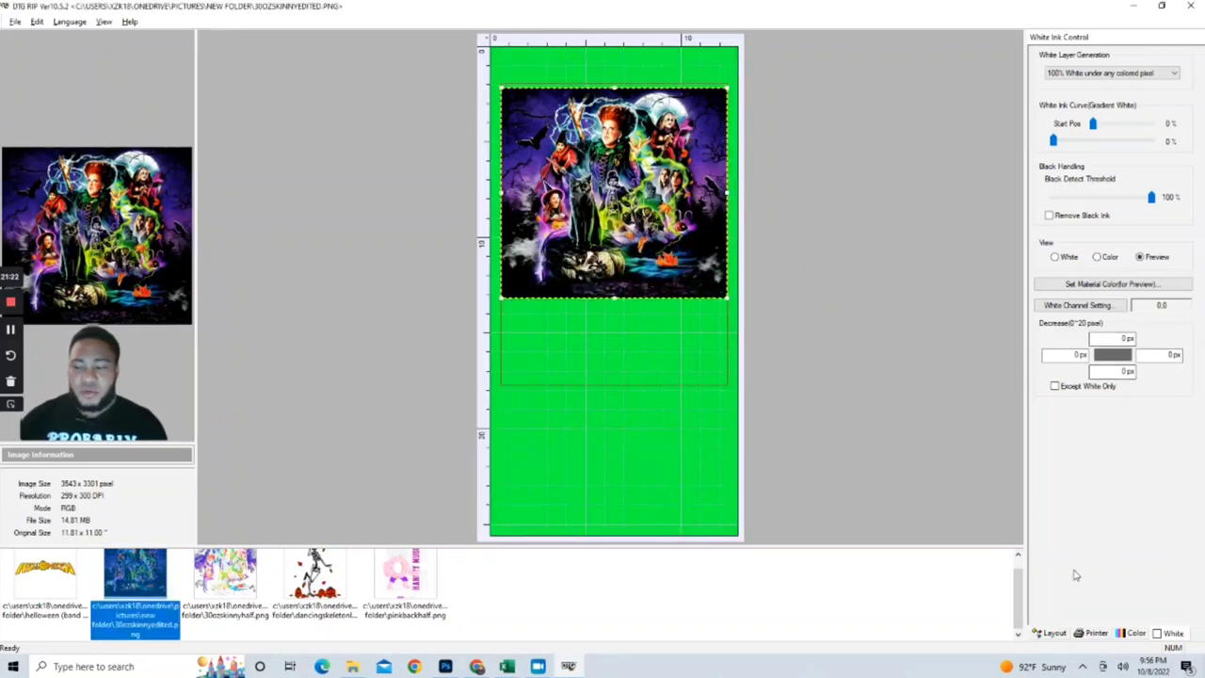
Step: Shrink the dancingskeletonleaves1 image to about 12 inches wide and position it over the red print frame
click(330, 577)
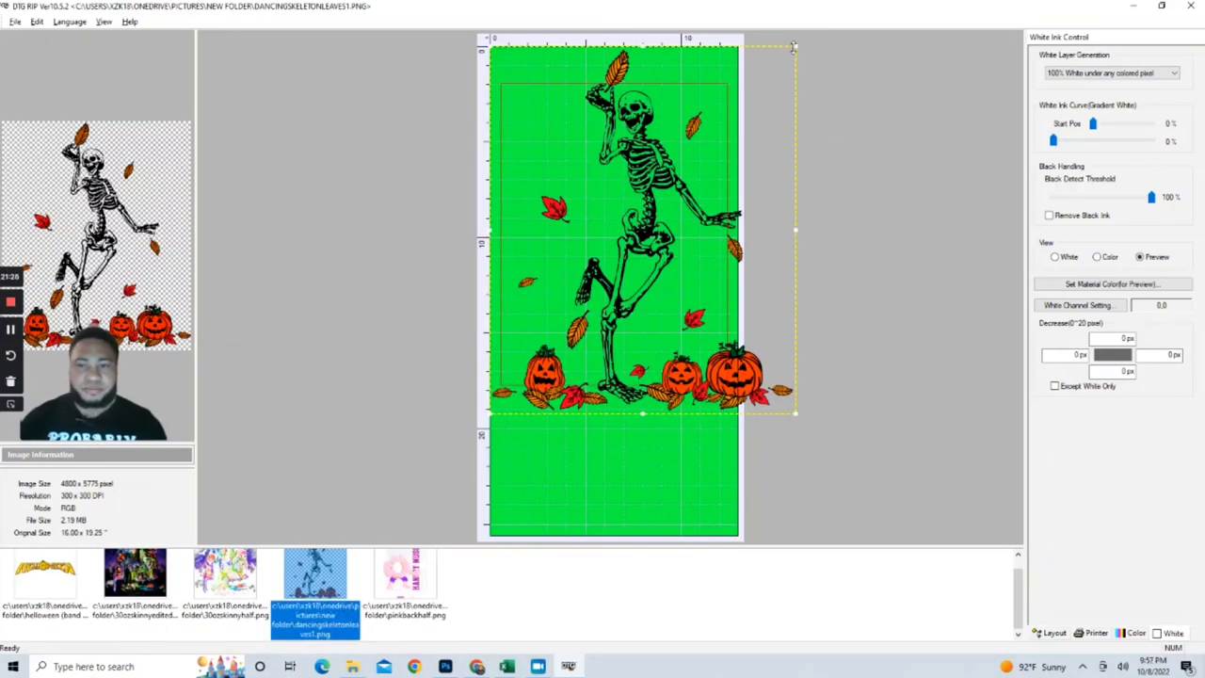
drag(794, 46, 744, 136)
mouse_move(622, 245)
mouse_down()
mouse_move(621, 188)
mouse_move(620, 230)
mouse_up()
Step: Preview the Helloween band logo on light gray material (192, 192, 192) and move the logo slightly to center it in the print frame
click(400, 582)
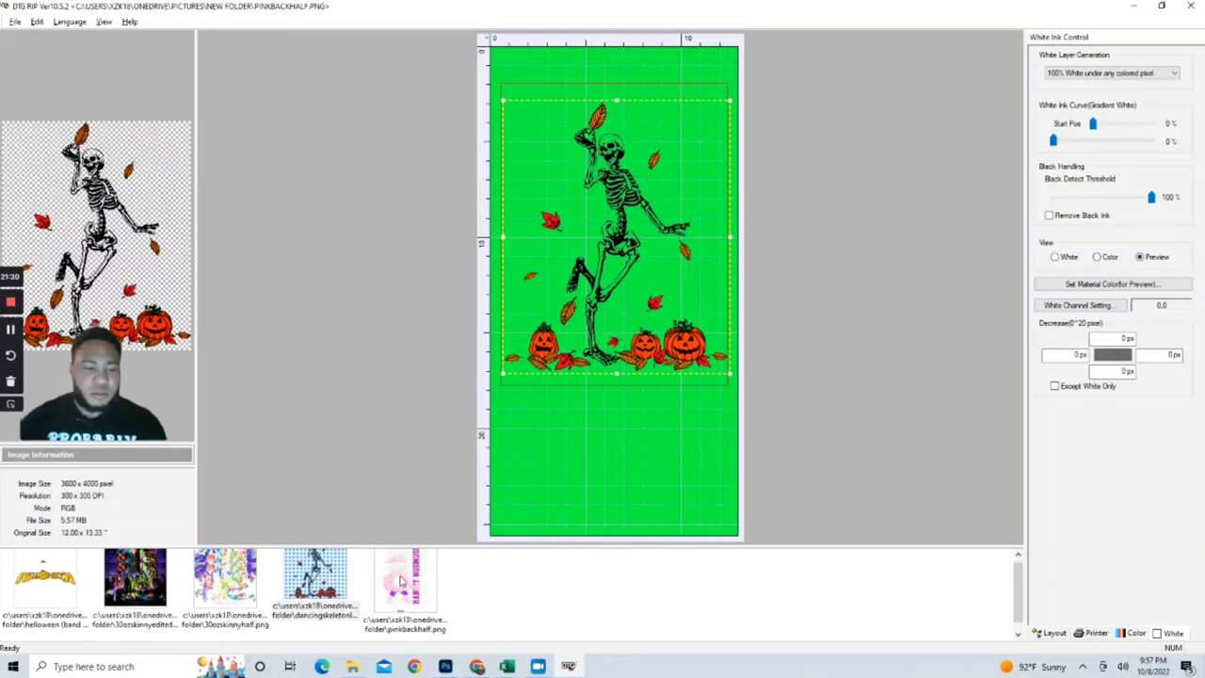
click(54, 591)
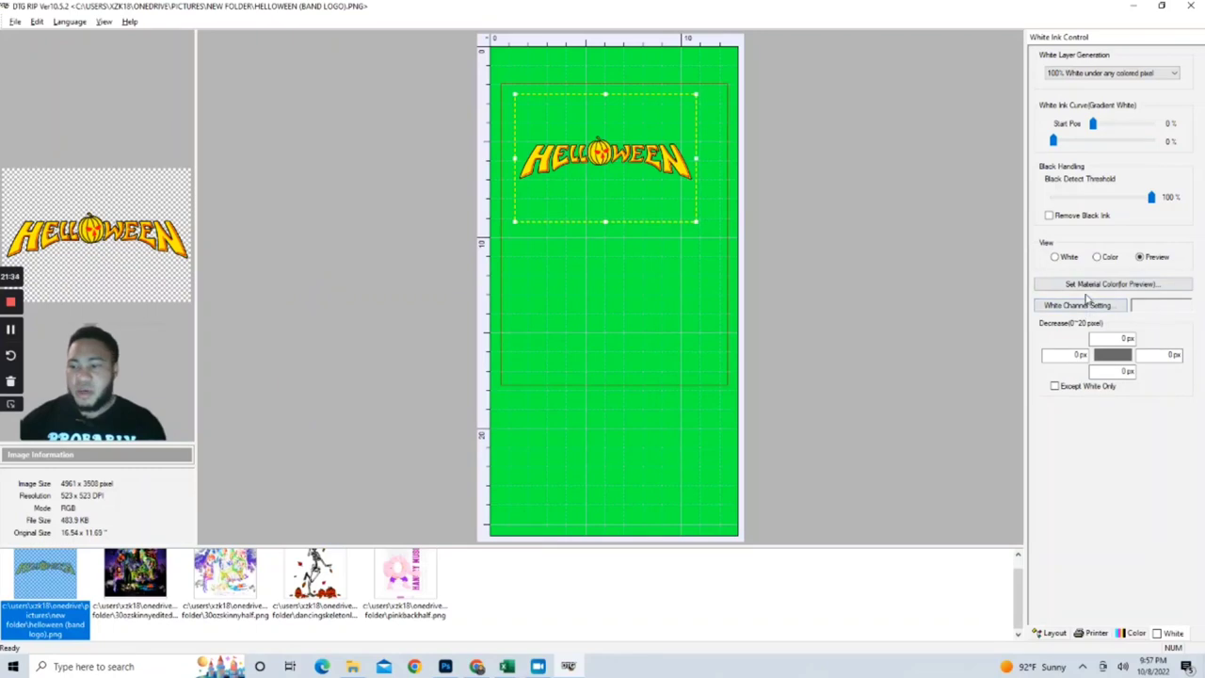
click(1088, 286)
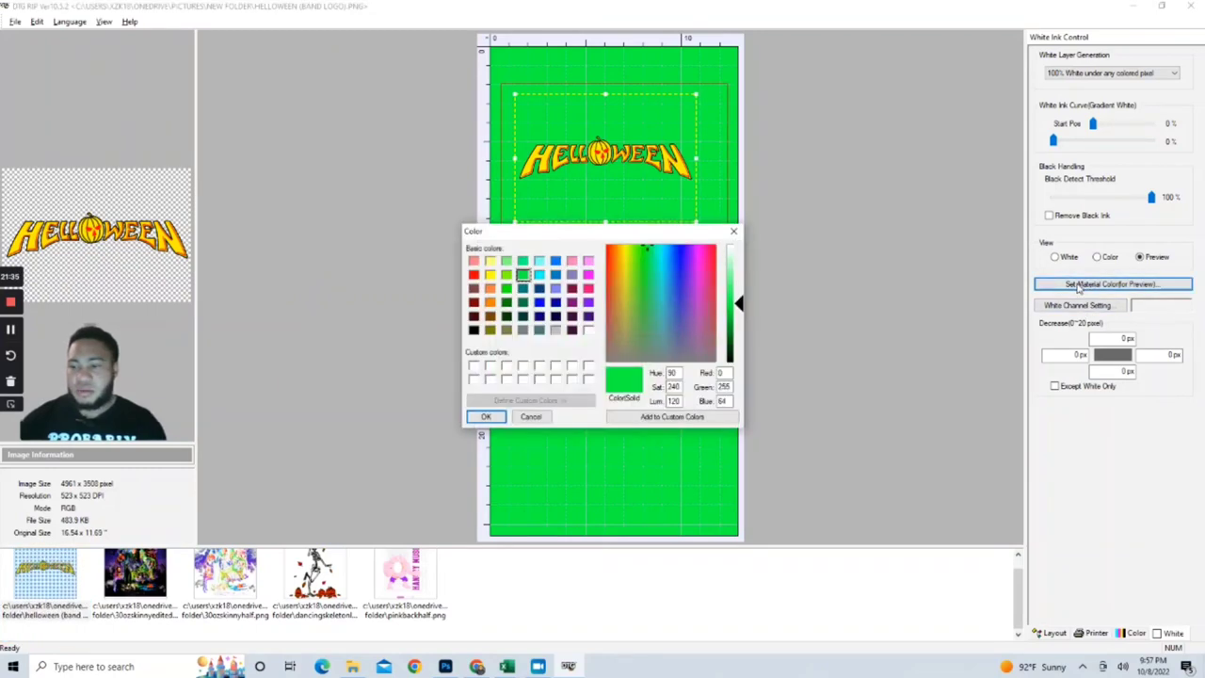
click(557, 329)
click(486, 416)
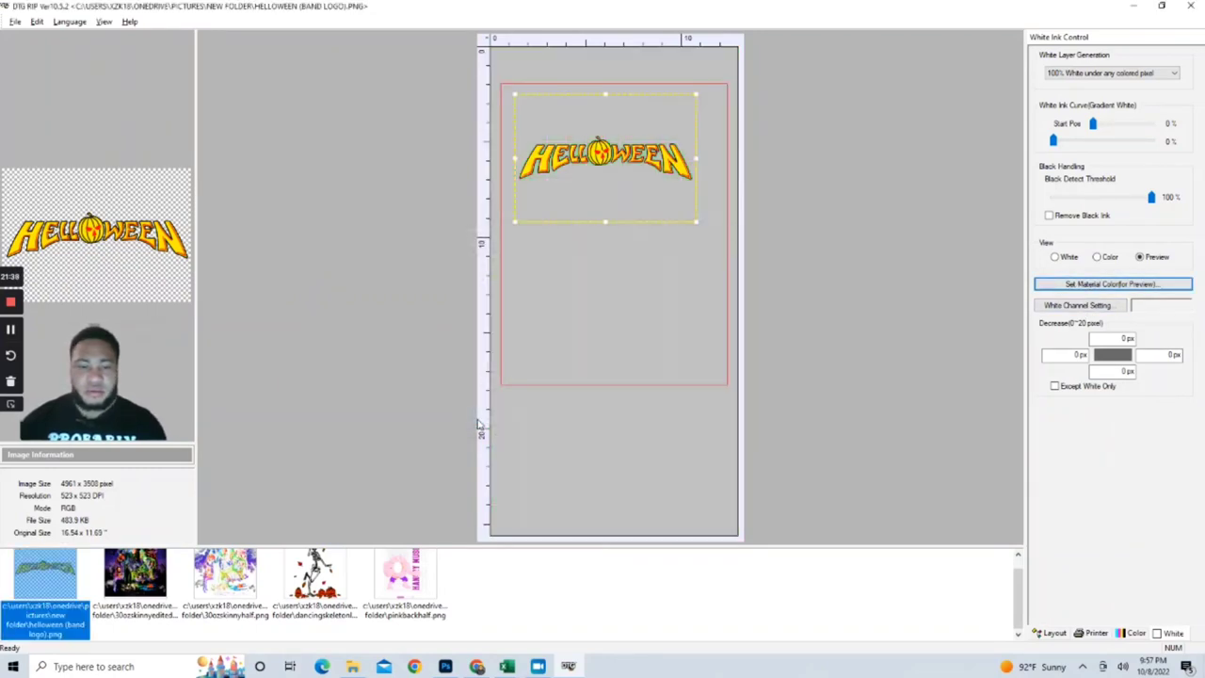
drag(616, 169, 626, 168)
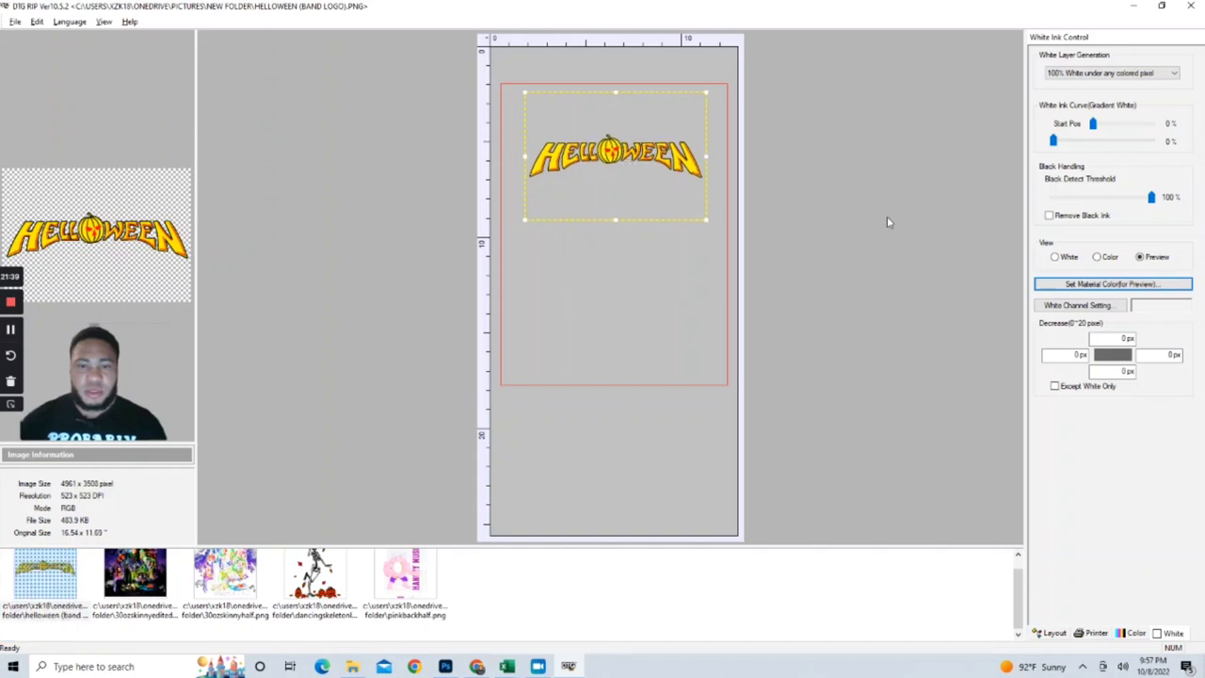
Step: Set the preview material to black for the dancingskeletonleaves1 image and compare its color layer with the combined preview
click(318, 567)
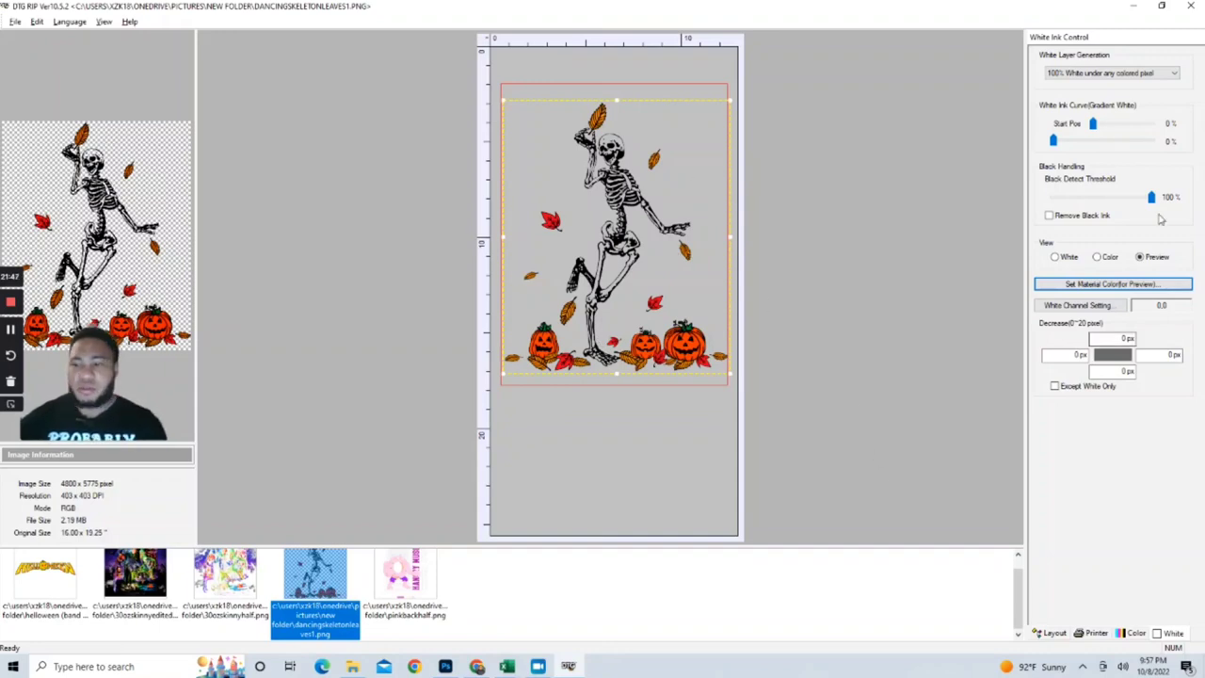
click(1111, 284)
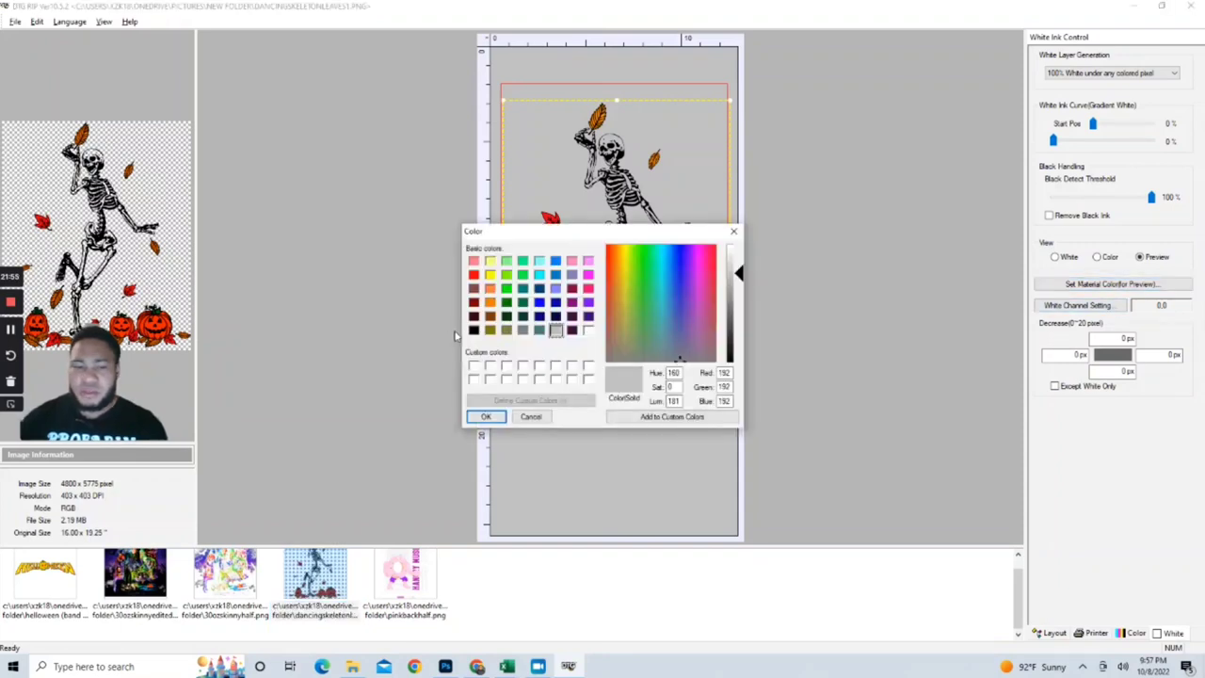
click(473, 329)
click(486, 416)
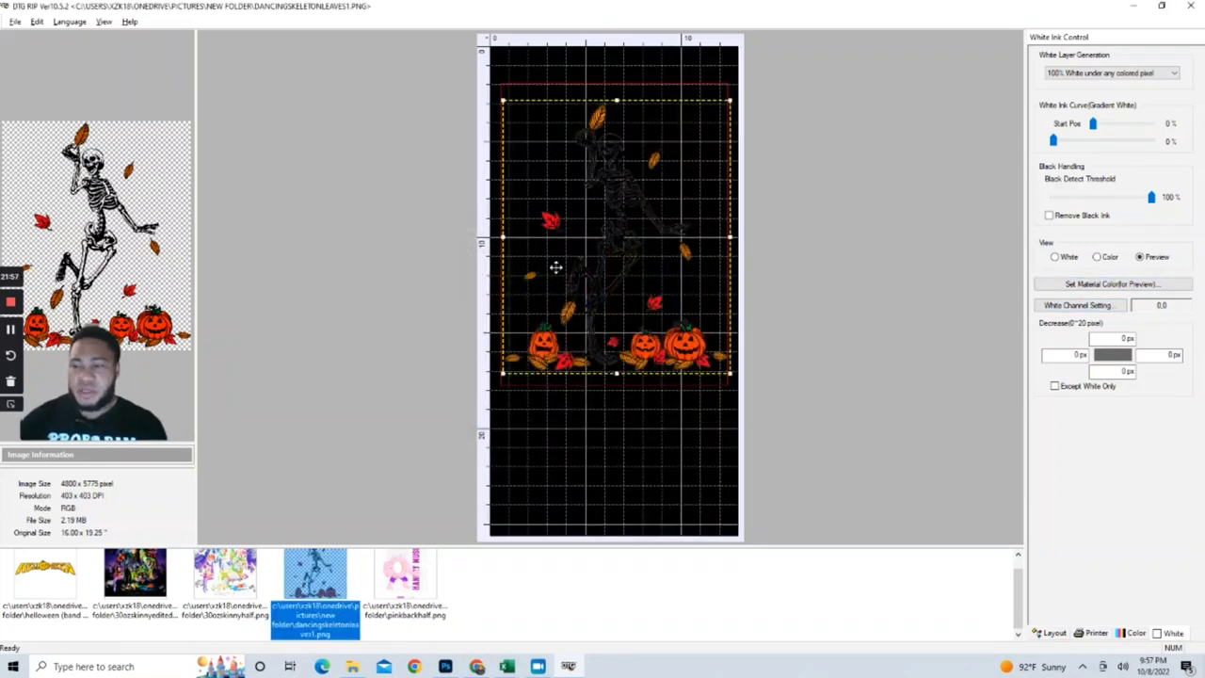
click(1097, 257)
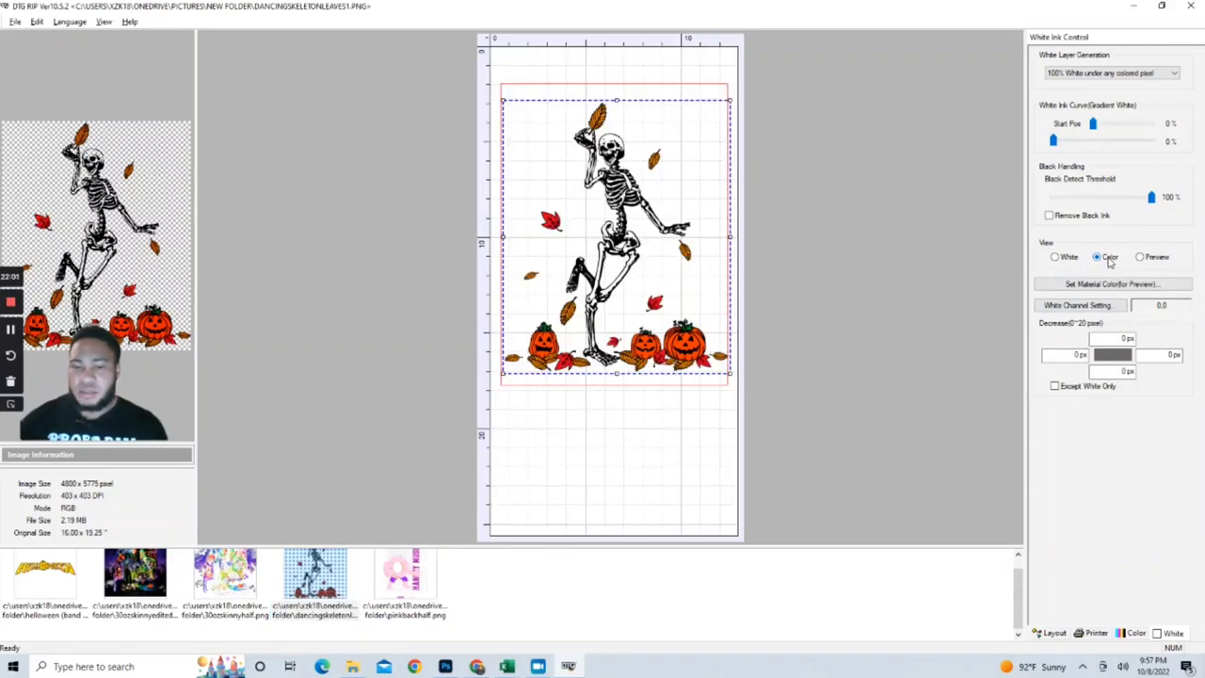
click(1141, 257)
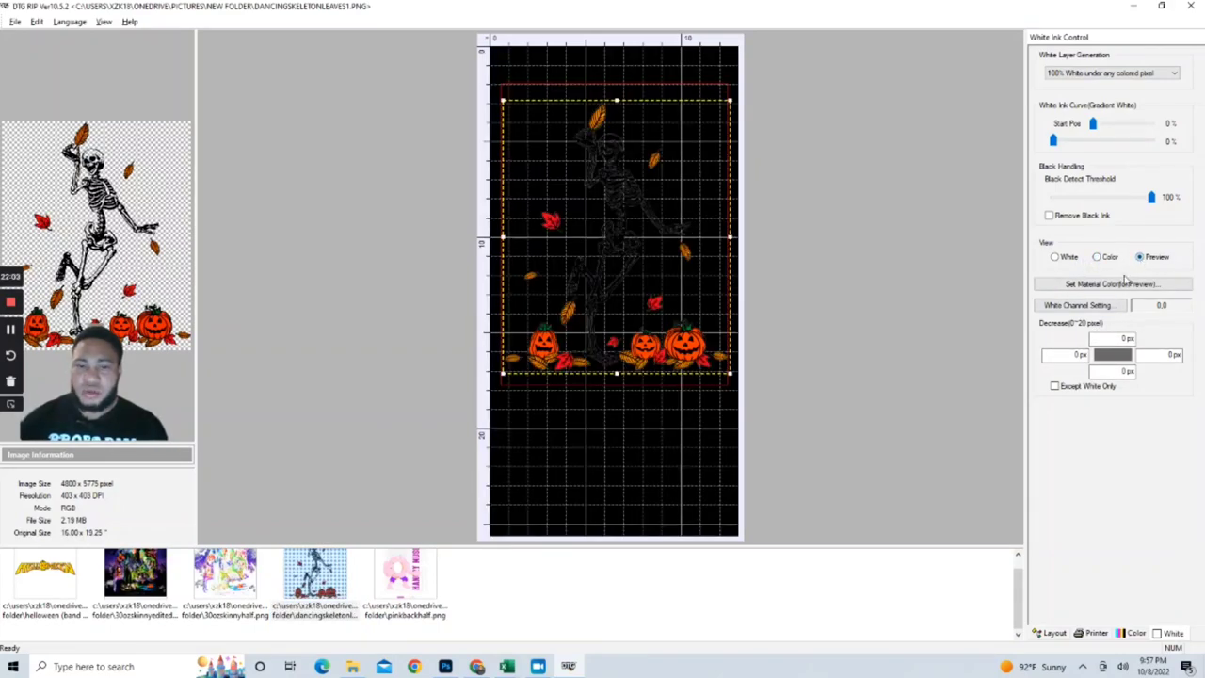
Step: Review PinkBackHalf's white channel setting and accept it with channels 1 and 2 enabled
click(401, 584)
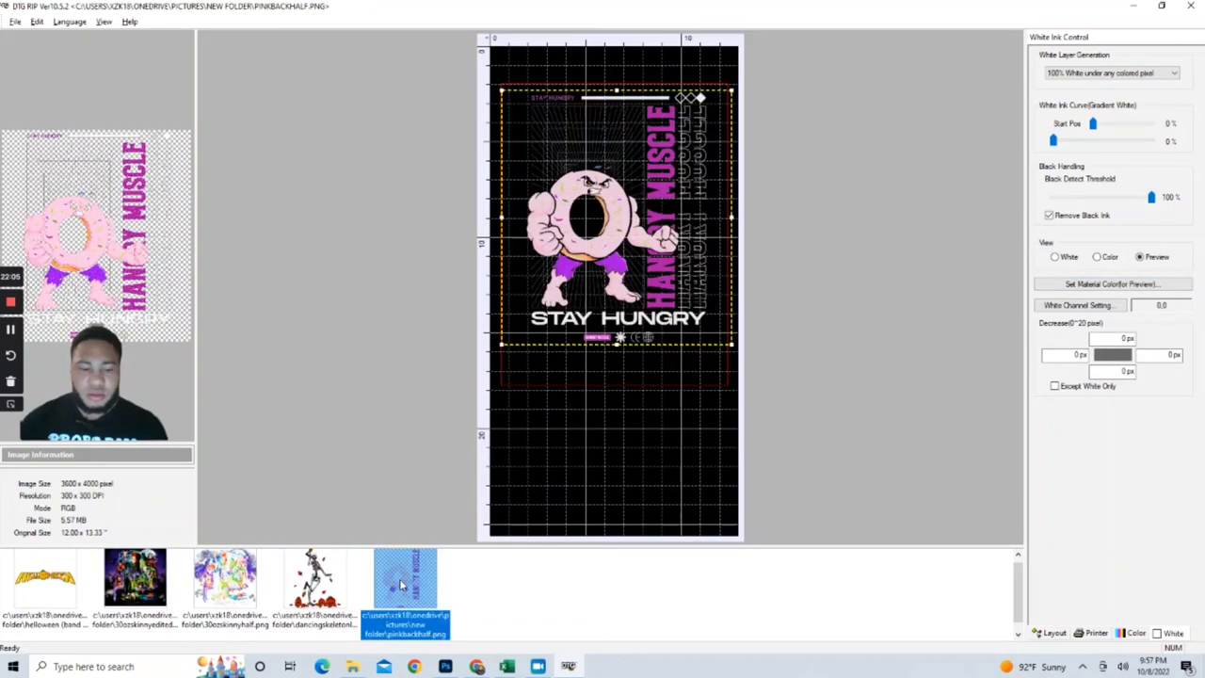
click(1083, 306)
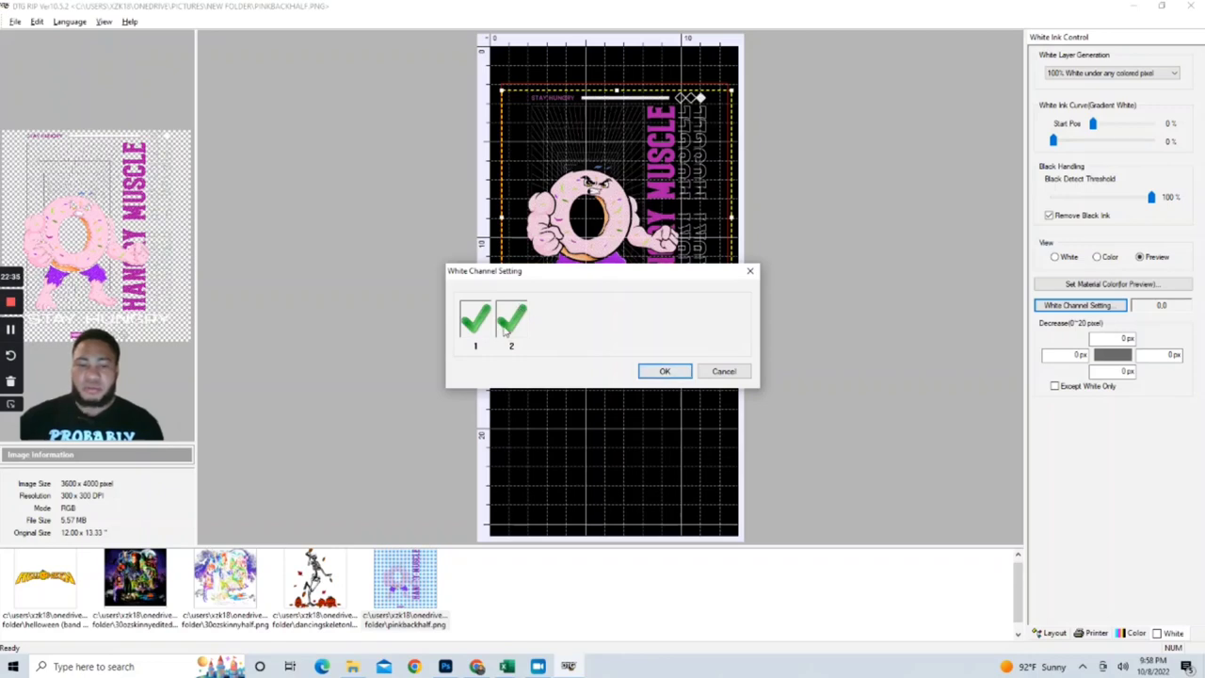
click(671, 370)
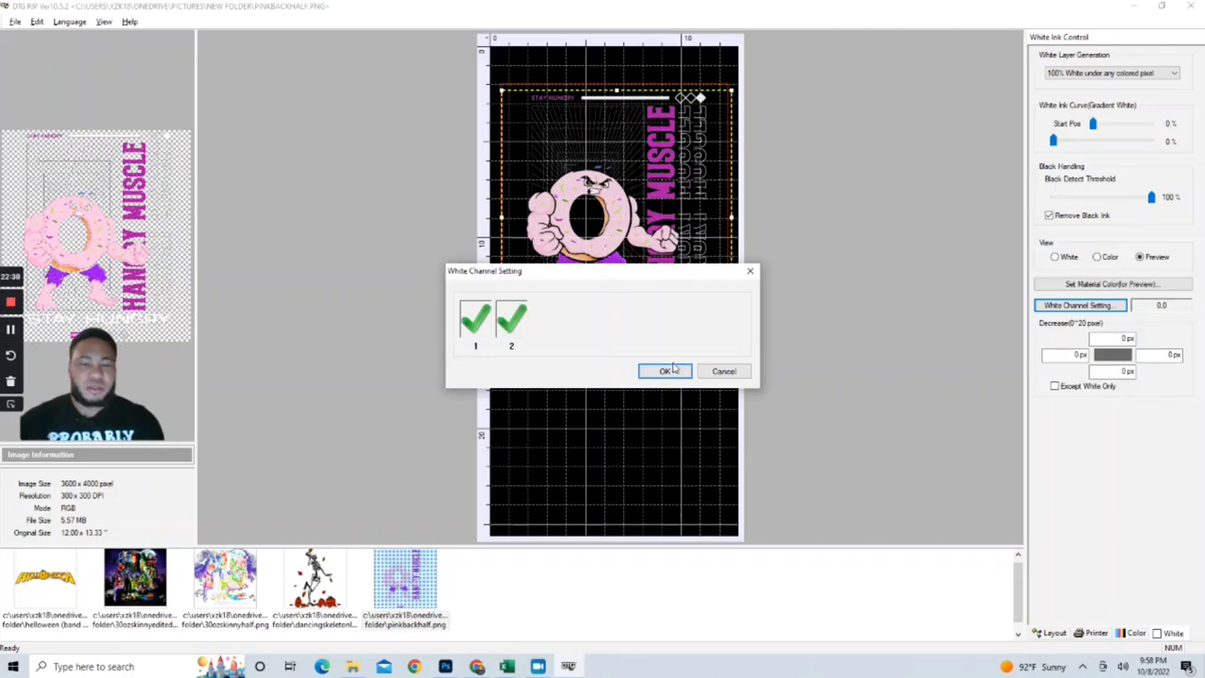
click(684, 373)
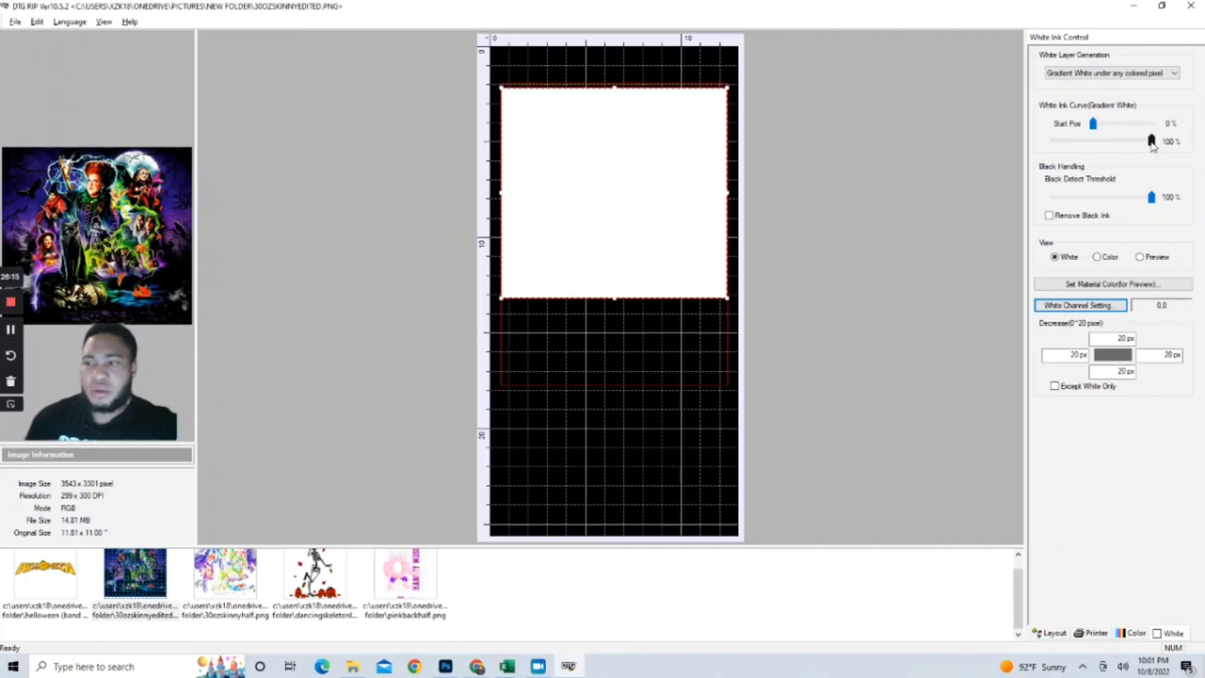
Step: Lower the gradient white ink curve of the 30ozskinnyedited image to 67%
drag(1150, 142, 1135, 143)
drag(1128, 148, 1121, 147)
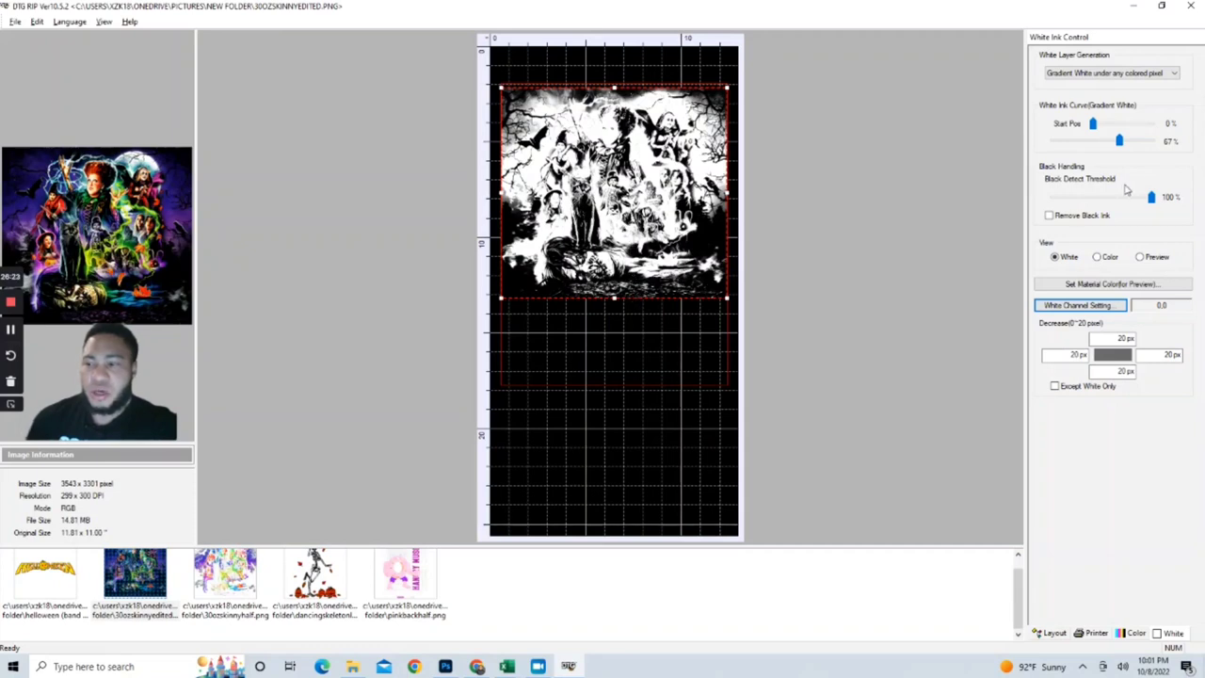
Step: Reset the white layer decrease to 0 px on all four sides of the 30ozskinnyedited image
double_click(1168, 355)
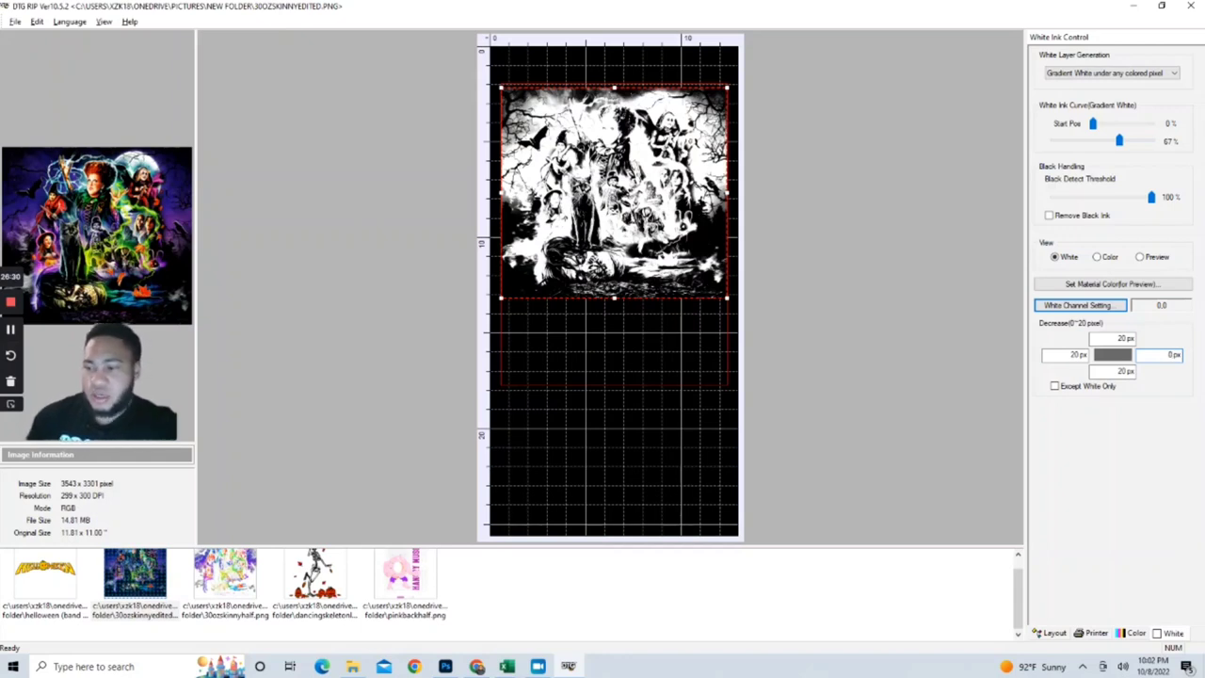
double_click(1123, 338)
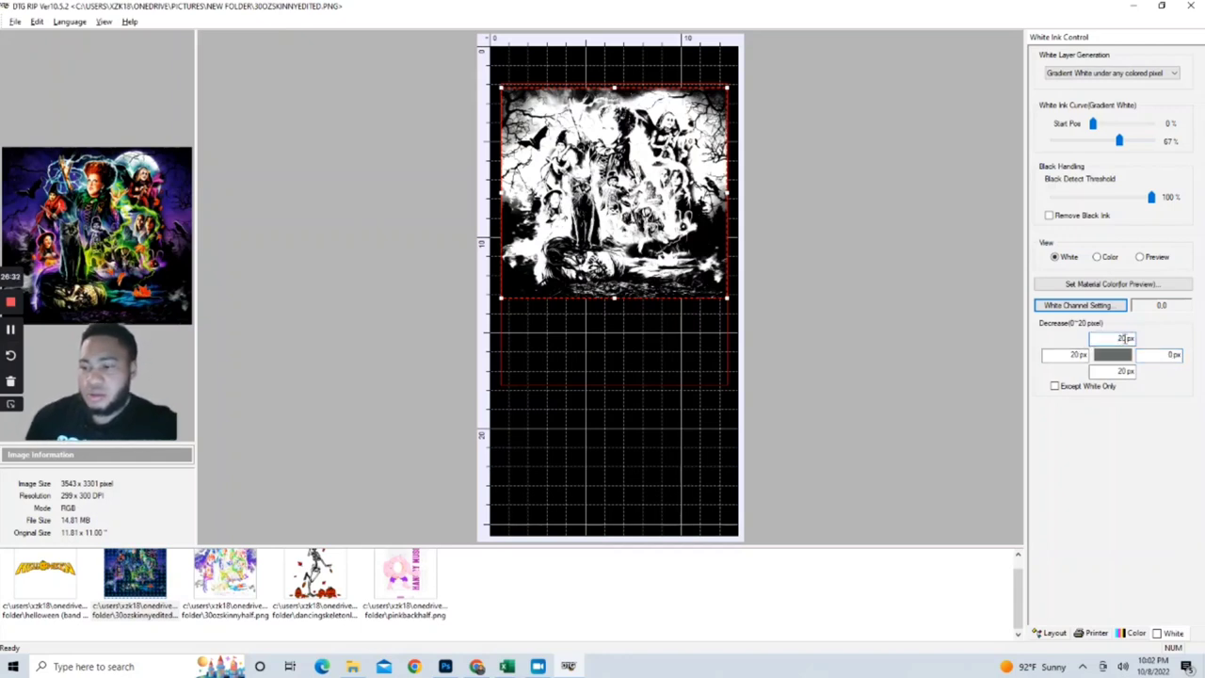
drag(1122, 338, 1108, 338)
text(0)
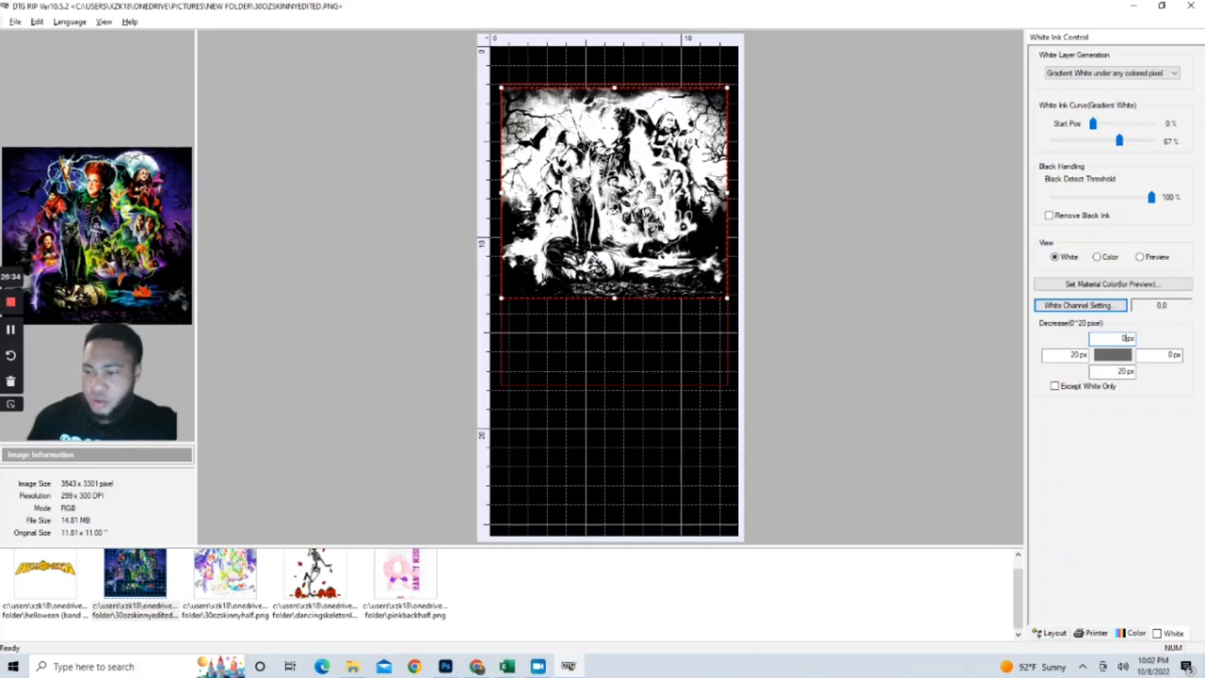
double_click(1079, 355)
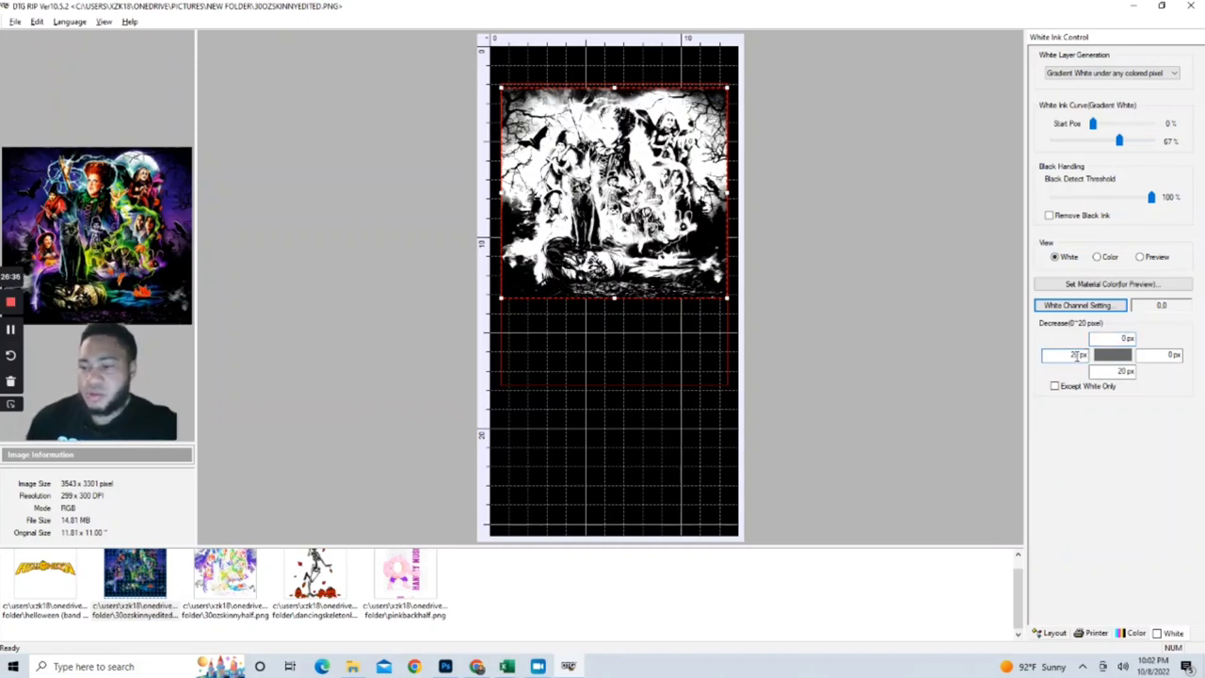
drag(1079, 355, 1058, 355)
text(0)
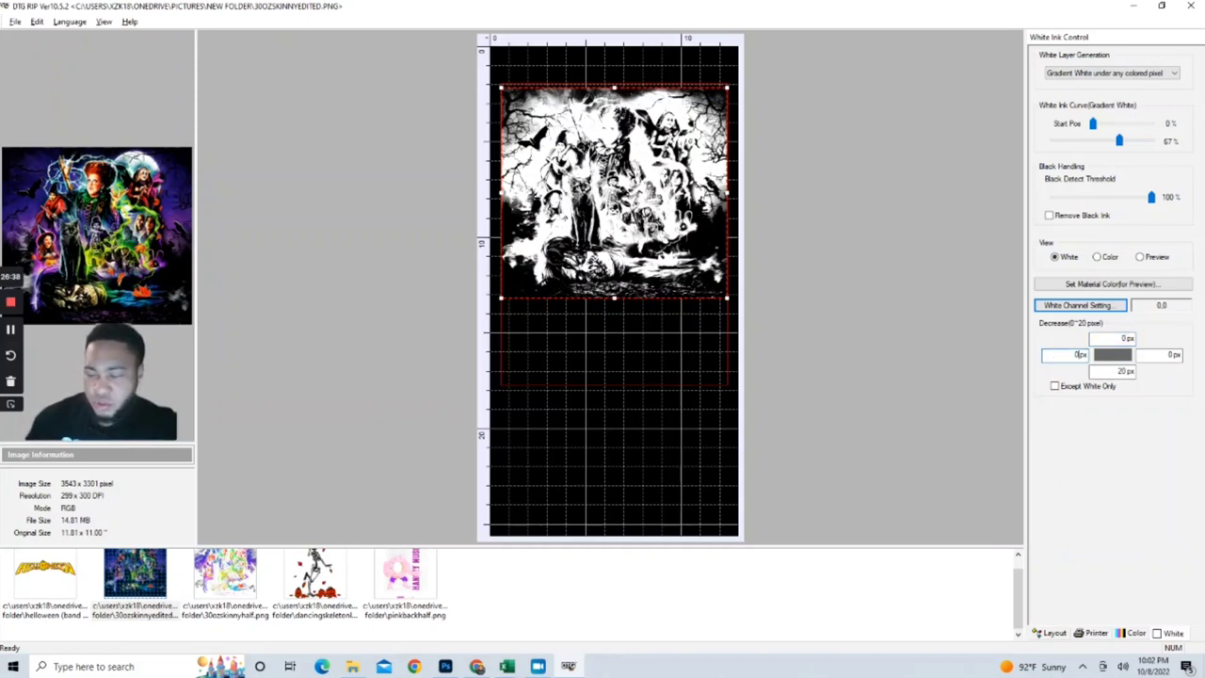
double_click(1126, 372)
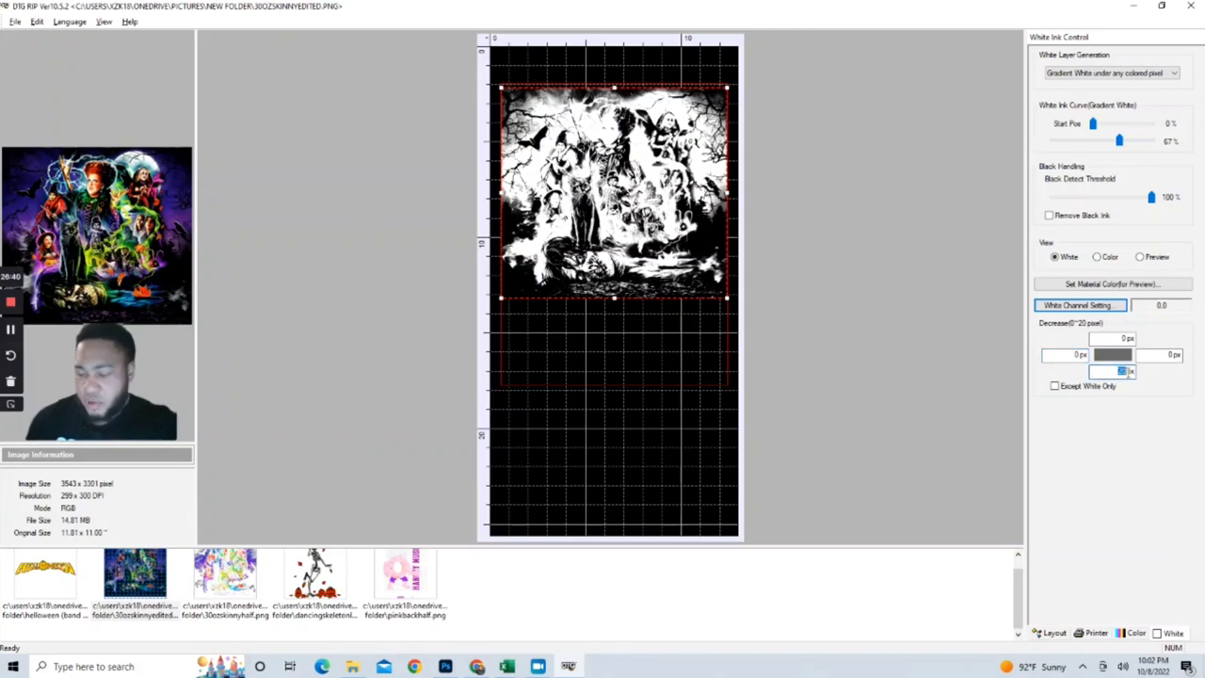
text(0)
click(918, 356)
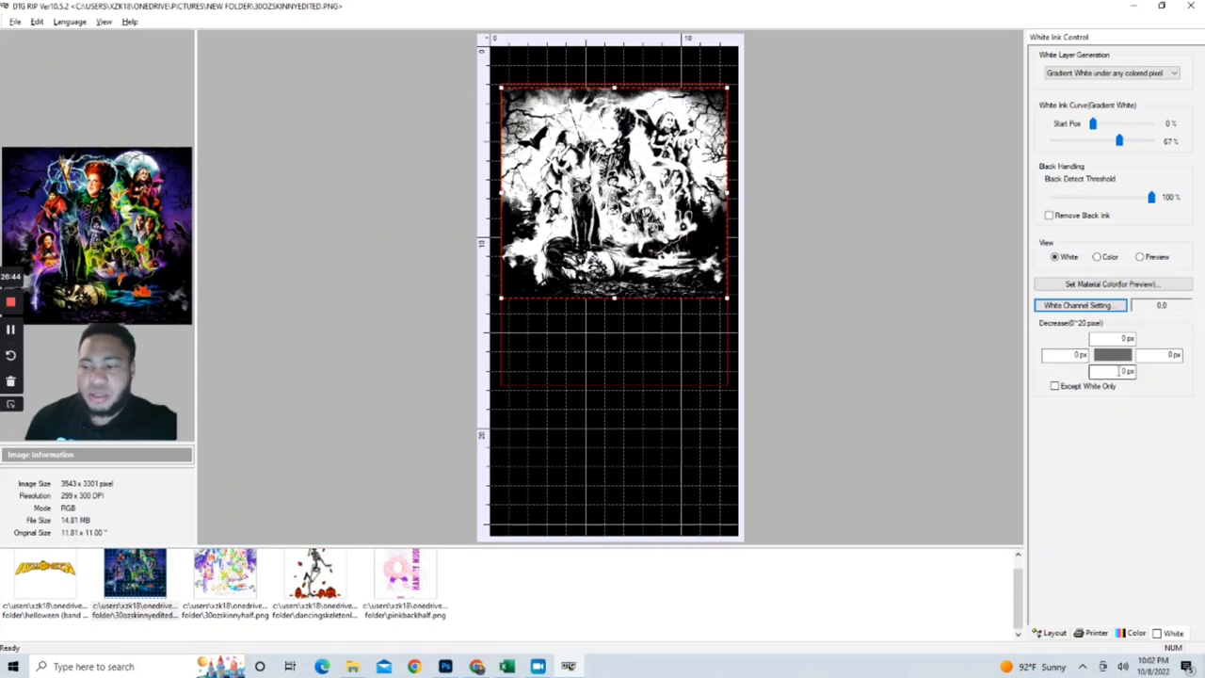
double_click(1078, 355)
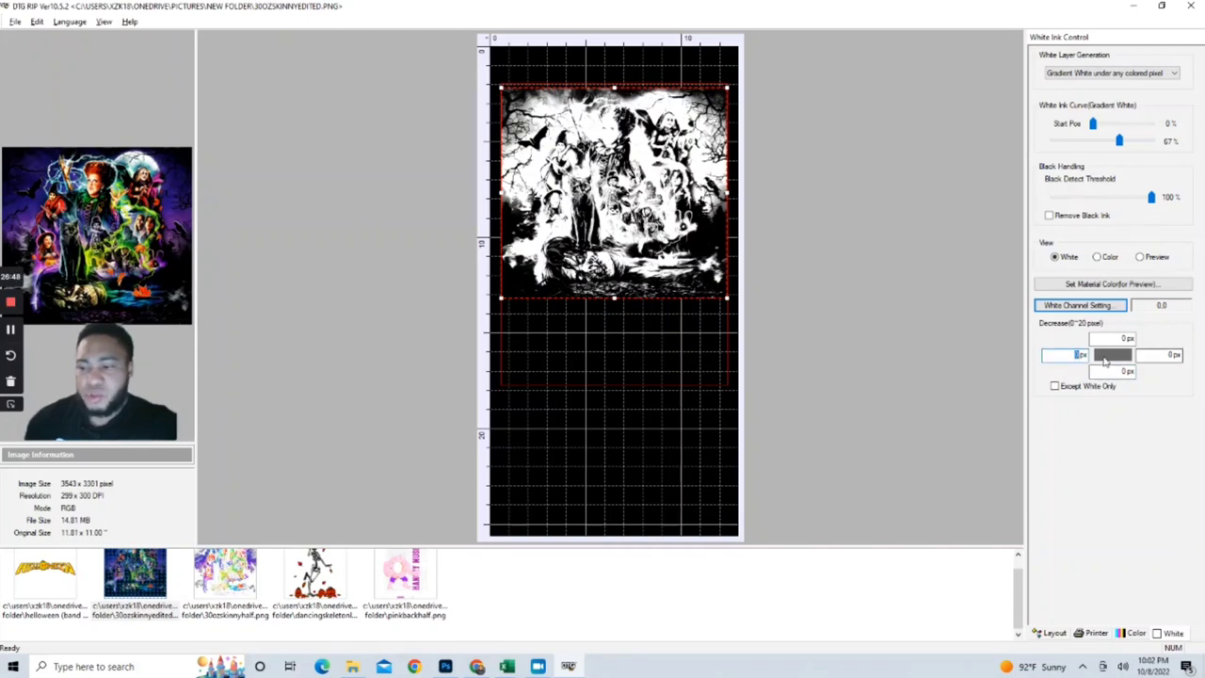
Step: Show PinkBackHalf and examine its white layer and color layer
click(405, 577)
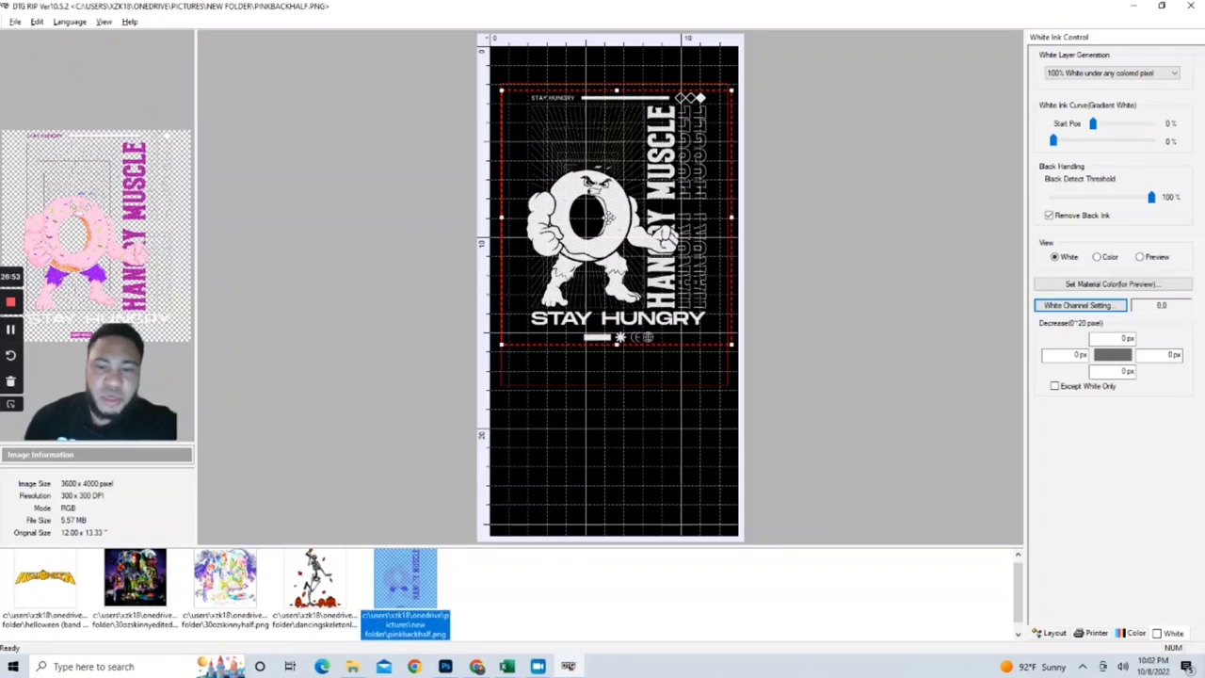
click(1098, 257)
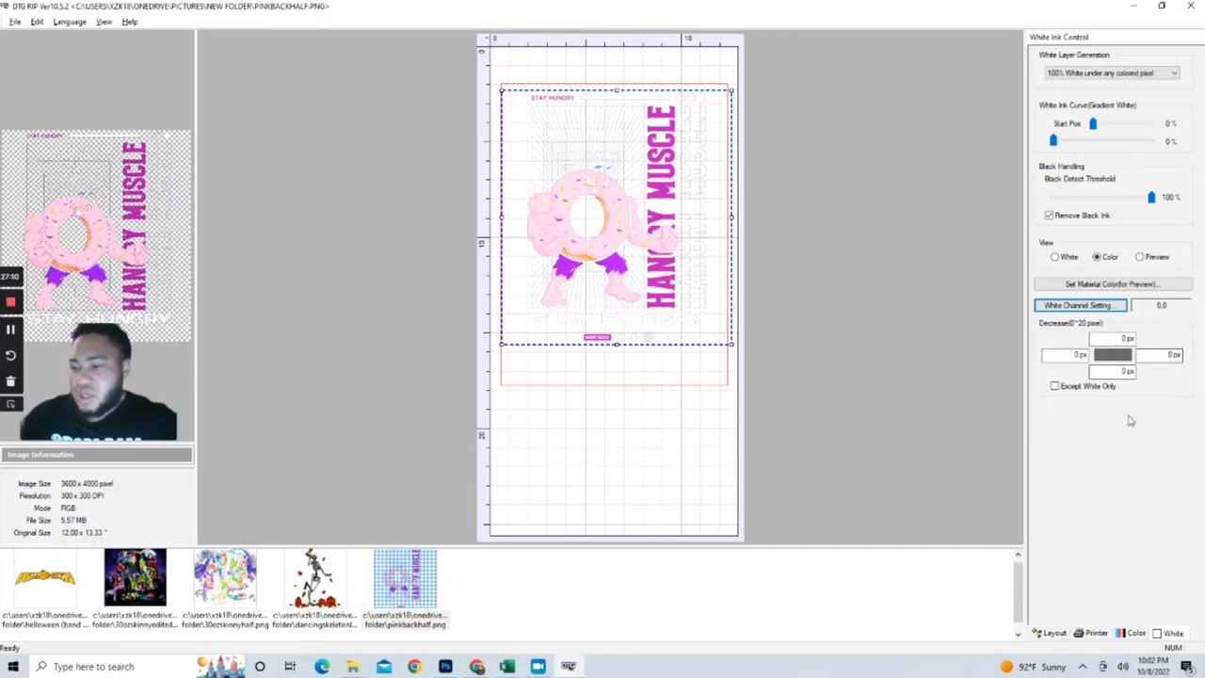
Step: Review PinkBackHalf's color management and white ink settings, and show its layout settings
click(1135, 634)
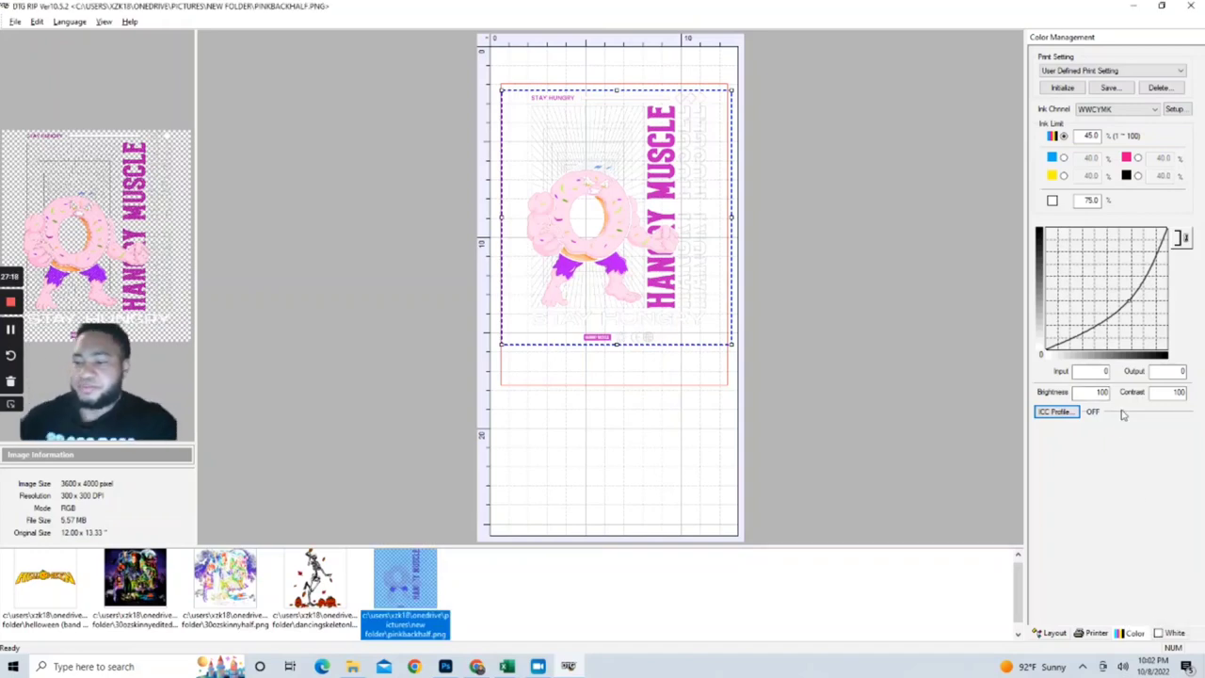
click(1172, 633)
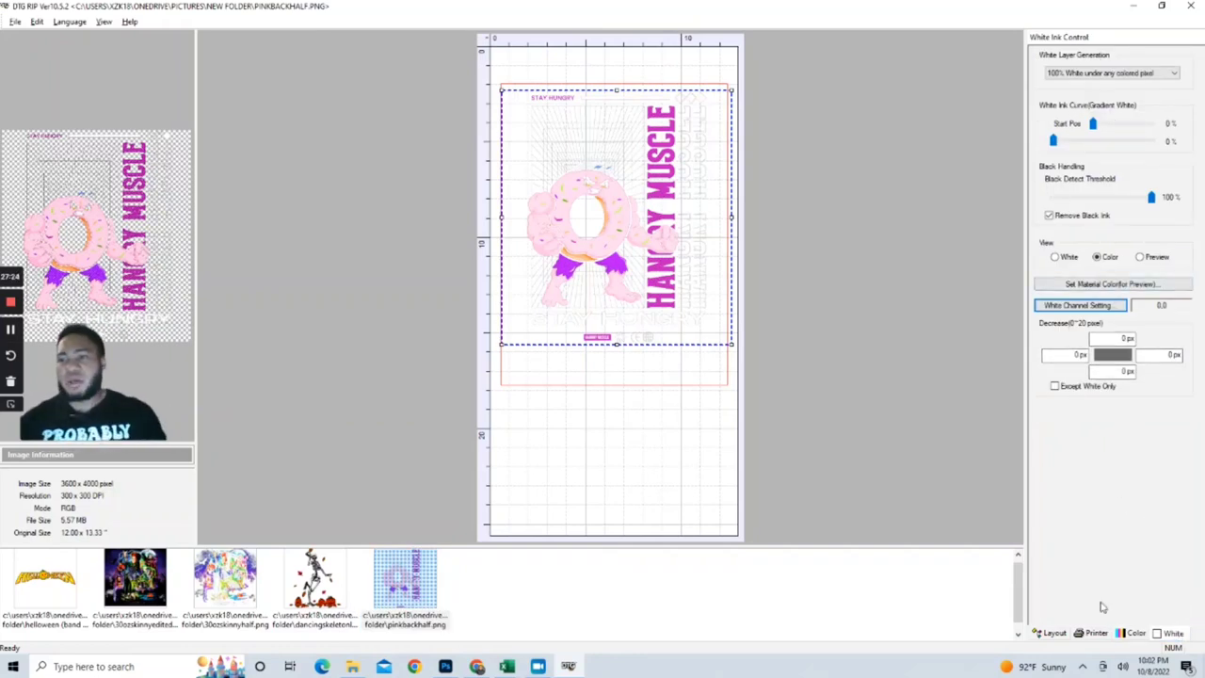
click(1057, 634)
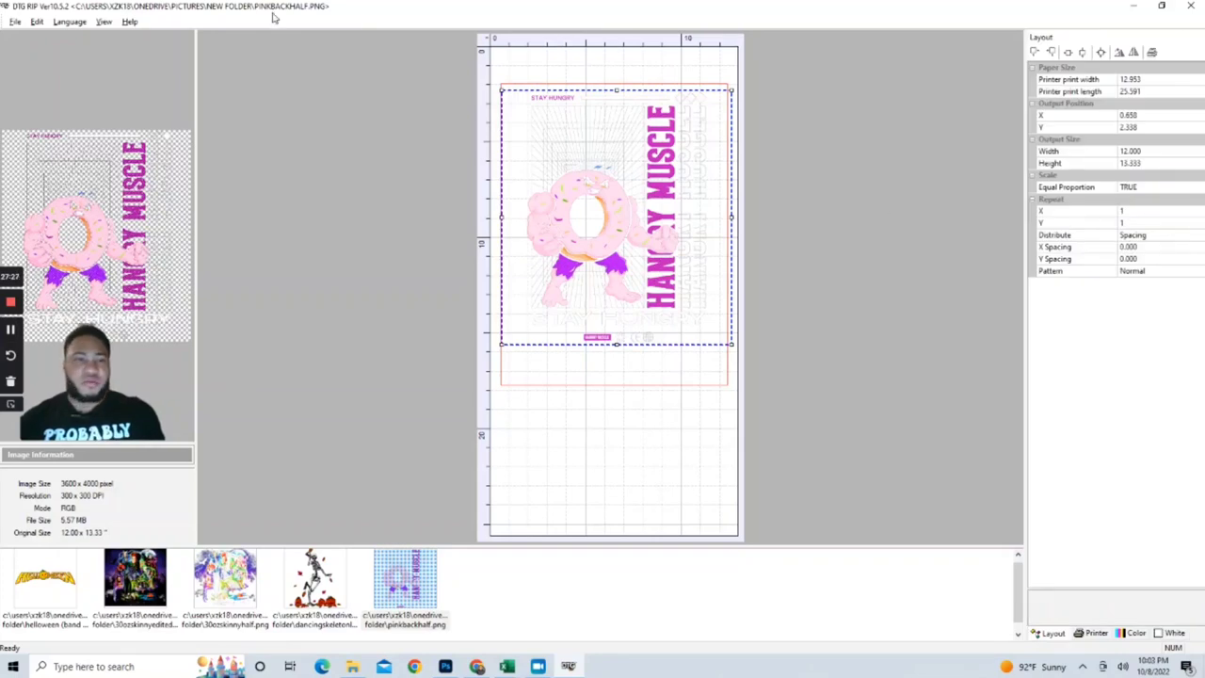
Step: Open the template settings and set the rectangular template's Start X and Start Y to 0
click(105, 22)
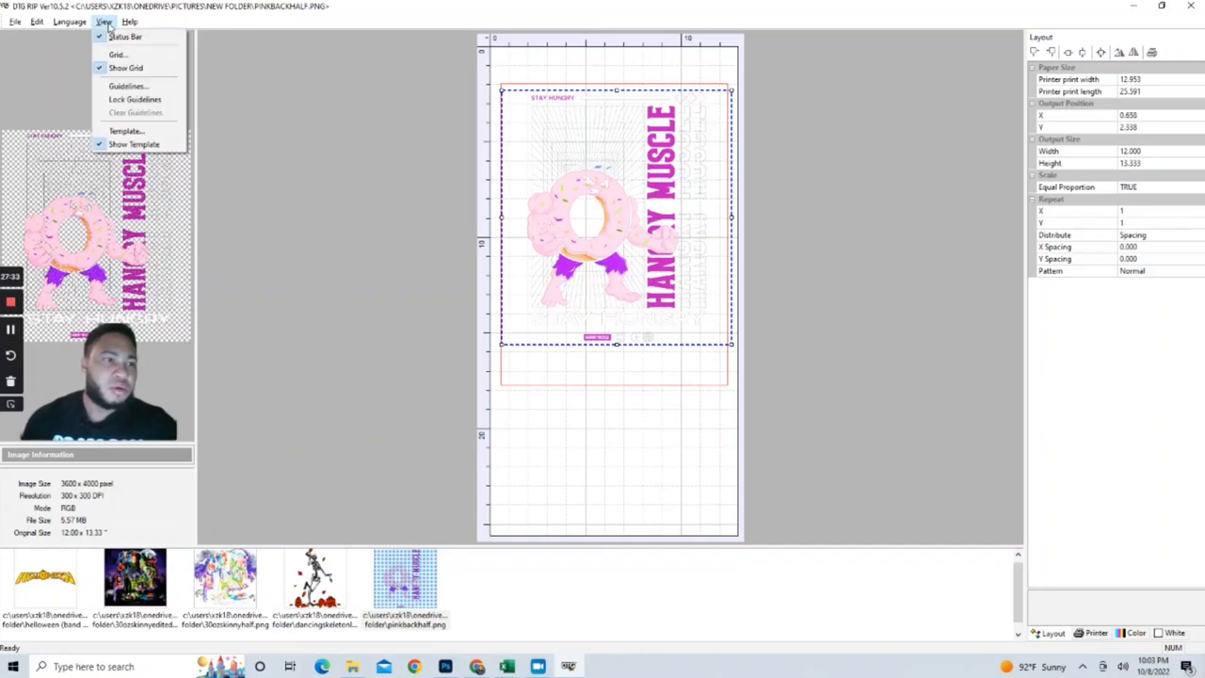
click(132, 132)
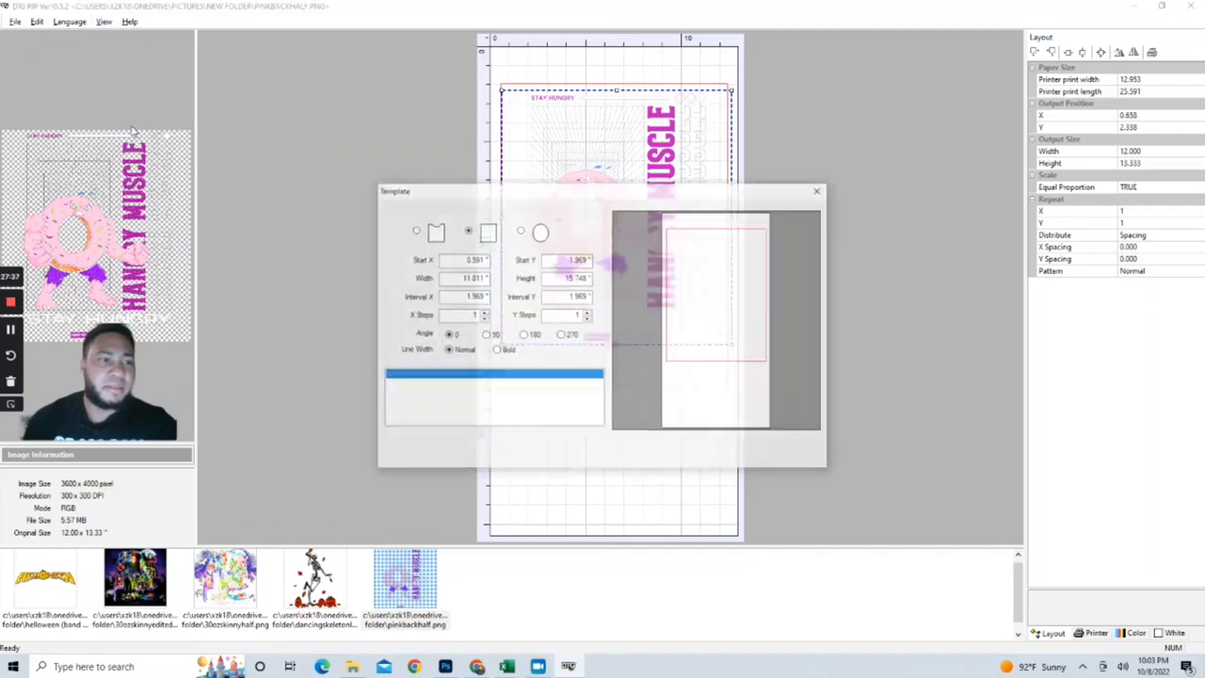
double_click(479, 261)
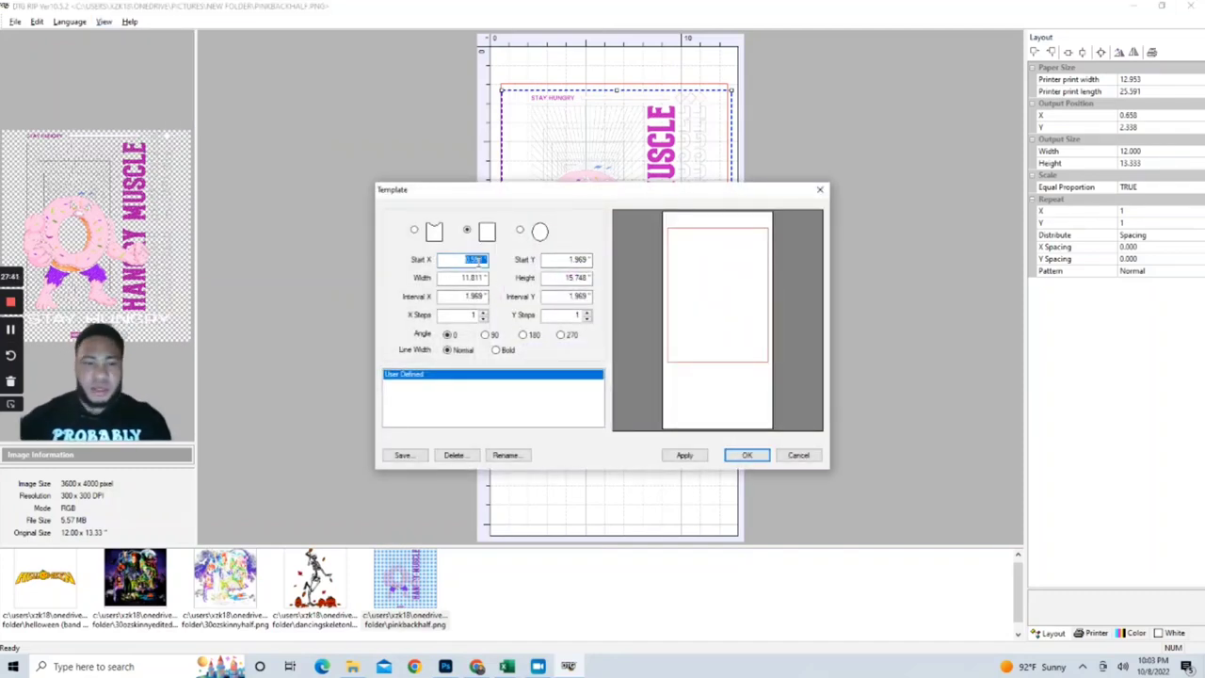
text(0)
click(576, 261)
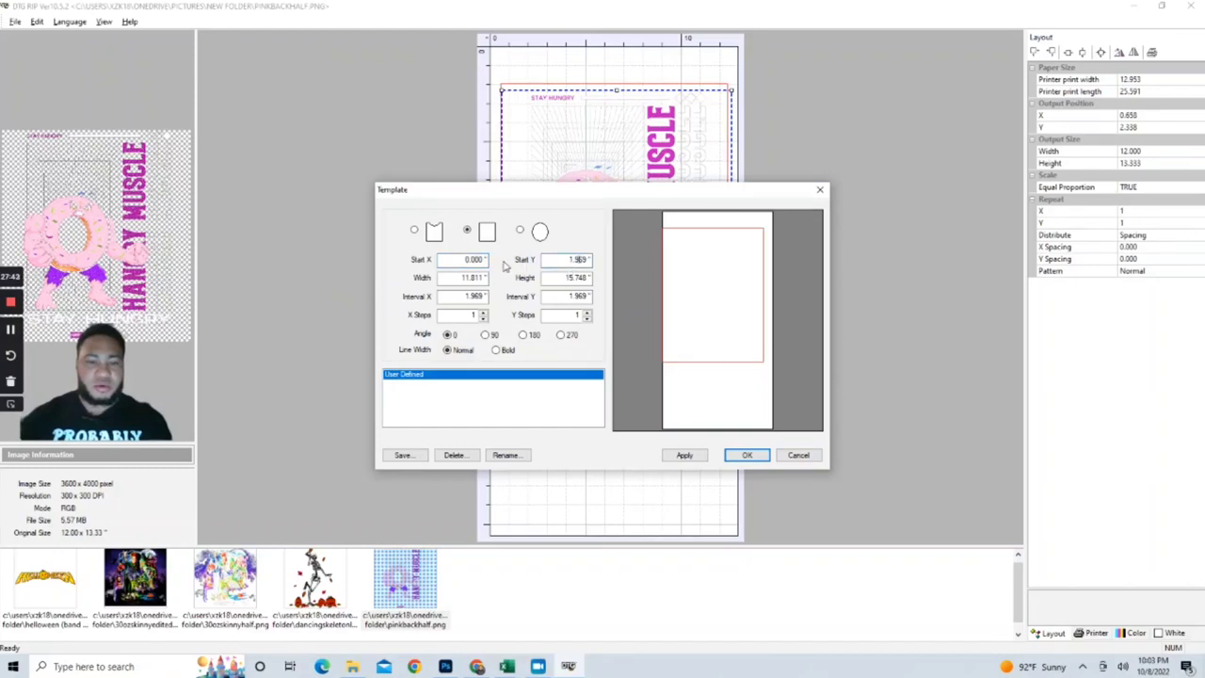
double_click(581, 262)
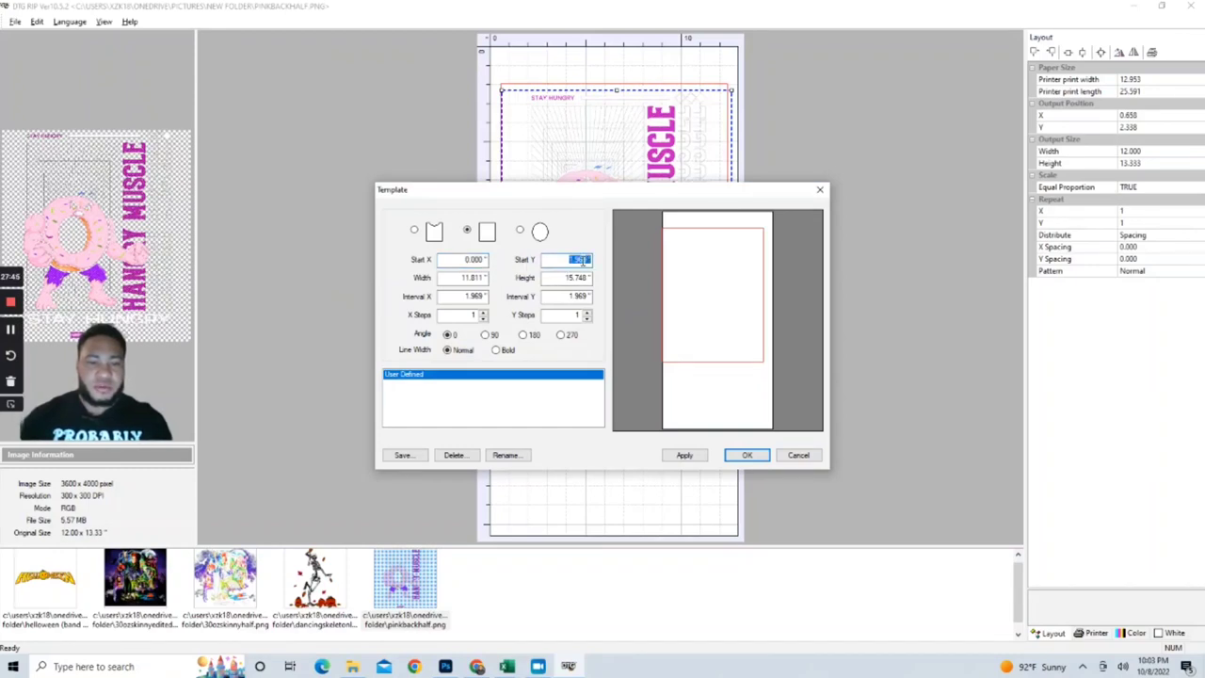
text(0)
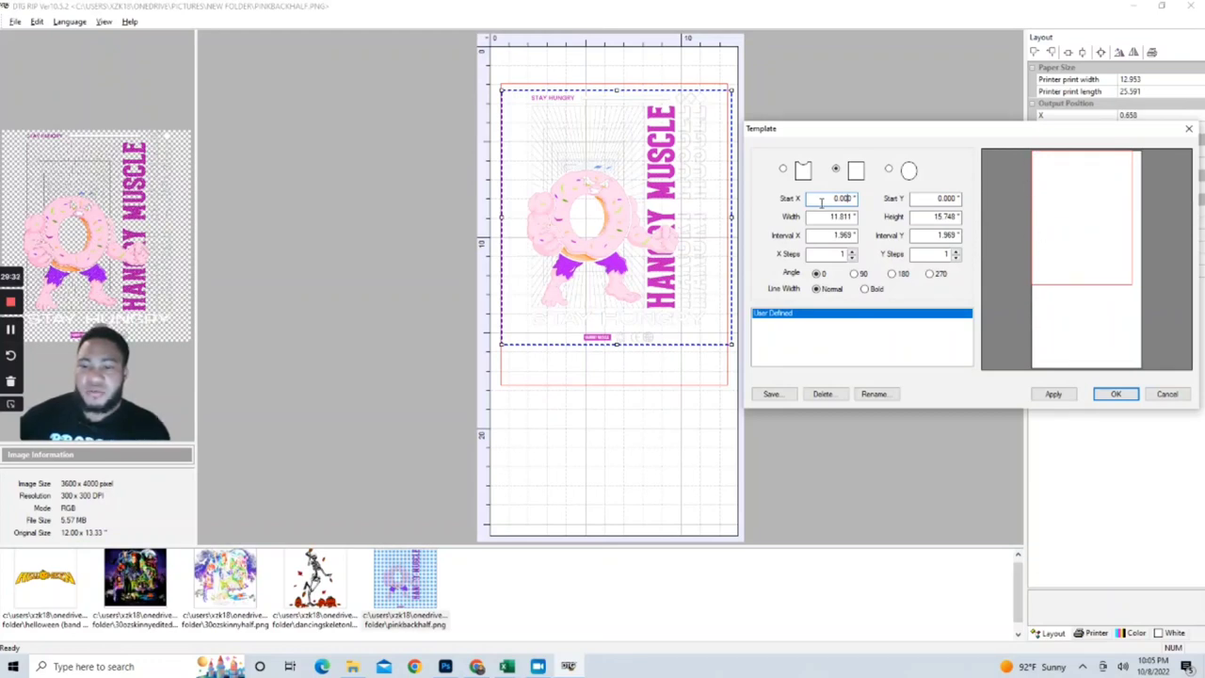
Step: Set the rectangular template's width to 12.676 inches
click(938, 198)
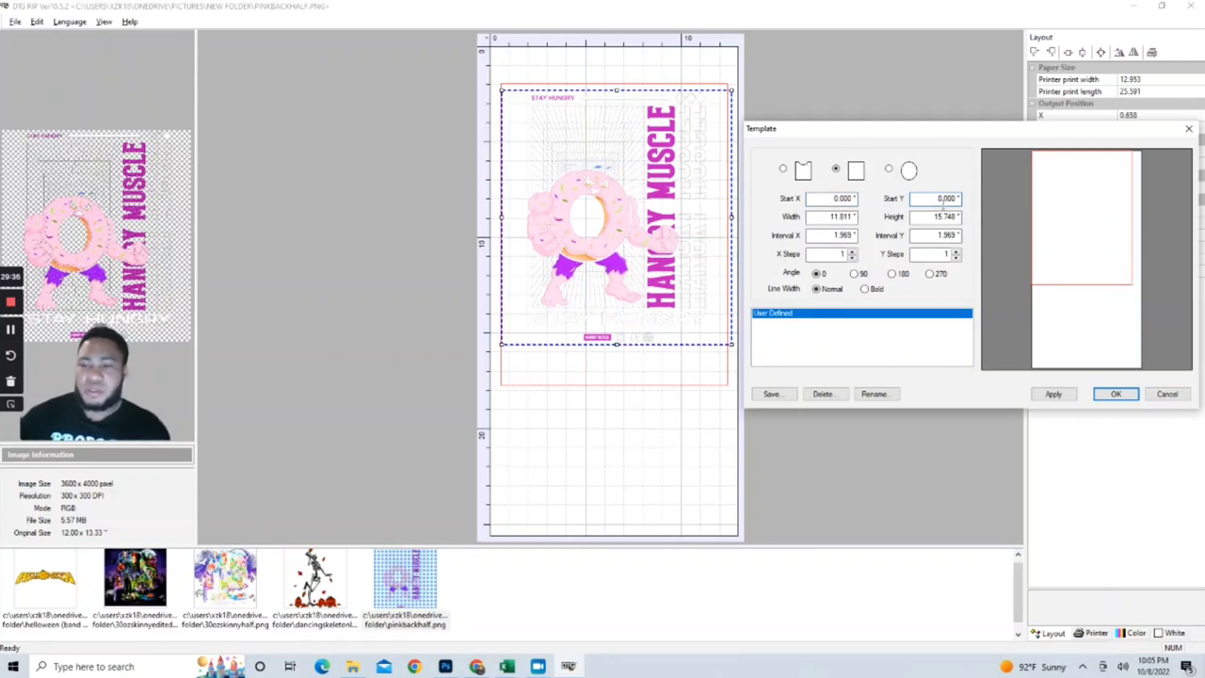
drag(850, 216, 824, 219)
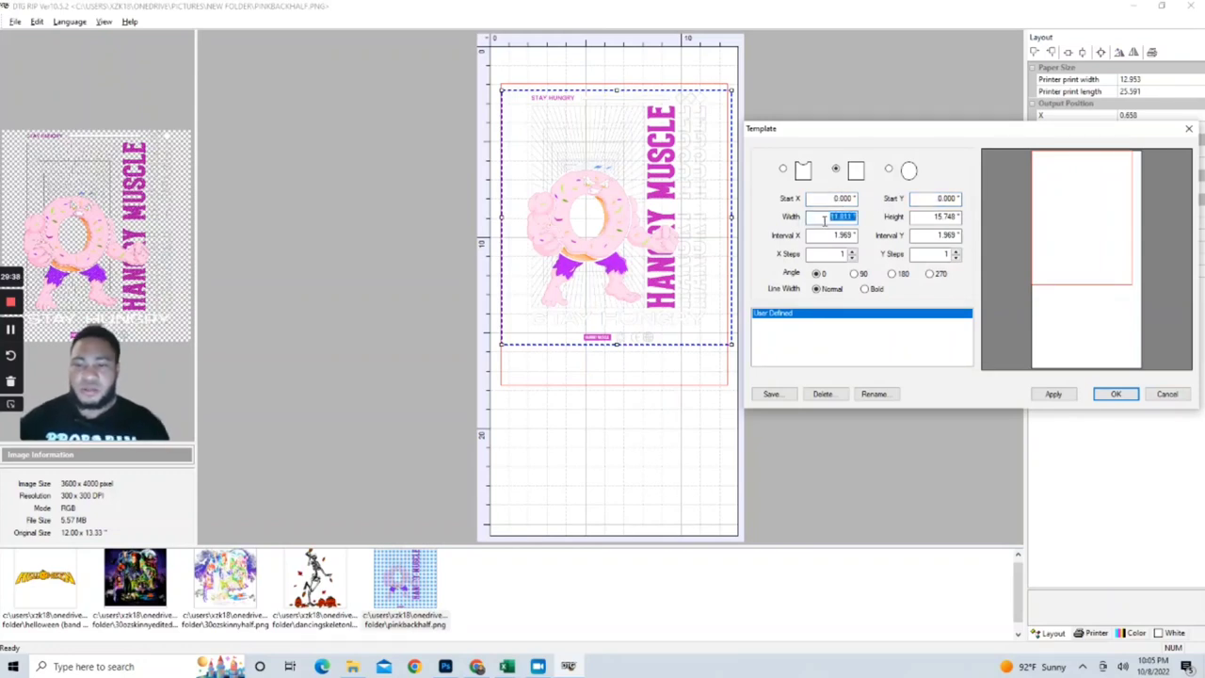
key(BackSpace)
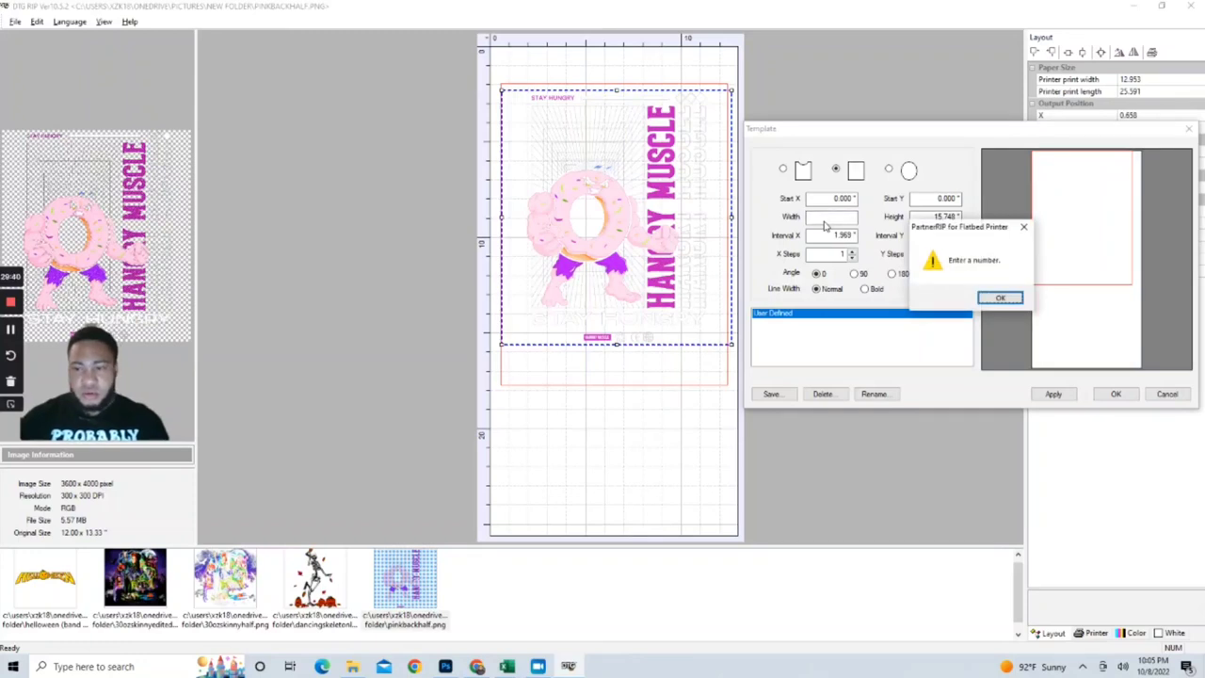
click(1000, 298)
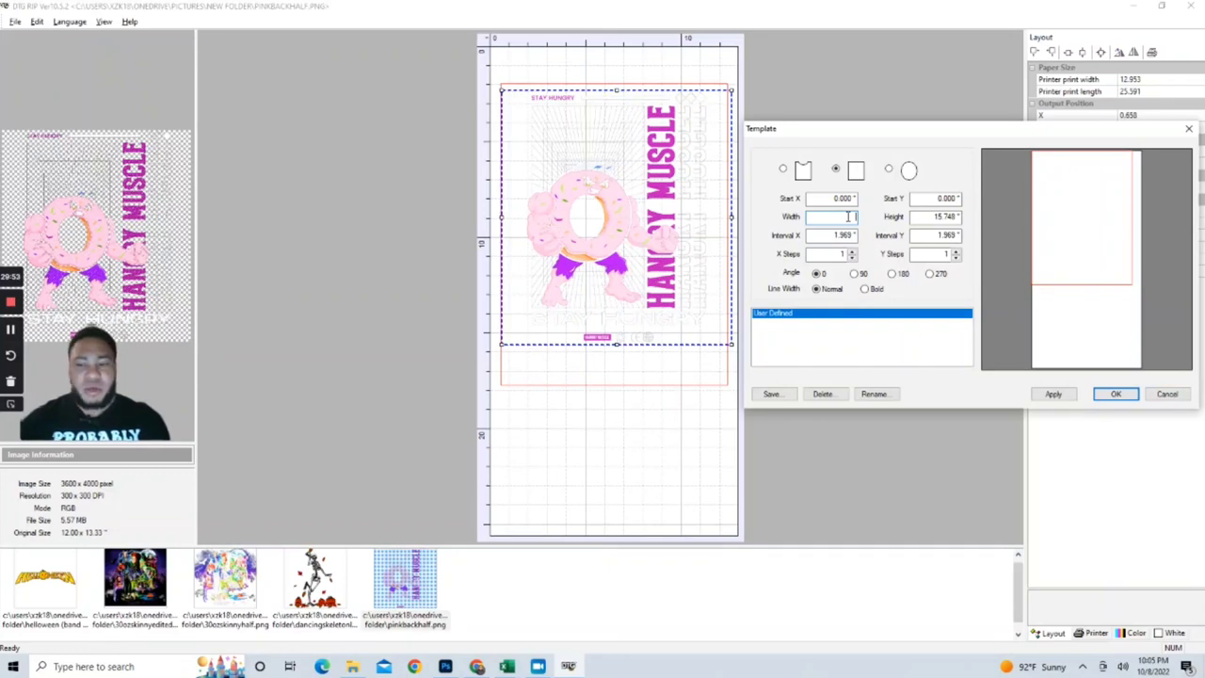
text(12)
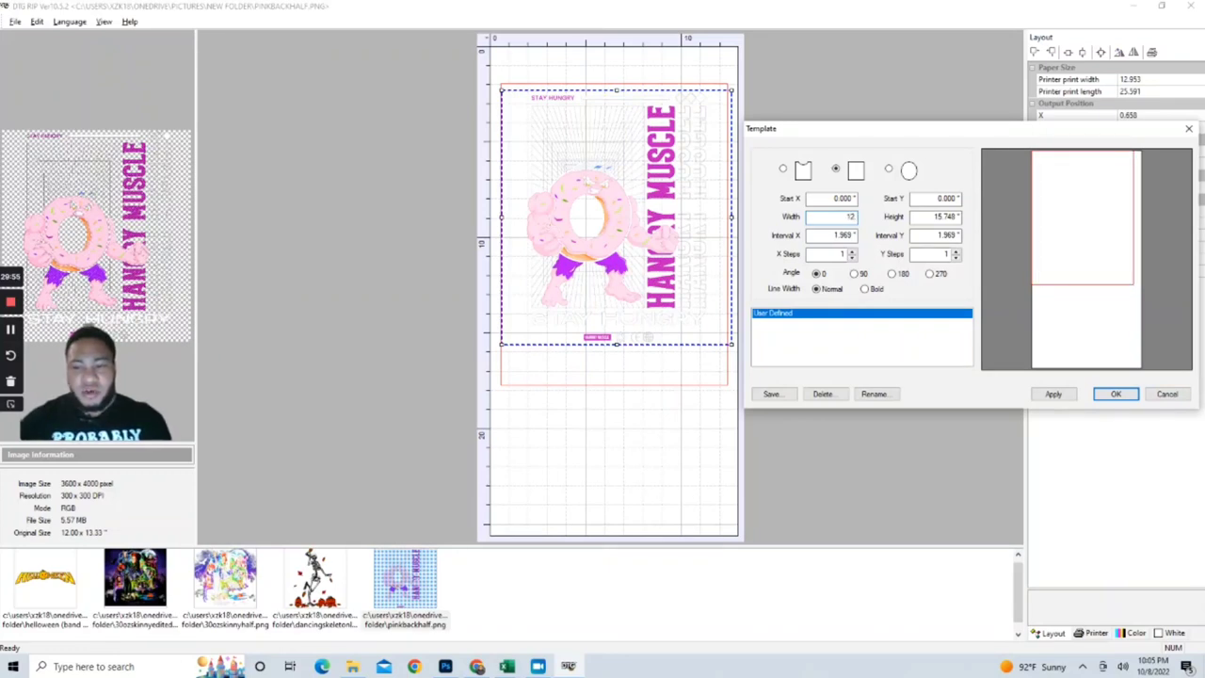
text(.676)
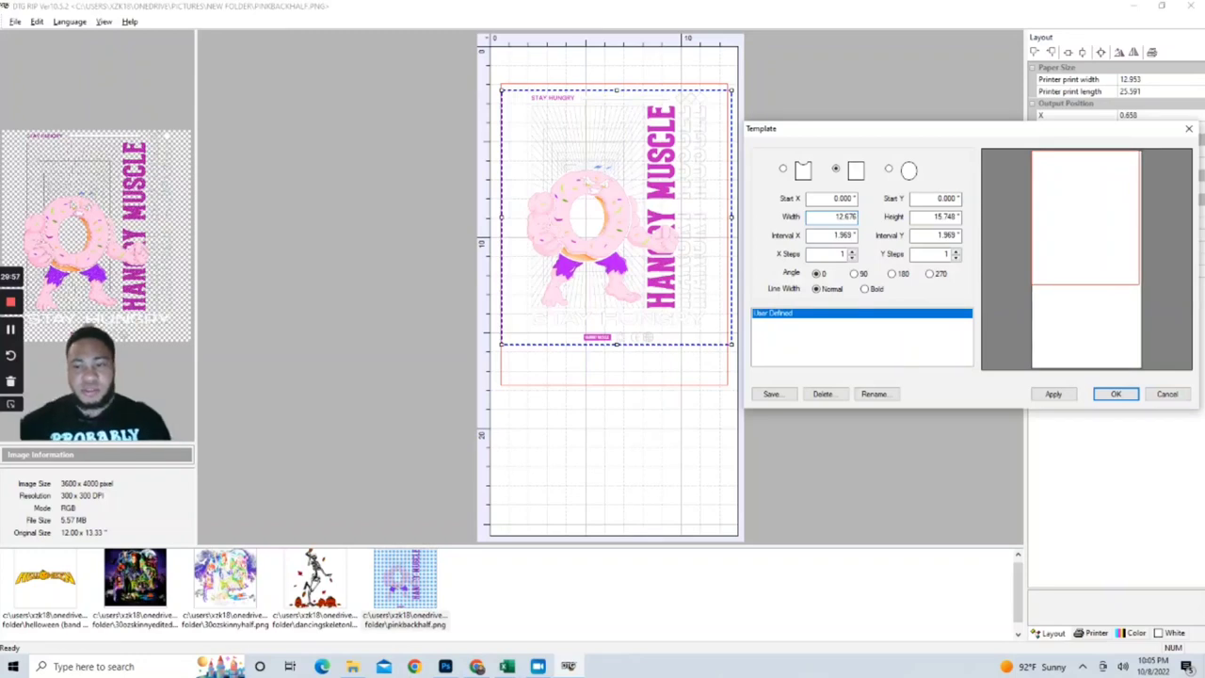
Step: Set the rectangular template's height to 16.929 inches
click(948, 218)
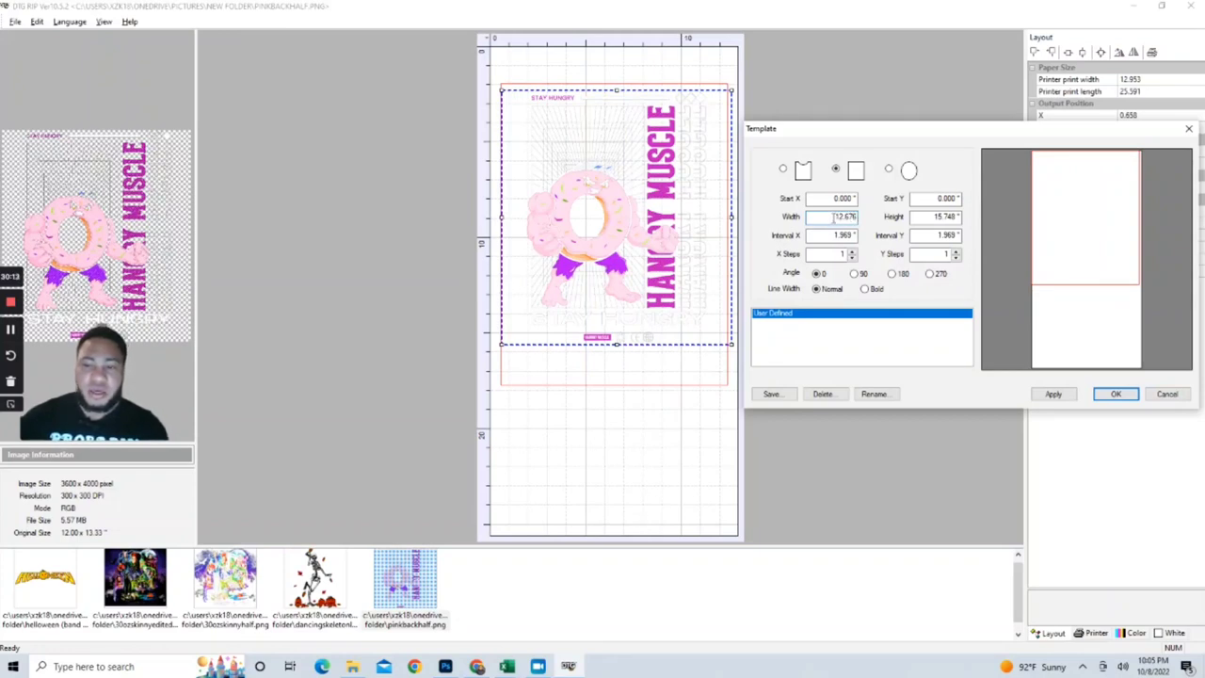
drag(930, 217, 965, 218)
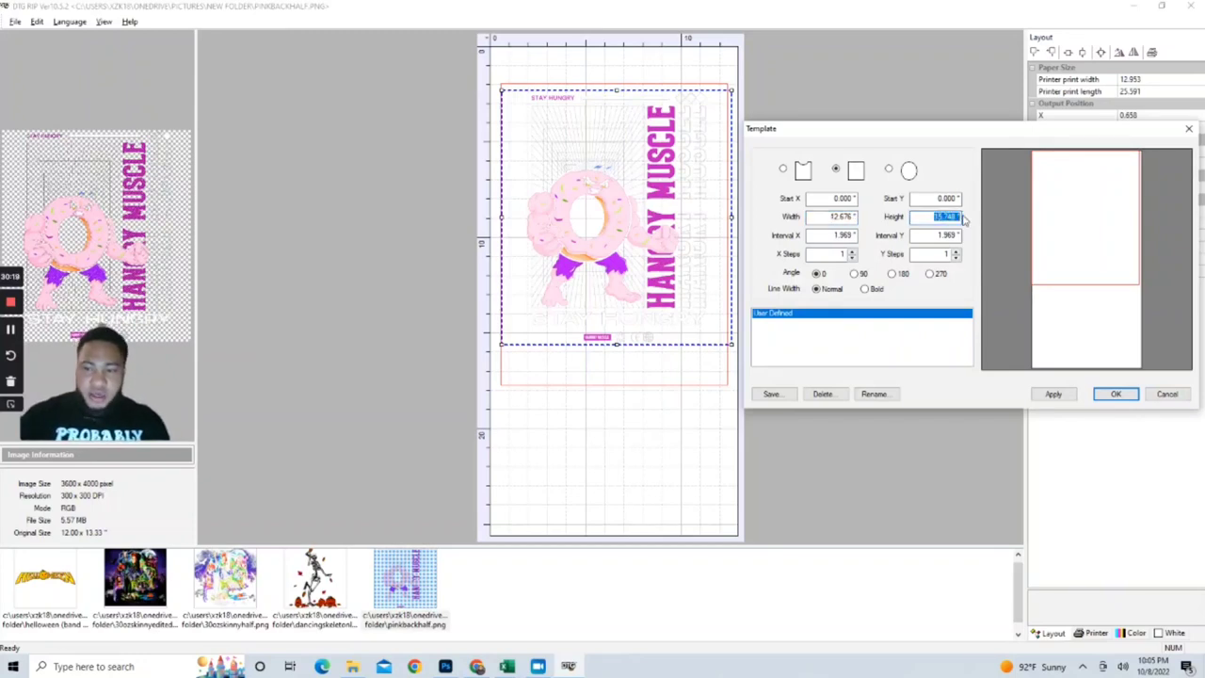
text(16)
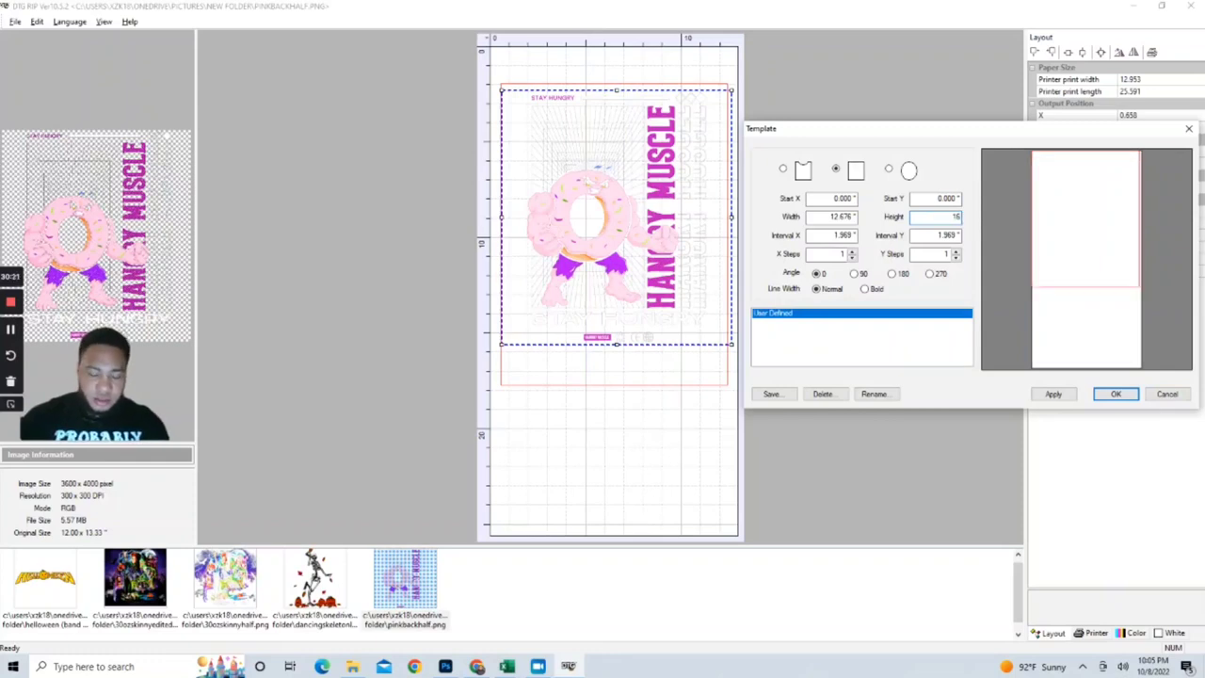
text(.920)
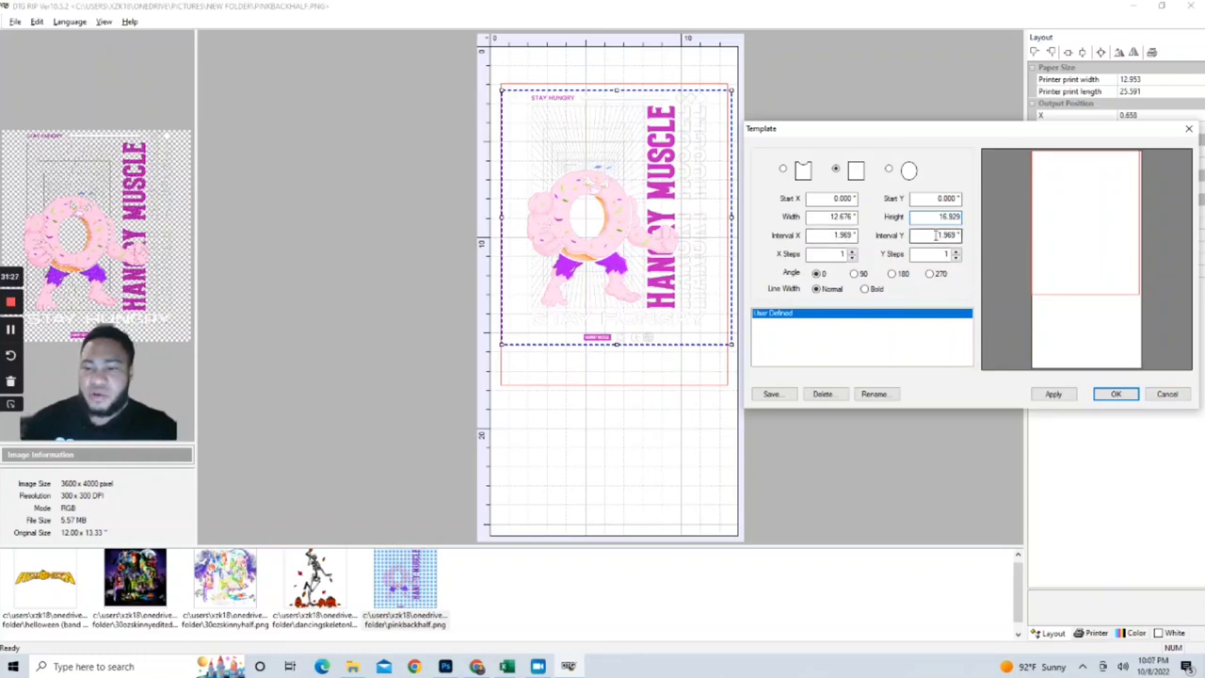
click(843, 254)
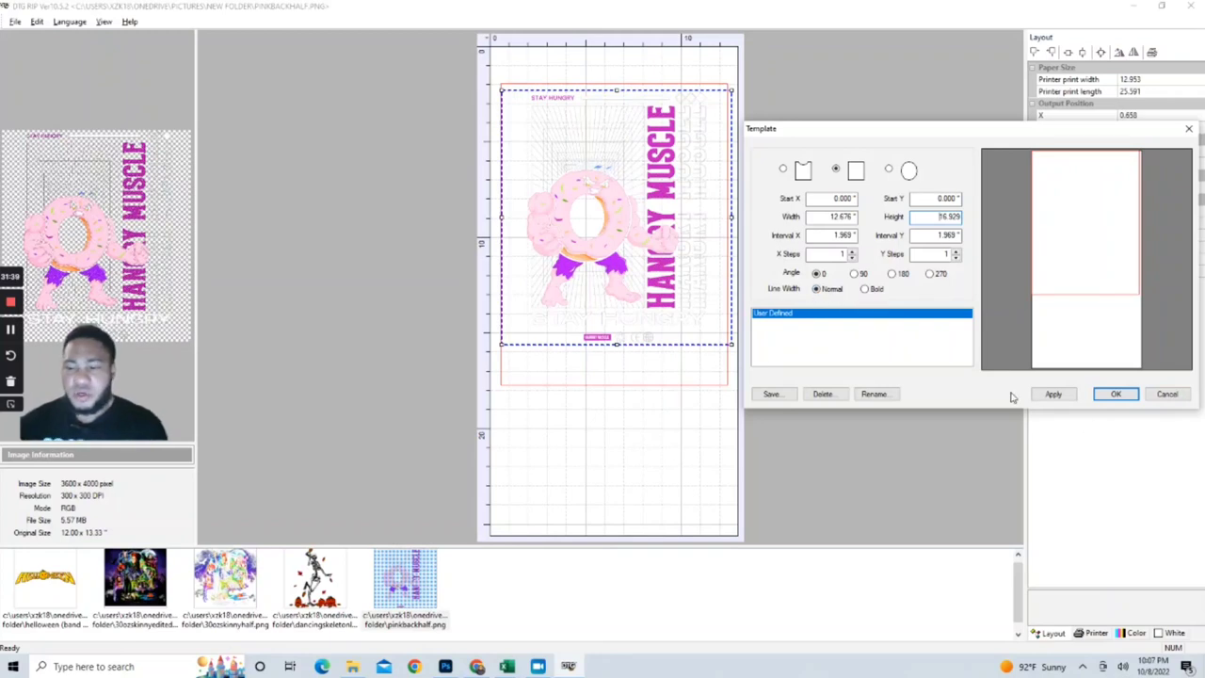
Step: Save the template under its suggested name and apply it to the print layout
click(785, 399)
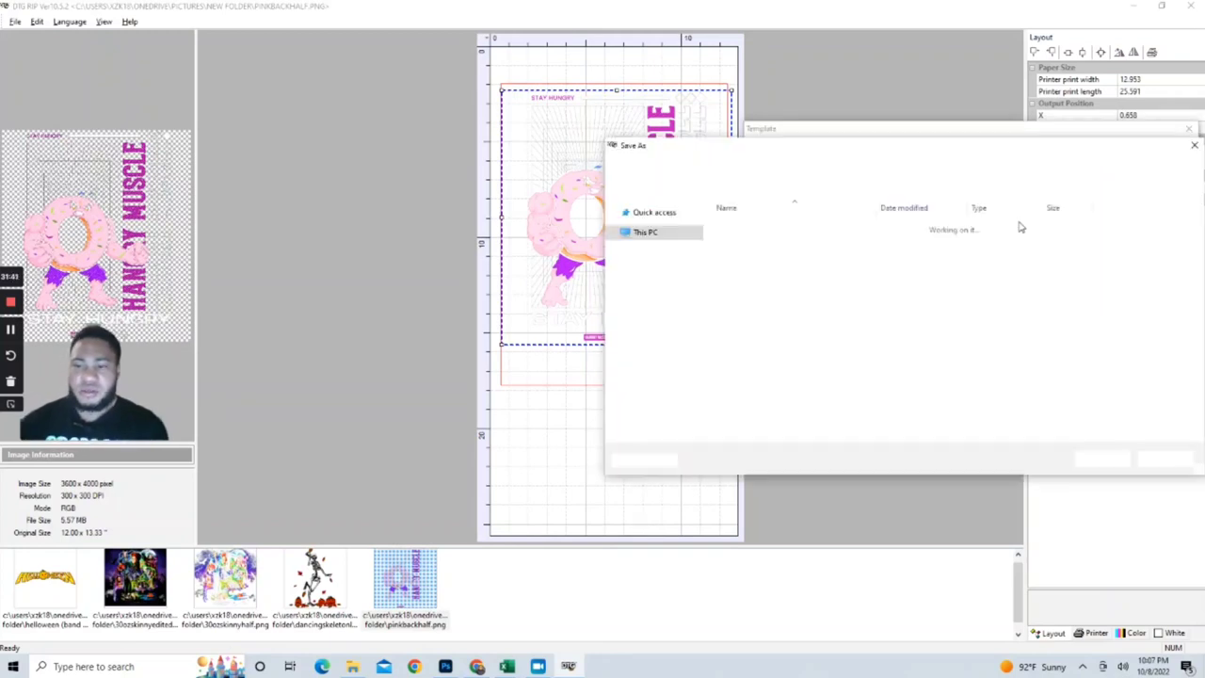
click(1098, 458)
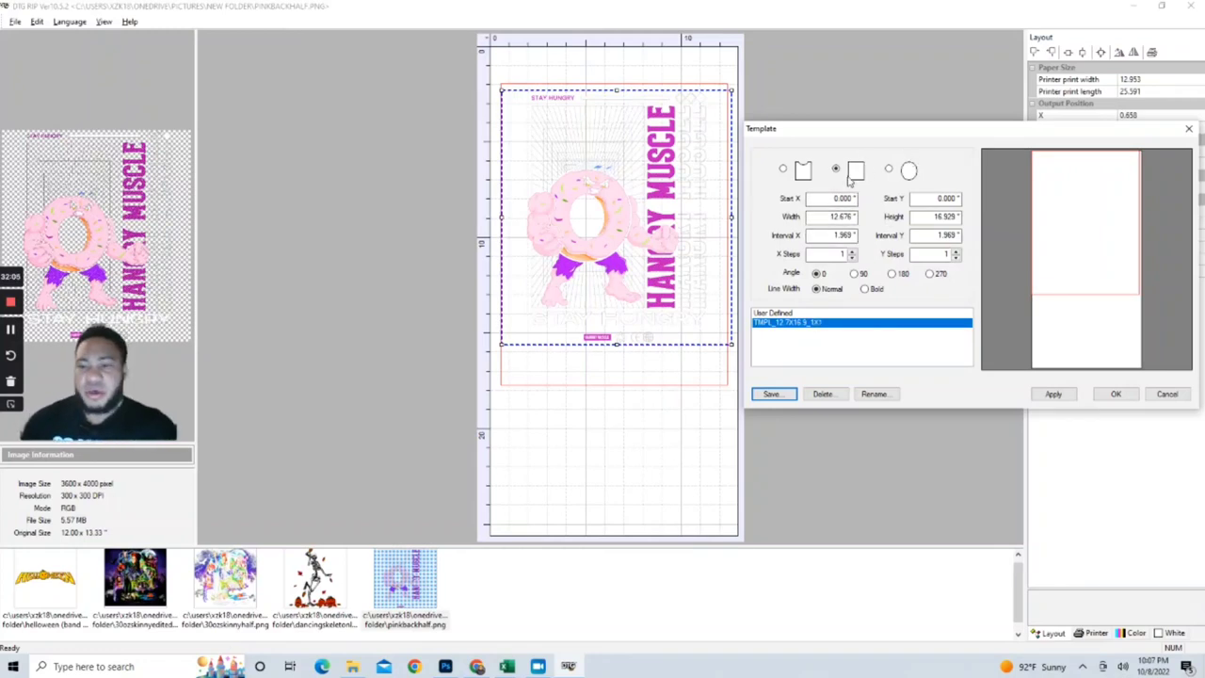
click(1055, 395)
click(1114, 396)
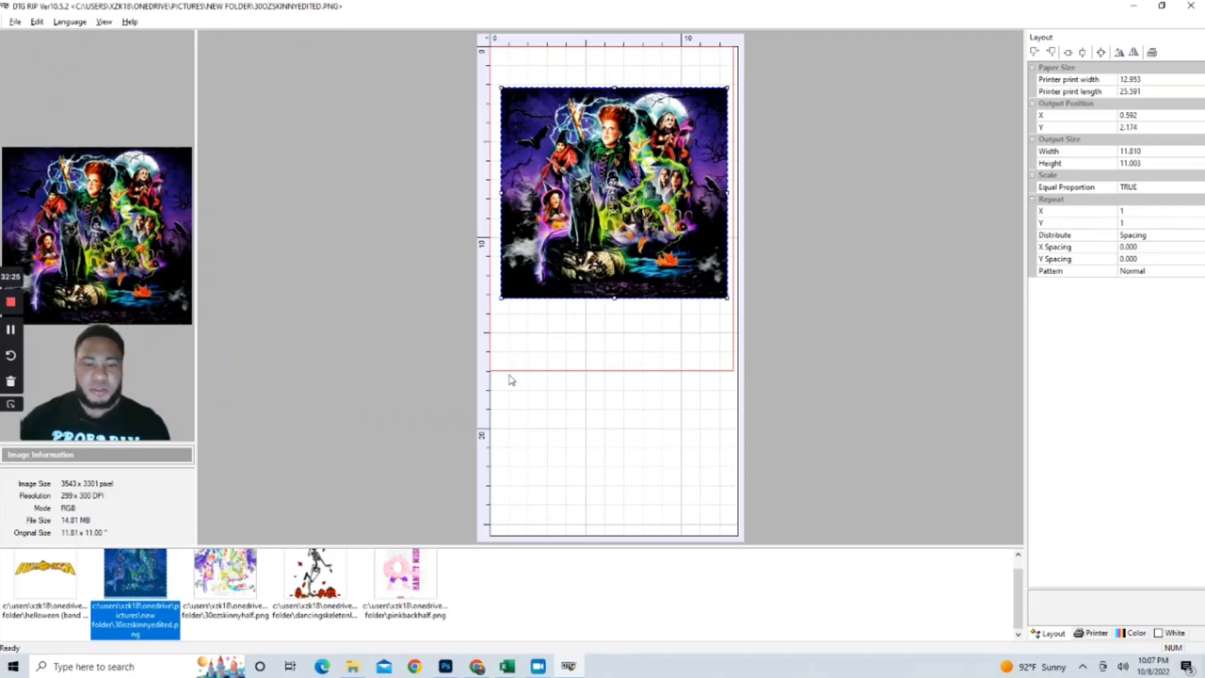
Step: With the 30ozskinnyedited image shown, set the paper size to a 13-inch print width and a 19-inch print length
click(1063, 635)
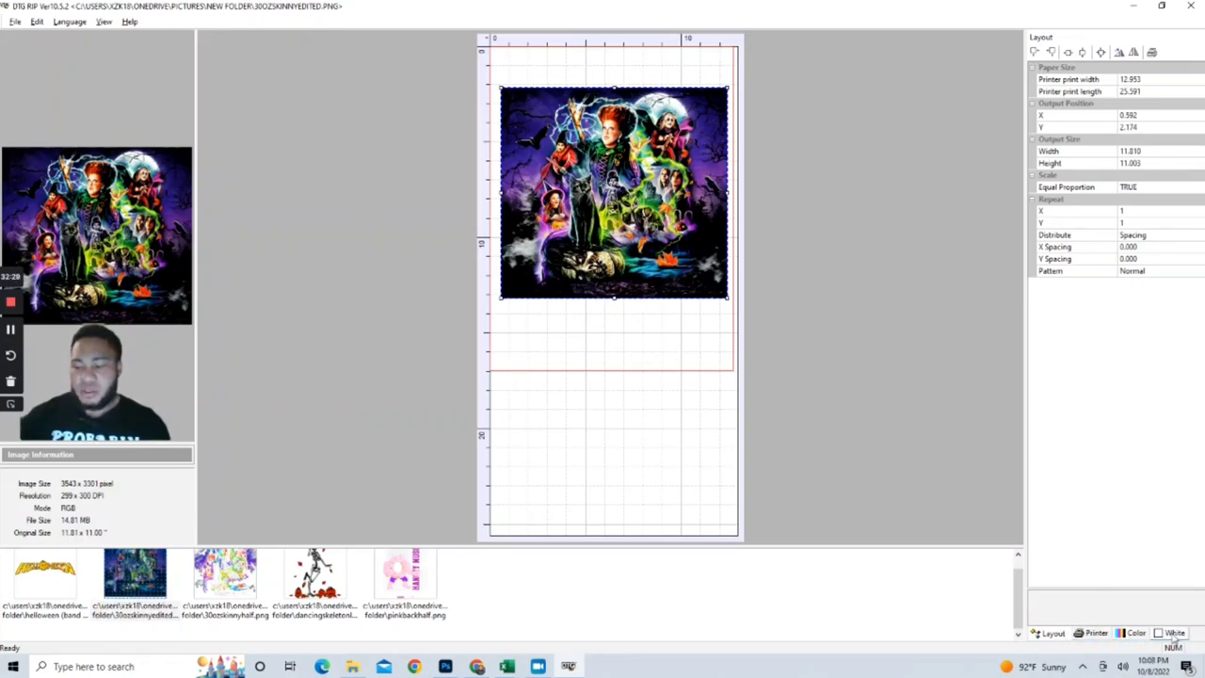
click(1147, 78)
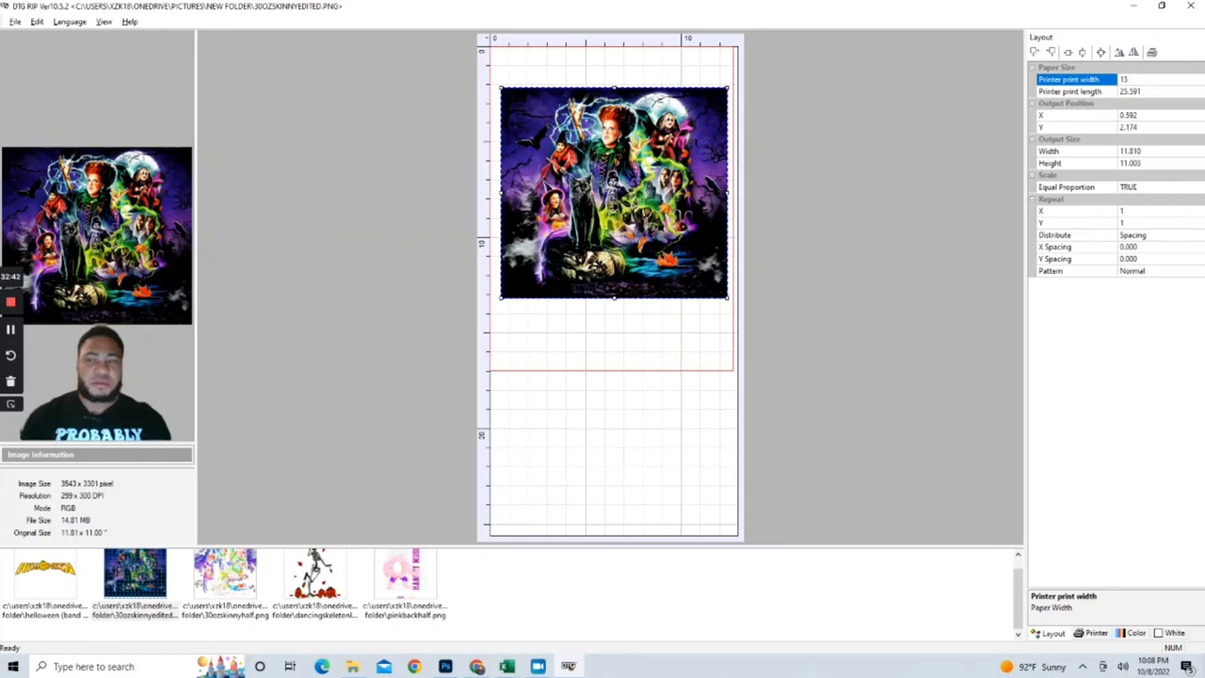
click(1157, 90)
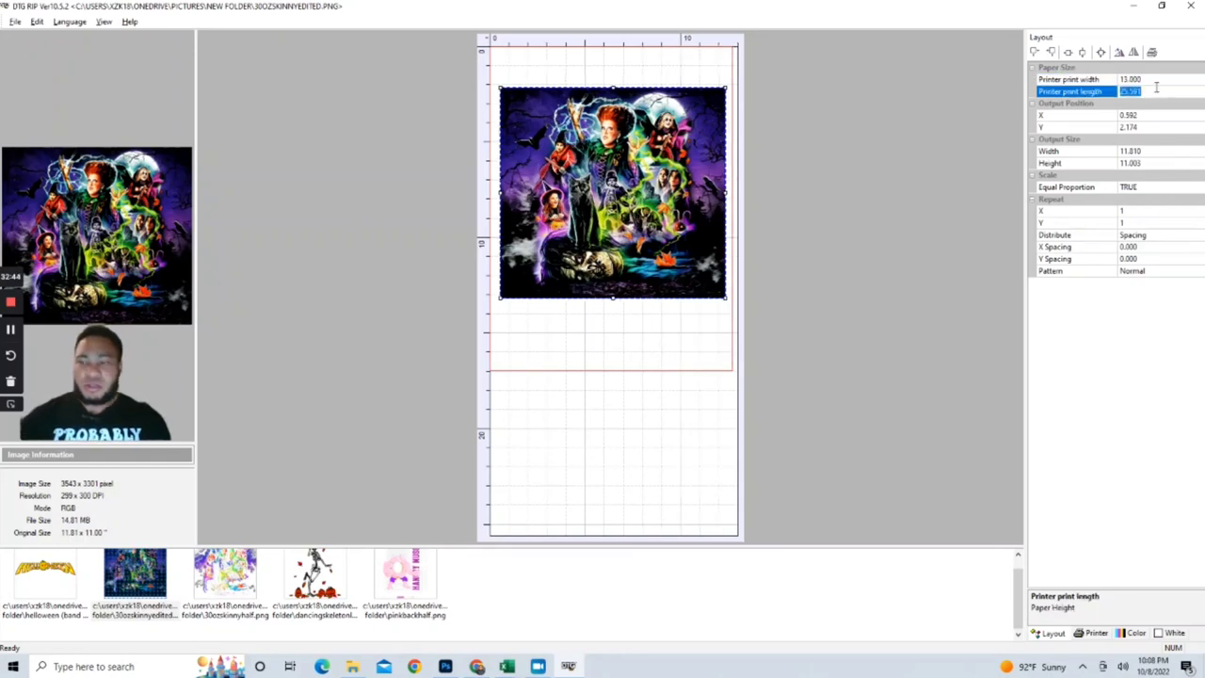
key(BackSpace)
text(19)
key(Return)
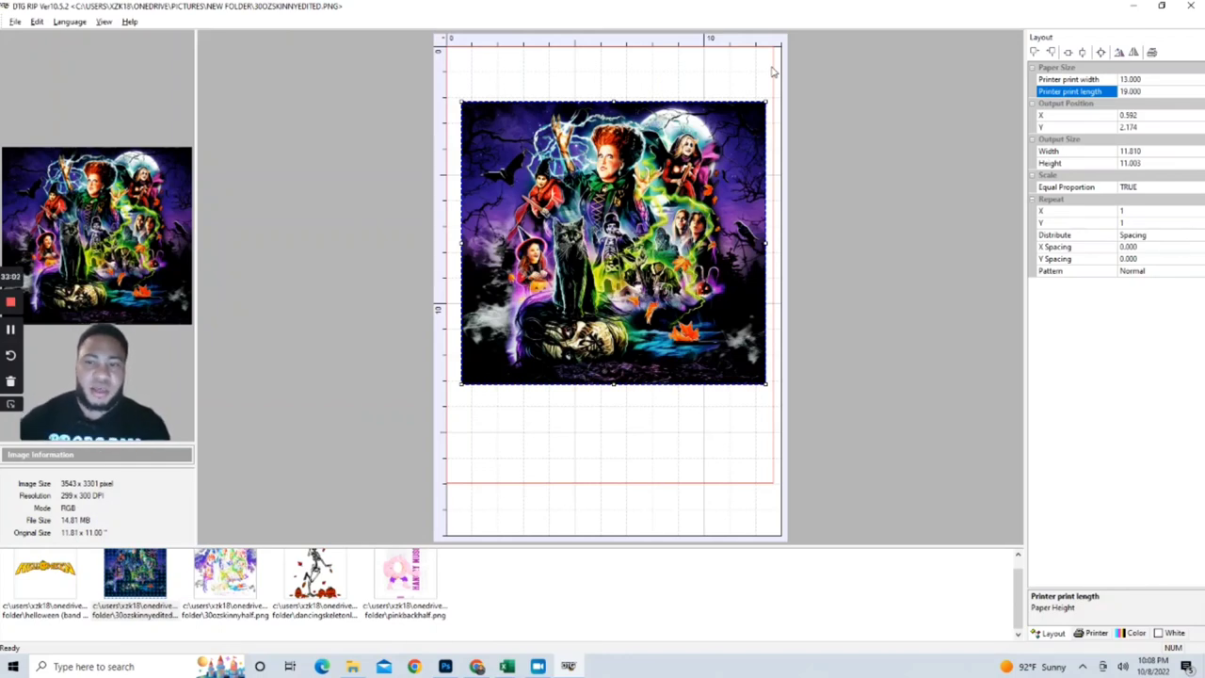
Step: Set the 30ozskinnyedited image's output position X to 0
click(451, 55)
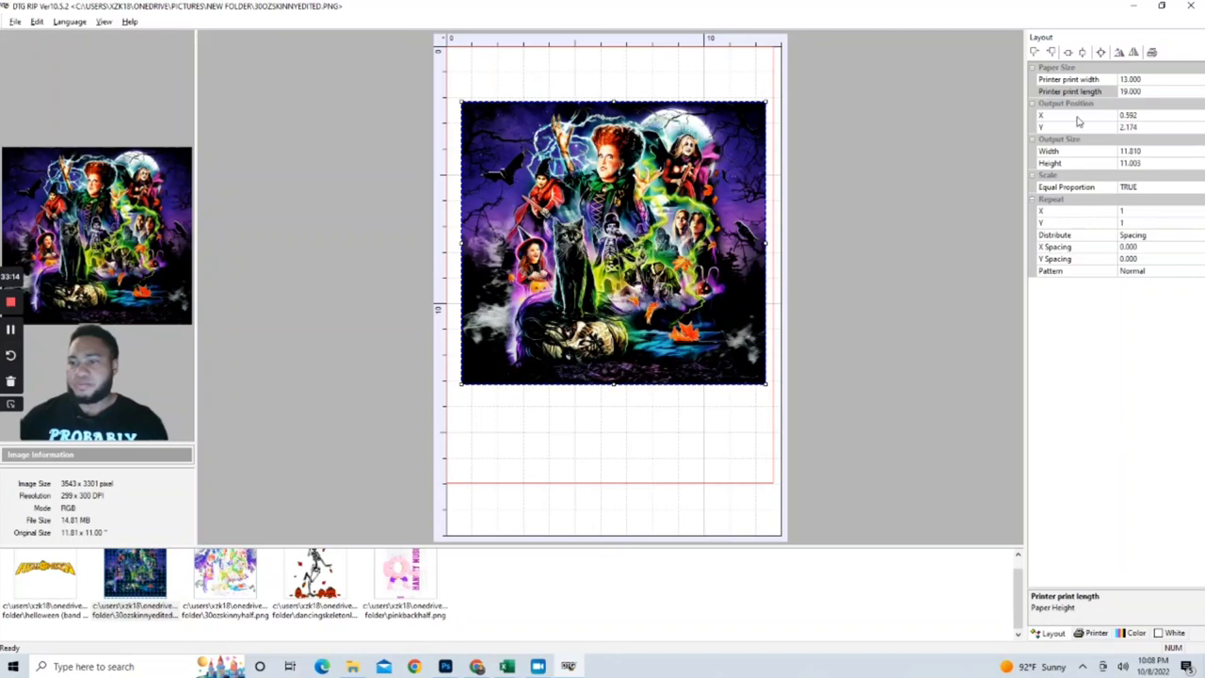
click(1147, 114)
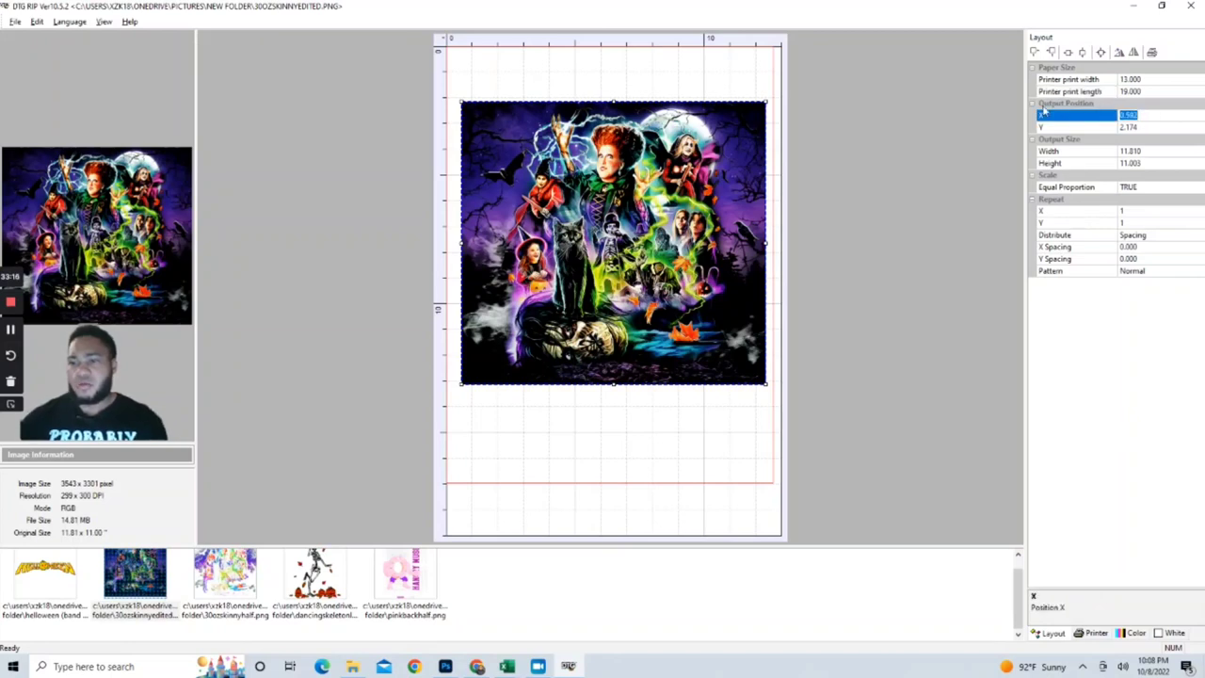
text(0)
key(Return)
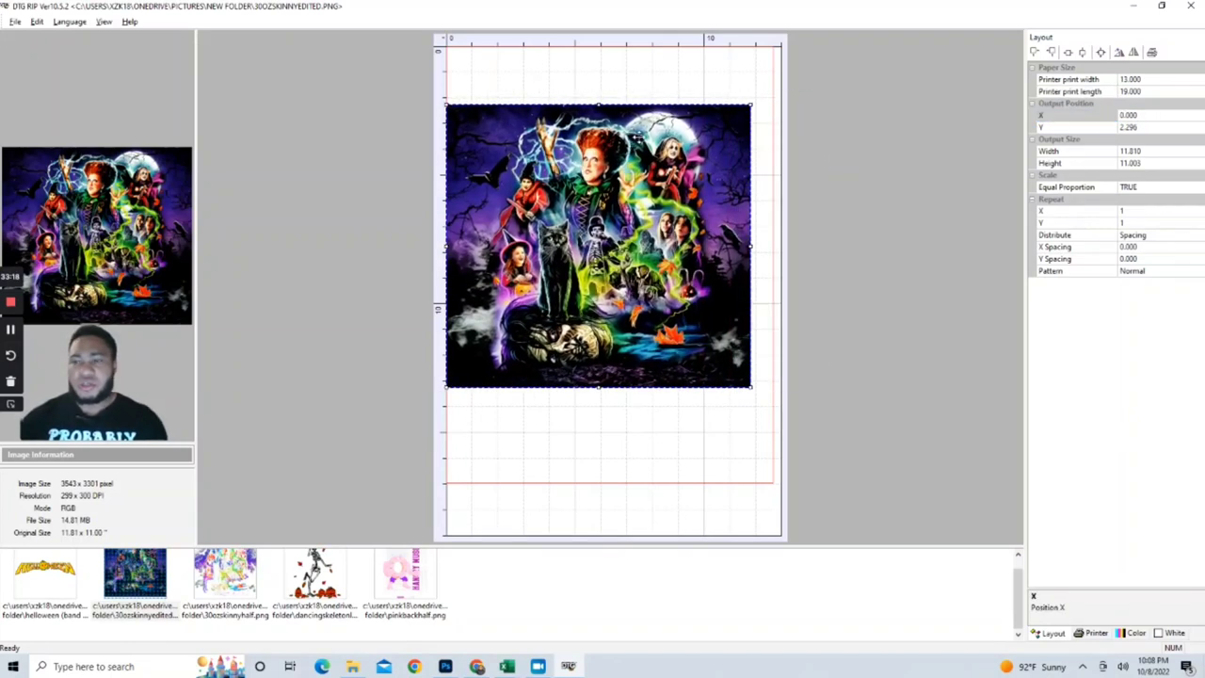
Step: Set the image's output position to X 1 and Y 1, and nudge it freehand to about X 0.56, Y 0.78
click(1146, 115)
key(BackSpace)
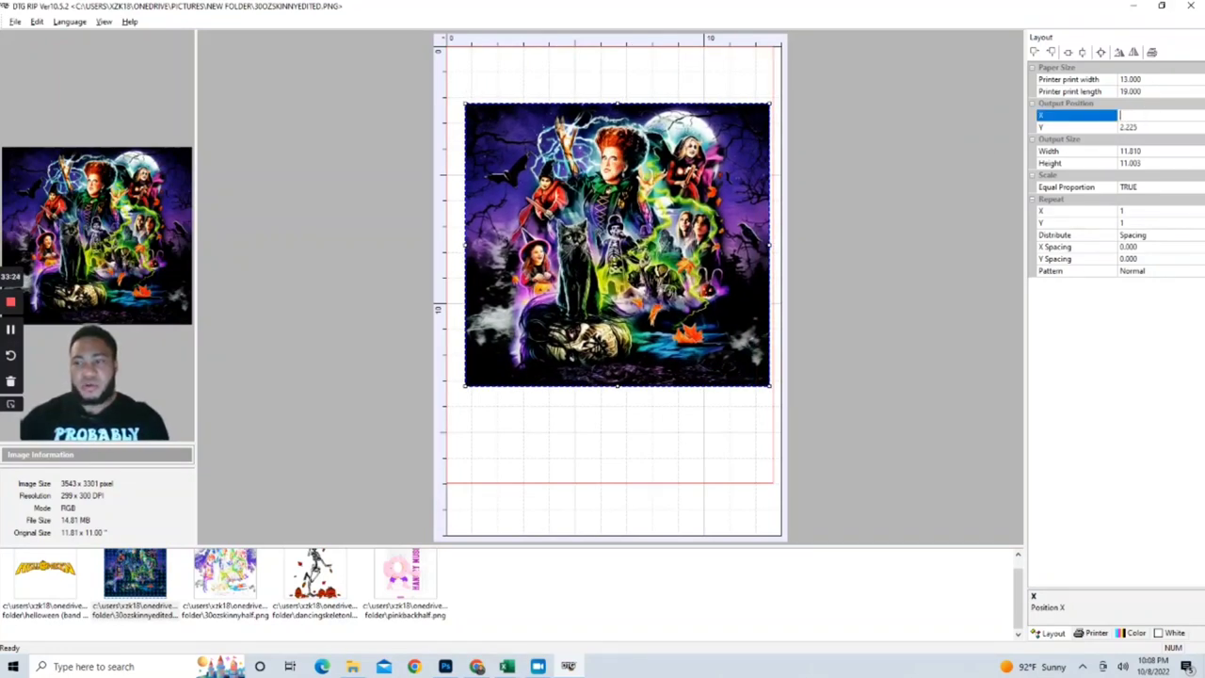
key(Return)
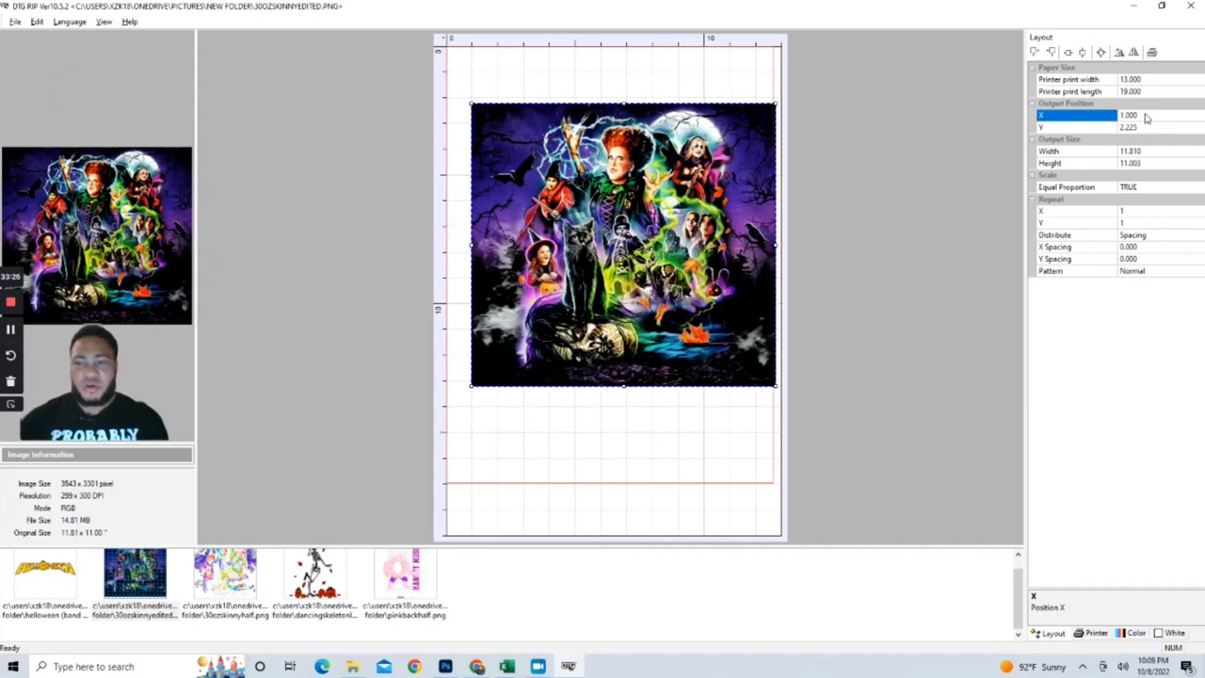
click(1138, 127)
text(1)
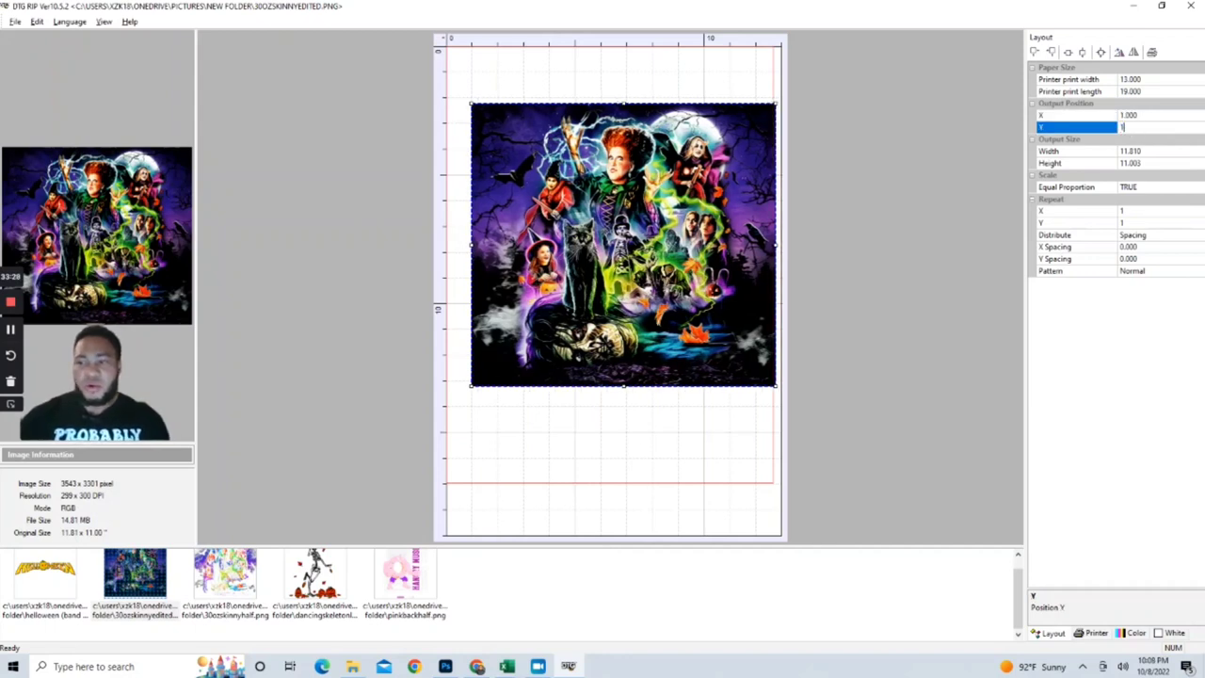
key(Return)
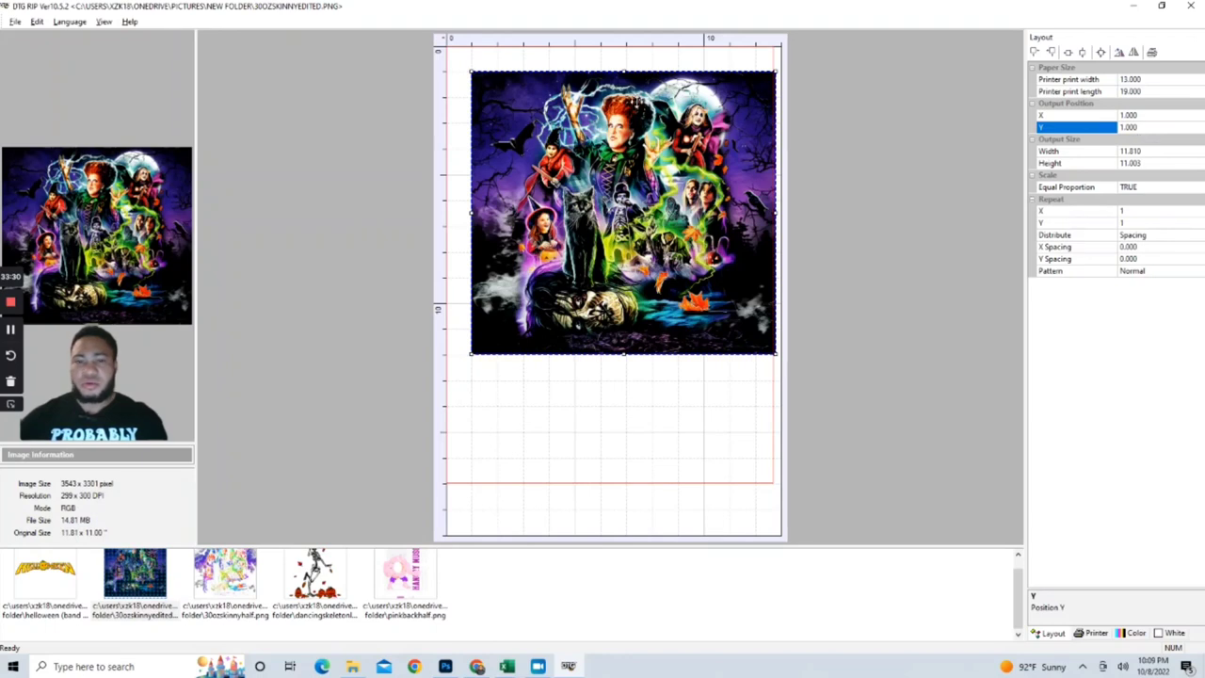
mouse_move(670, 118)
mouse_down()
mouse_move(642, 115)
mouse_move(669, 116)
mouse_move(659, 112)
mouse_up()
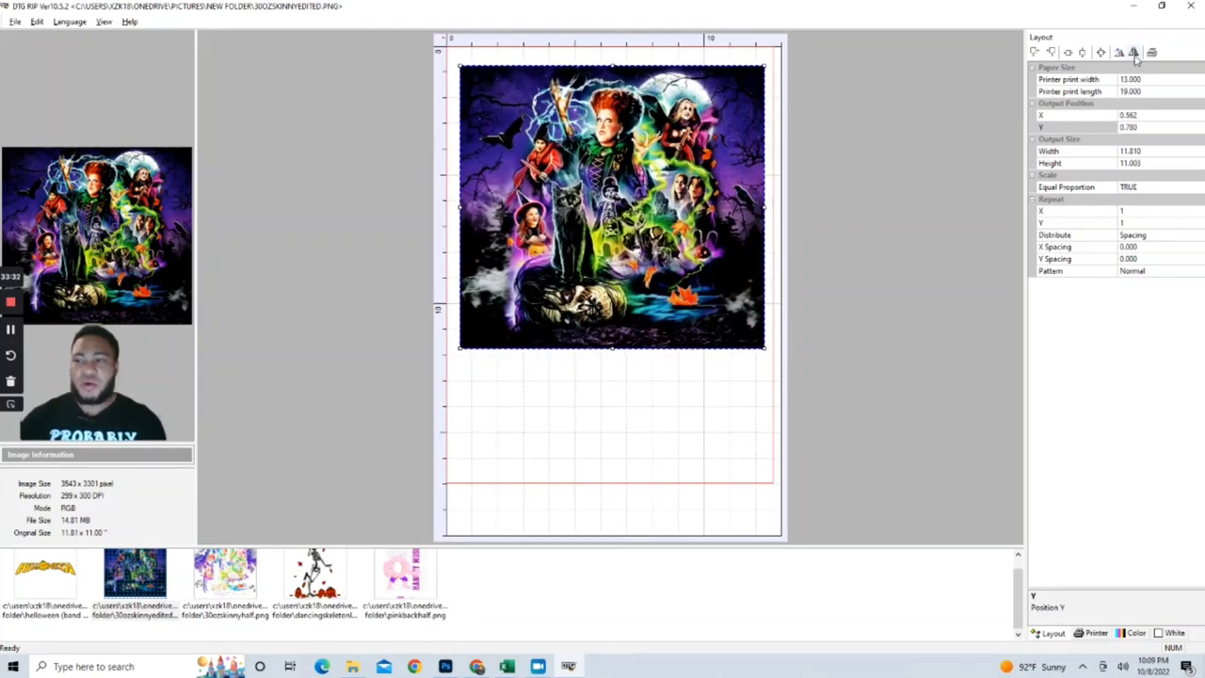
Step: Try the top-left and horizontal-centre alignments on the 30ozskinnyedited image, leave it fully centred on the page, and mirror it
click(1036, 53)
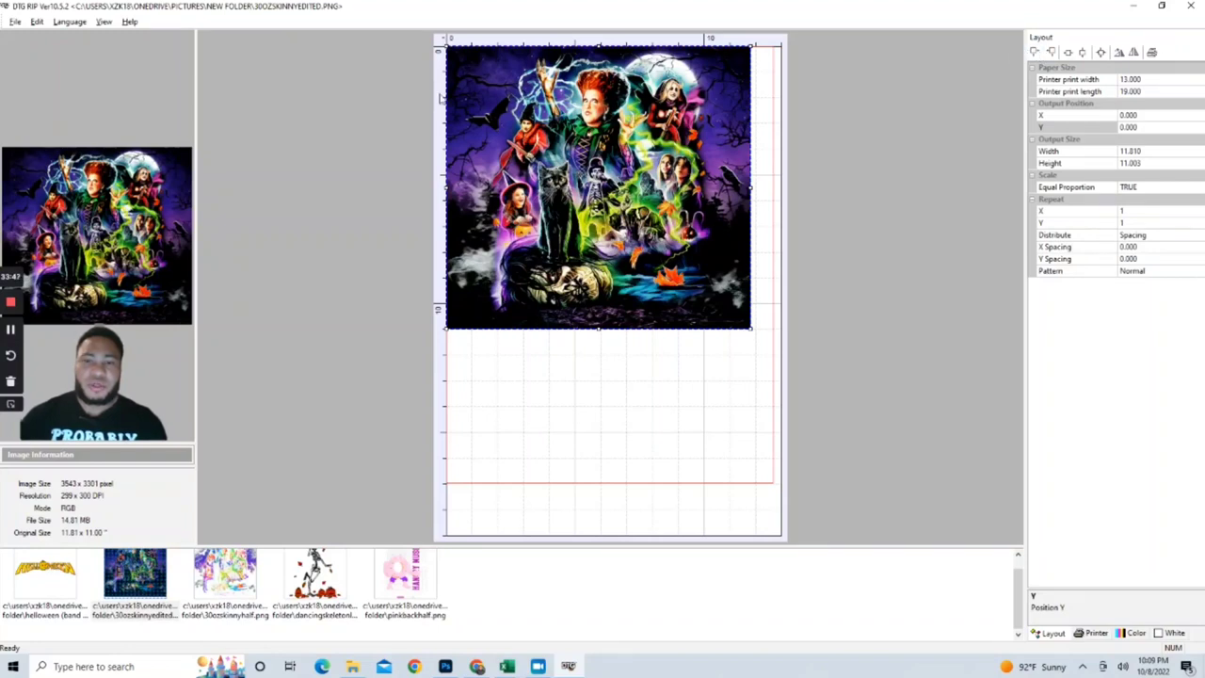
click(1069, 53)
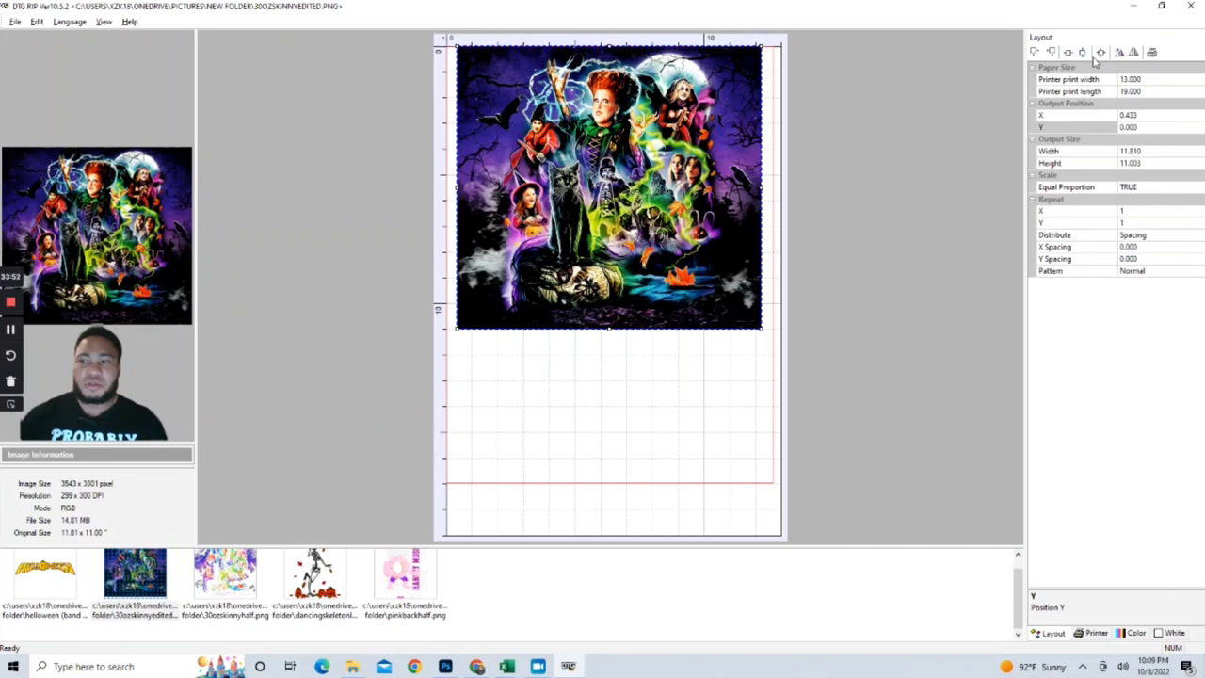
click(1101, 52)
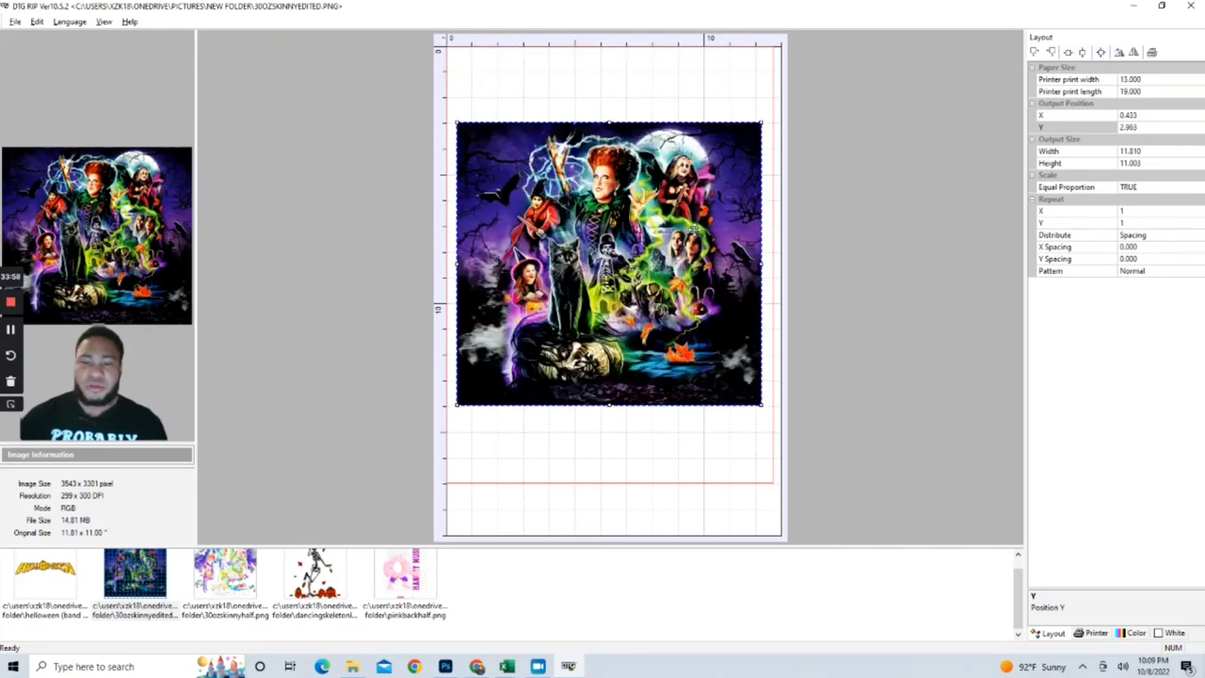
click(1134, 53)
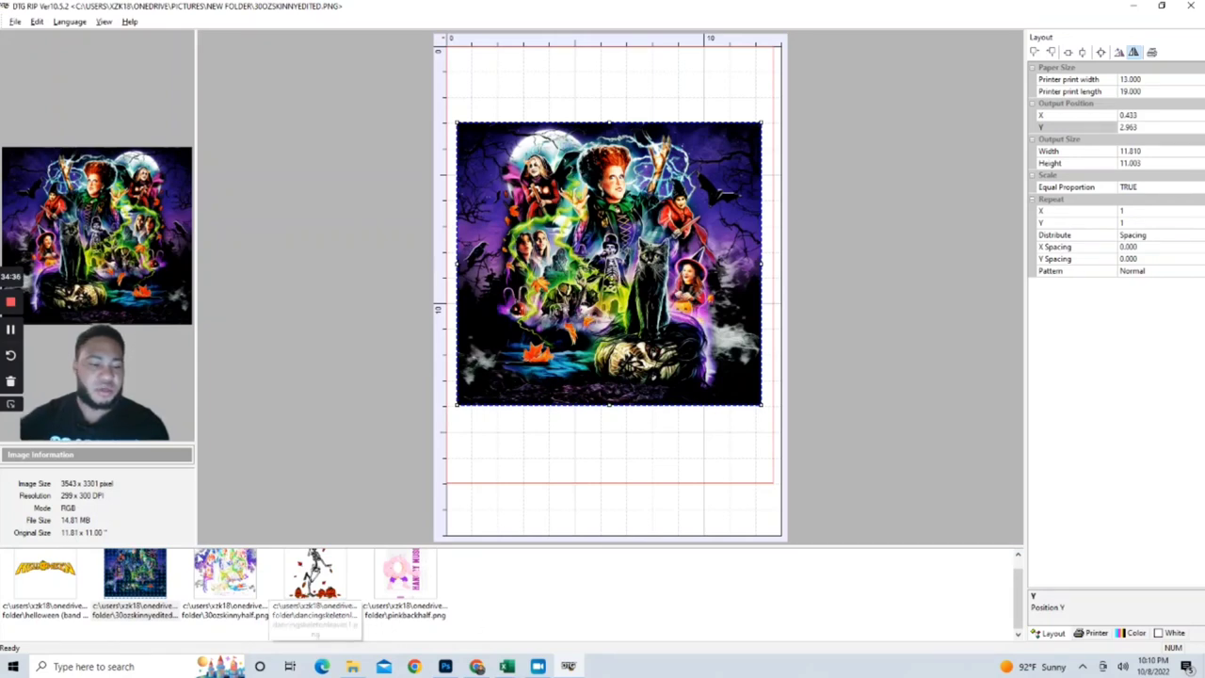
Step: Open the colorfulwofl image from the Pictures new folder and move it freehand to about X 1.37, Y 1.79
click(14, 21)
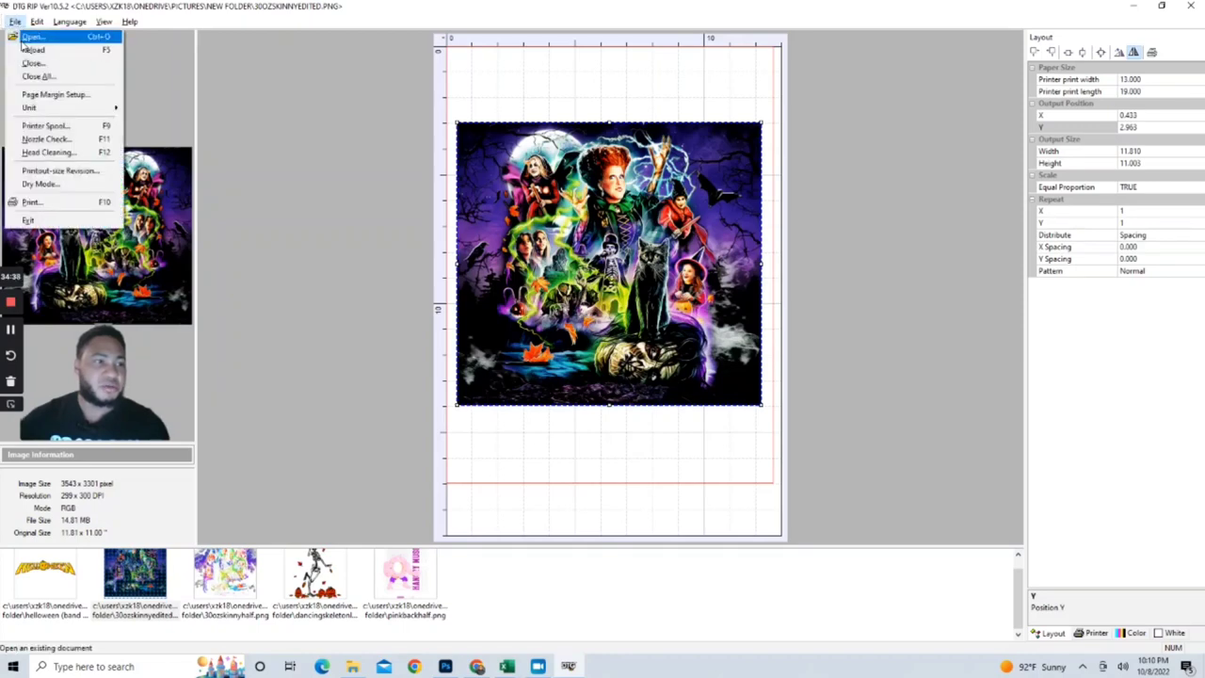
click(22, 38)
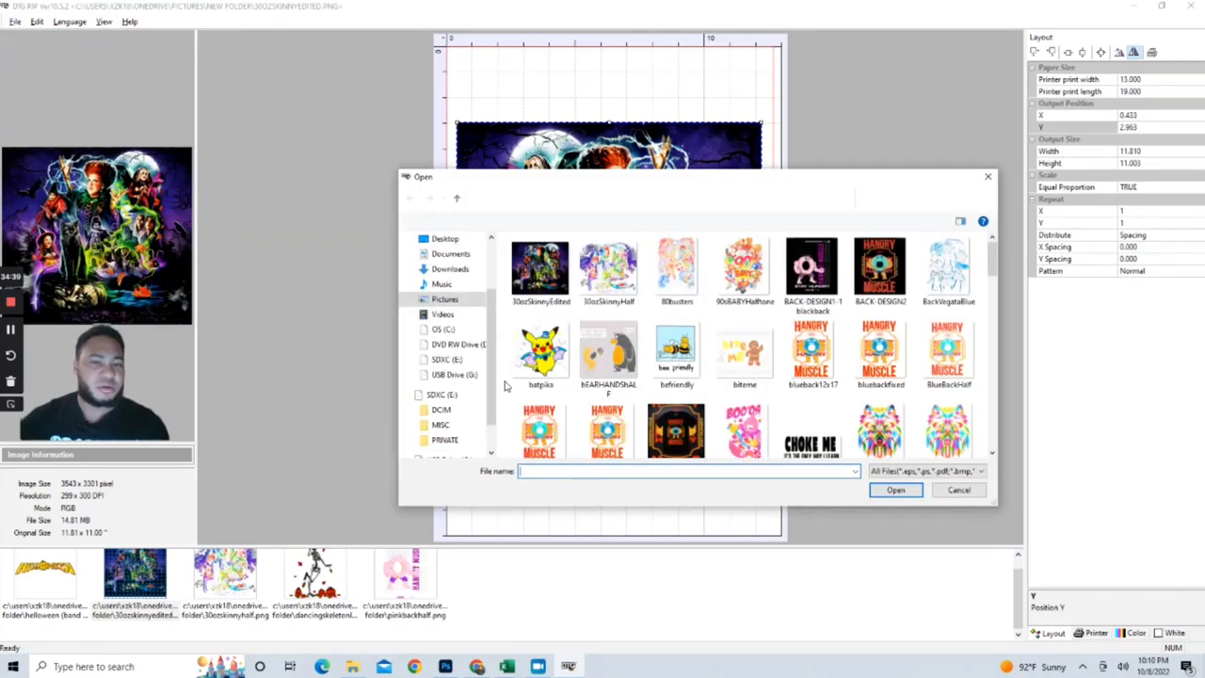
double_click(891, 308)
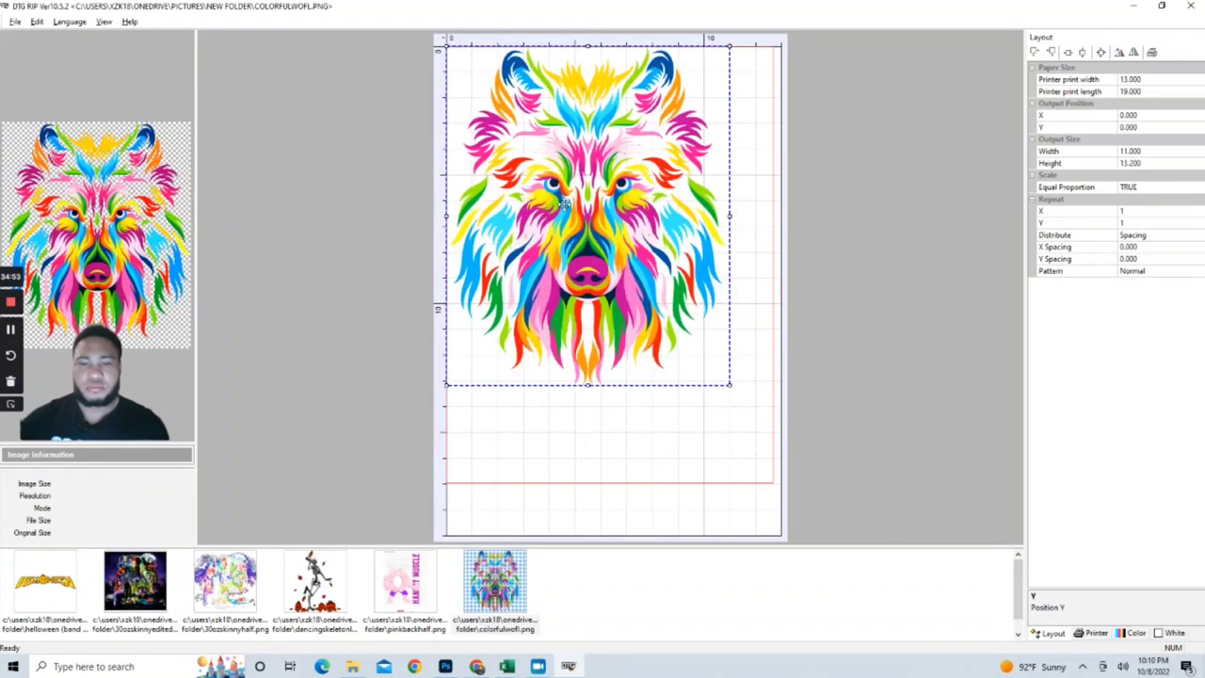
drag(565, 203, 601, 248)
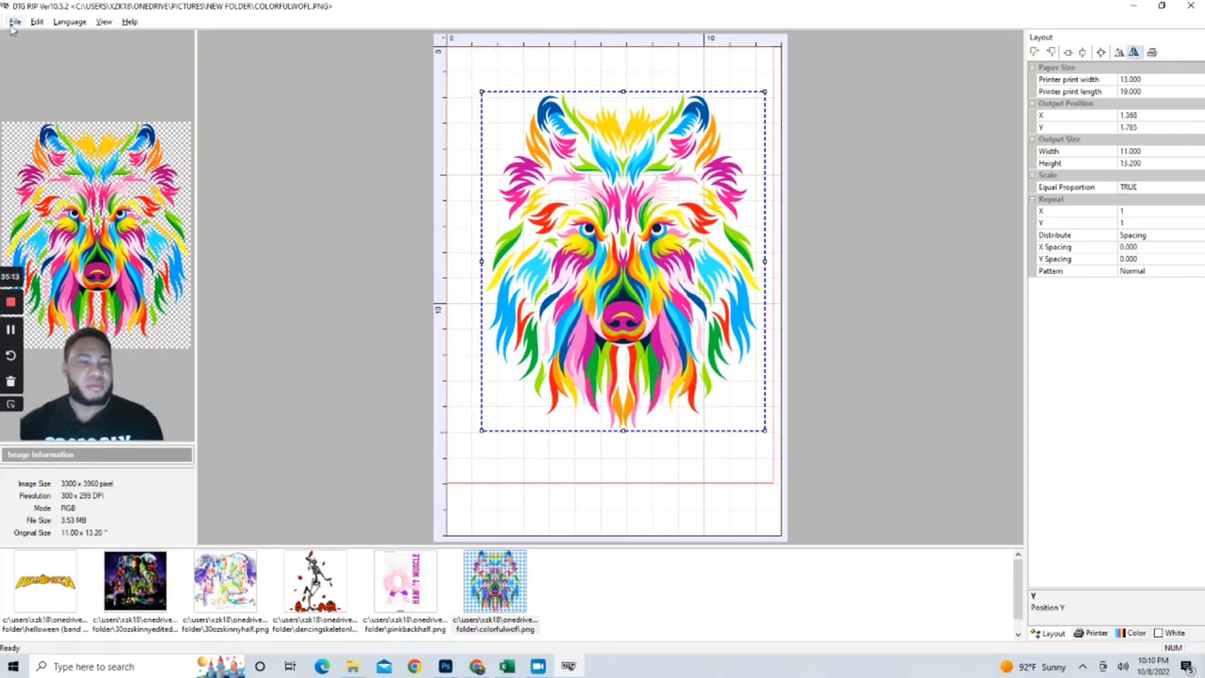
Step: Return to the 30ozskinnyedited image, rotate it through a full turn, and move it freehand to about X 0.21, Y 0.25
click(397, 596)
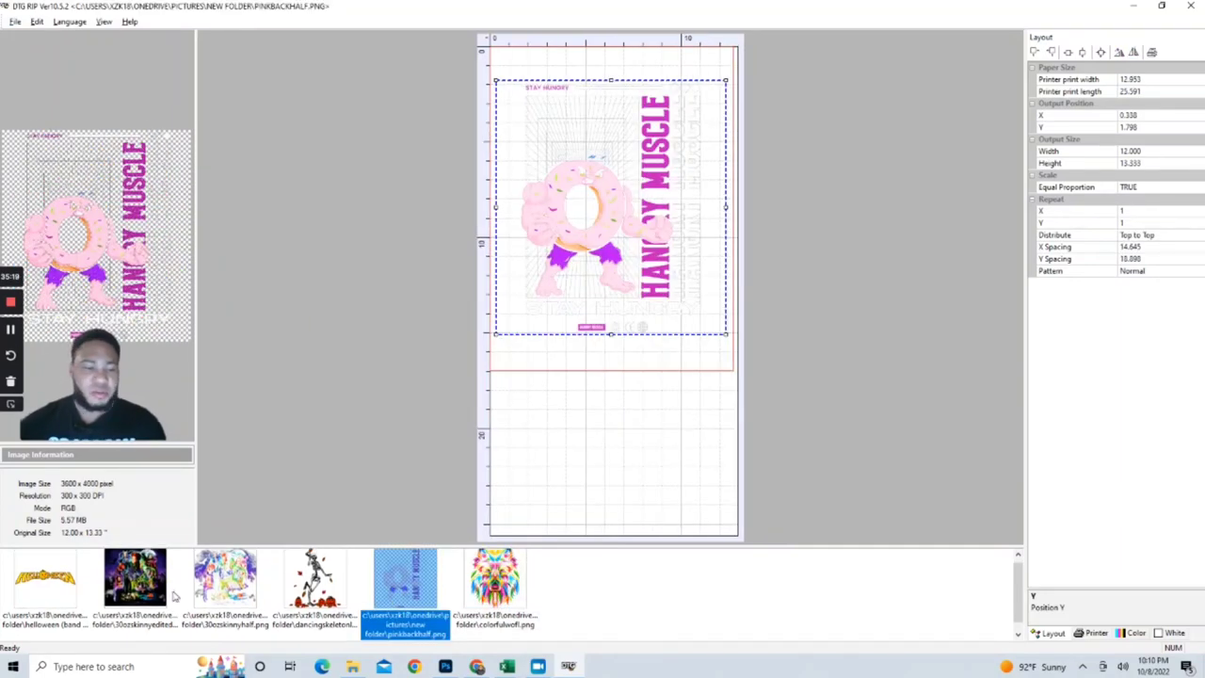
click(103, 599)
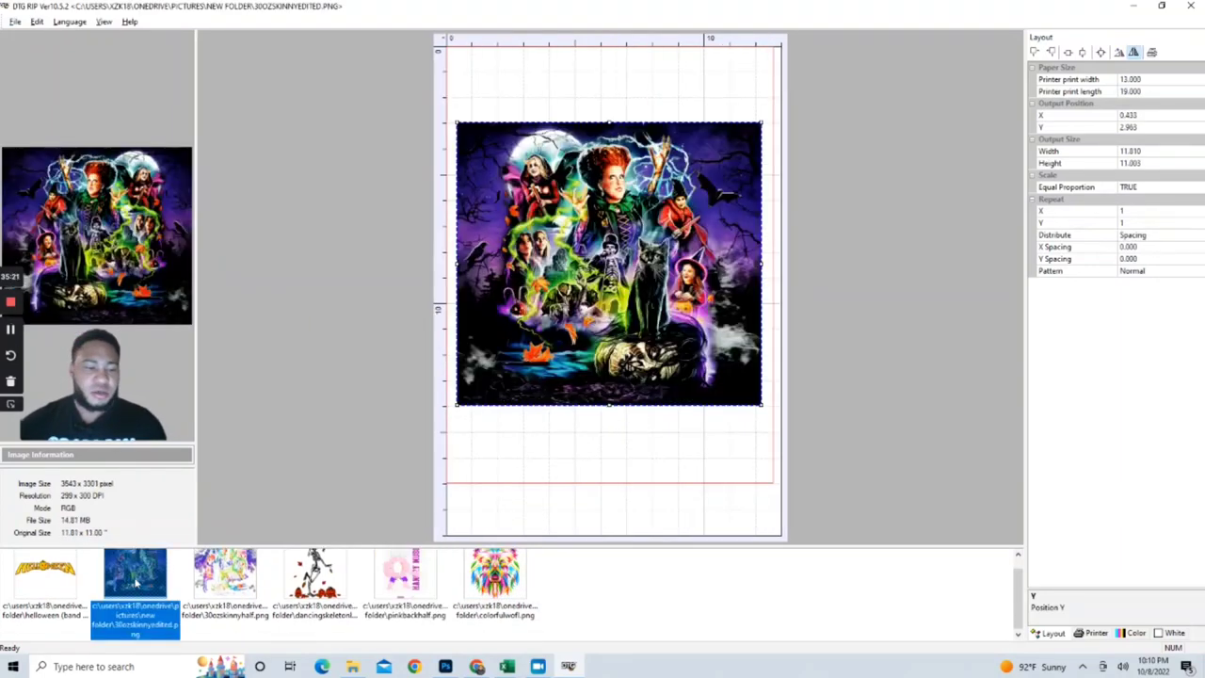
click(1119, 53)
click(1119, 54)
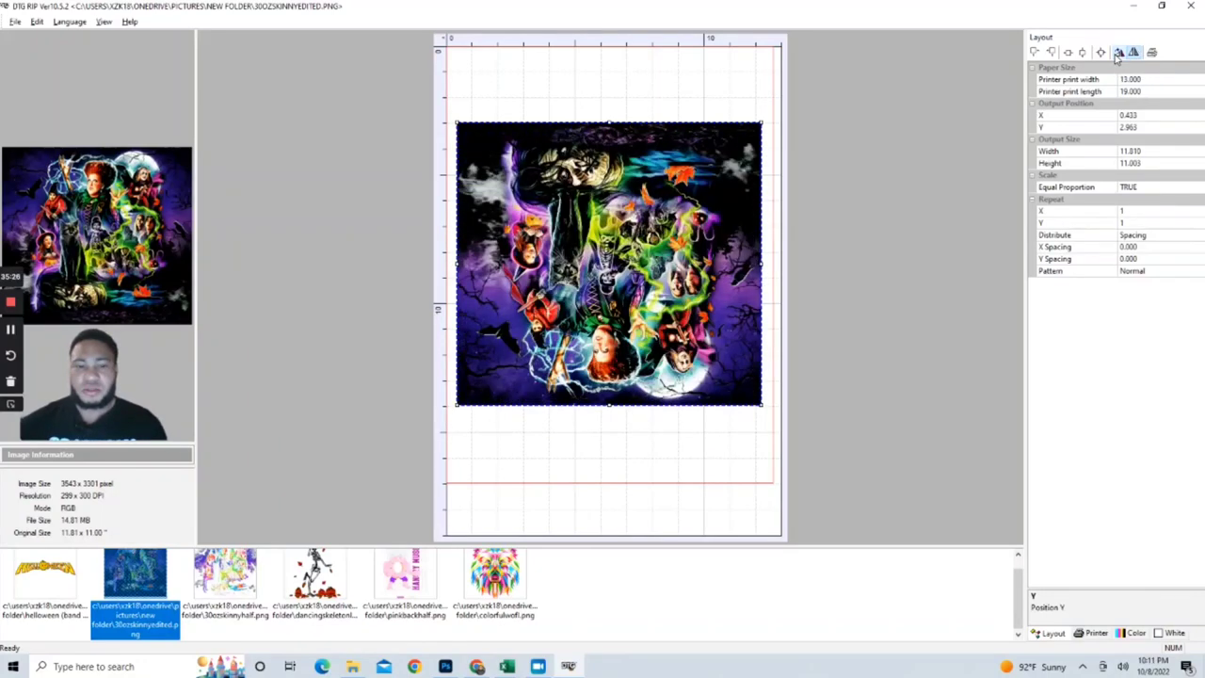
click(1117, 54)
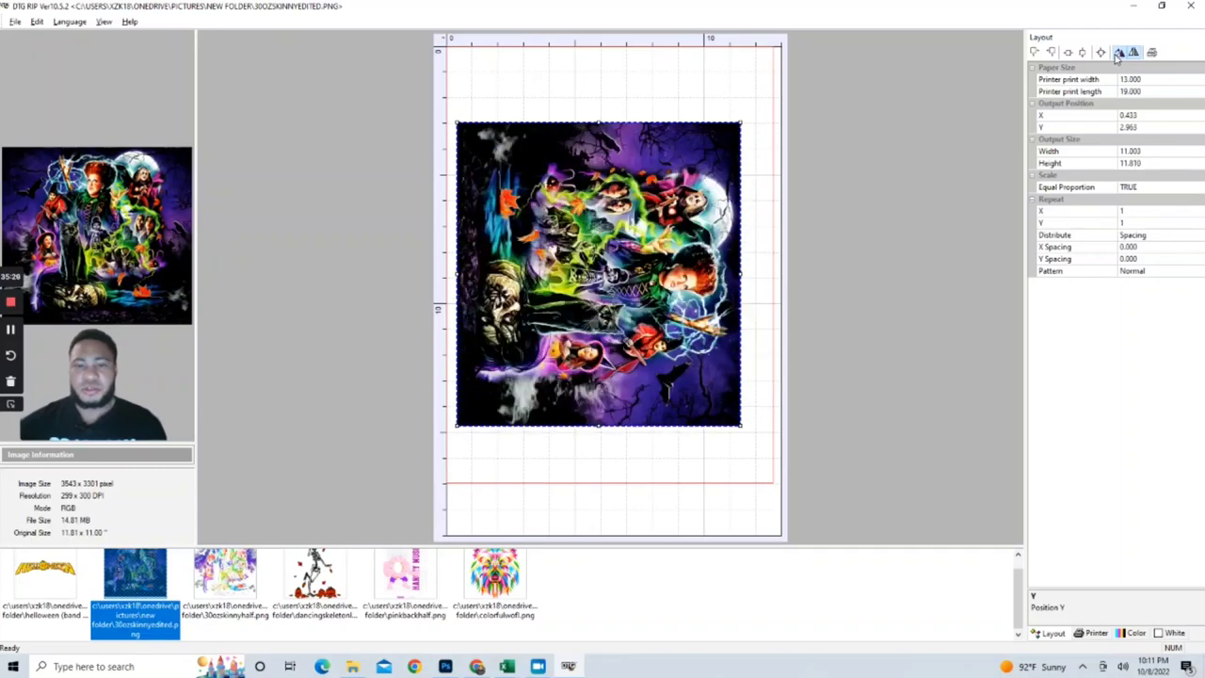
click(1118, 54)
drag(622, 265, 616, 195)
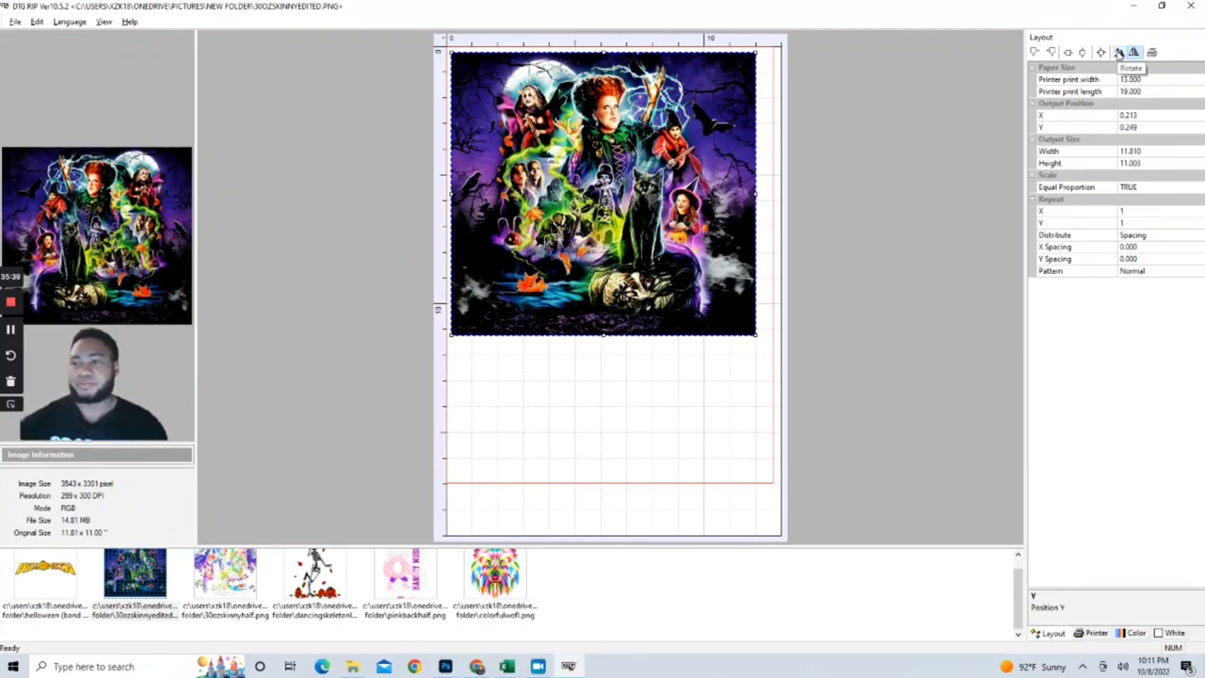
Step: Set the image's output width to 12 inches and move it freehand to X 0, about Y 0.79
click(1136, 151)
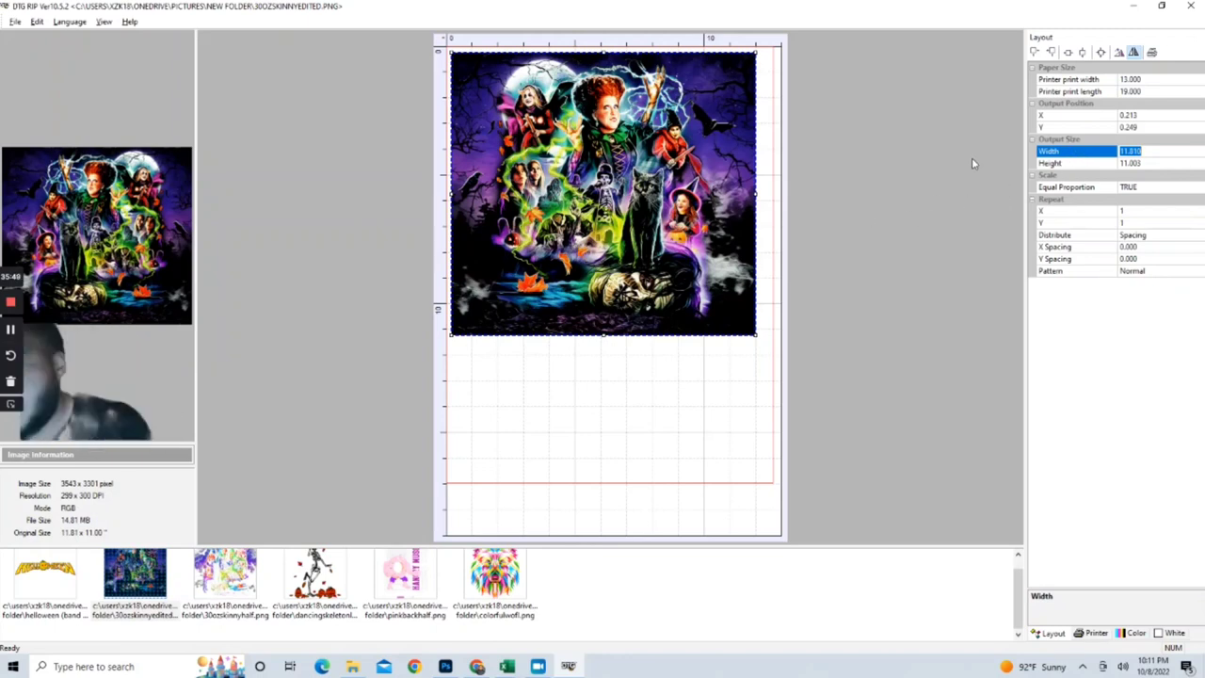
key(BackSpace)
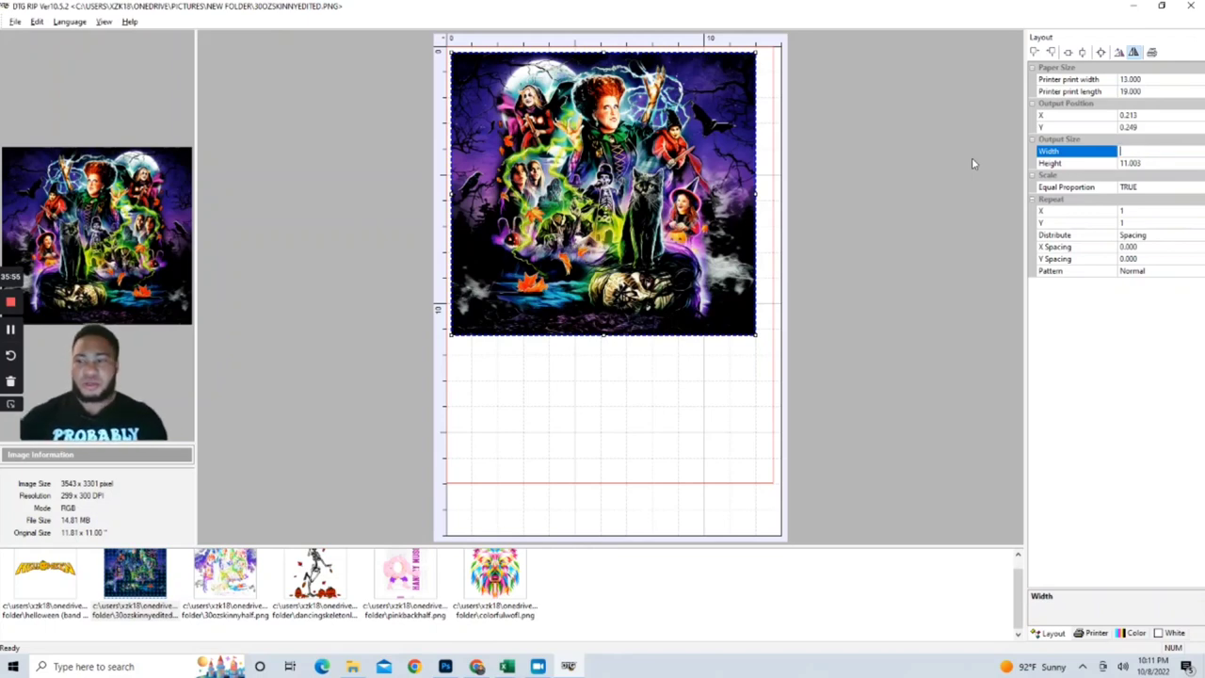
text(12)
key(Return)
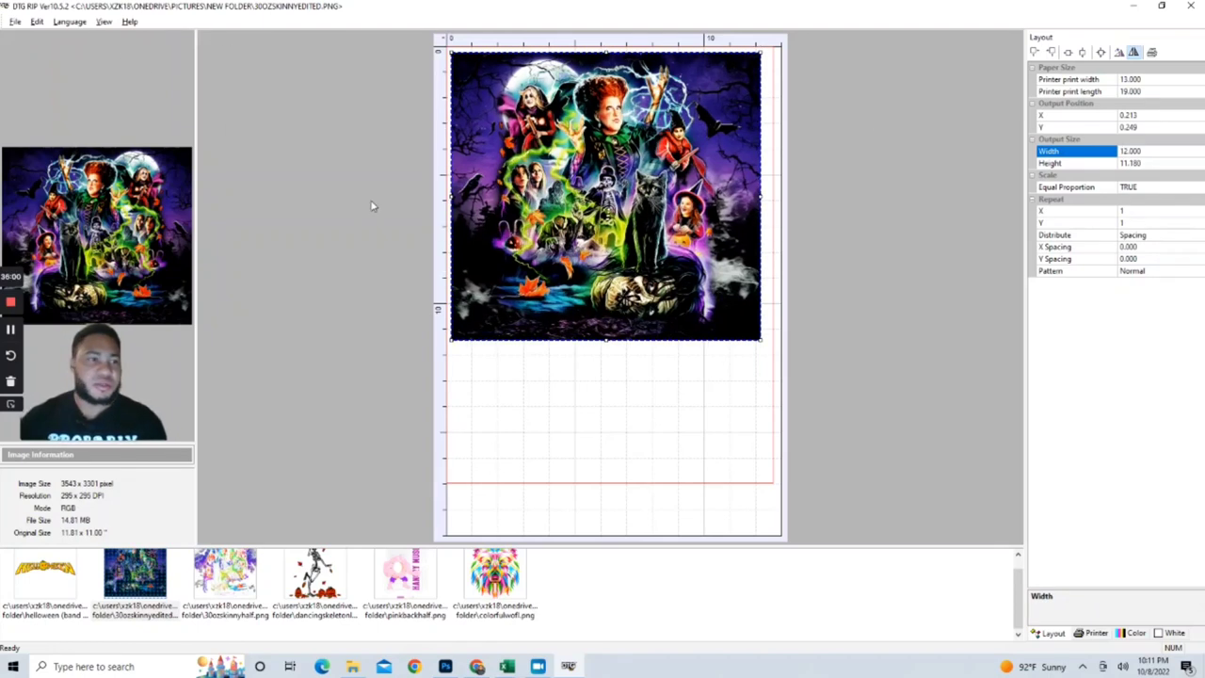
mouse_move(711, 201)
mouse_down()
mouse_move(740, 222)
mouse_move(697, 211)
mouse_up()
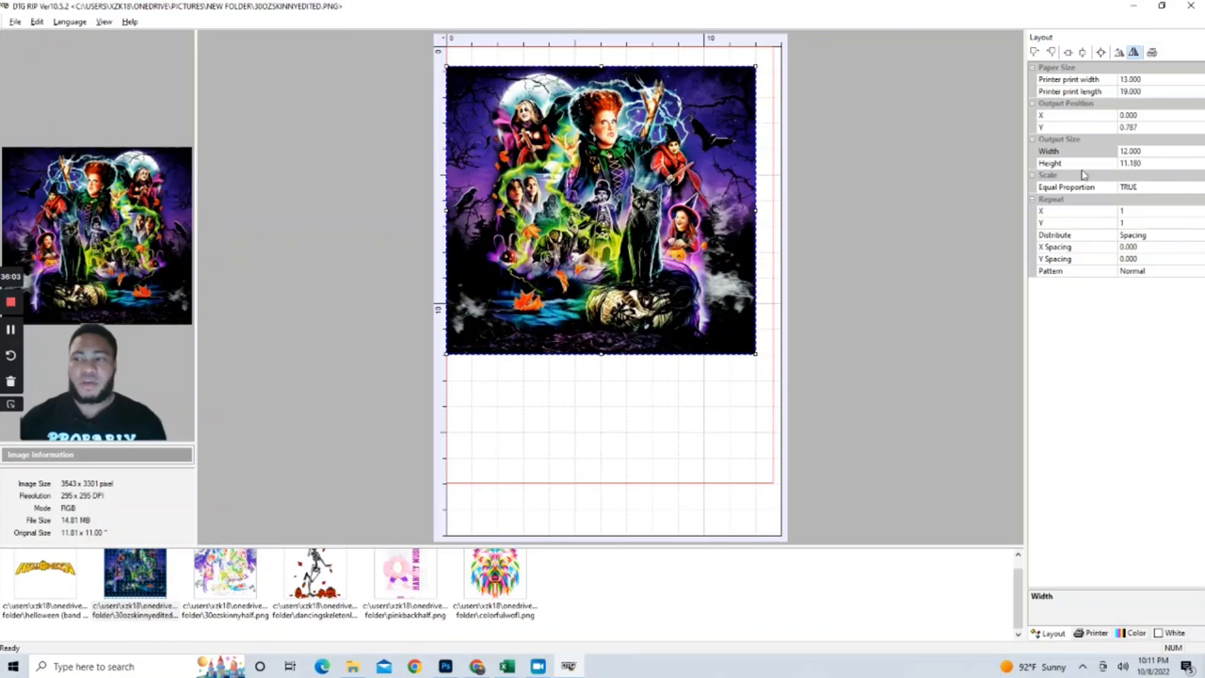
Step: Choose inches as the measurement unit
click(105, 22)
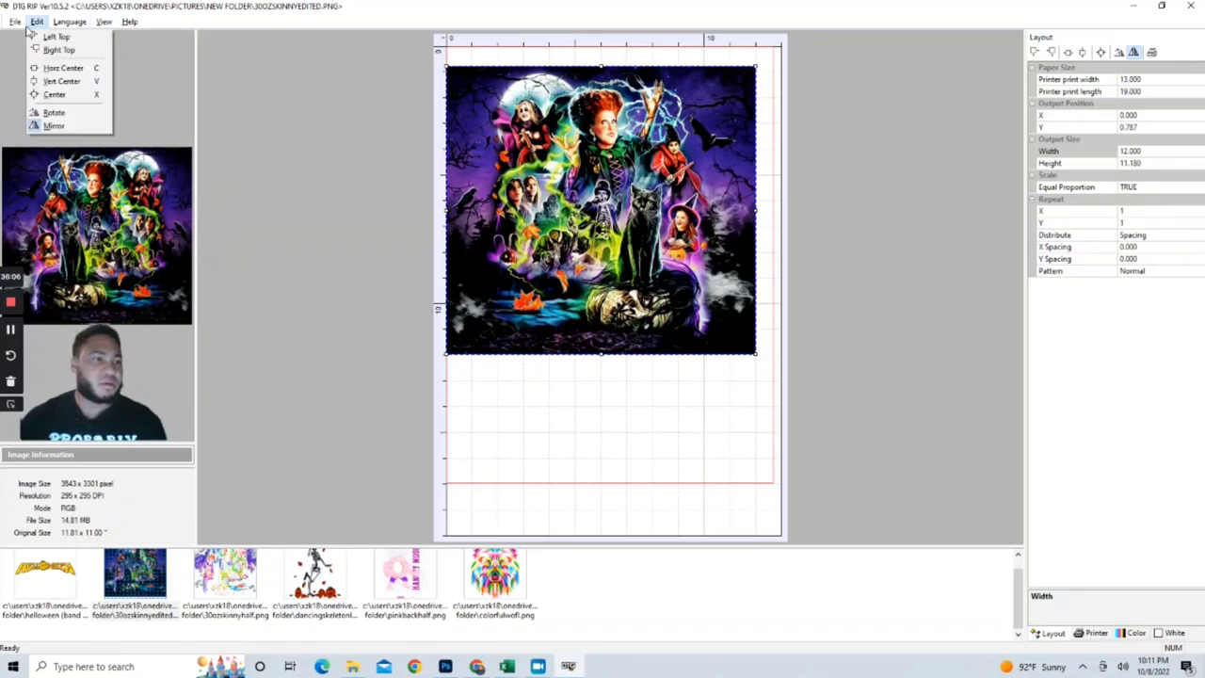
mouse_move(11, 25)
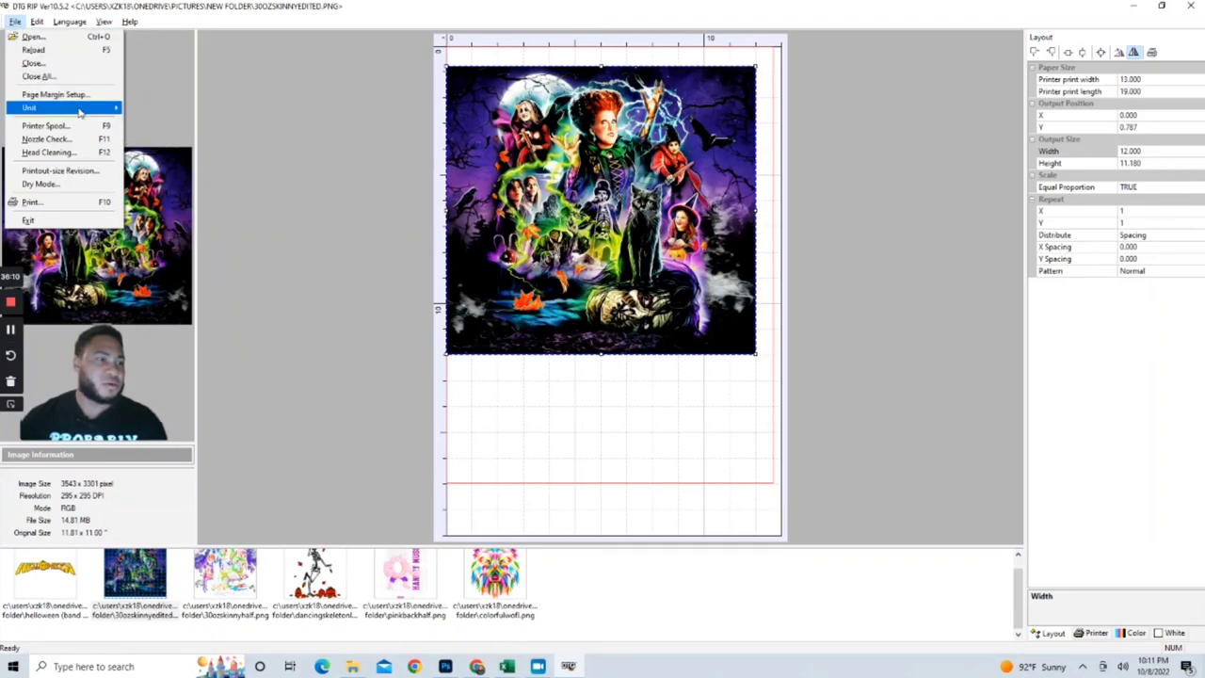
mouse_move(113, 116)
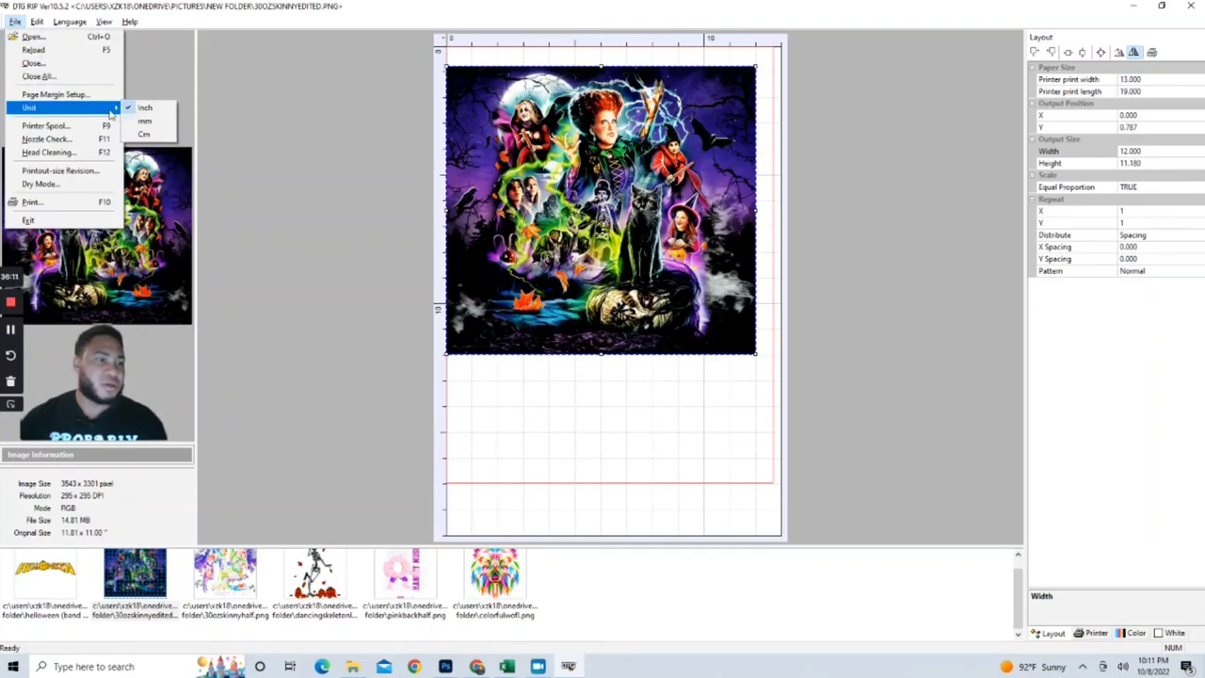
click(146, 111)
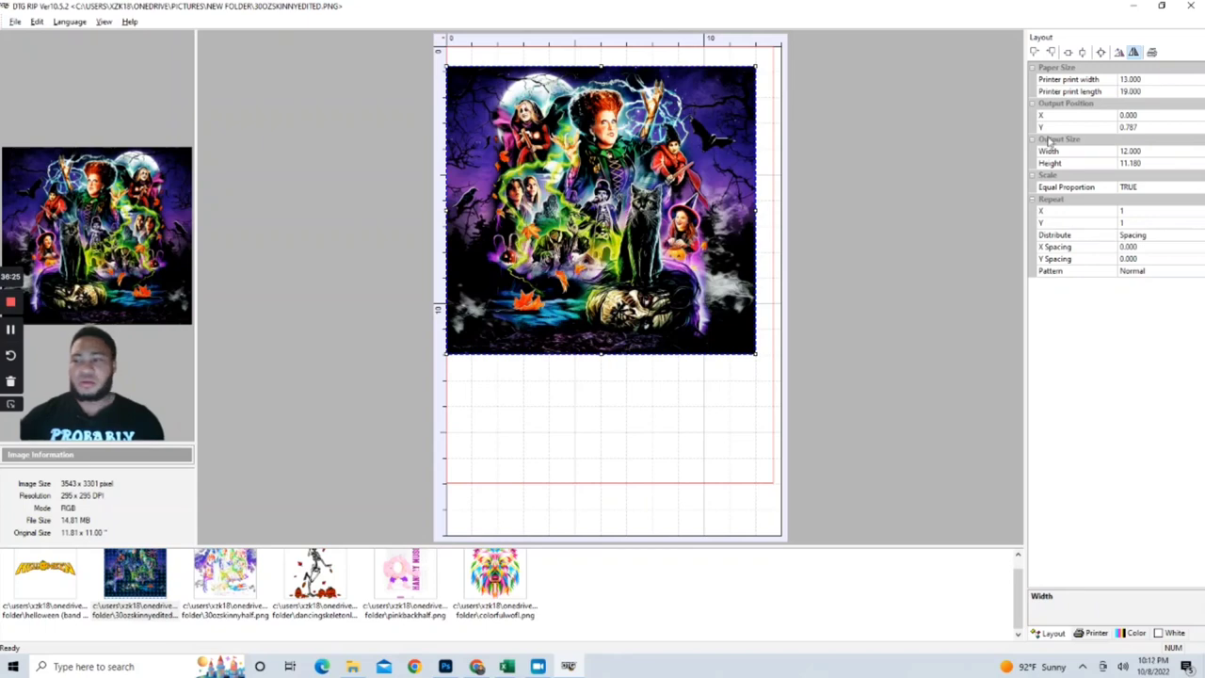
Step: Set the image's output width to 11 inches and nudge it freehand to about X 0.81, Y 0.64
click(1155, 152)
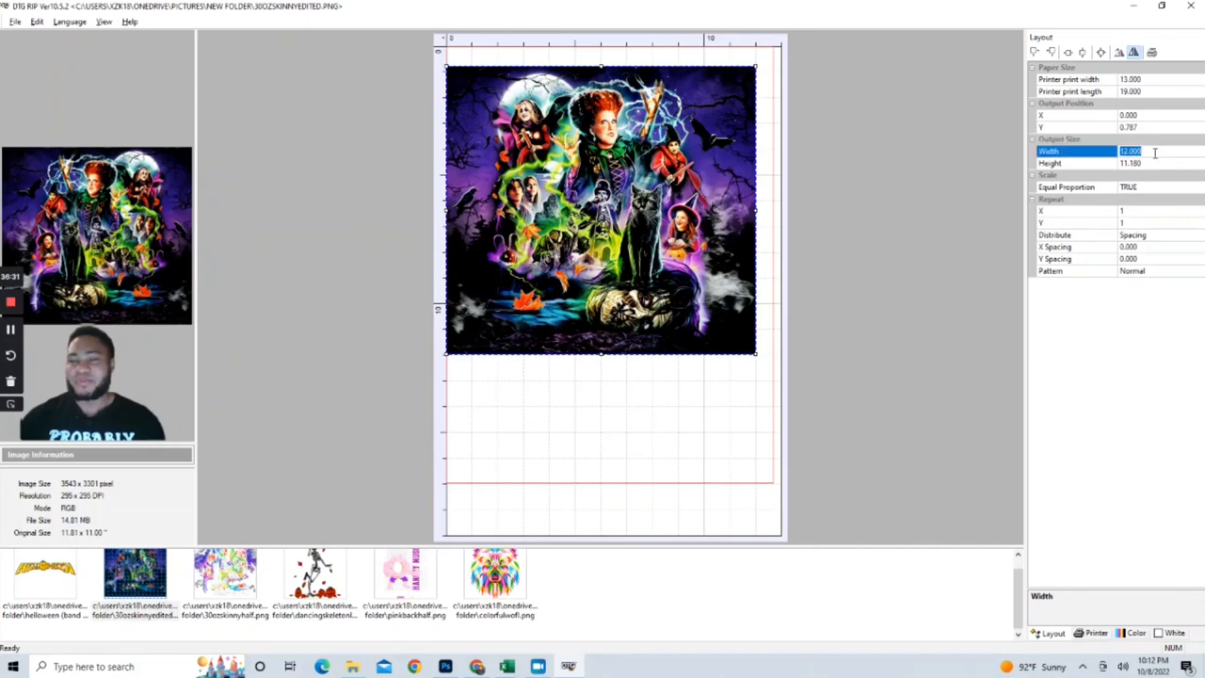
key(BackSpace)
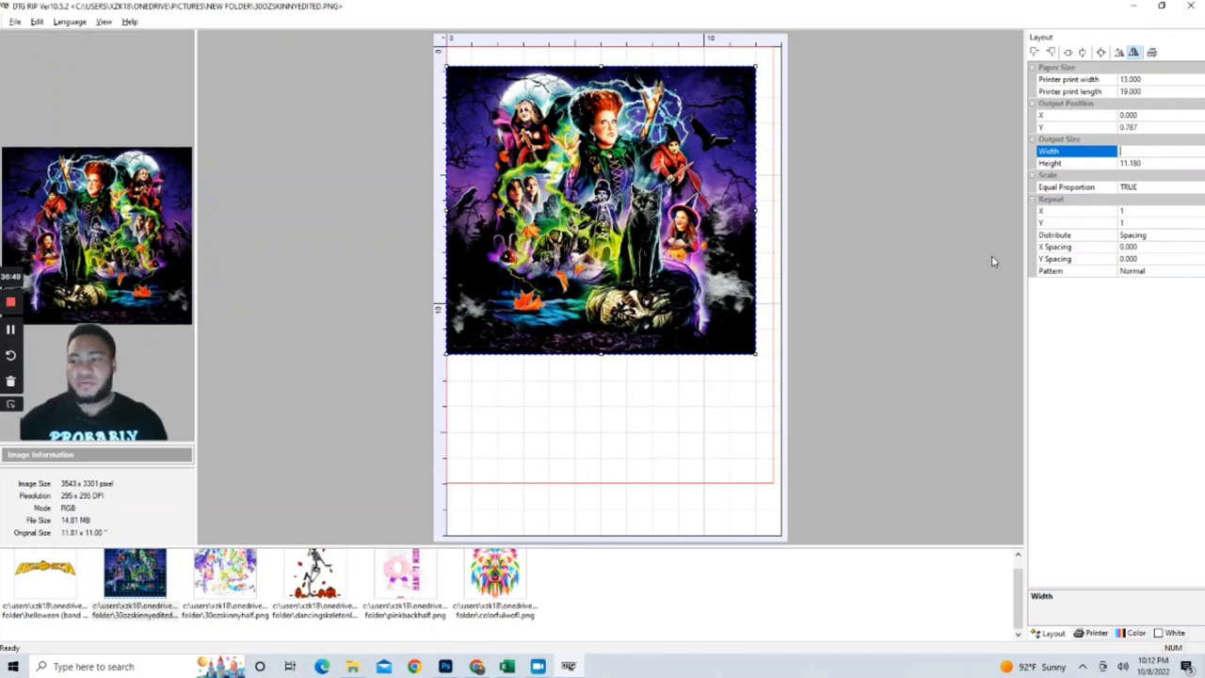
text(11)
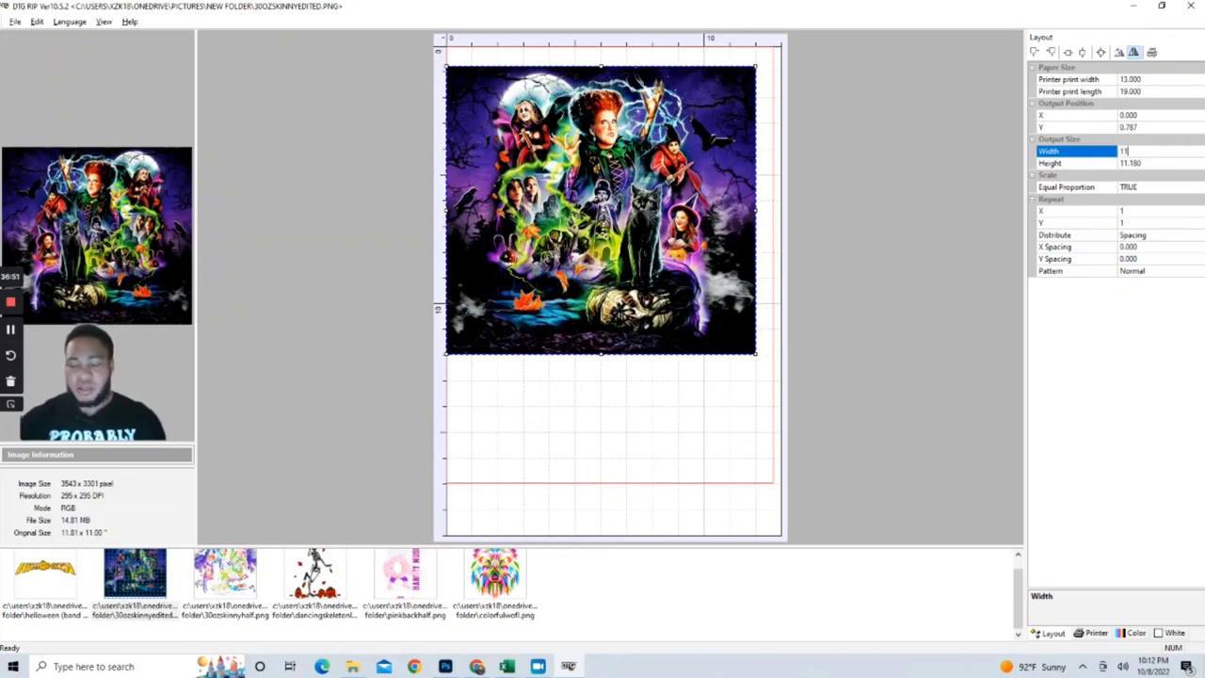
key(Return)
drag(600, 152, 621, 149)
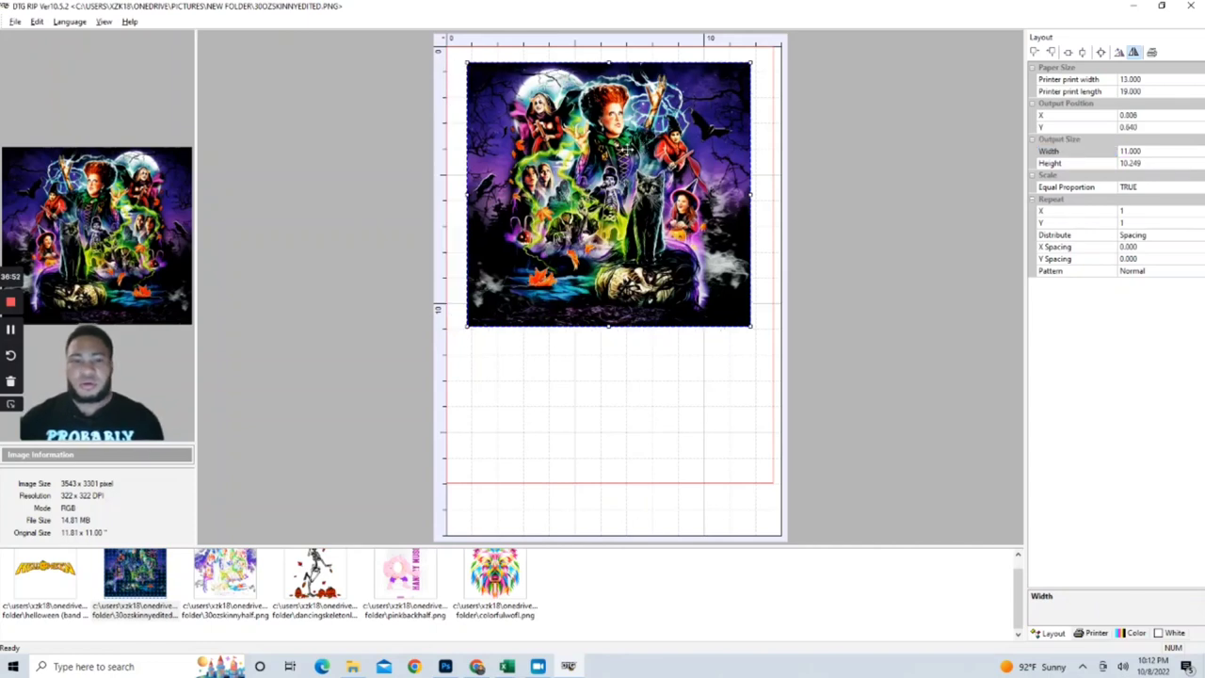
Step: Centre the image on the page and toggle its mirroring off and back on
click(1105, 53)
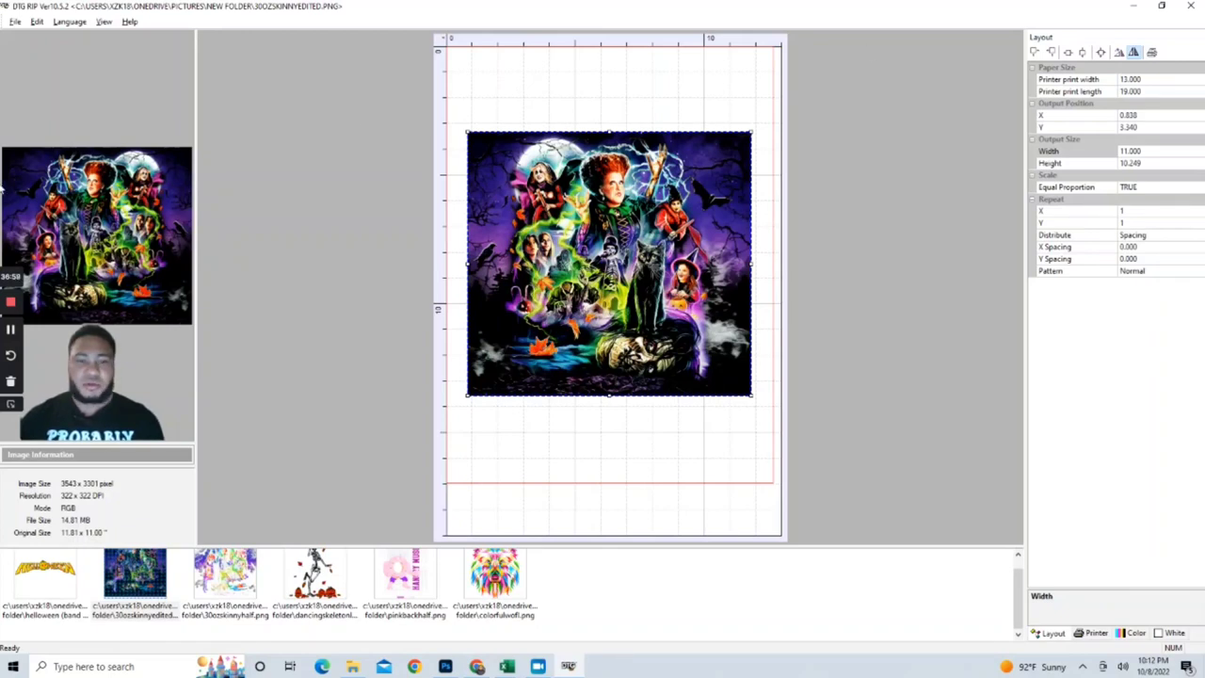
click(1135, 53)
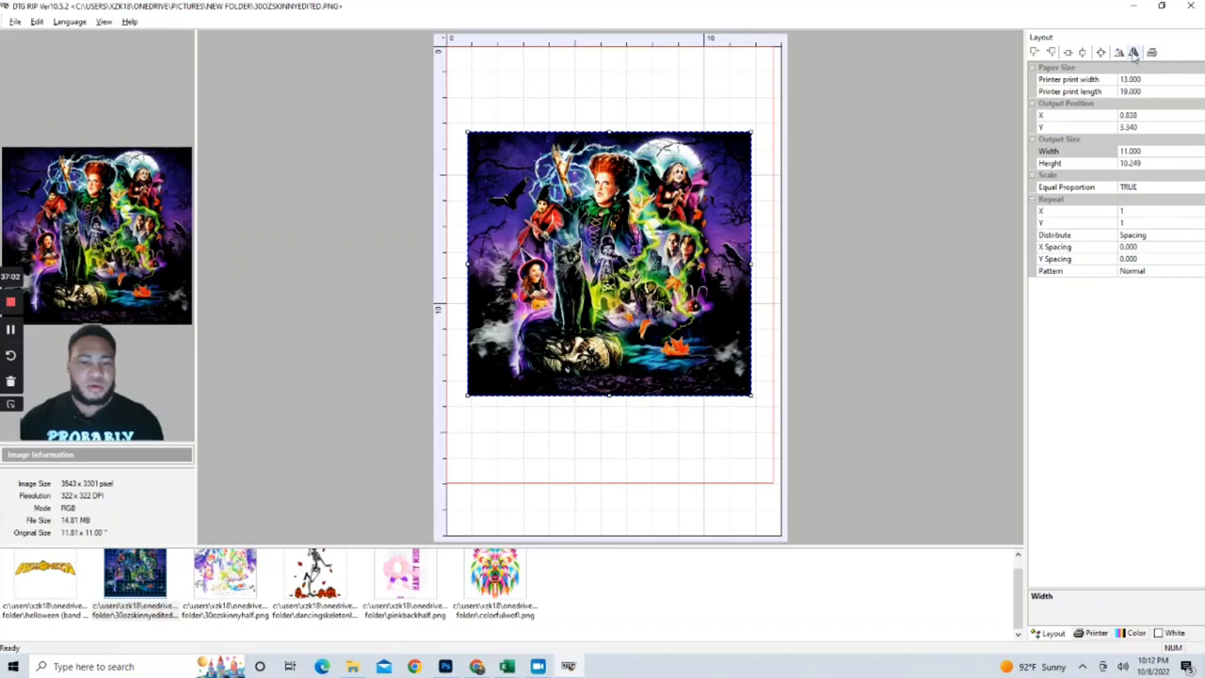
click(1135, 53)
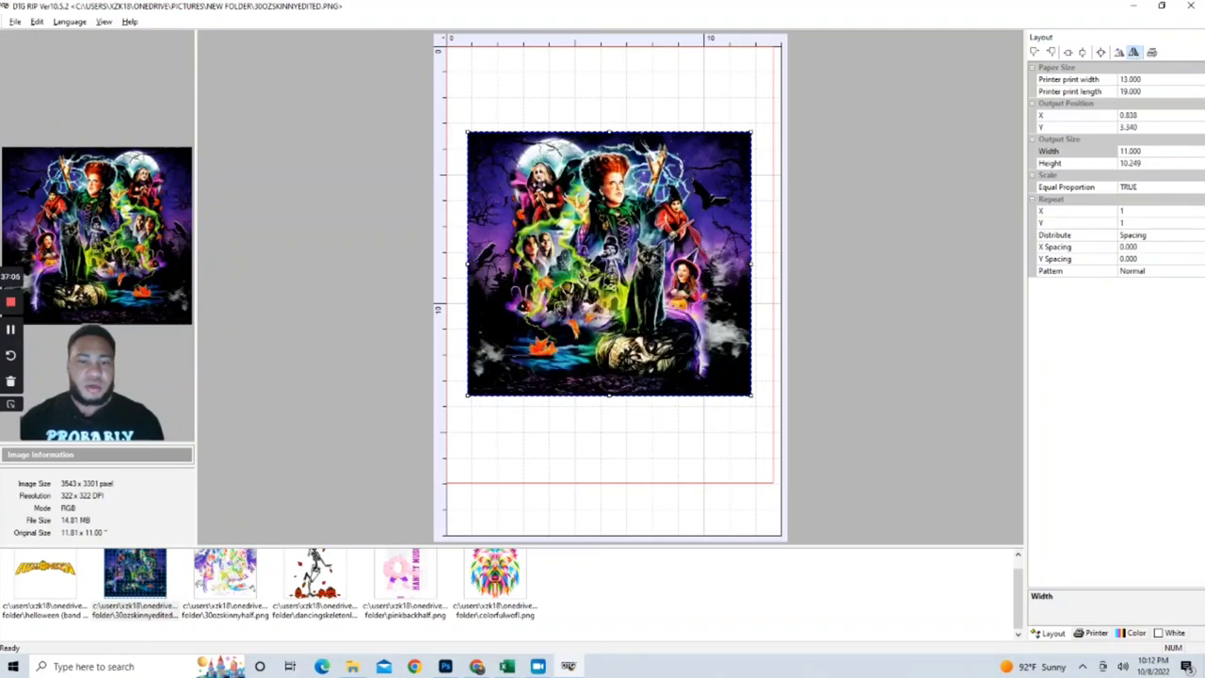
Step: Set the image's Equal Proportion scaling to FALSE, switching it briefly to TRUE and back
click(1134, 190)
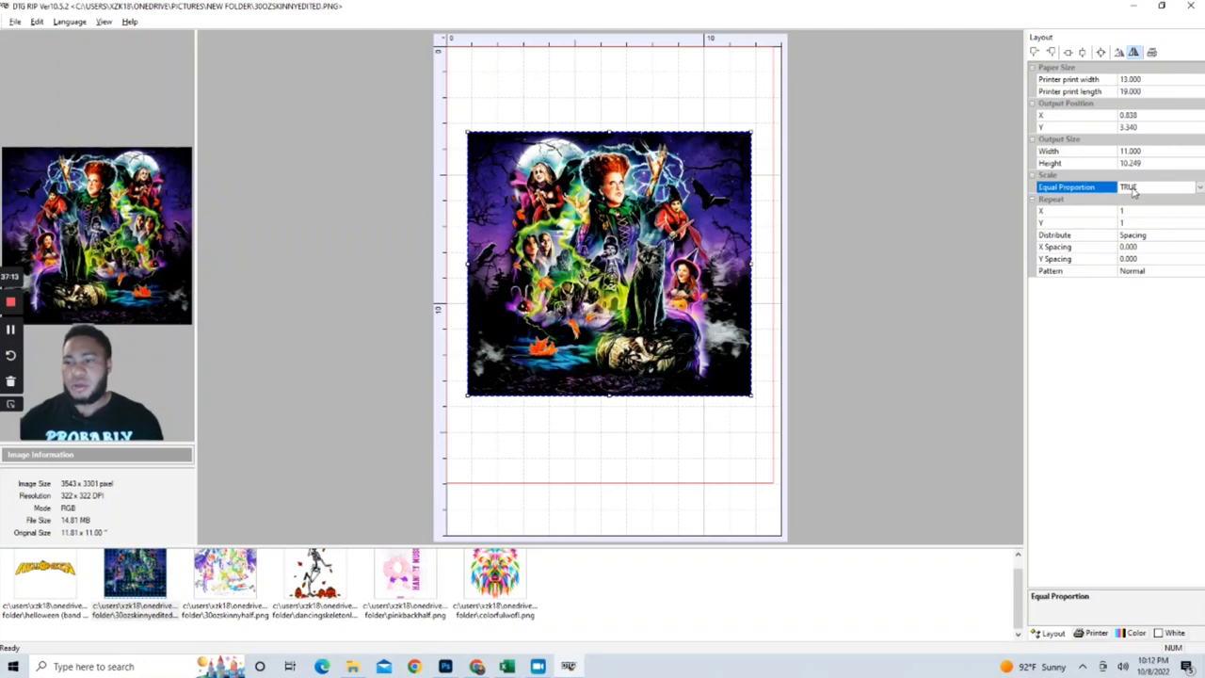
click(1199, 190)
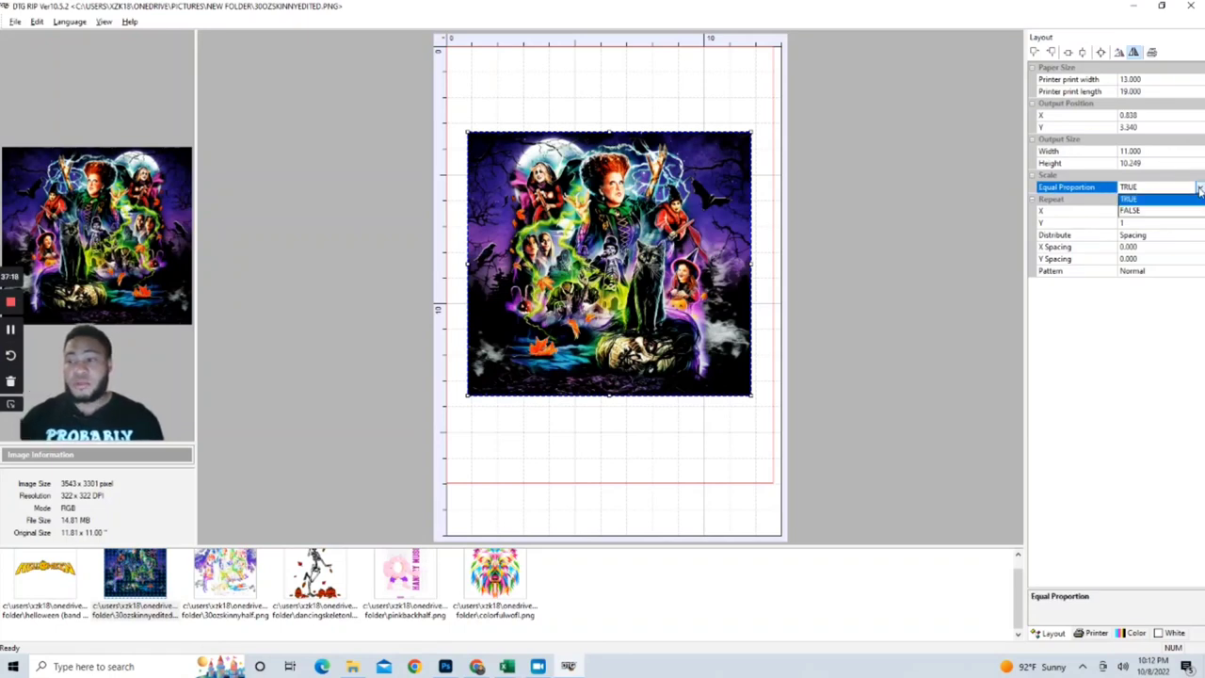
click(1165, 211)
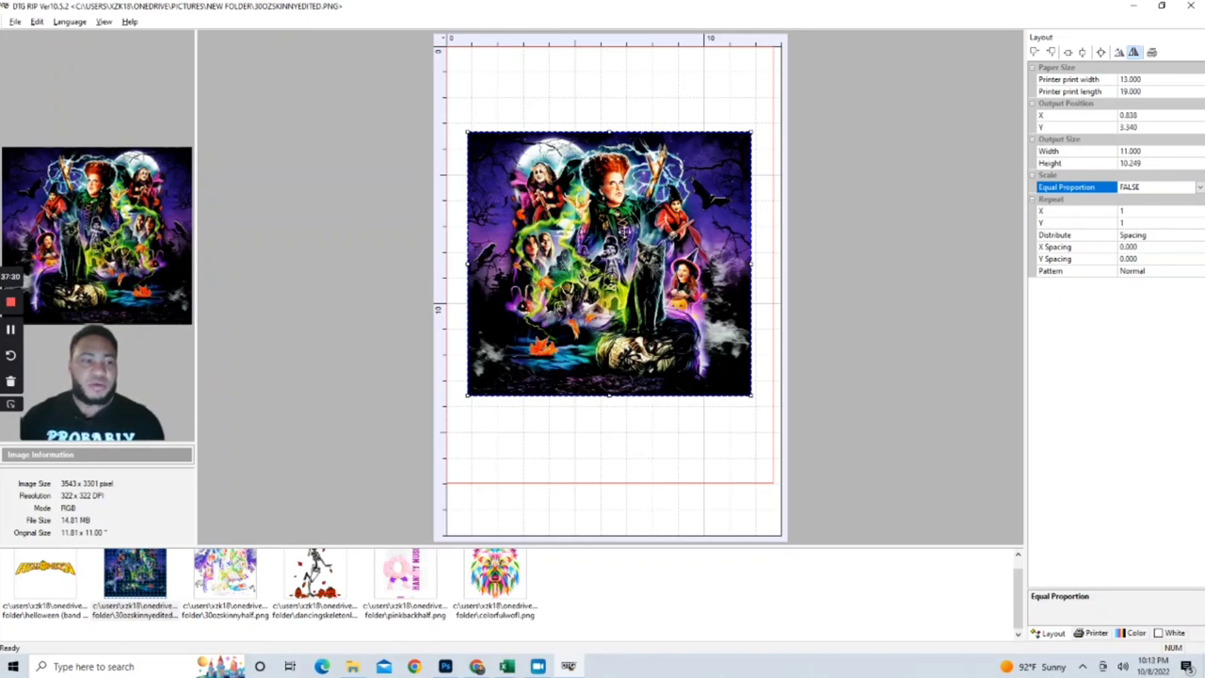
click(1151, 165)
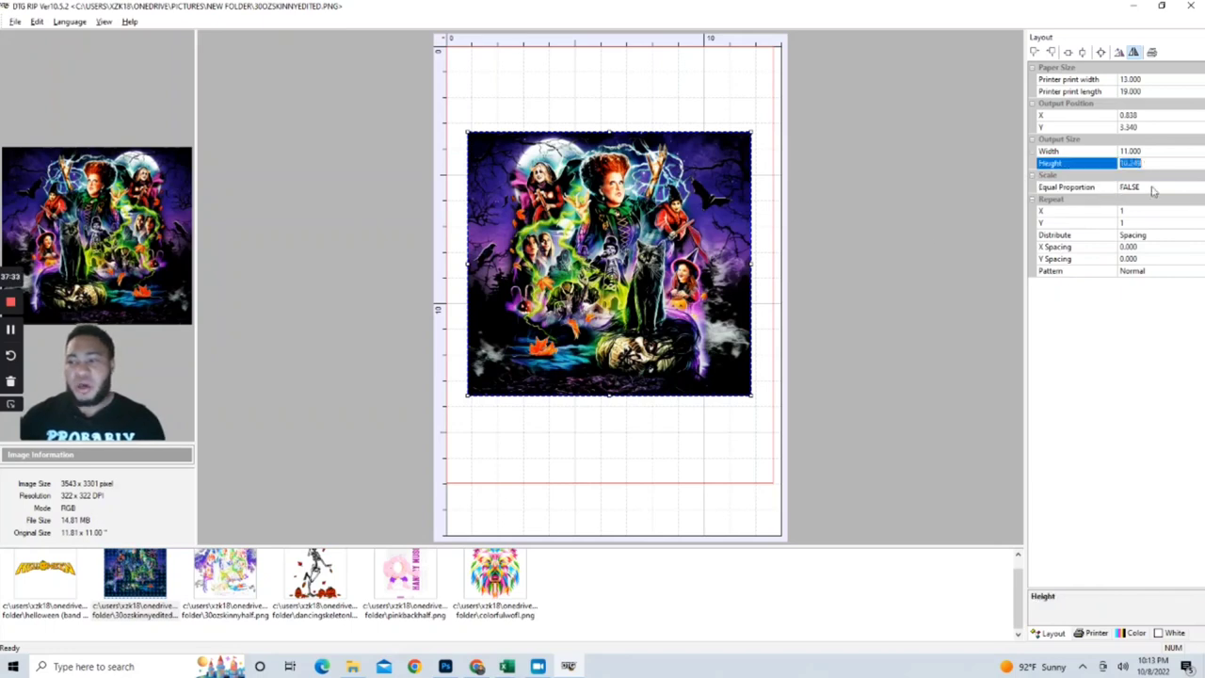
click(1149, 189)
double_click(1145, 188)
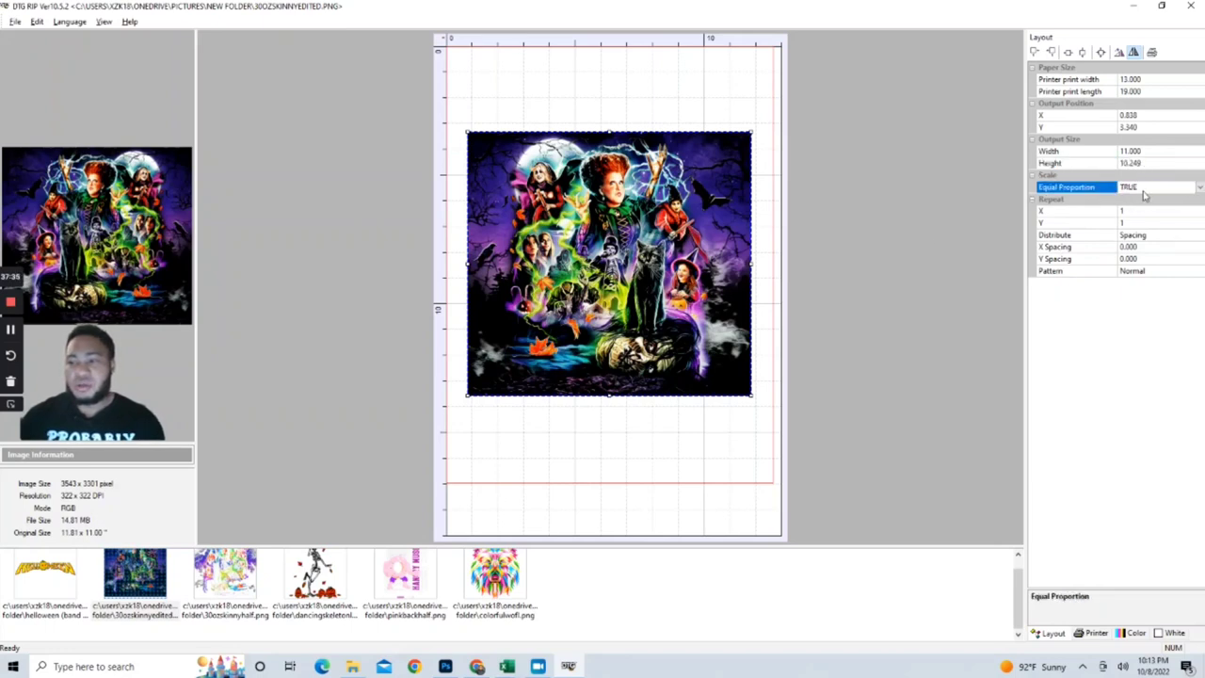
double_click(1145, 188)
Step: Set the image's output height to 17 inches, independently of its width
click(1142, 164)
key(BackSpace)
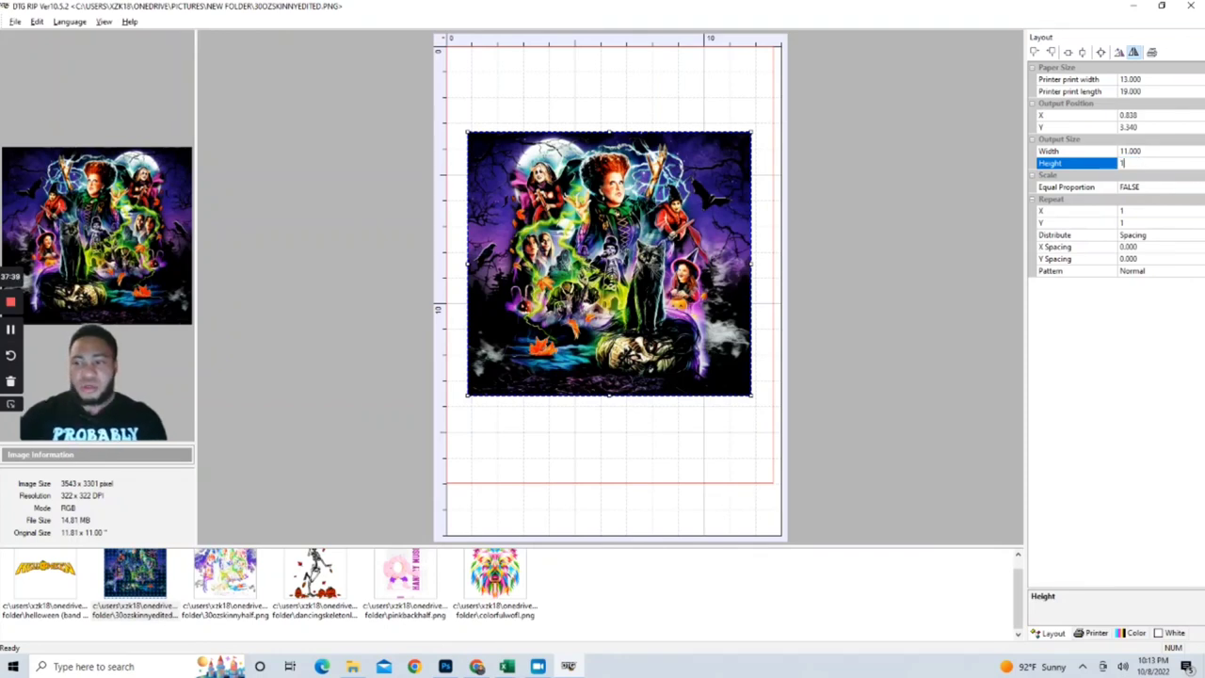
text(17)
key(Return)
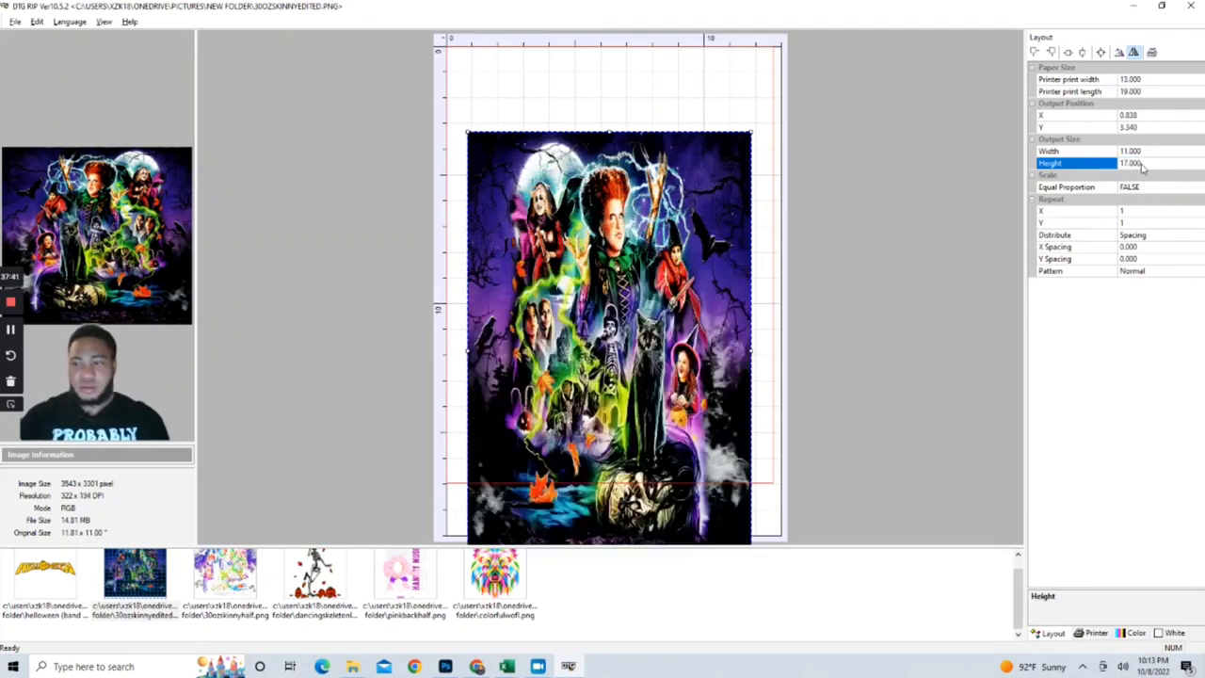
Step: Move the current image higher on the page, and select the Helloween band logo and place it at about X 1.71, Y 0.33
drag(634, 328, 644, 238)
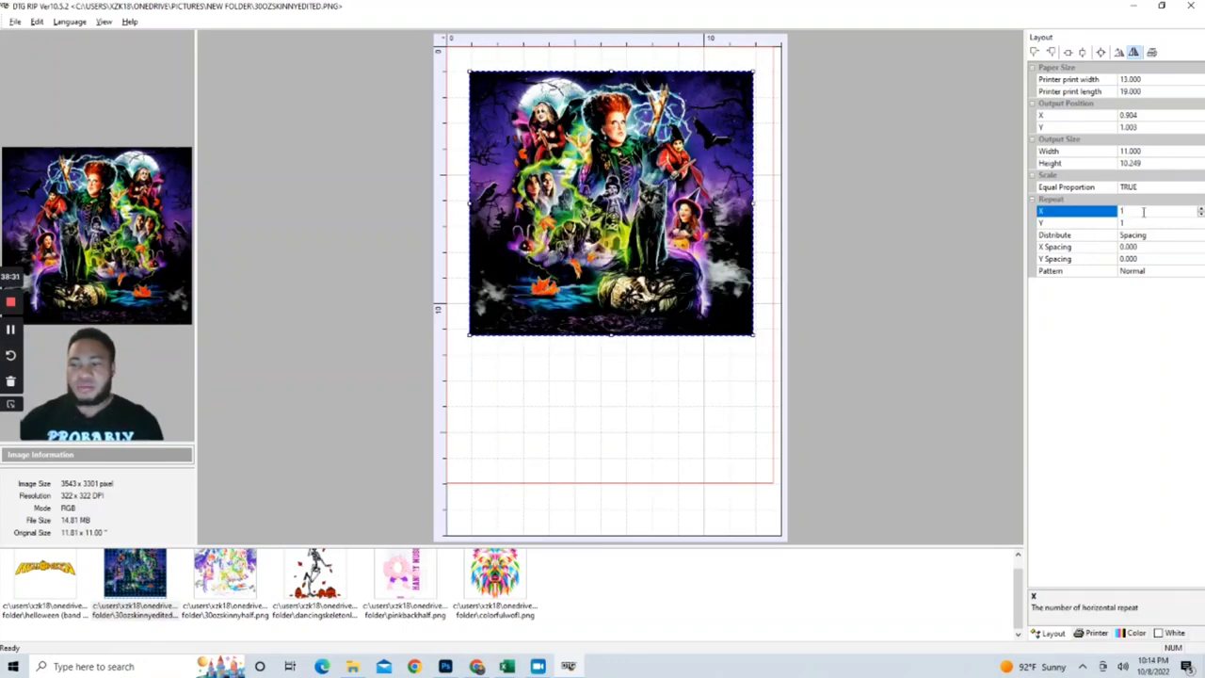
click(40, 582)
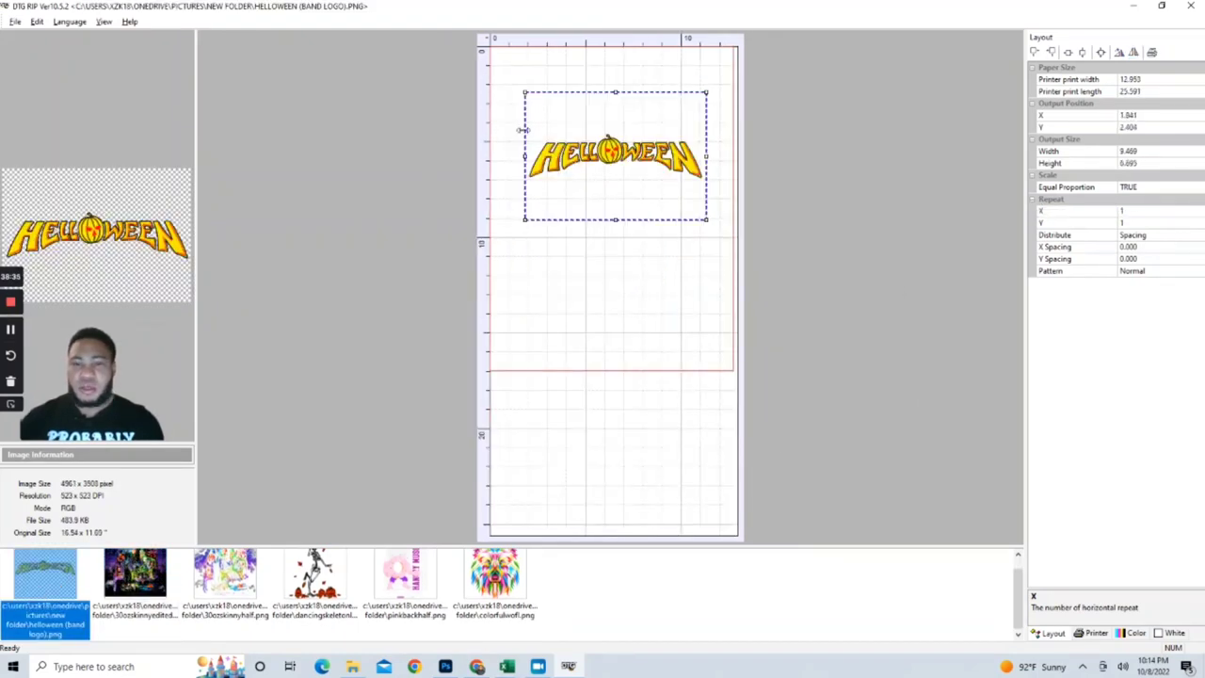
drag(647, 166, 640, 119)
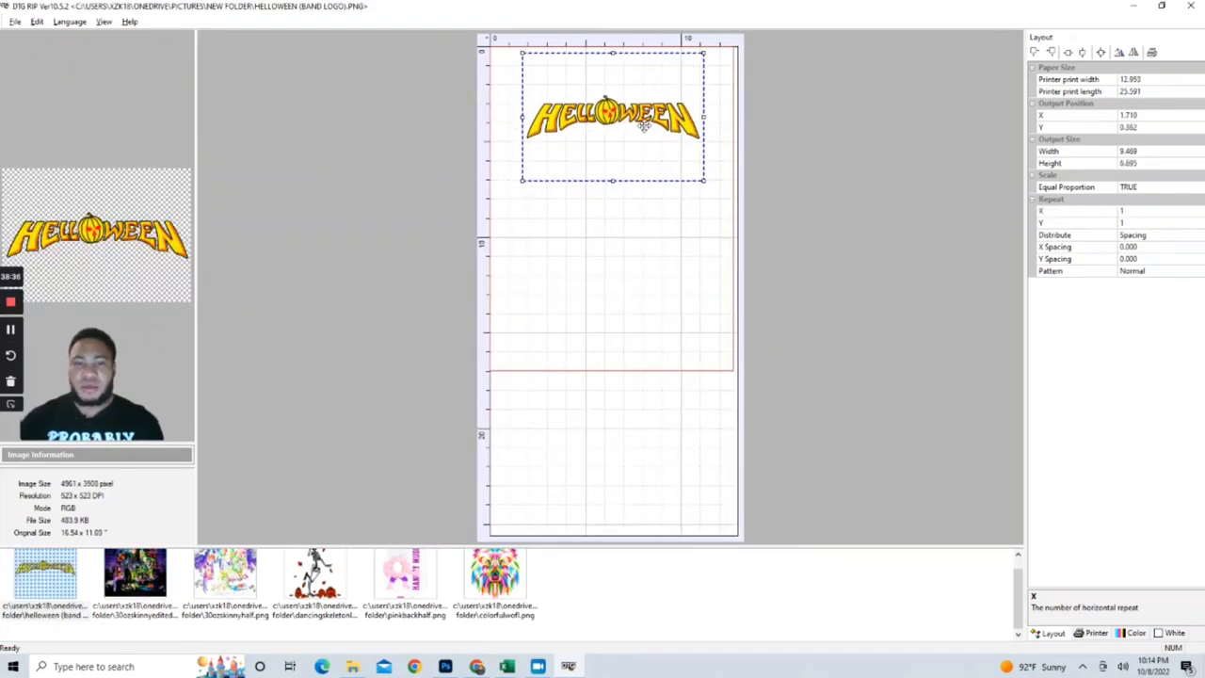
Step: Set the Helloween logo's horizontal repeat to 2
click(1132, 213)
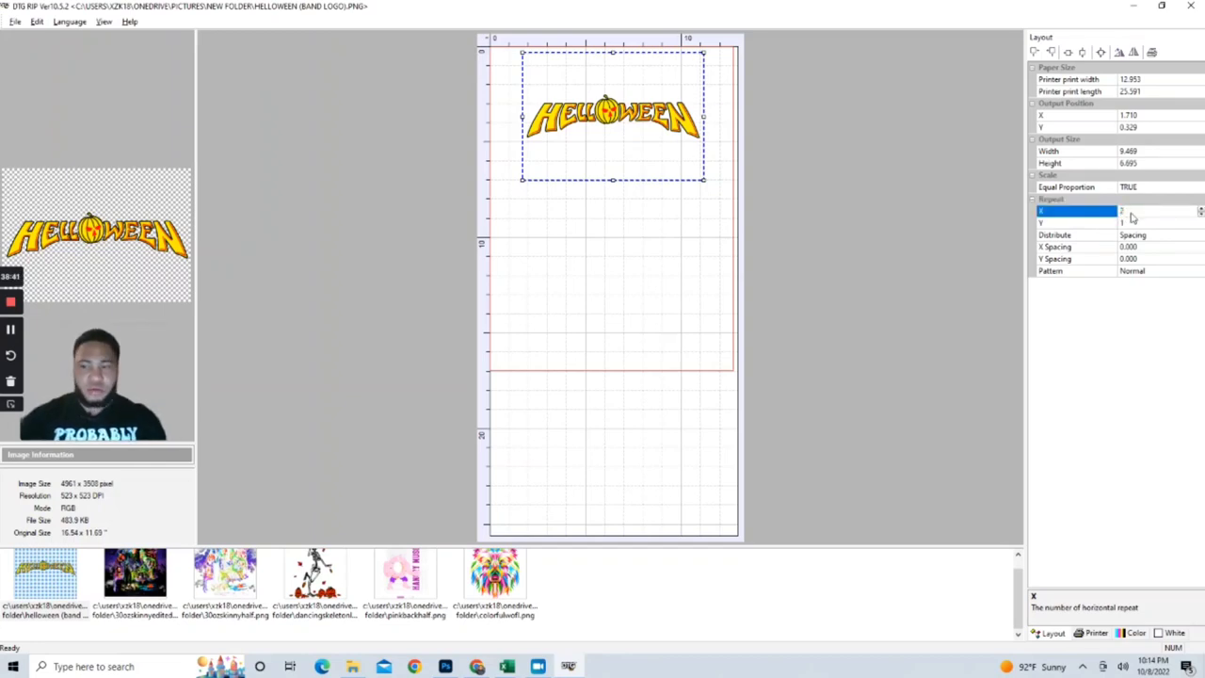
text(2)
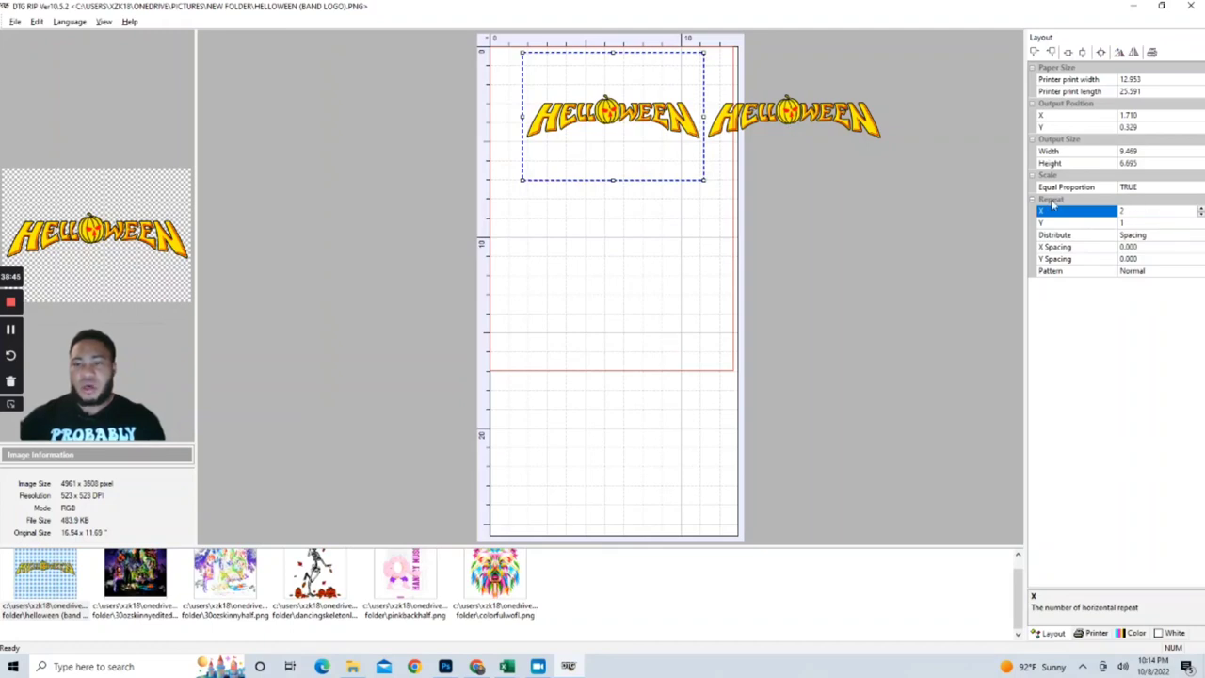
click(808, 120)
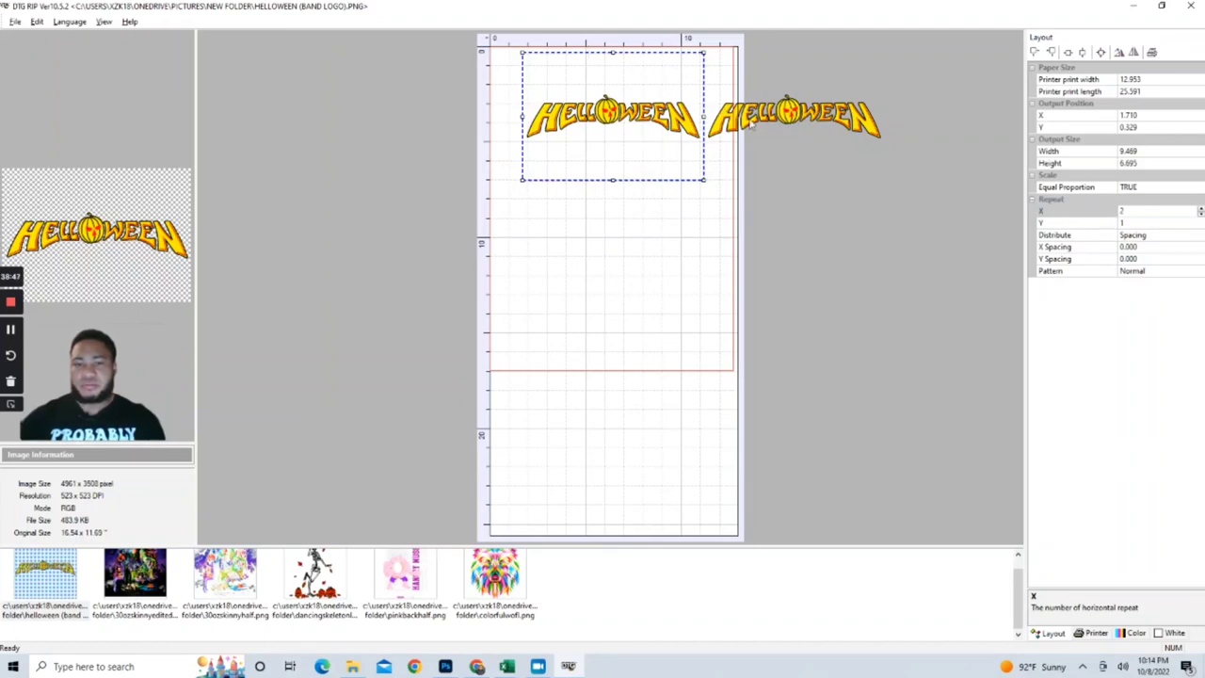
click(1143, 211)
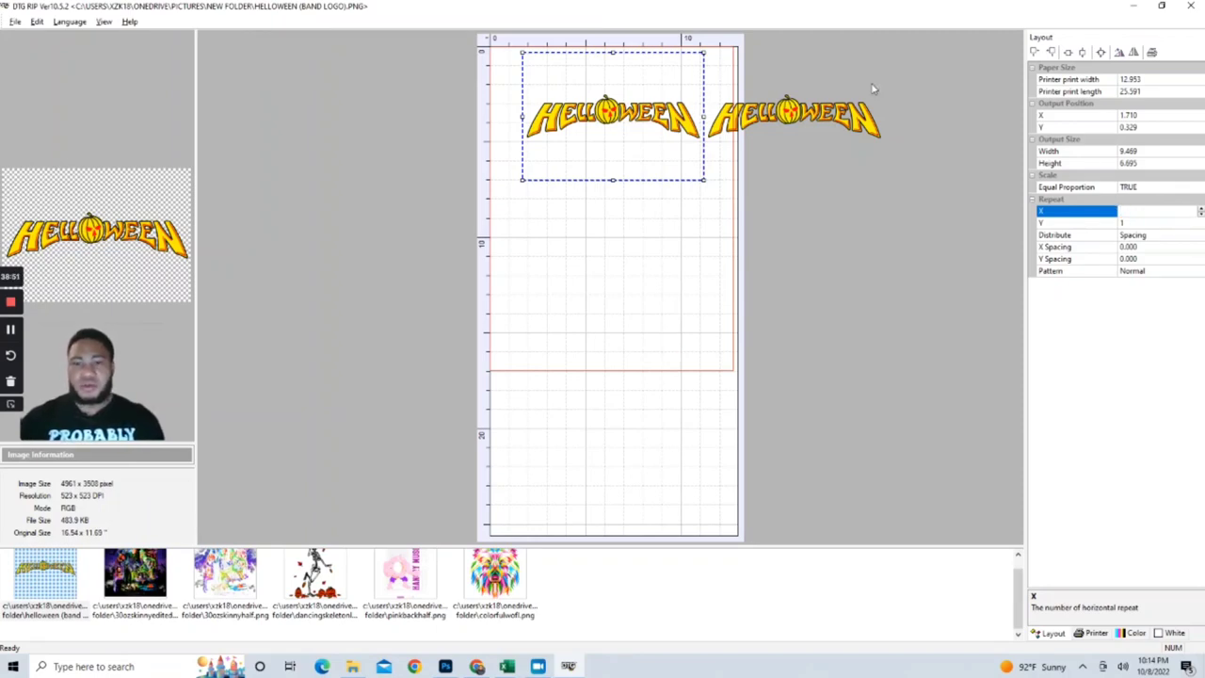
text(2)
click(1147, 235)
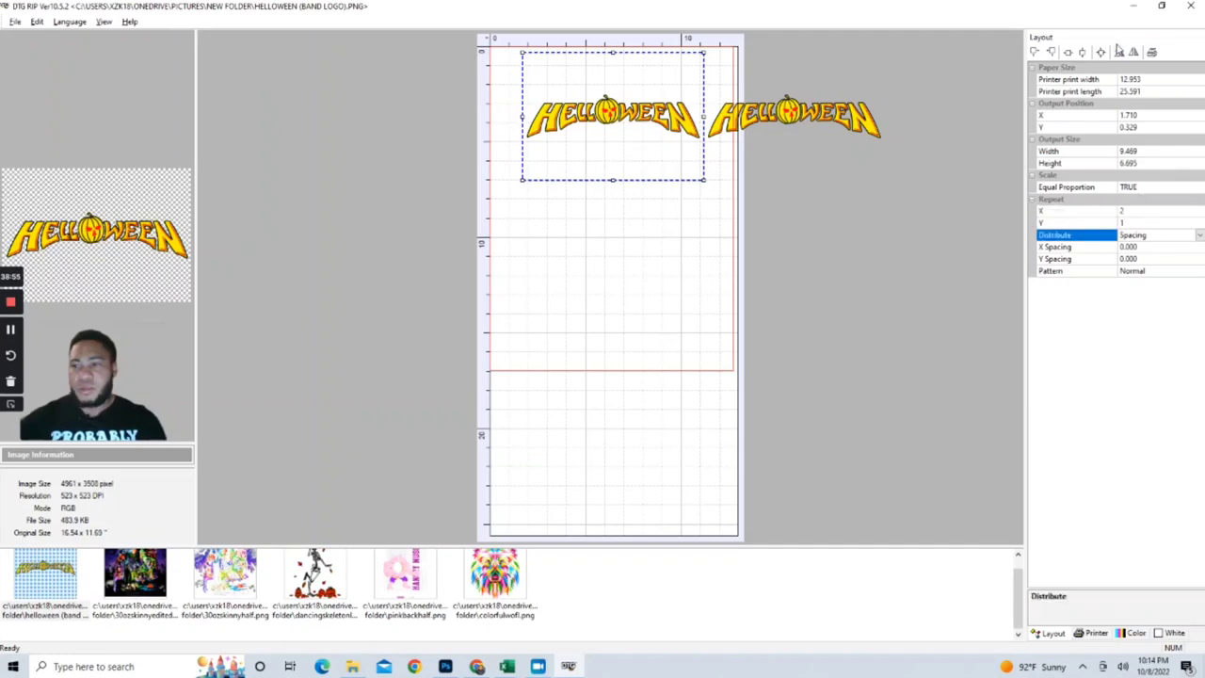
Step: Rotate the logo 90 degrees and set its X output position to 0
click(1119, 53)
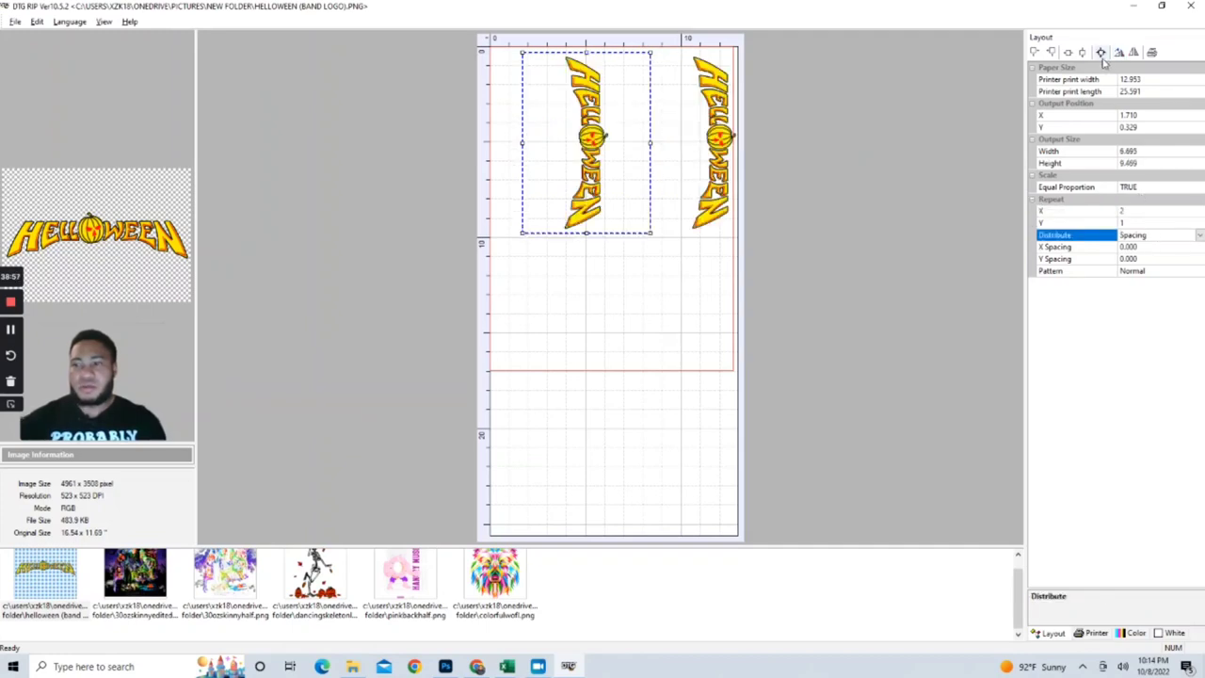
click(727, 138)
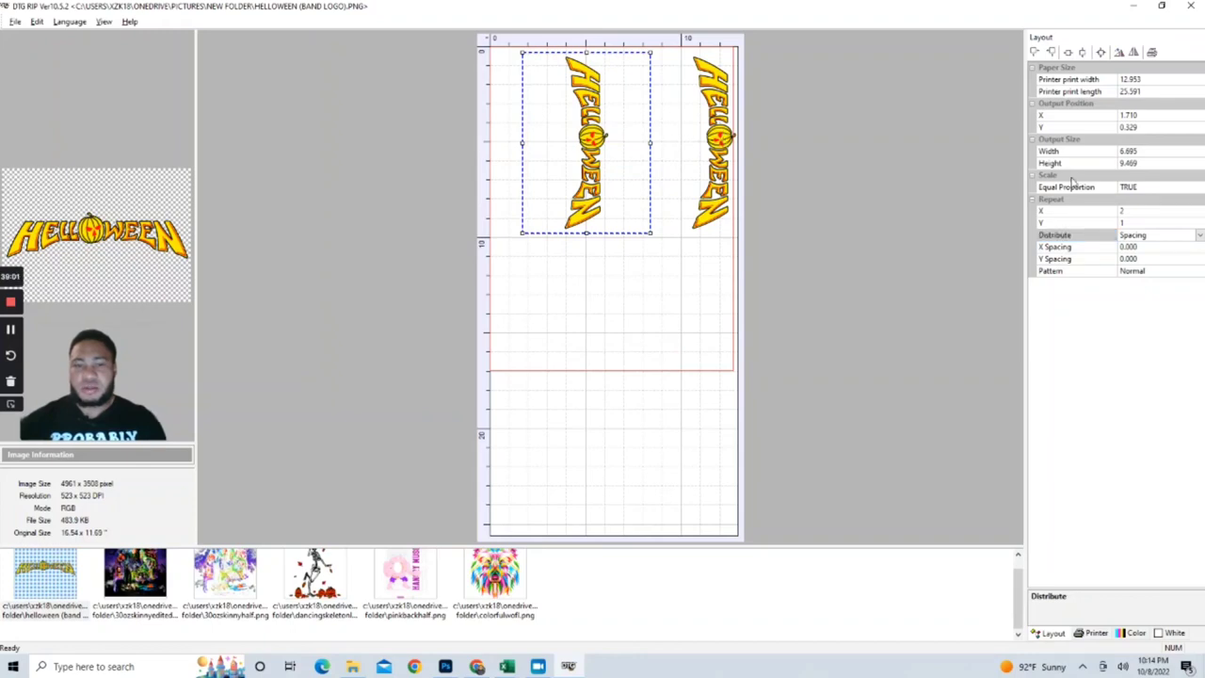
click(1141, 115)
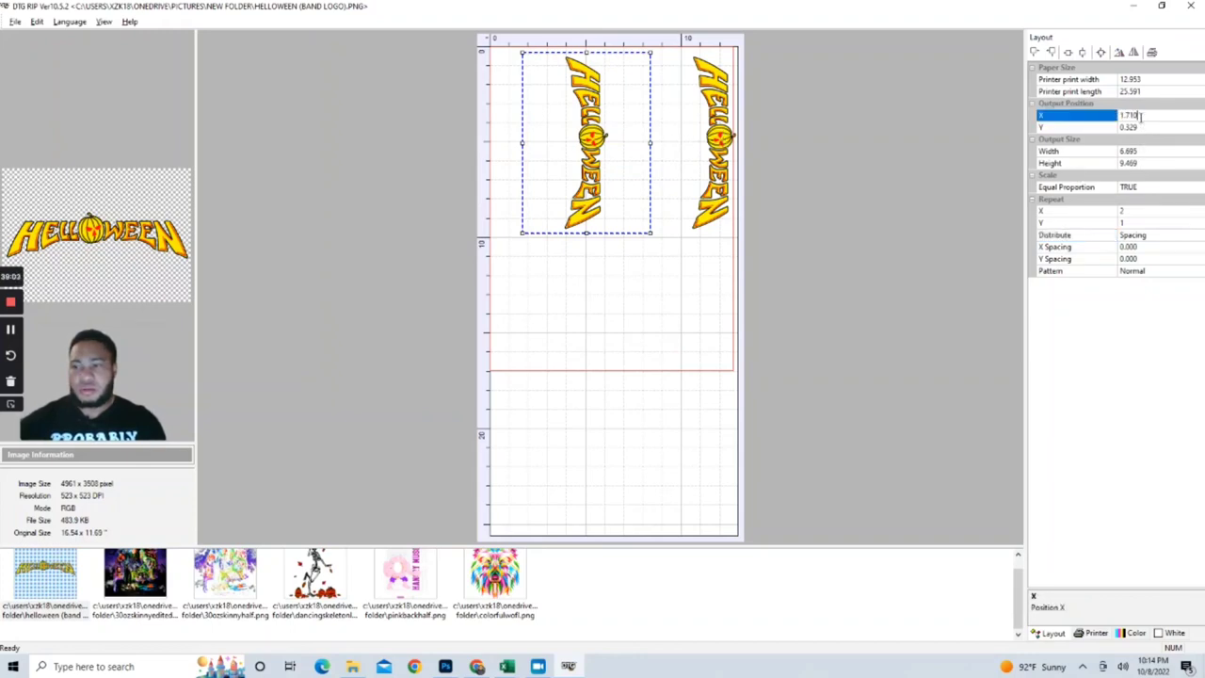
text(0)
key(Return)
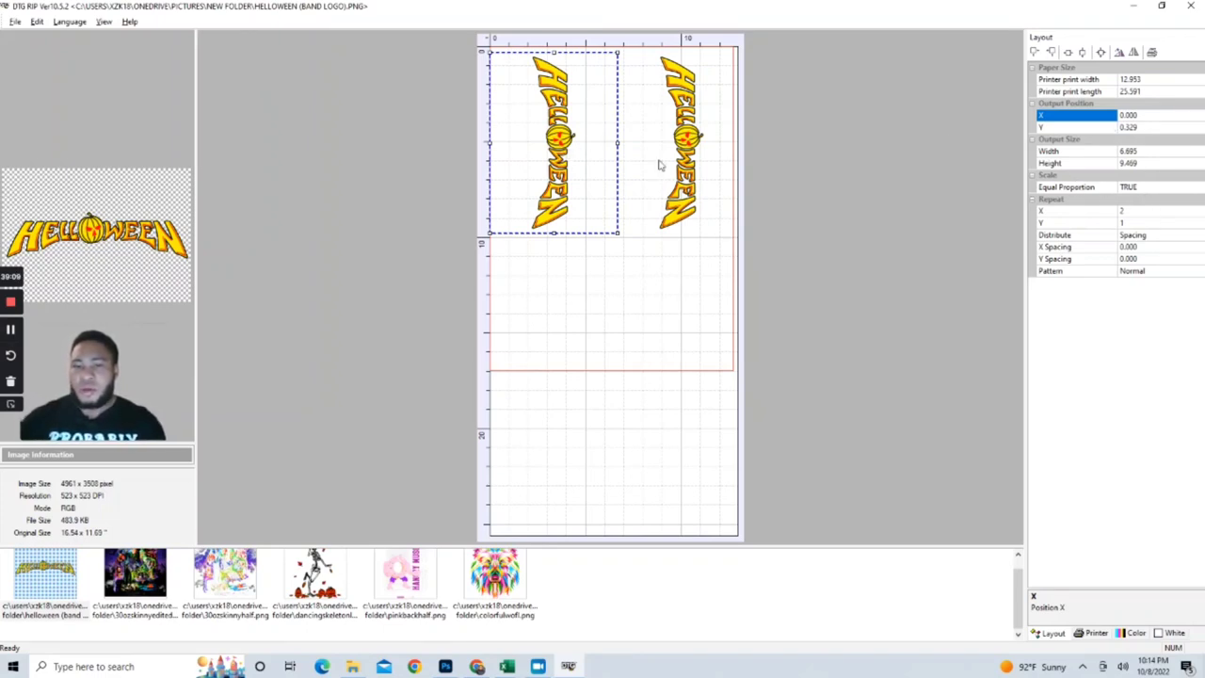
Step: Rotate the logo in three further 90-degree turns back to its original upright orientation
click(1119, 53)
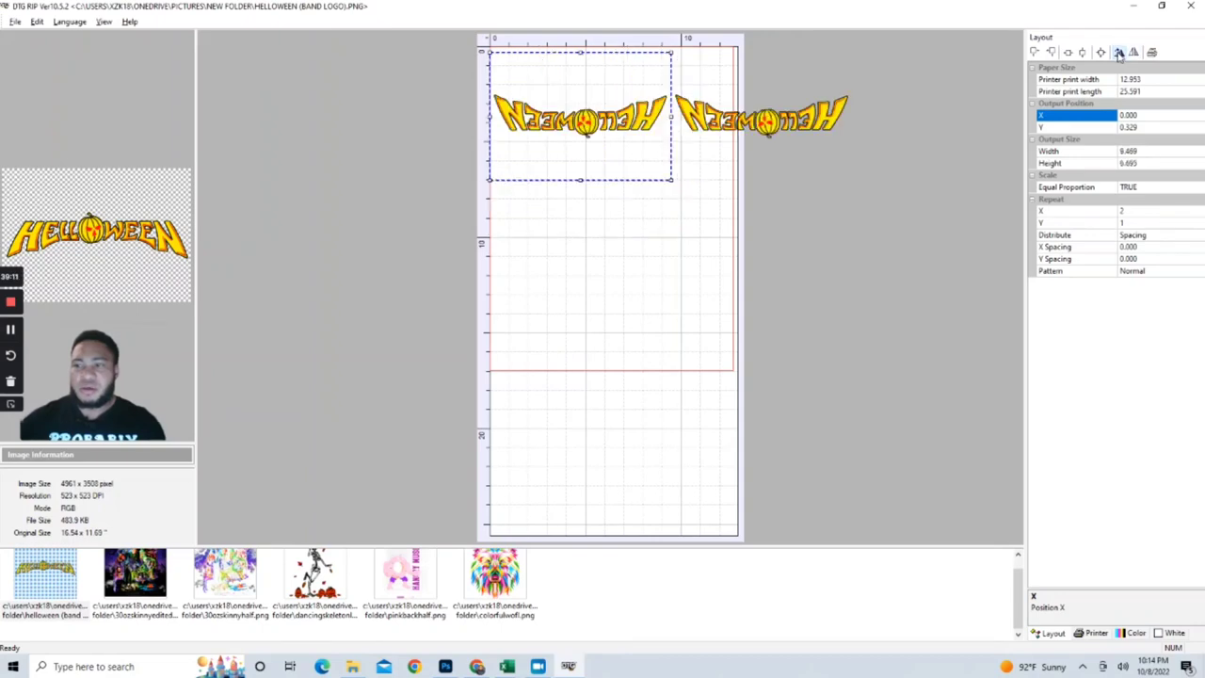
click(1118, 53)
click(1119, 54)
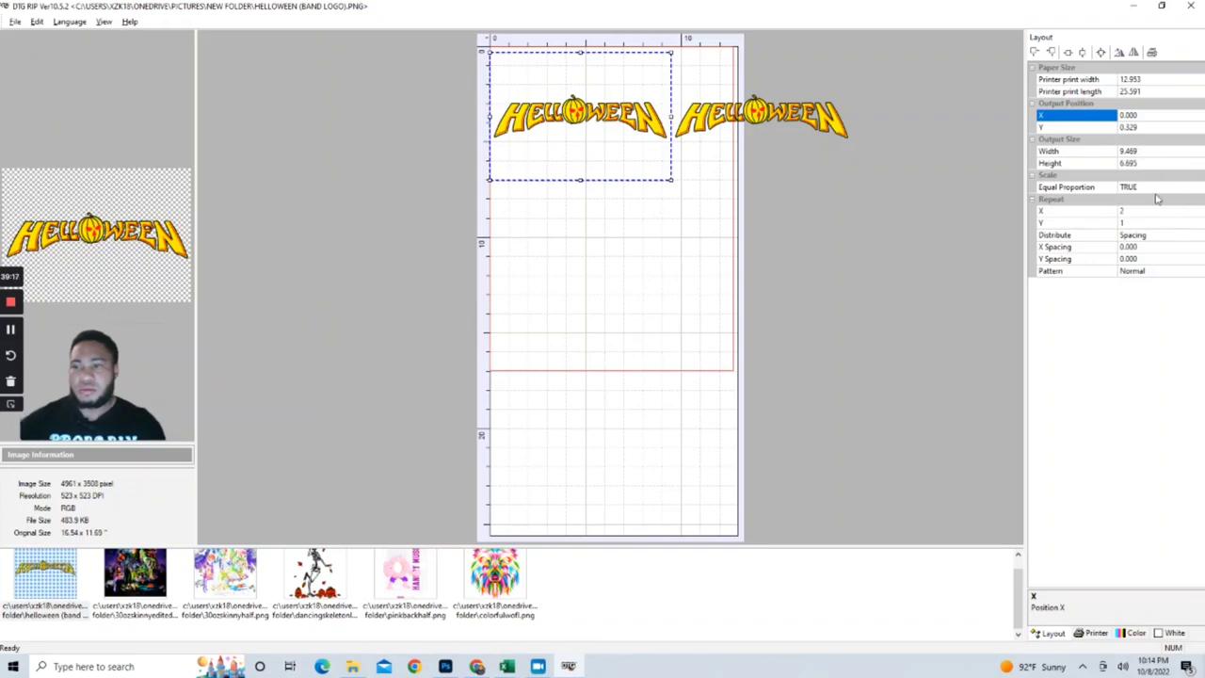
Step: Set the logo's vertical repeat to 5 and its horizontal repeat to 1
click(1147, 224)
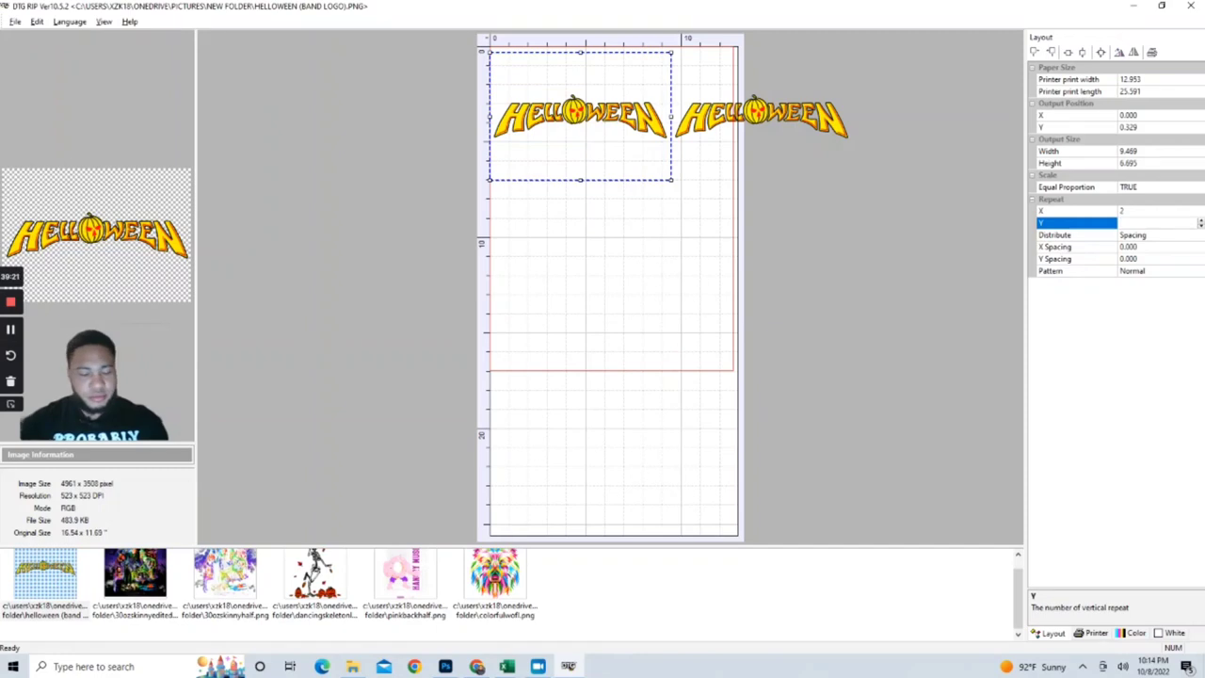
text(4)
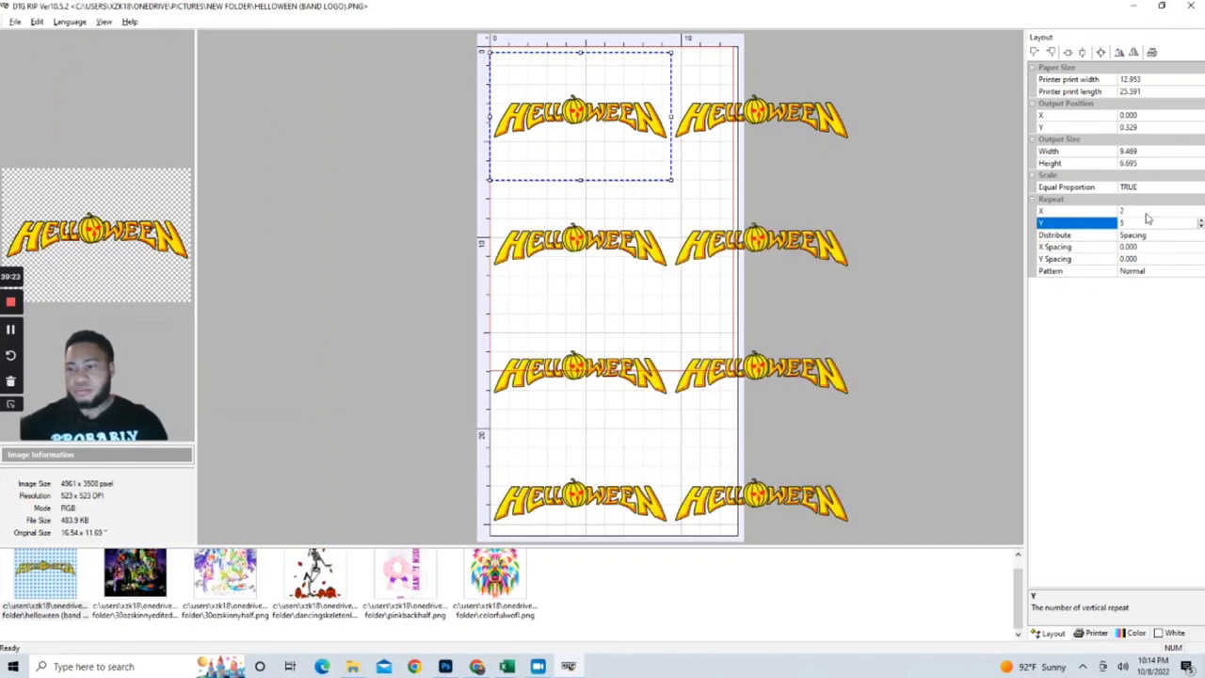
click(1147, 212)
text(1)
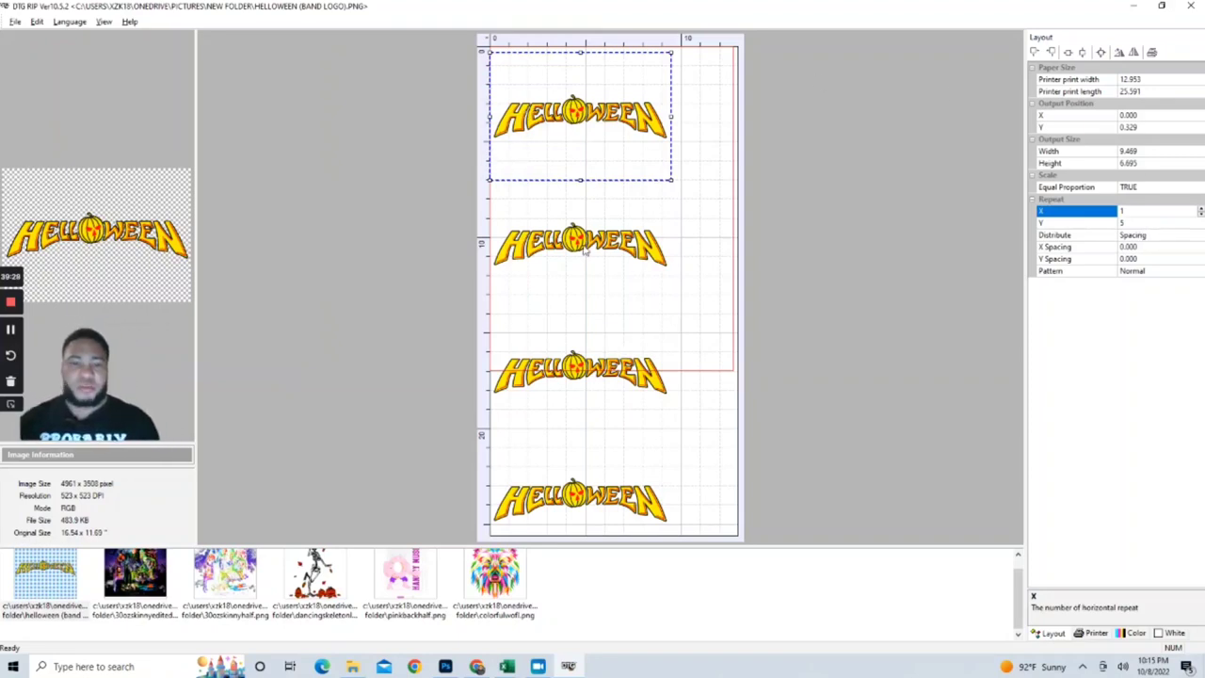
Step: Set the repeat distribution to Top to Top with a Y spacing of 3
key(Down)
key(Down)
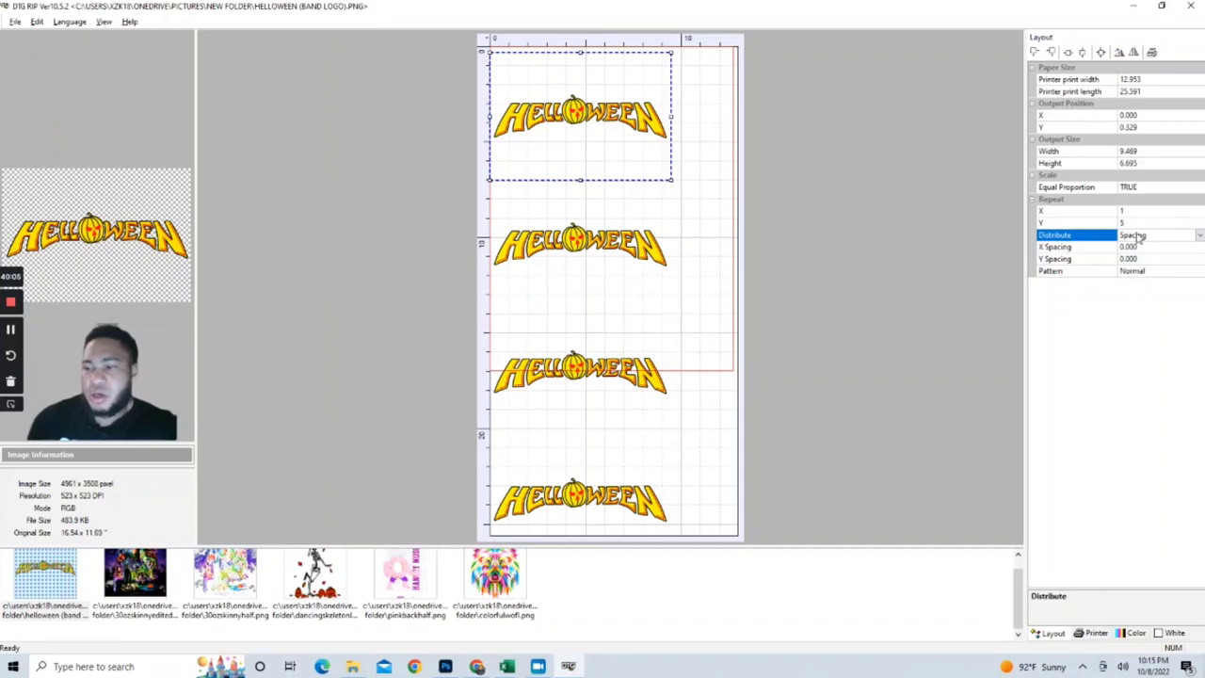
click(1199, 234)
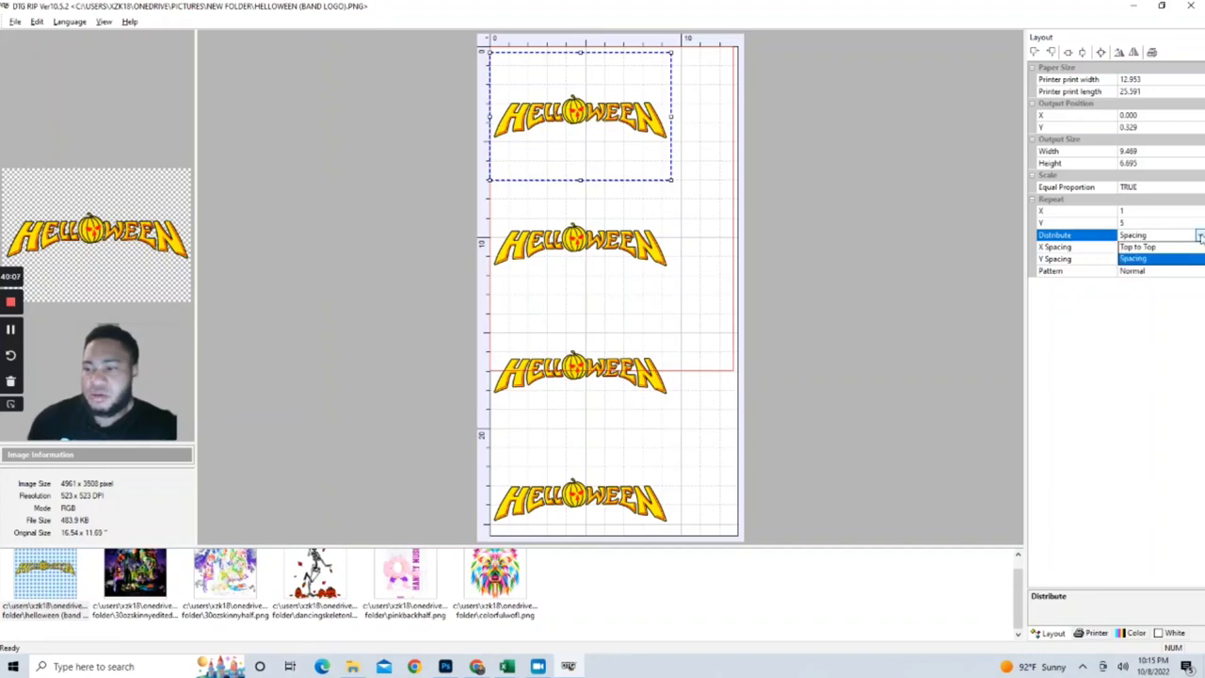
click(1174, 248)
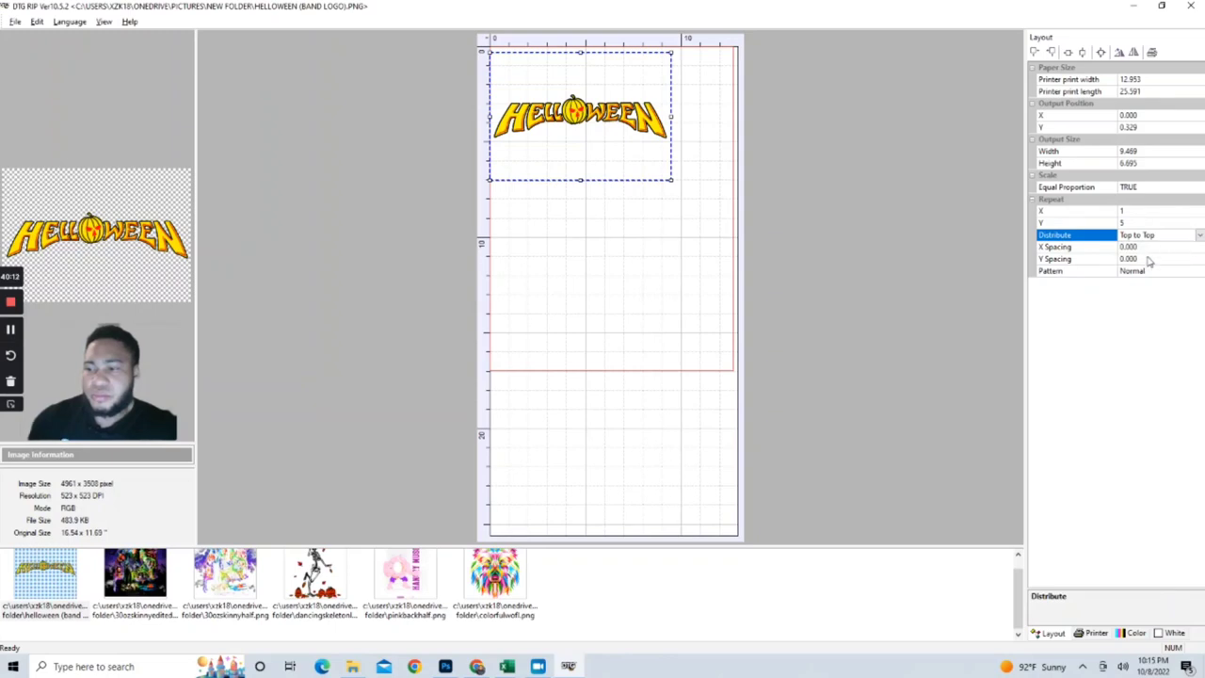
click(1149, 261)
click(1147, 261)
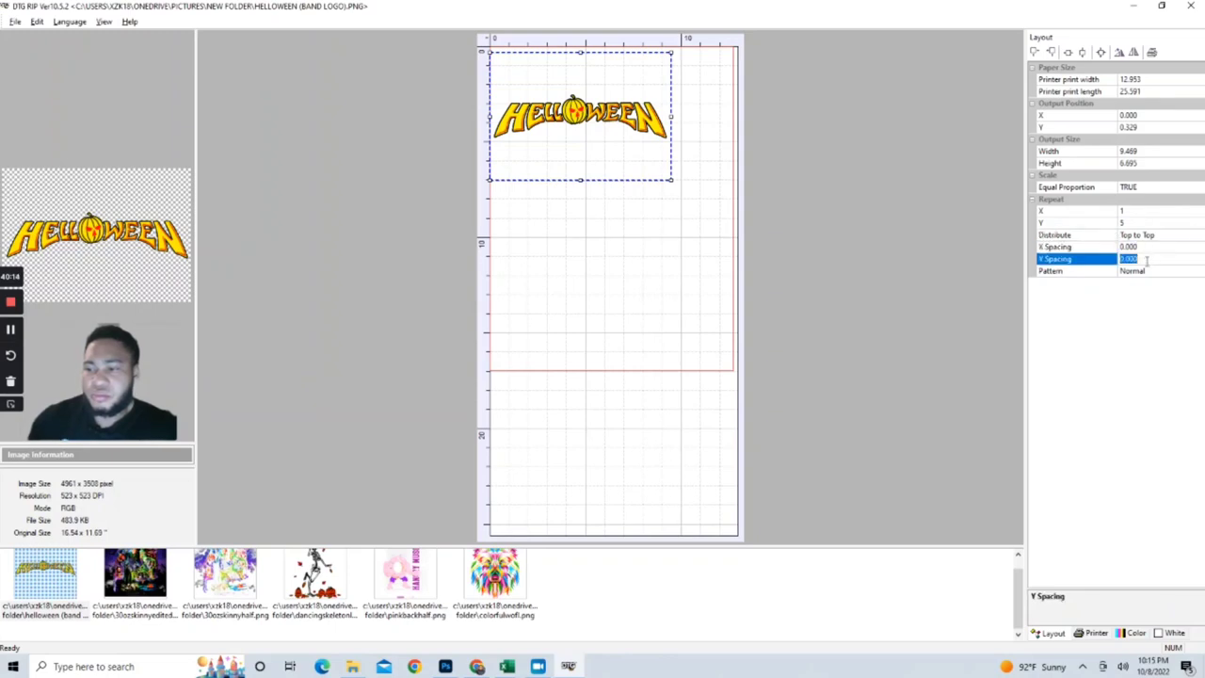
click(1147, 261)
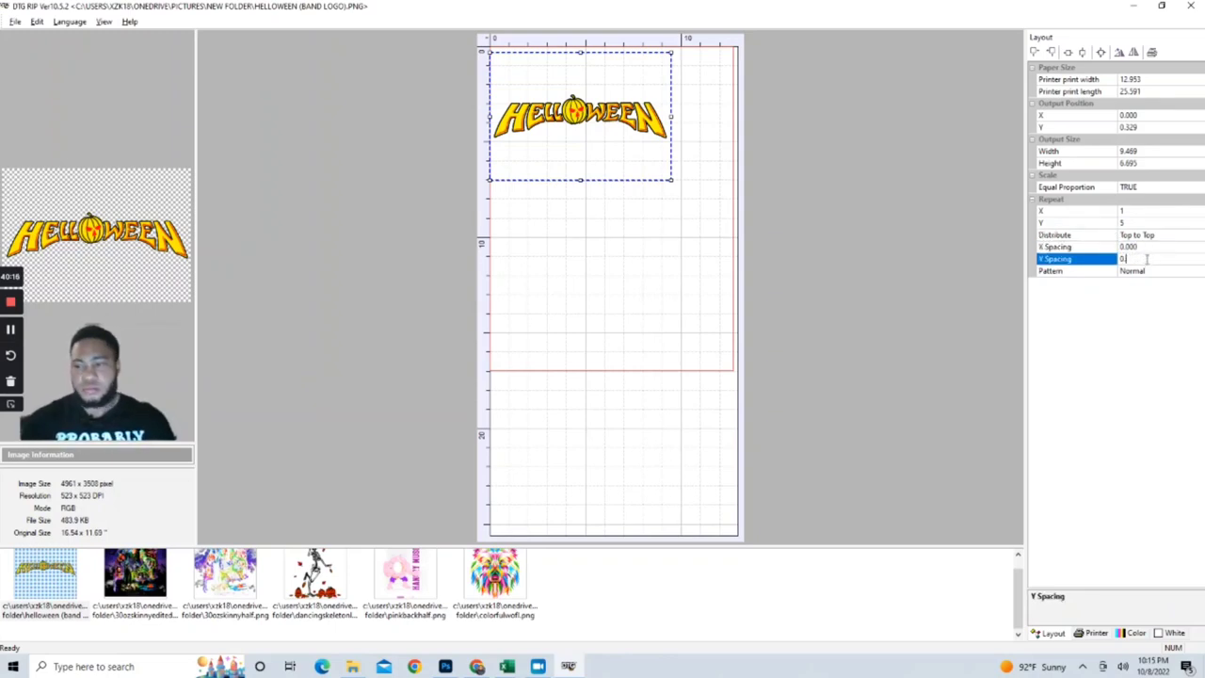
key(Return)
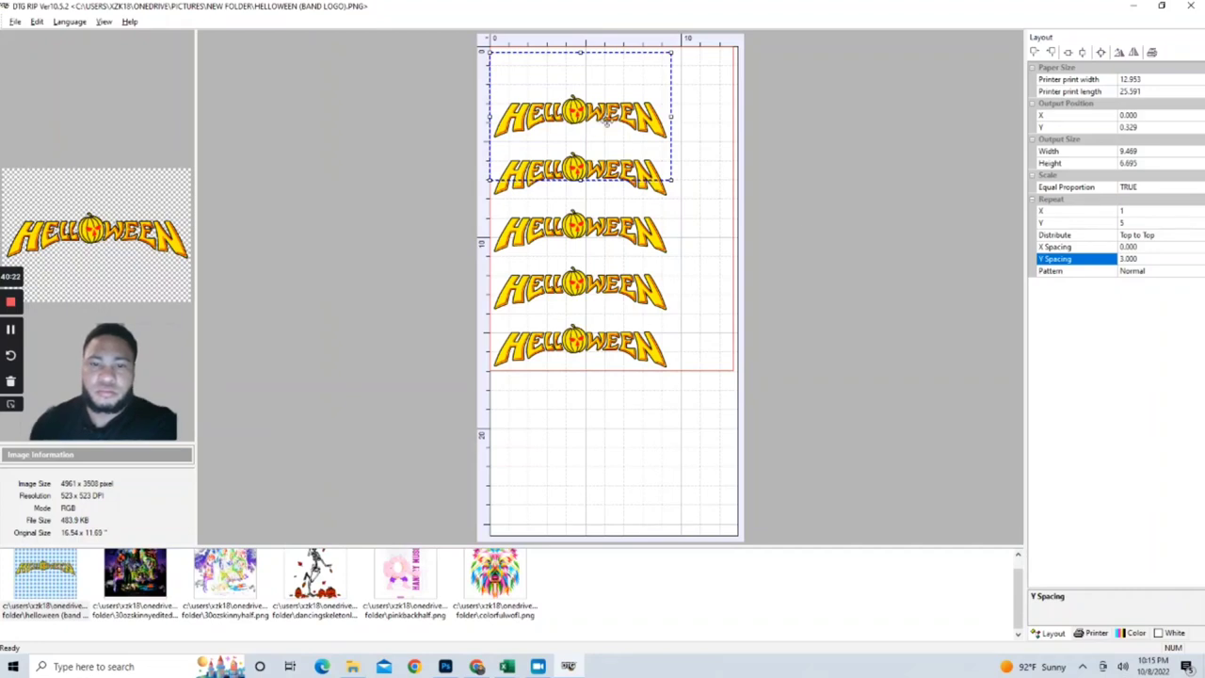
Step: Switch the repeat distribution to Spacing and back to Top to Top, and move the logo to about X 0.33, Y 0
click(1132, 224)
double_click(1133, 235)
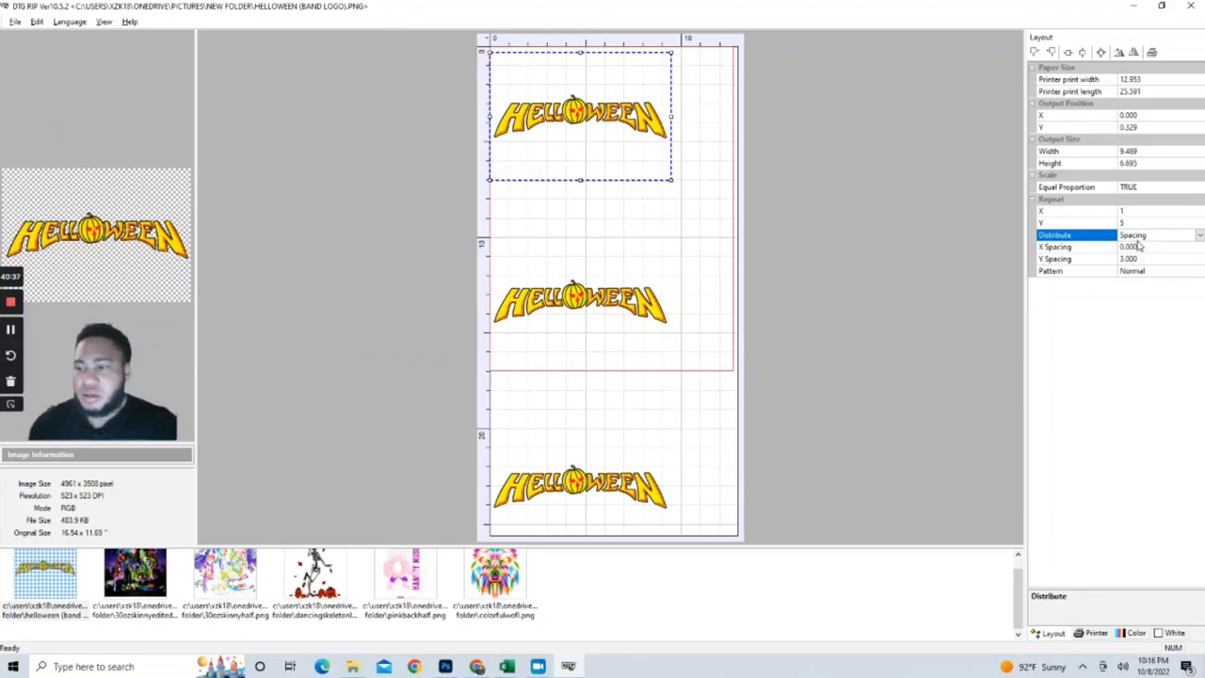
double_click(1136, 239)
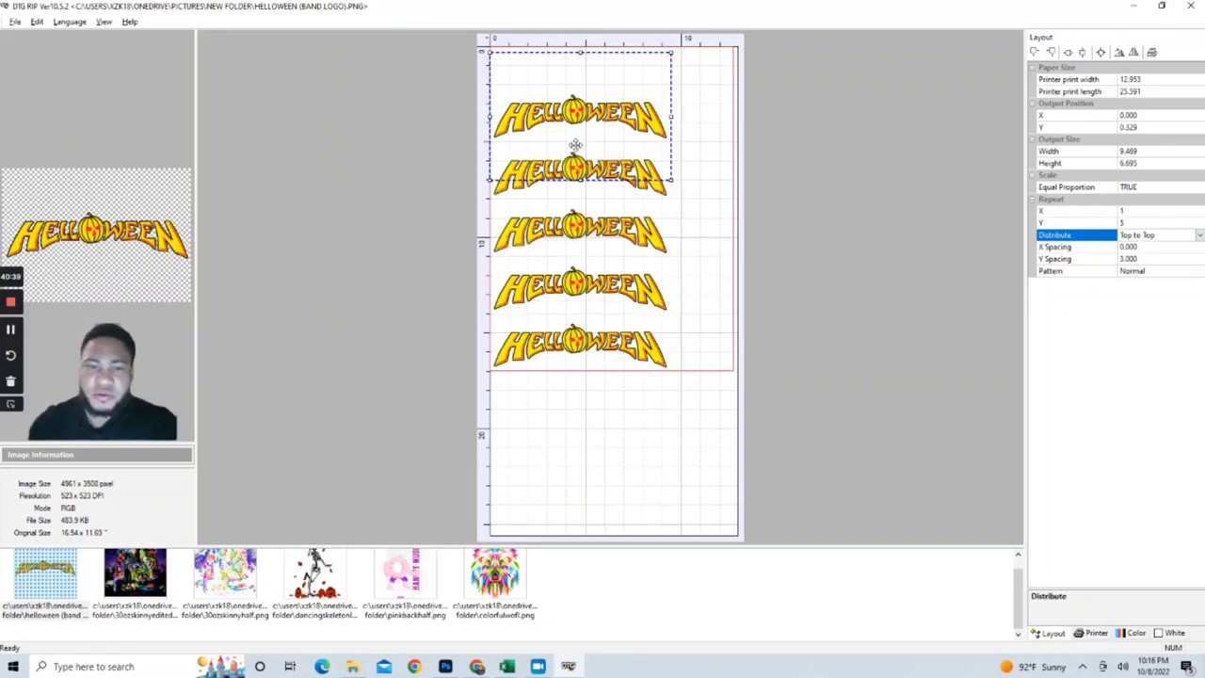
drag(591, 139, 592, 95)
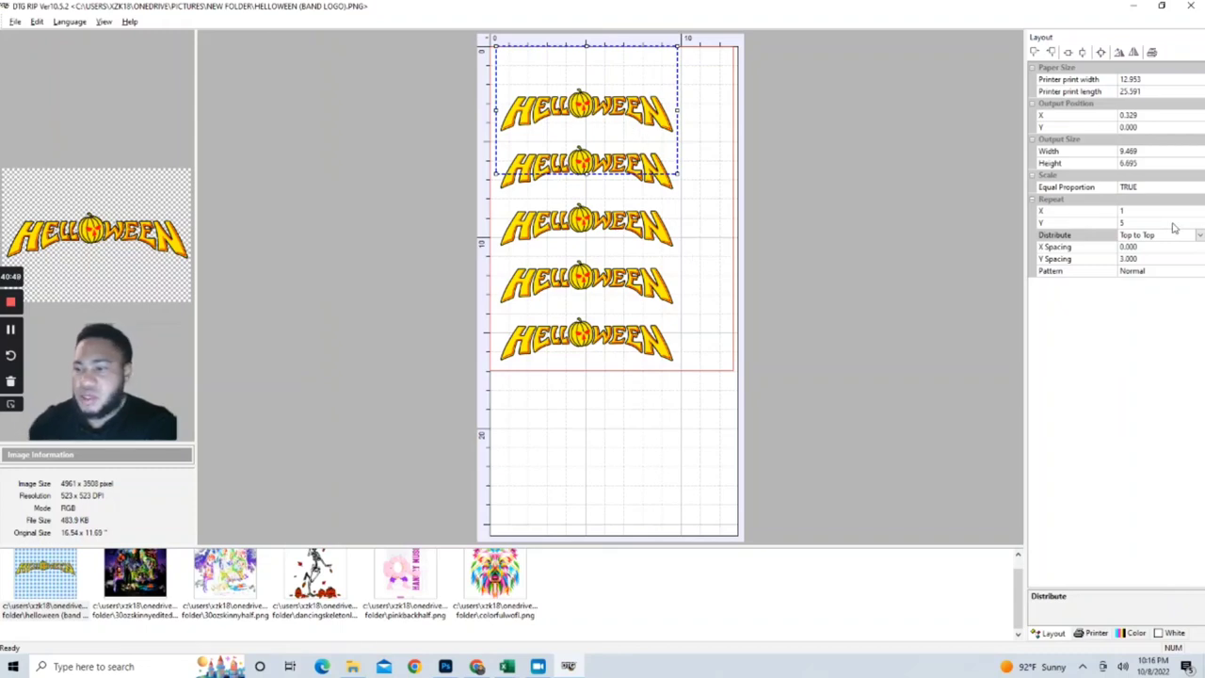
Step: Set the repeat pattern to Even Number Rotate 180 and the vertical repeat to 5
click(1158, 270)
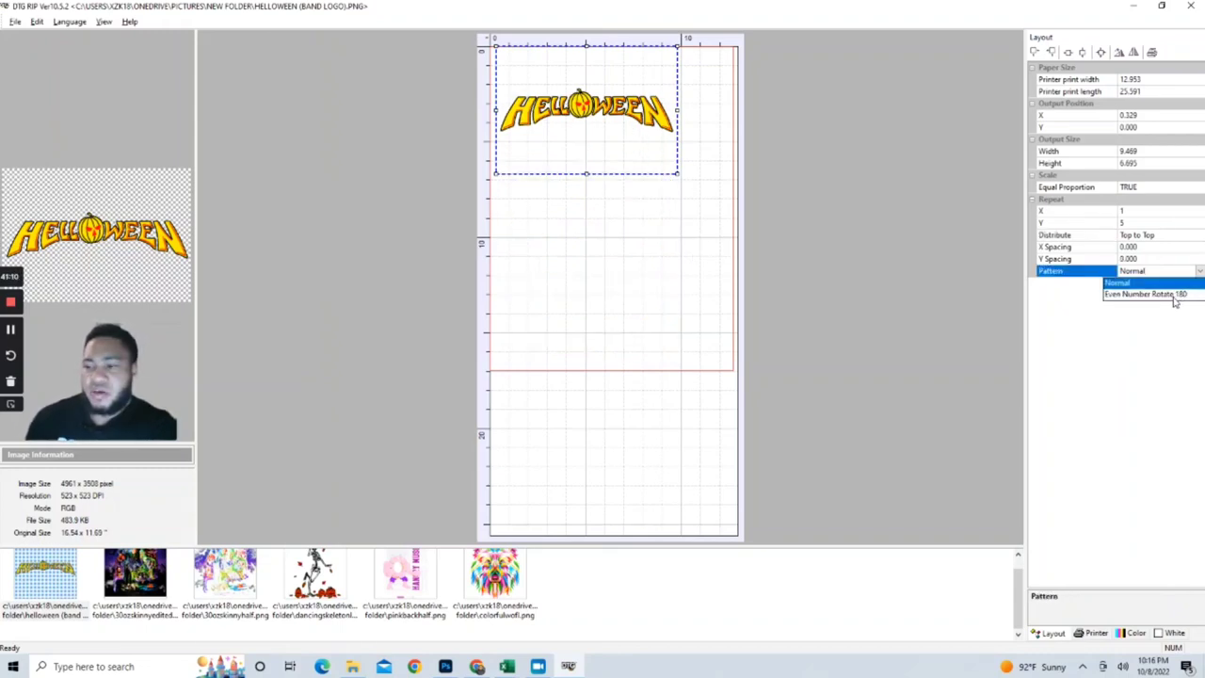
click(1173, 296)
click(1142, 223)
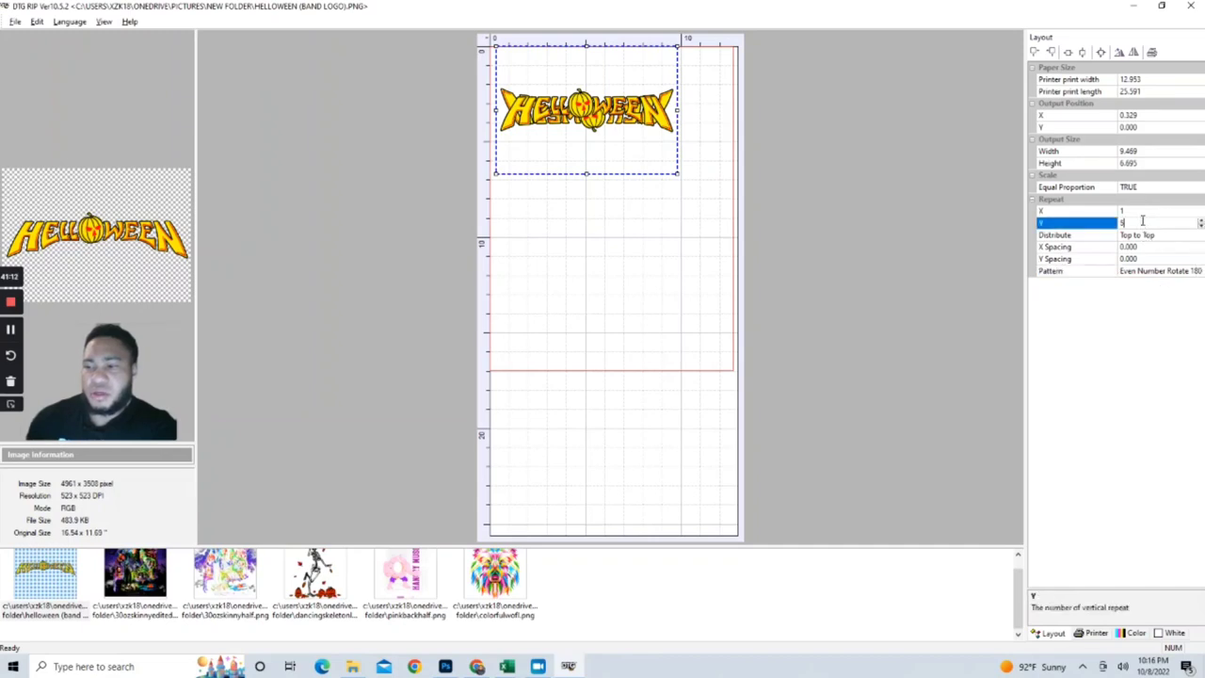
text(5)
Step: Try a Y spacing of 0.3 for the repeated logos
click(1146, 258)
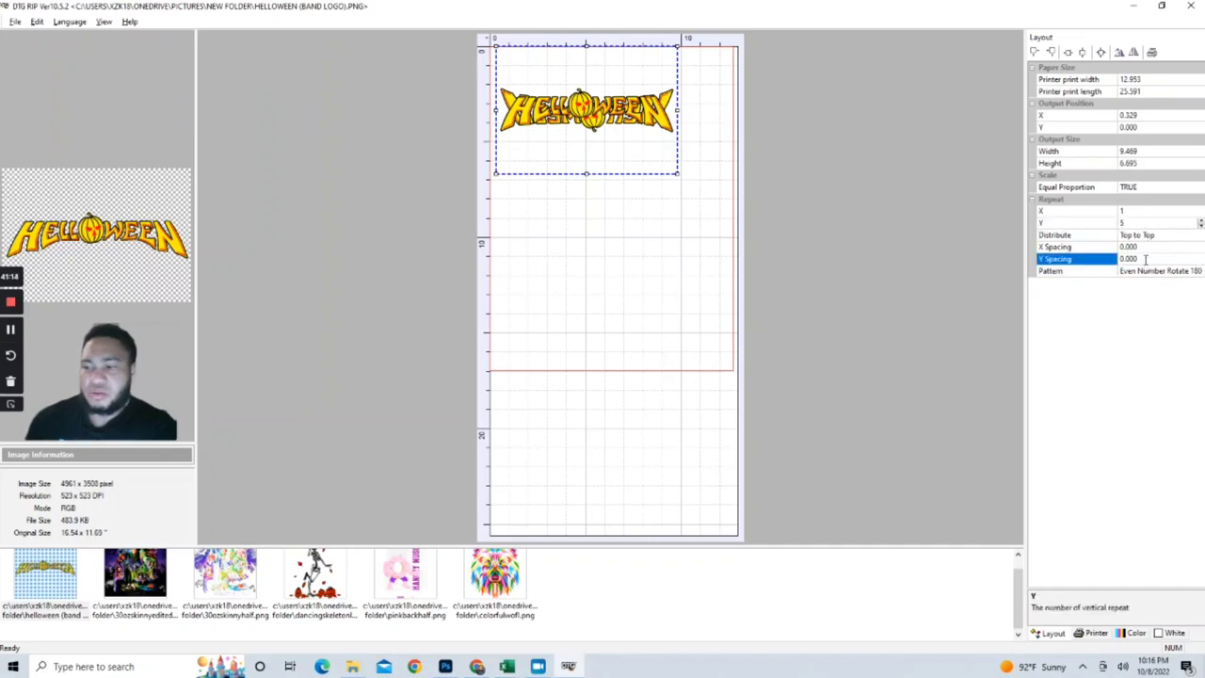
text(0)
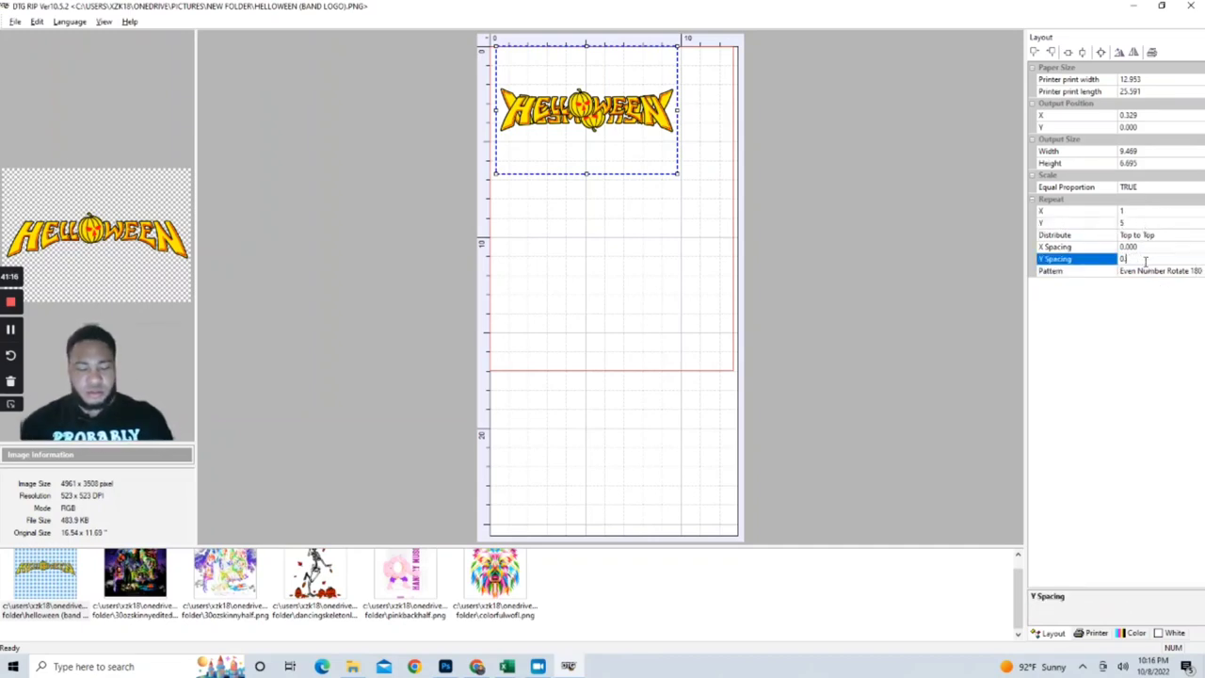
text(.3)
key(Return)
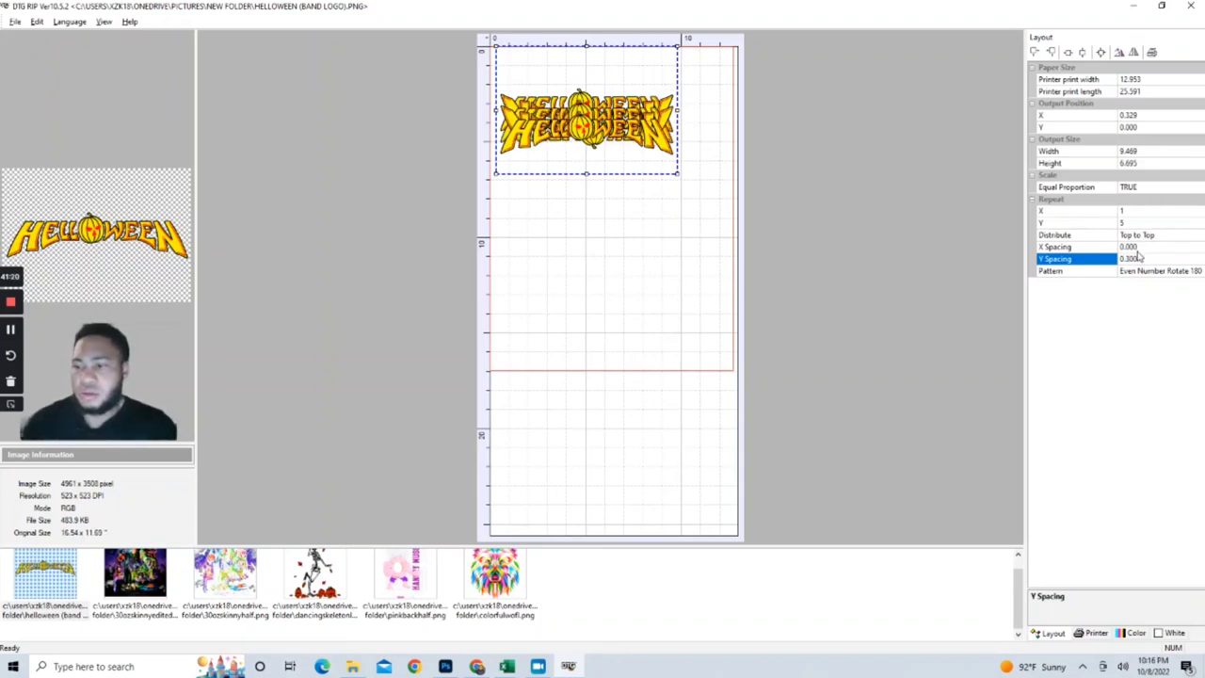
Step: Set the Y spacing of the repeated logos to 3
click(1139, 257)
key(BackSpace)
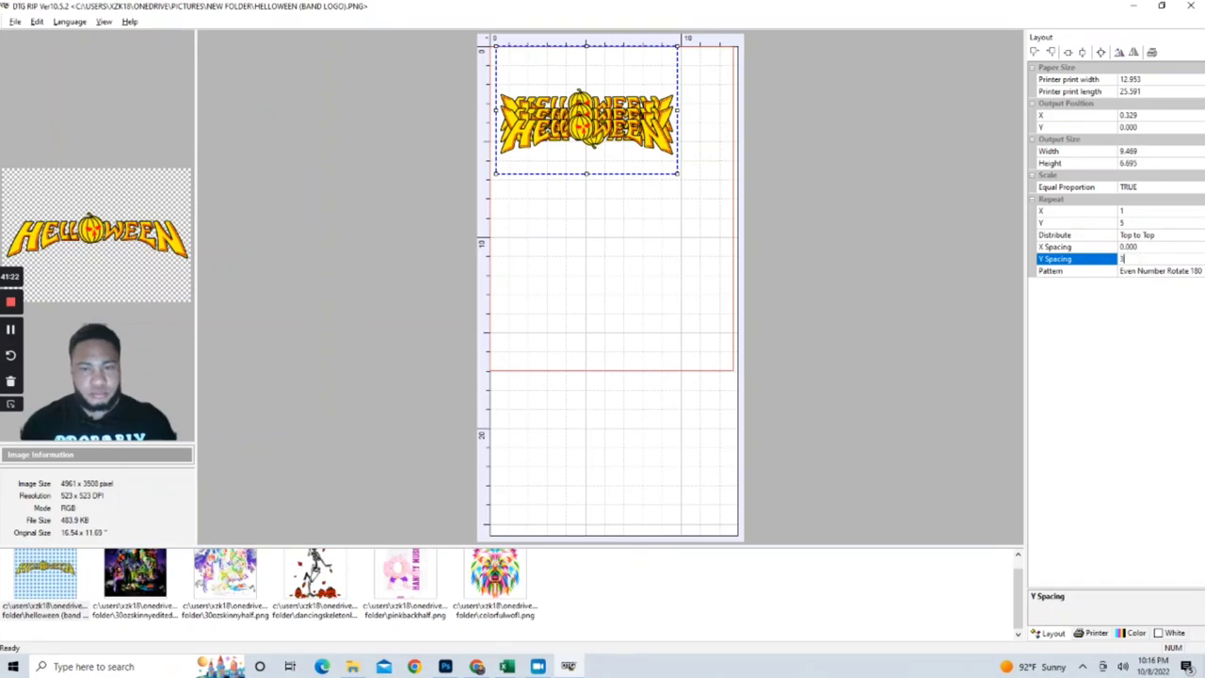
text(3)
key(Return)
Step: Switch the repeat pattern to Normal and back to Even Number Rotate 180 to compare the two arrangements
click(1166, 271)
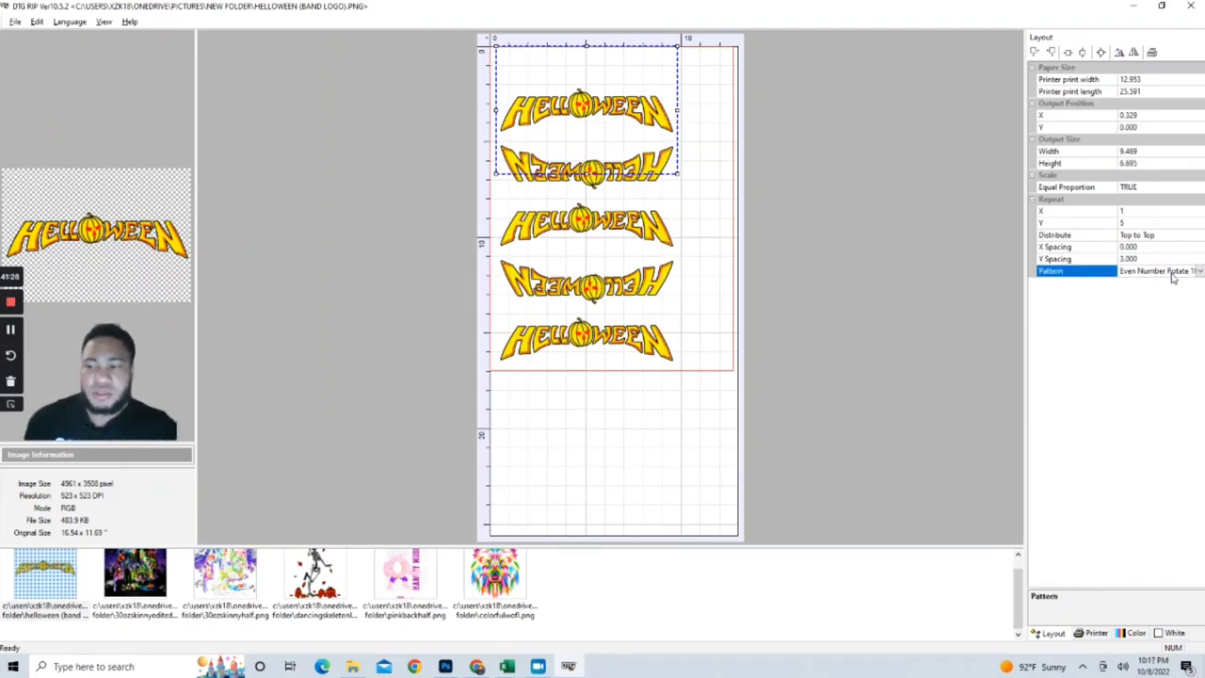
click(1172, 271)
click(1145, 283)
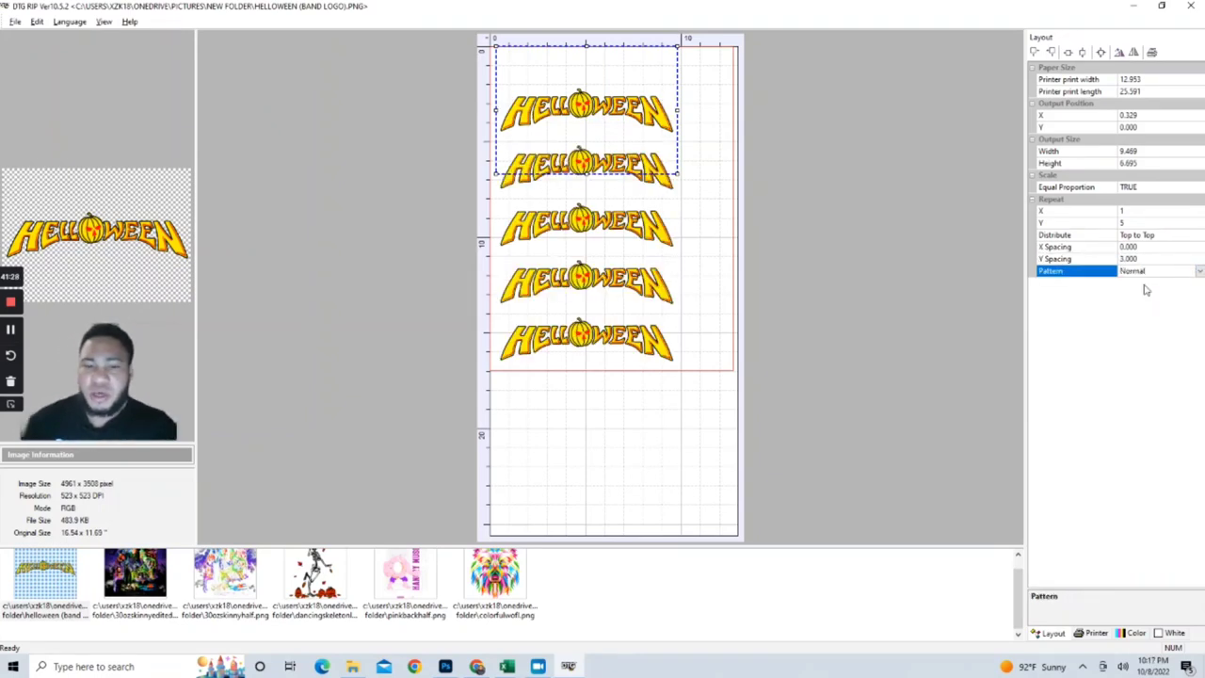
click(1196, 272)
click(1149, 293)
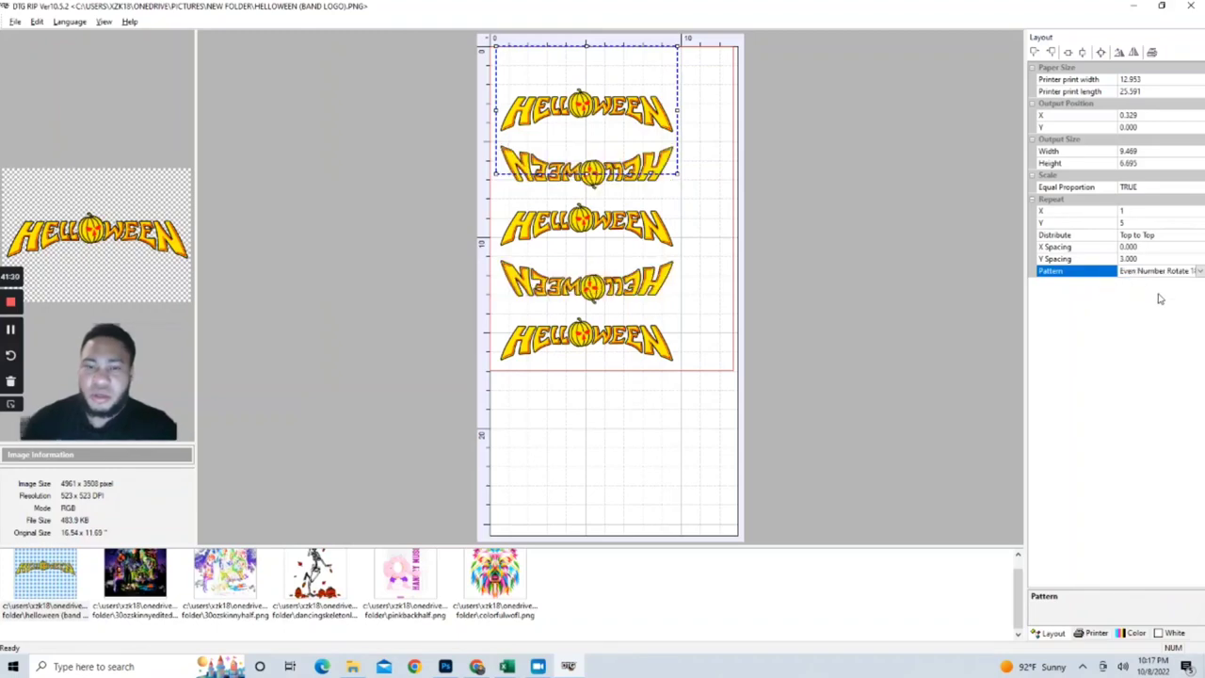
Step: Set the repeat pattern of the Helloween logos to Normal
key(Up)
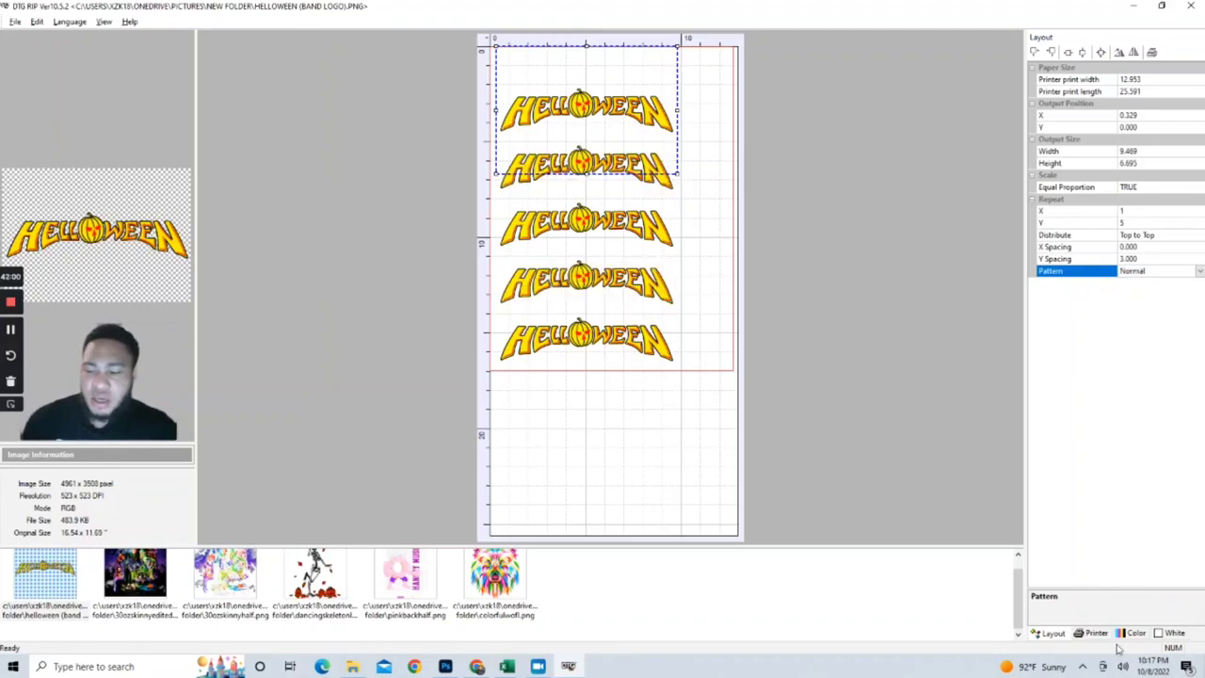
Step: Open the print settings for the 30ozskinnyedited.png artwork and set its white layer to 100% white under any color
click(235, 579)
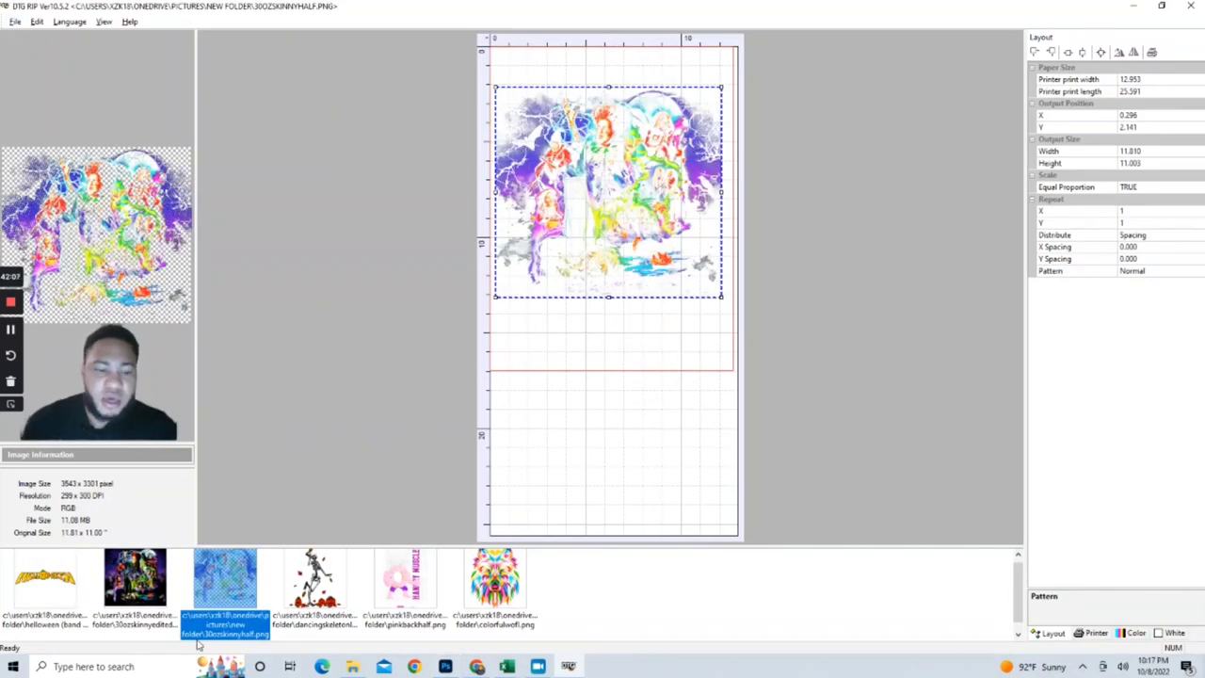
click(147, 581)
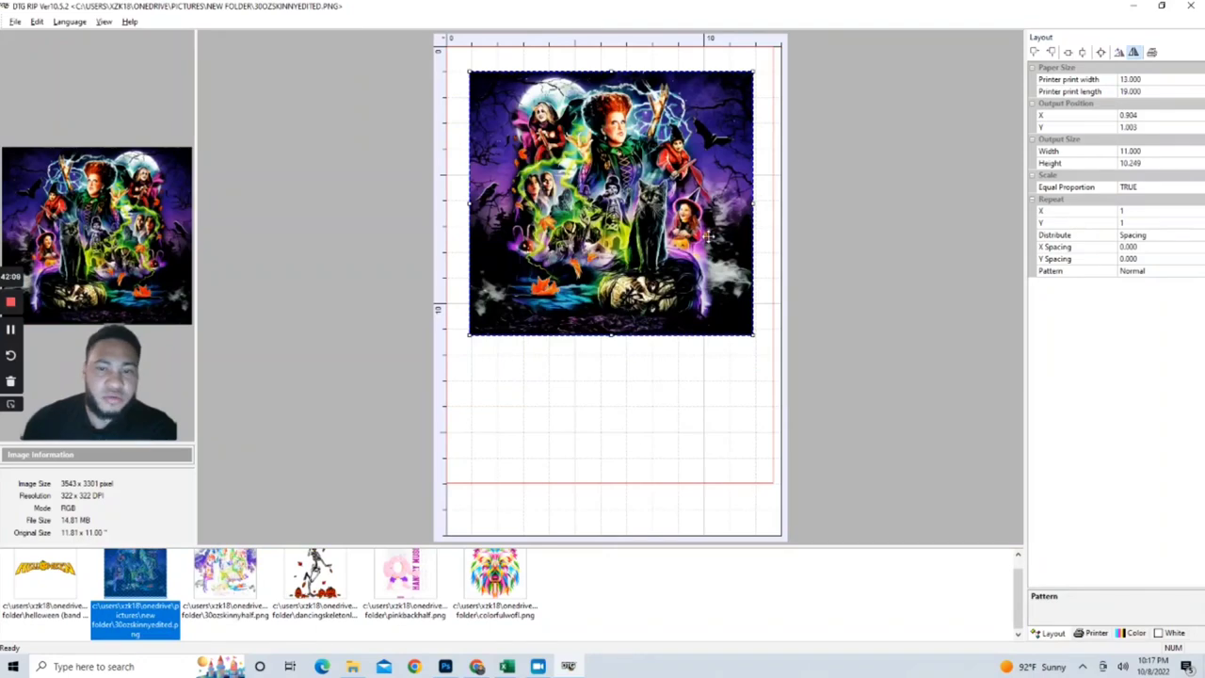
click(1152, 52)
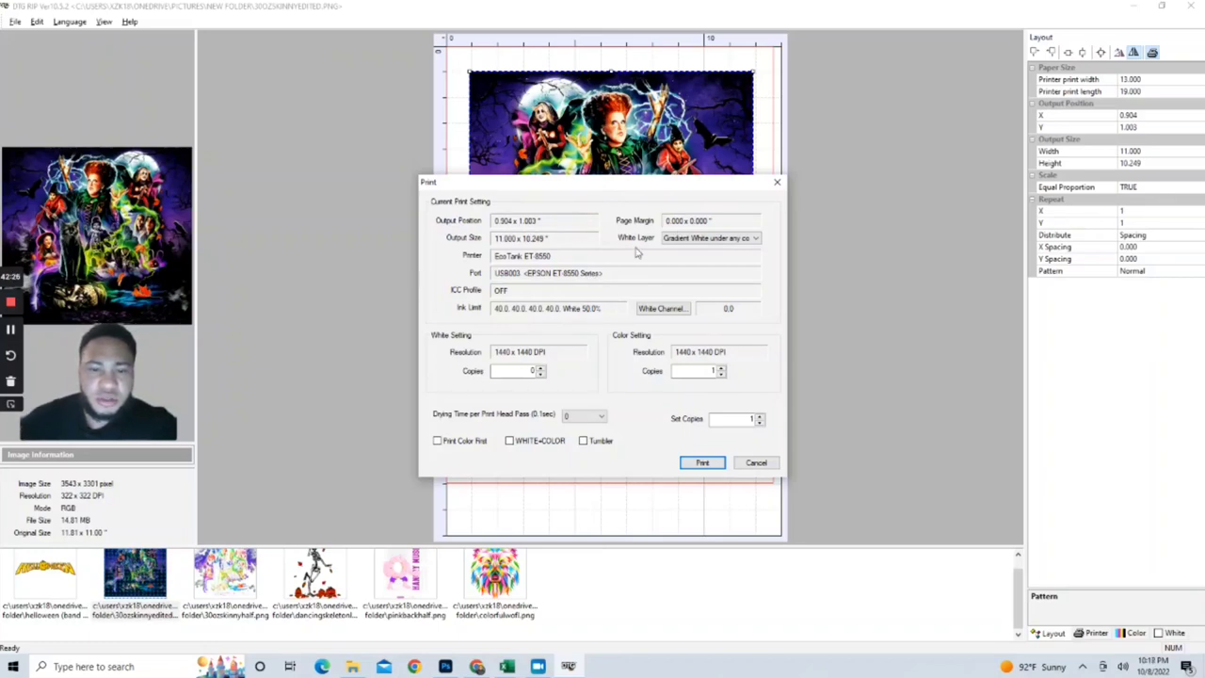
click(692, 239)
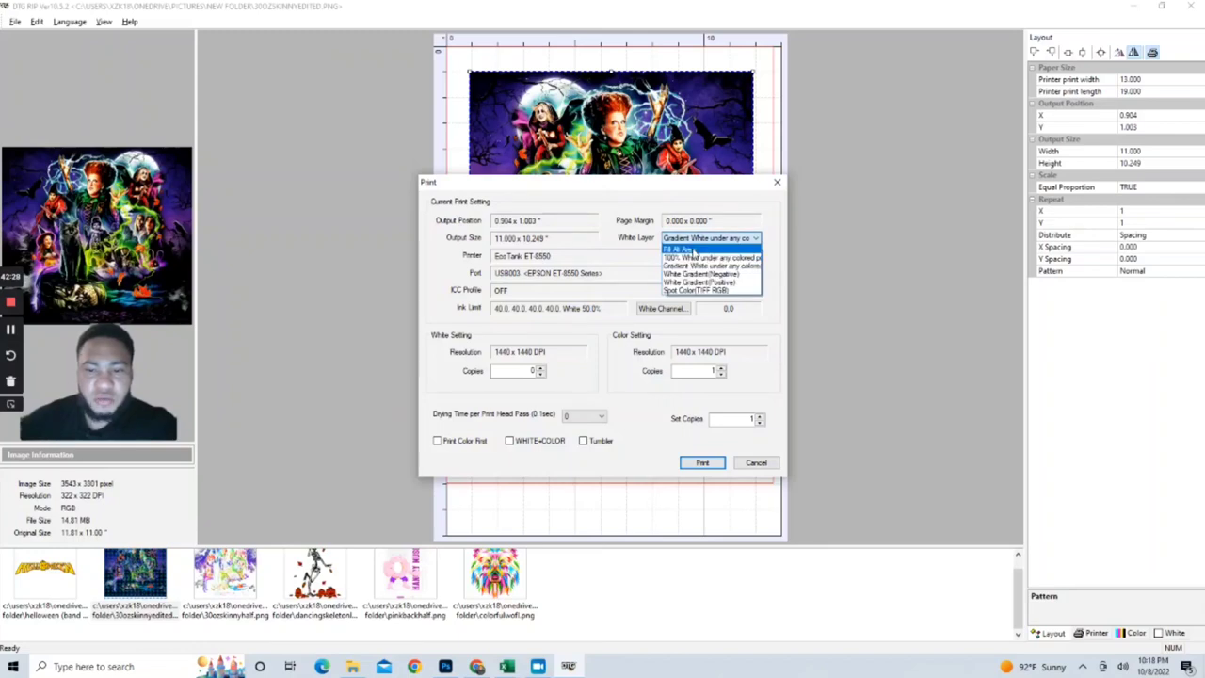
click(695, 257)
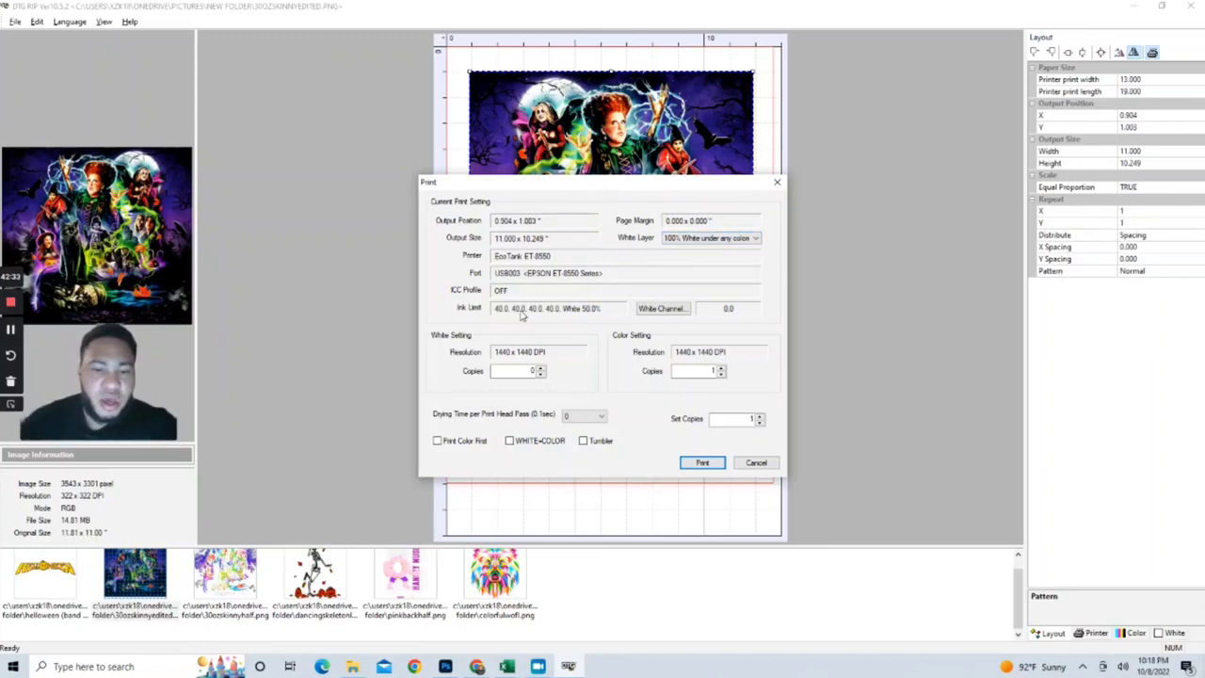
Step: Accept white channels 1 and 2 as enabled and set the white copies to 1
click(677, 314)
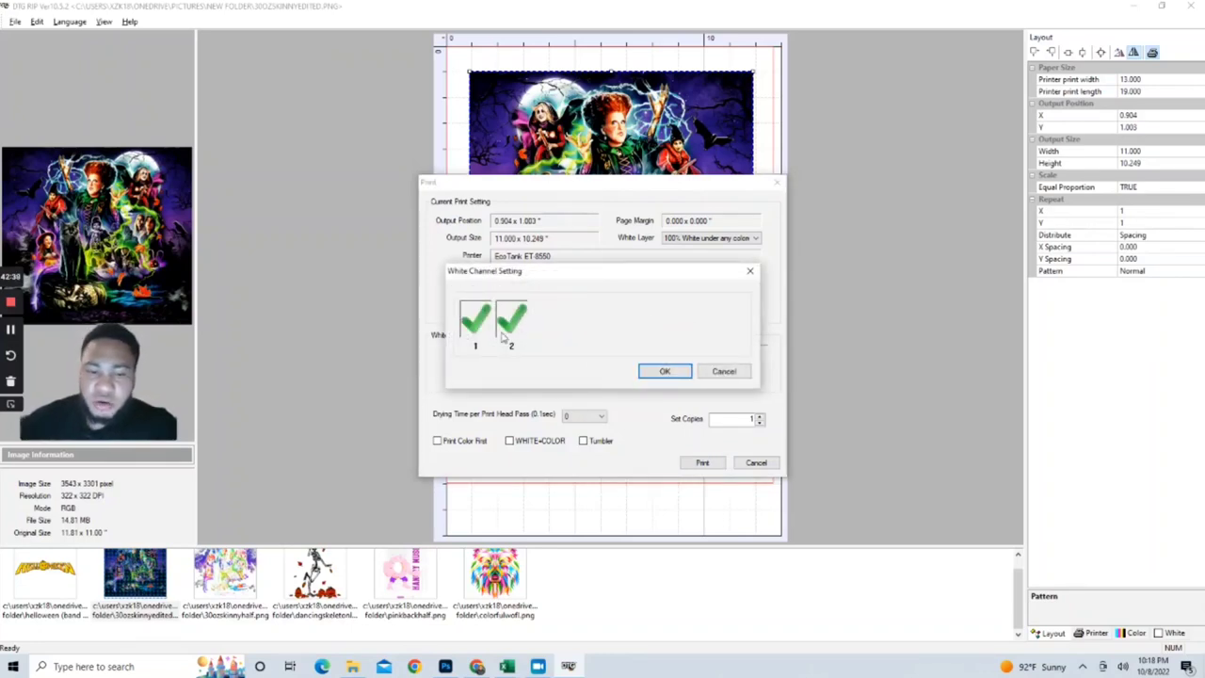
click(665, 371)
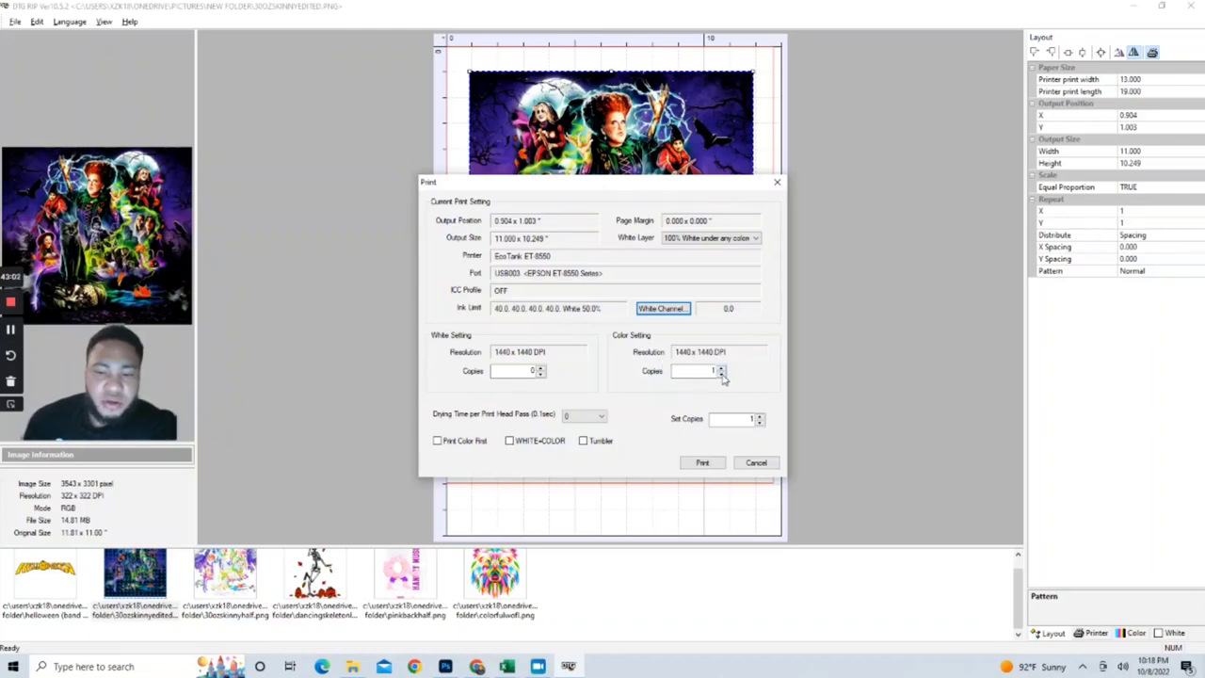
drag(617, 185, 714, 191)
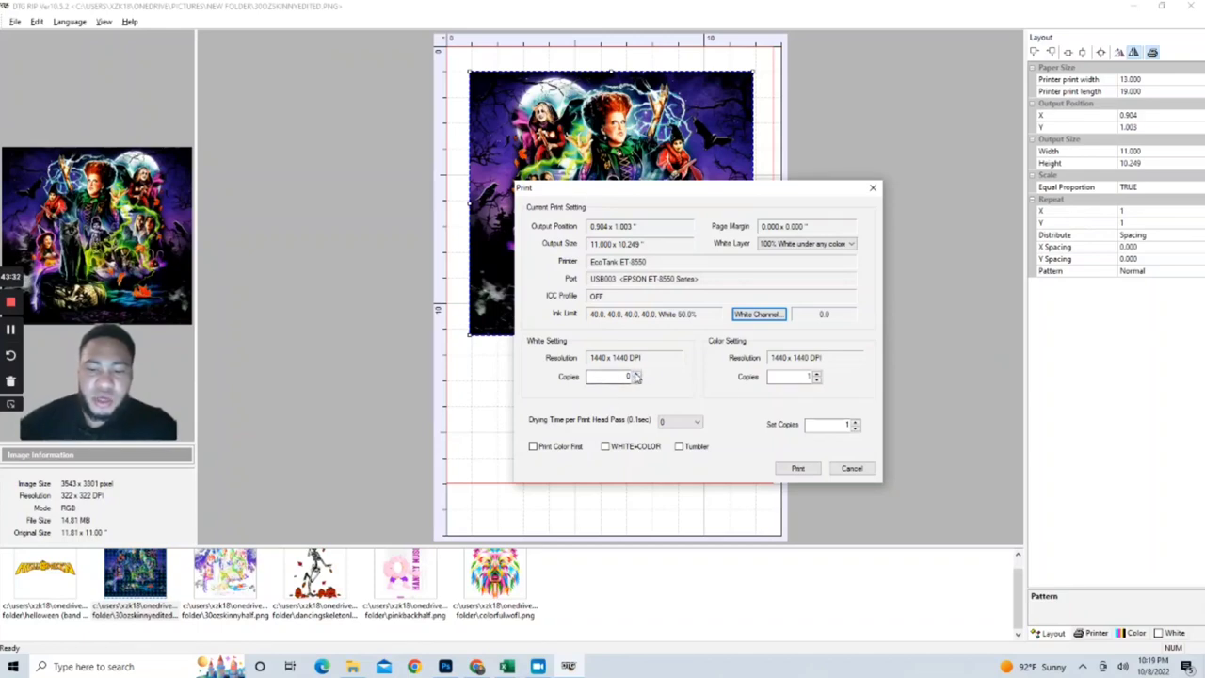
click(638, 376)
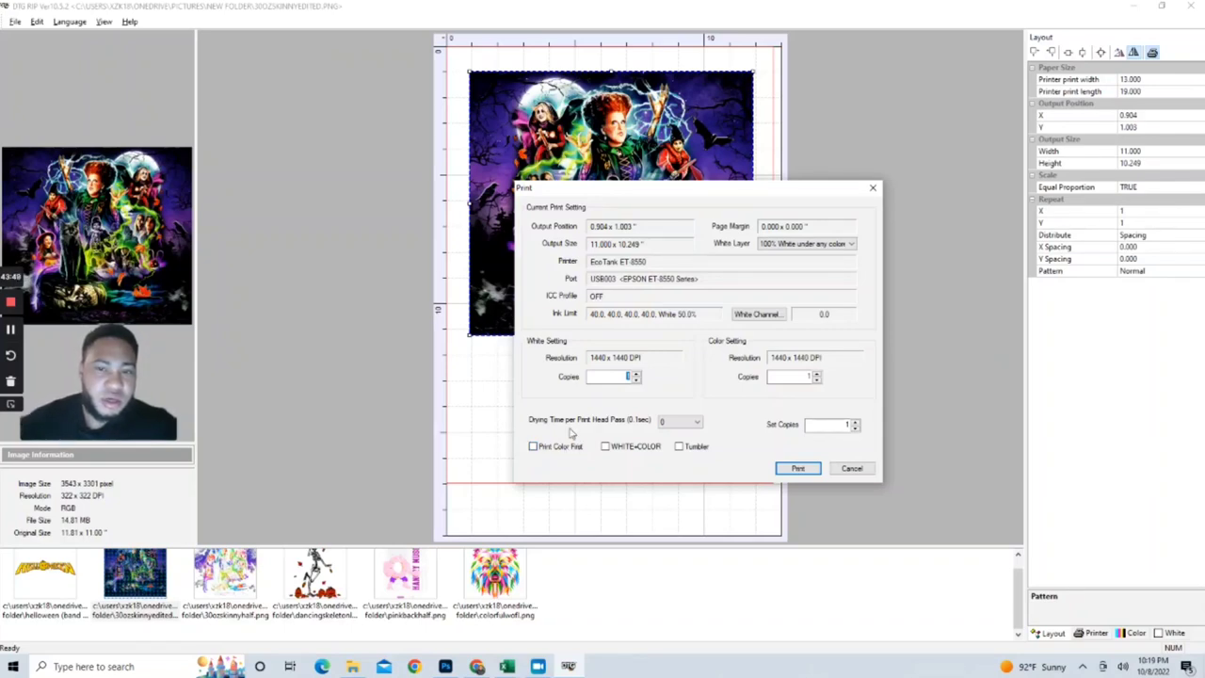
drag(727, 191, 729, 208)
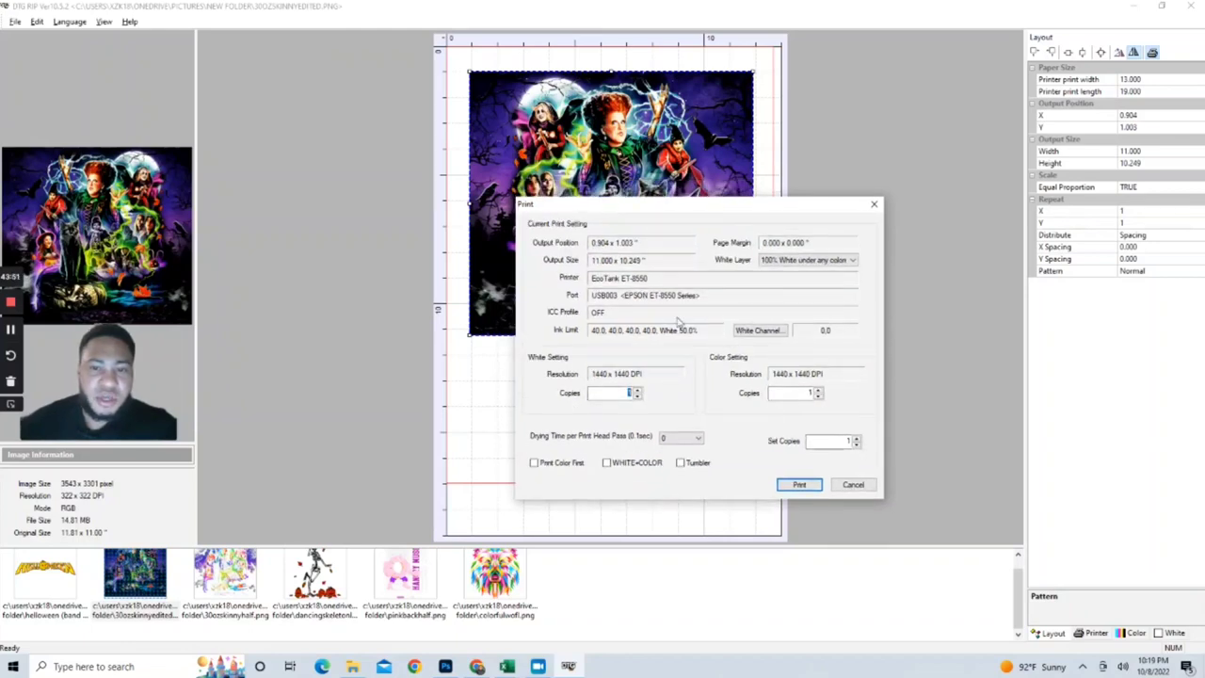